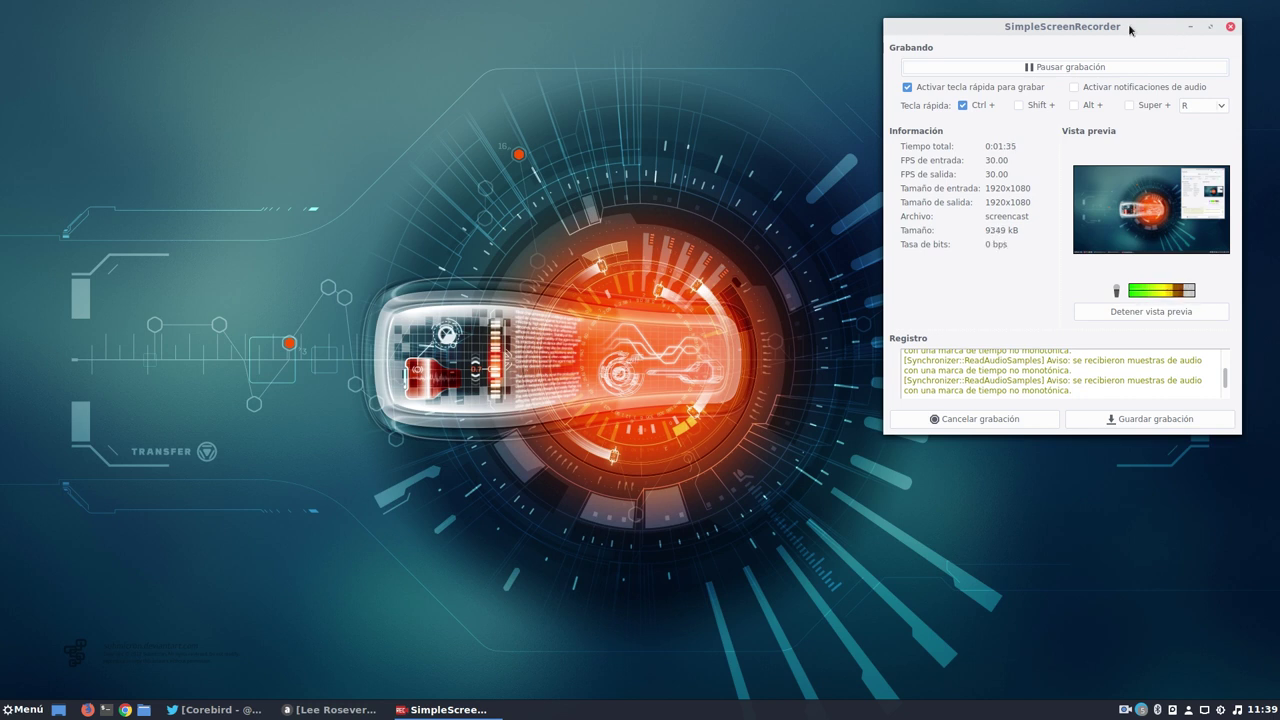
Minimize the SimpleScreenRecorder and Audacious windows.
drag(1133, 31, 1116, 50)
click(1174, 45)
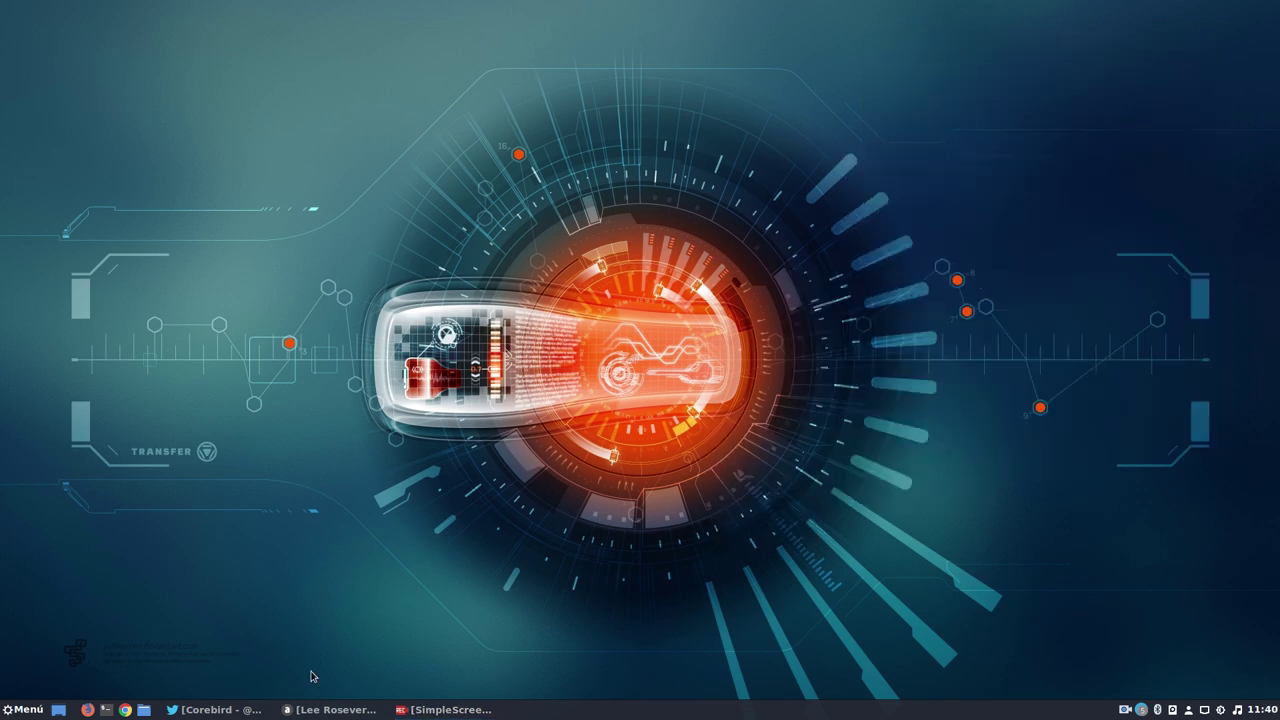
click(305, 710)
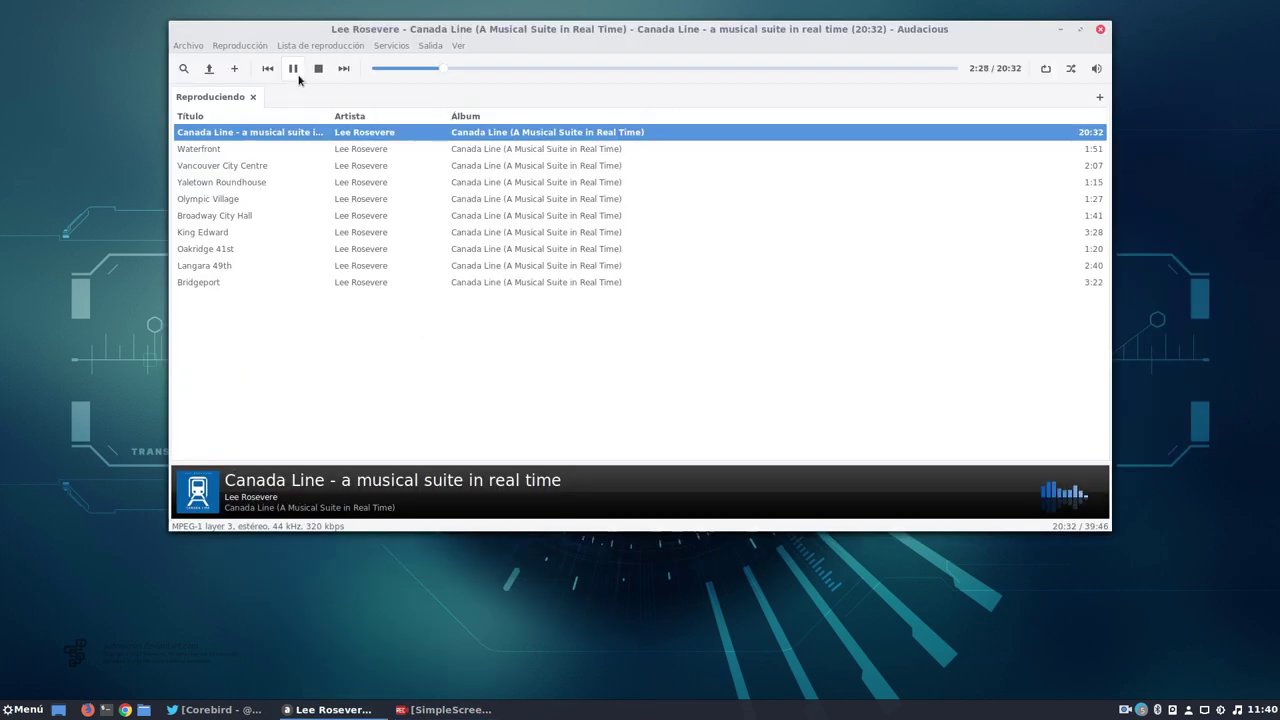
click(1060, 29)
Launch Audacity from the Sonido y vídeo menu category.
click(22, 709)
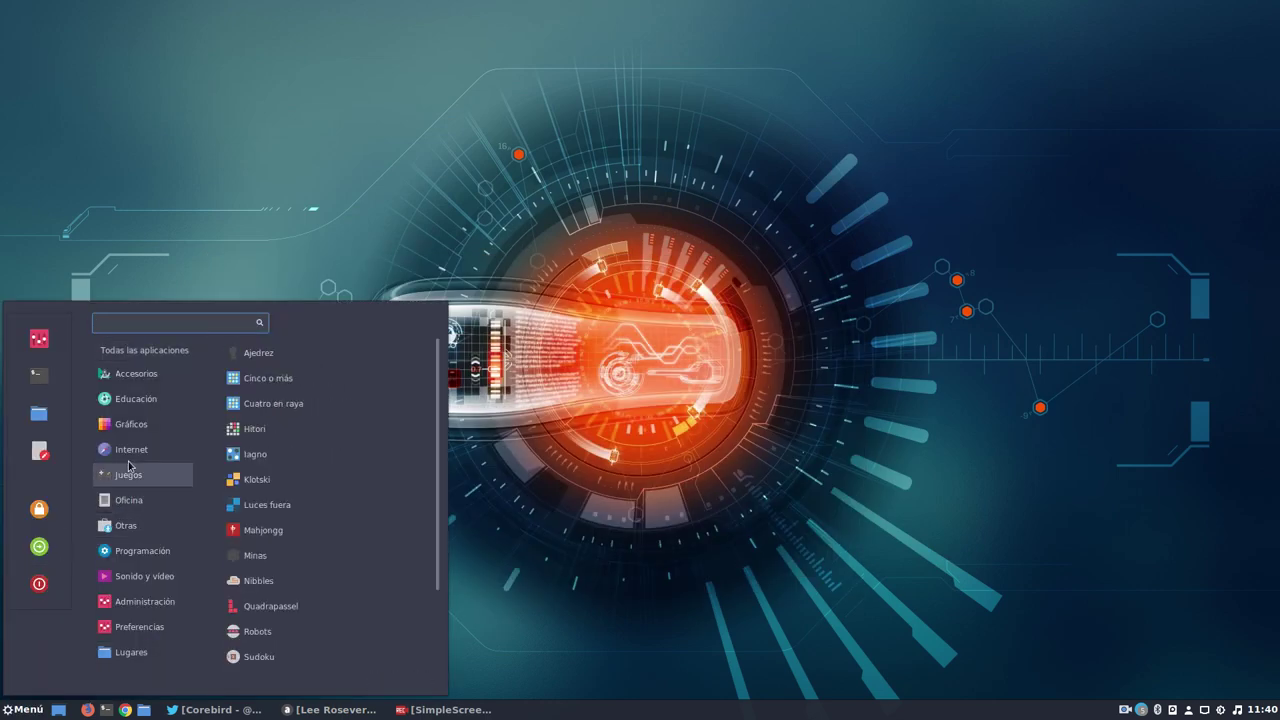
mouse_move(140, 576)
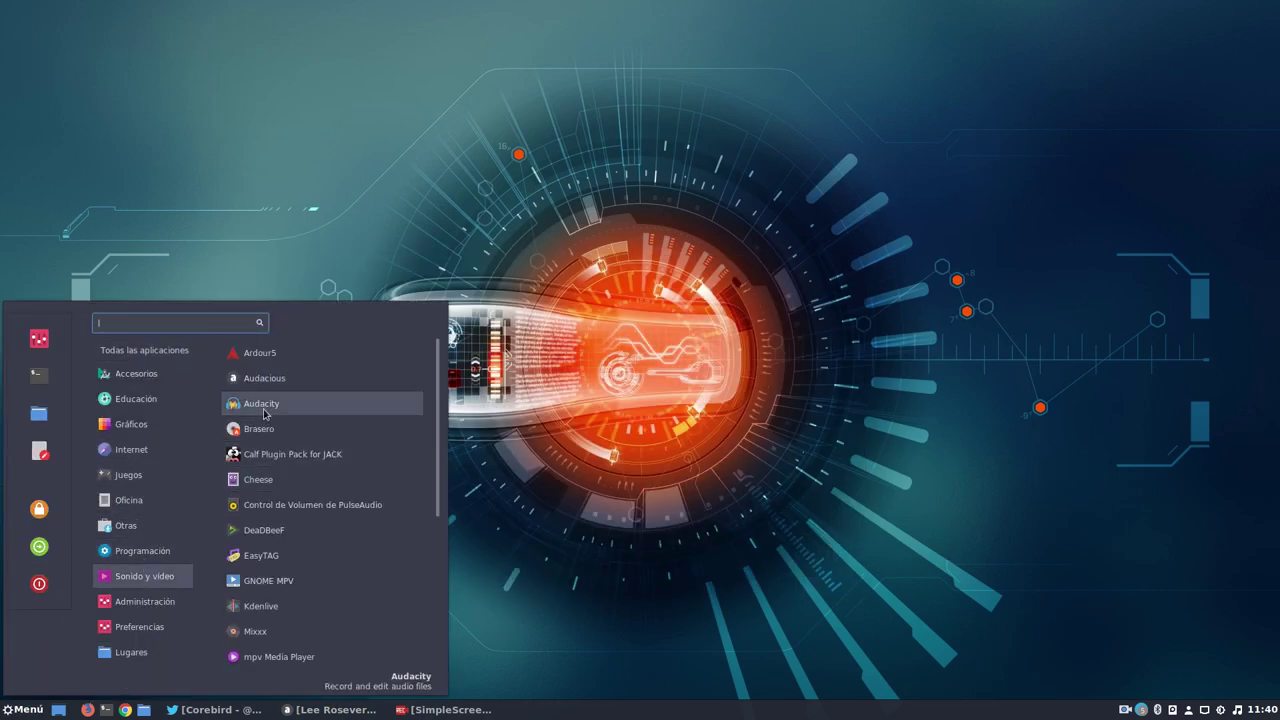
click(262, 407)
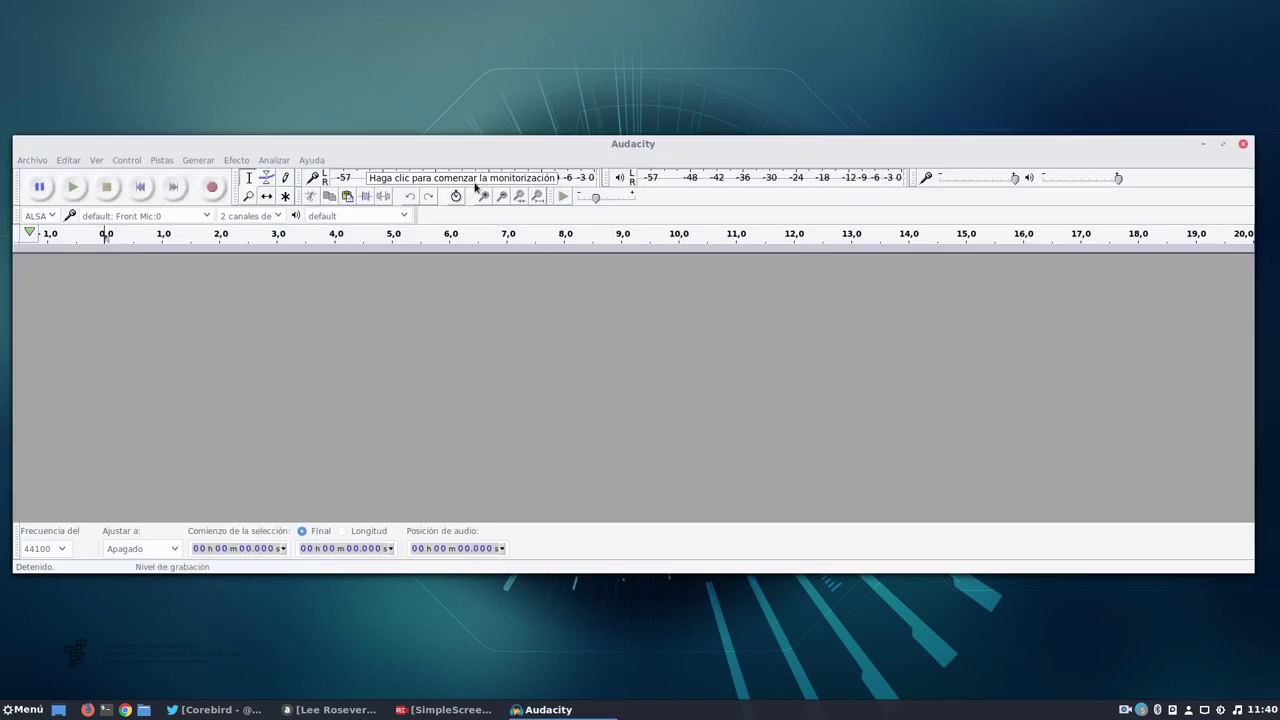
Set Audacity's recording channels to 1 (Mono).
drag(529, 144, 531, 74)
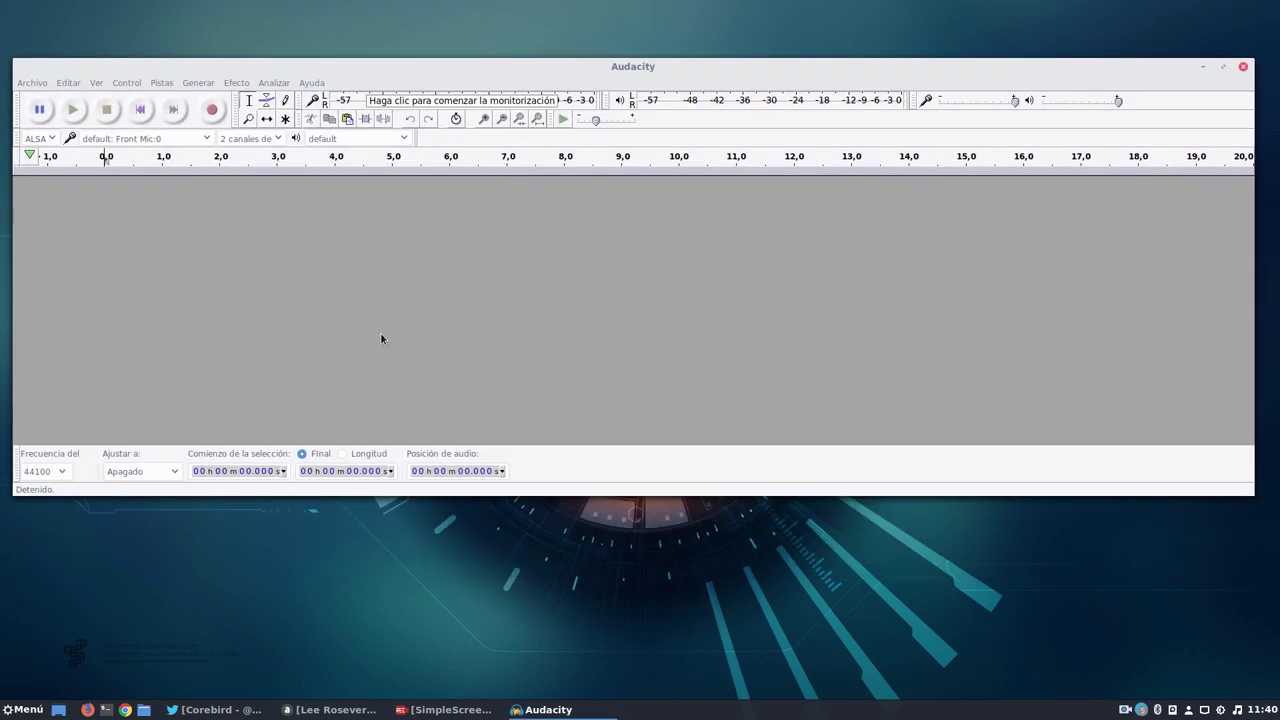
click(254, 143)
click(252, 126)
Record about 22 seconds from the microphone, then play it back and stop.
key(r)
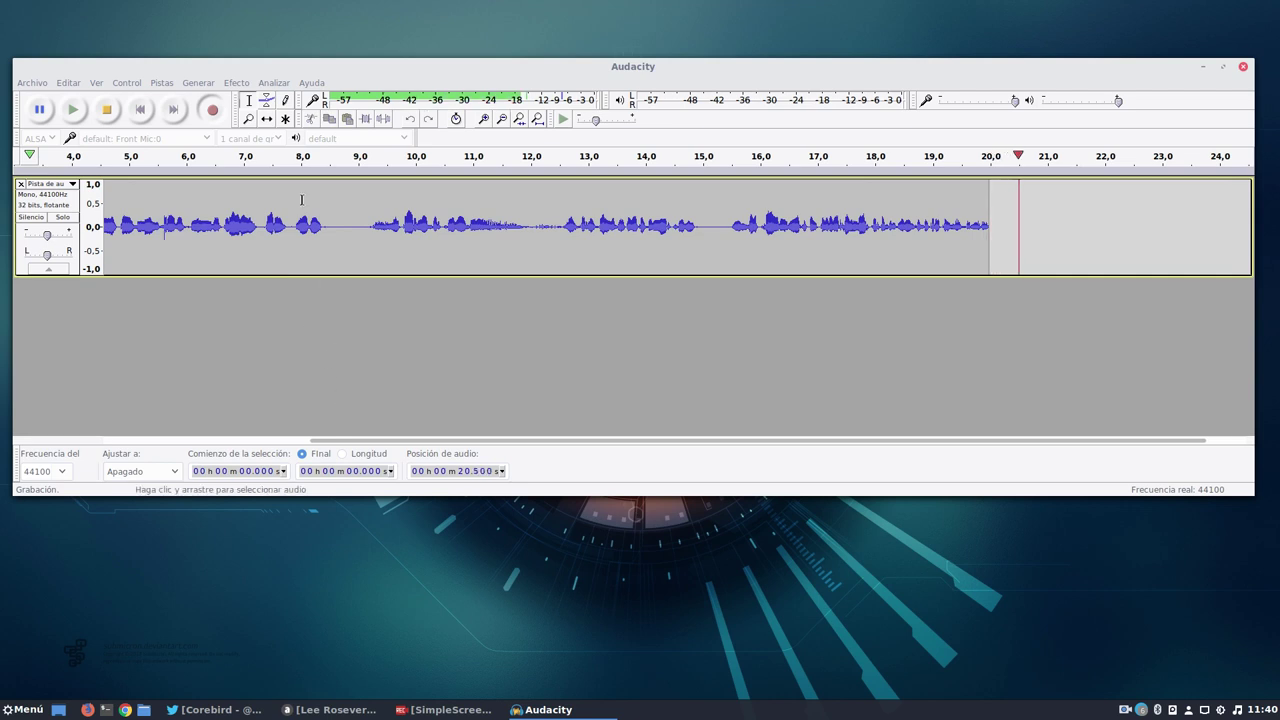
key(space)
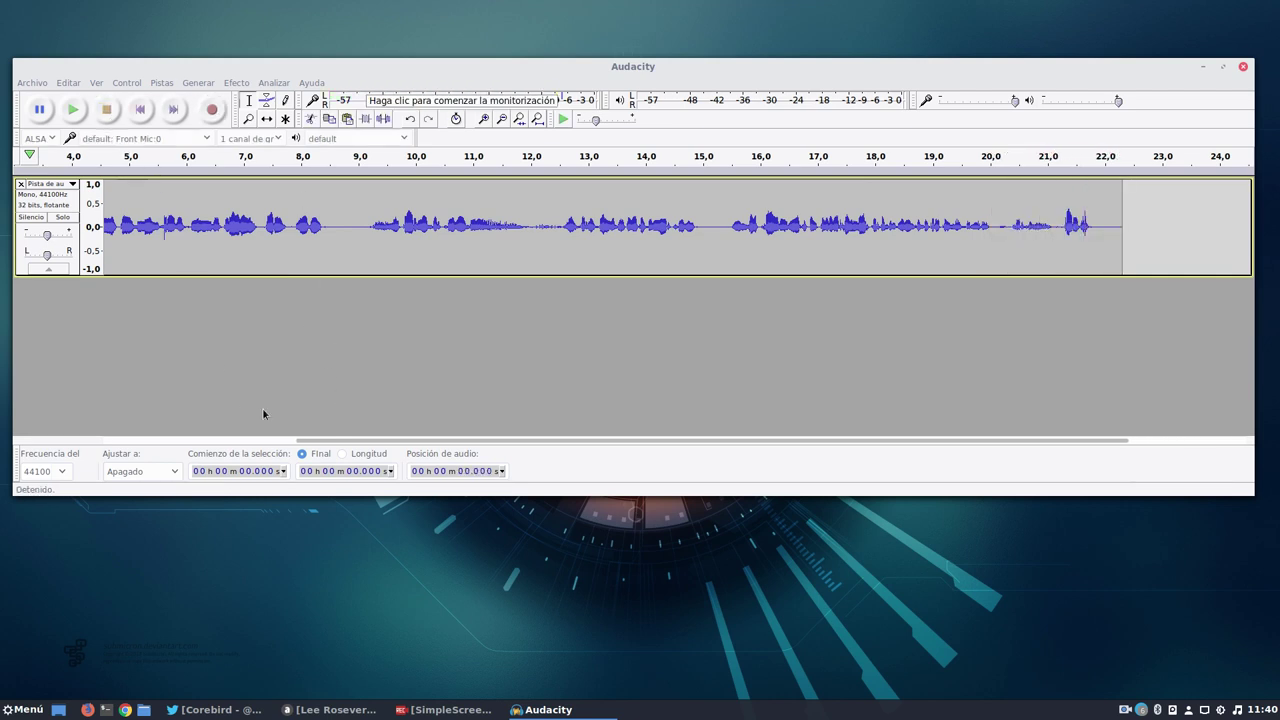
drag(306, 64, 332, 66)
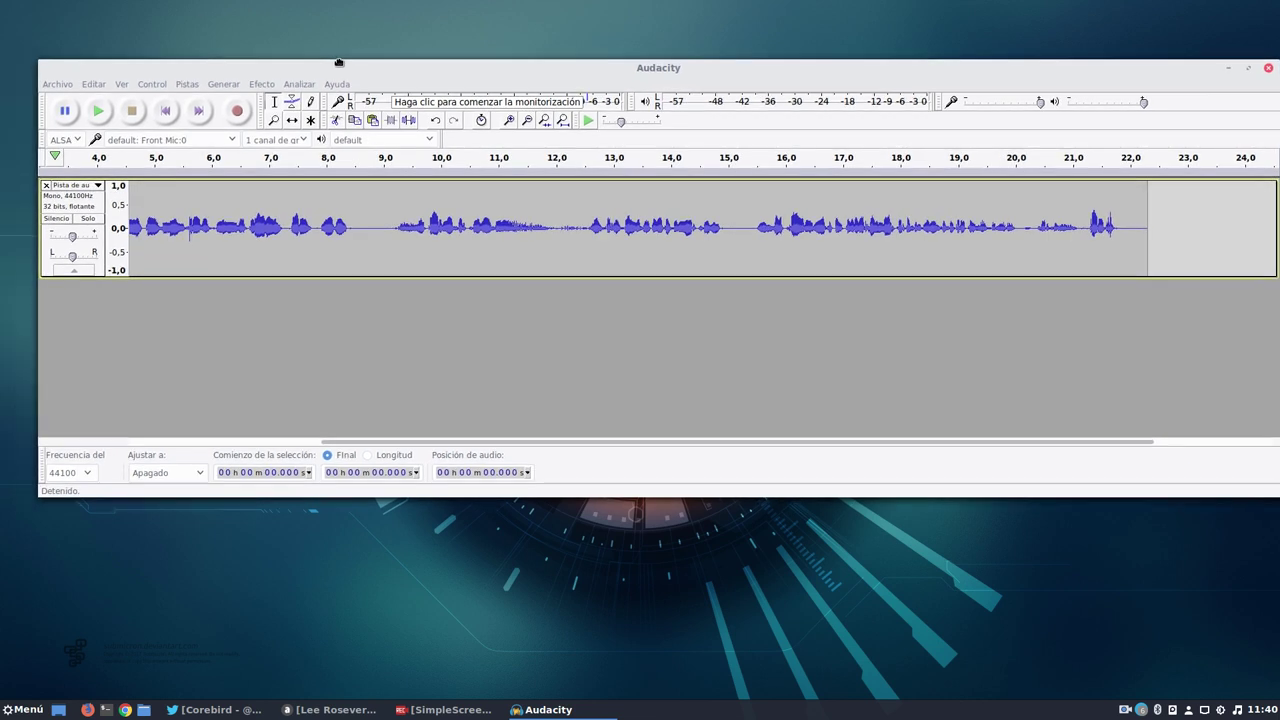
scroll(170, 253, left, 5)
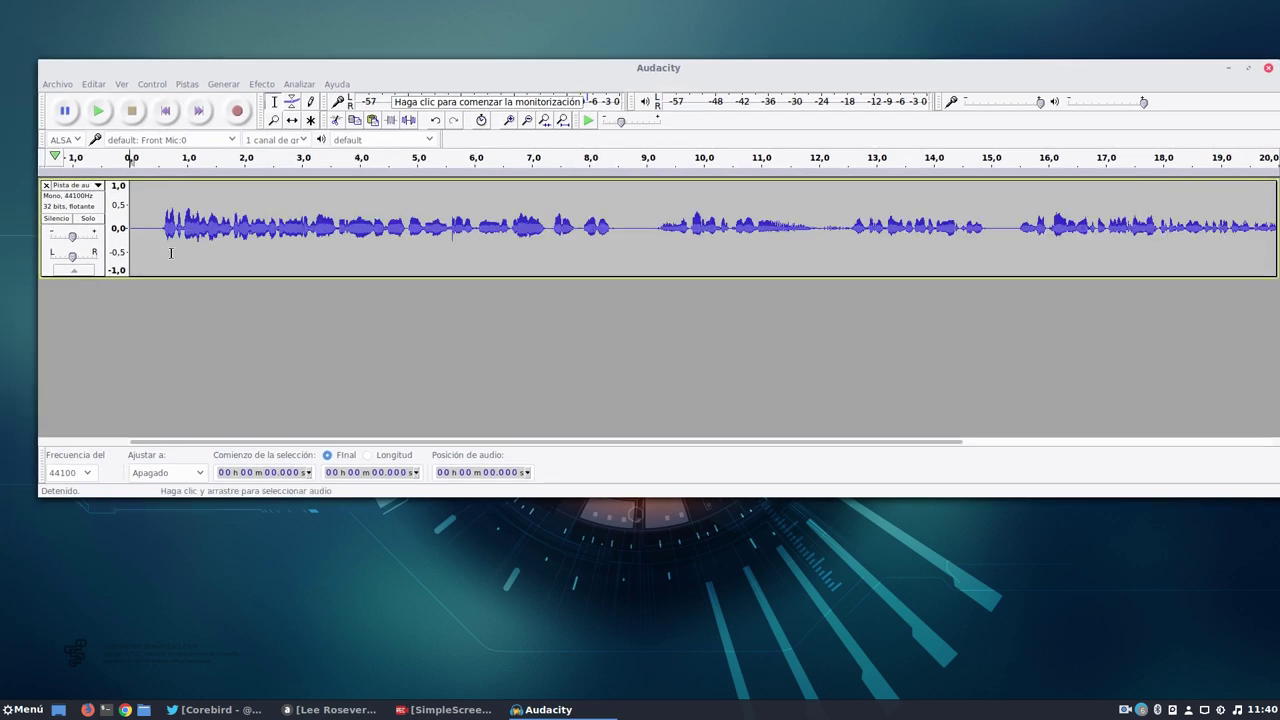
key(space)
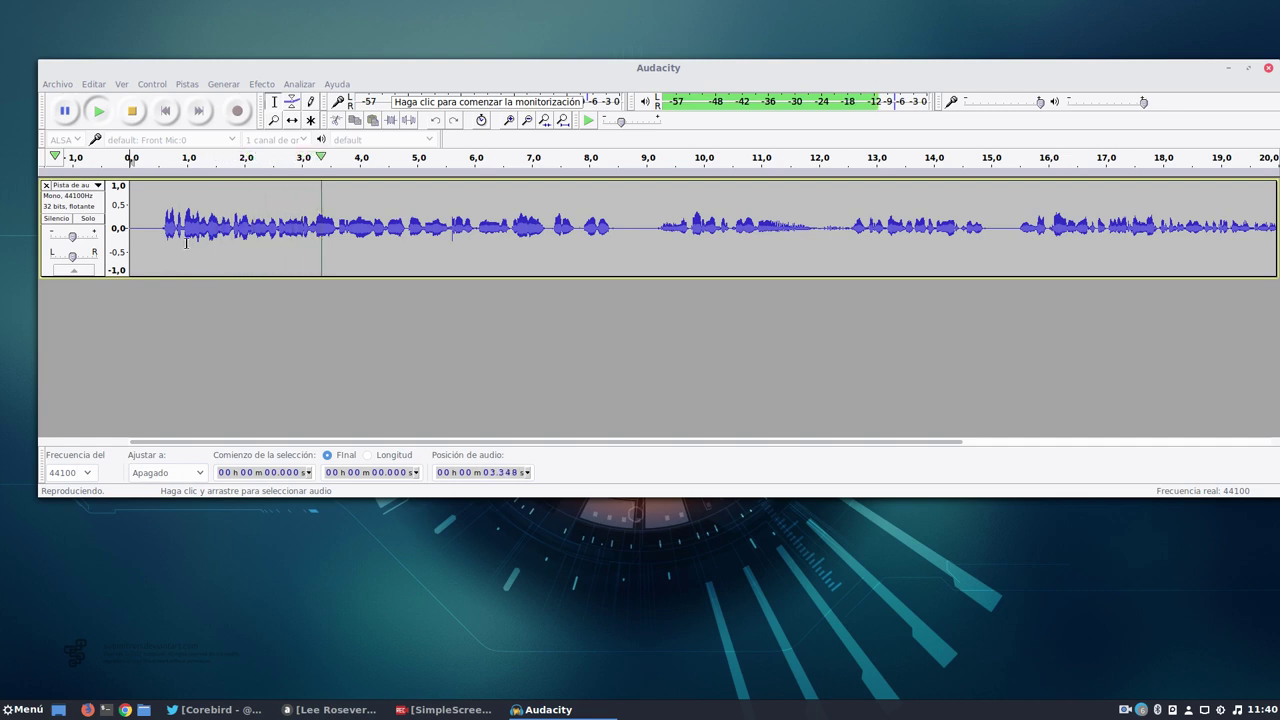
key(space)
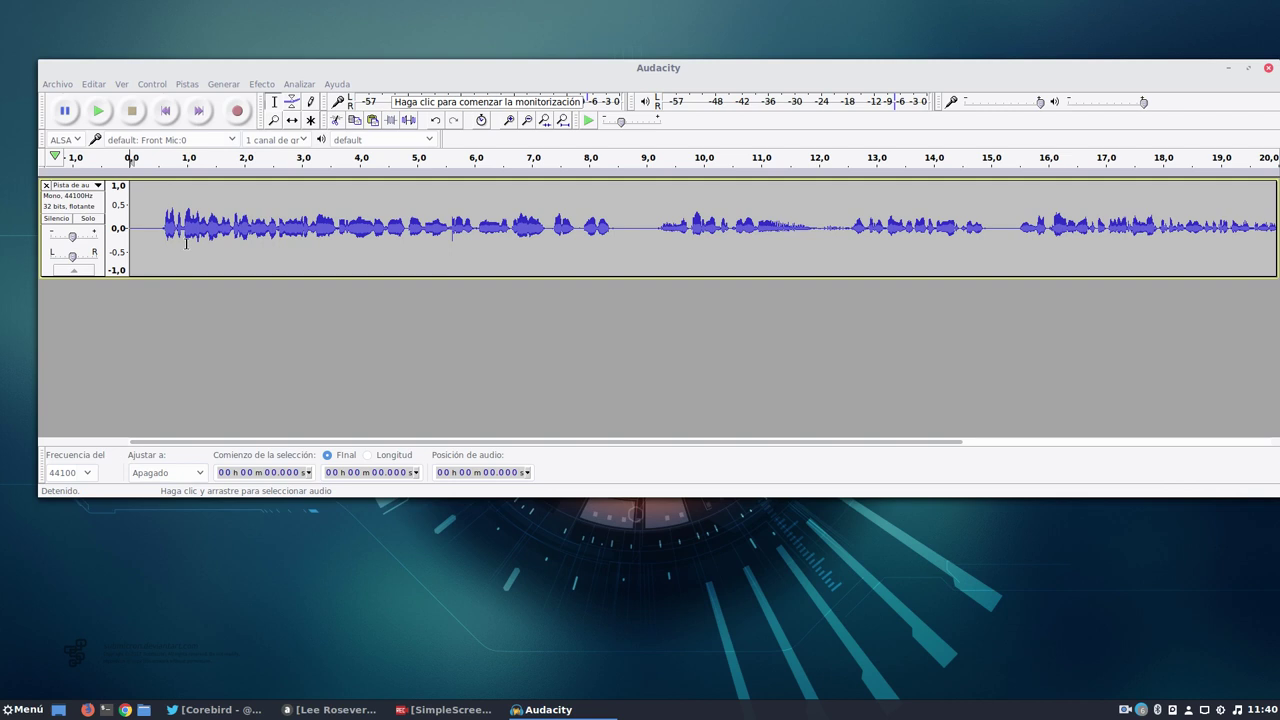
Open Exportar audio and rename the file to metadados.wav.
click(60, 85)
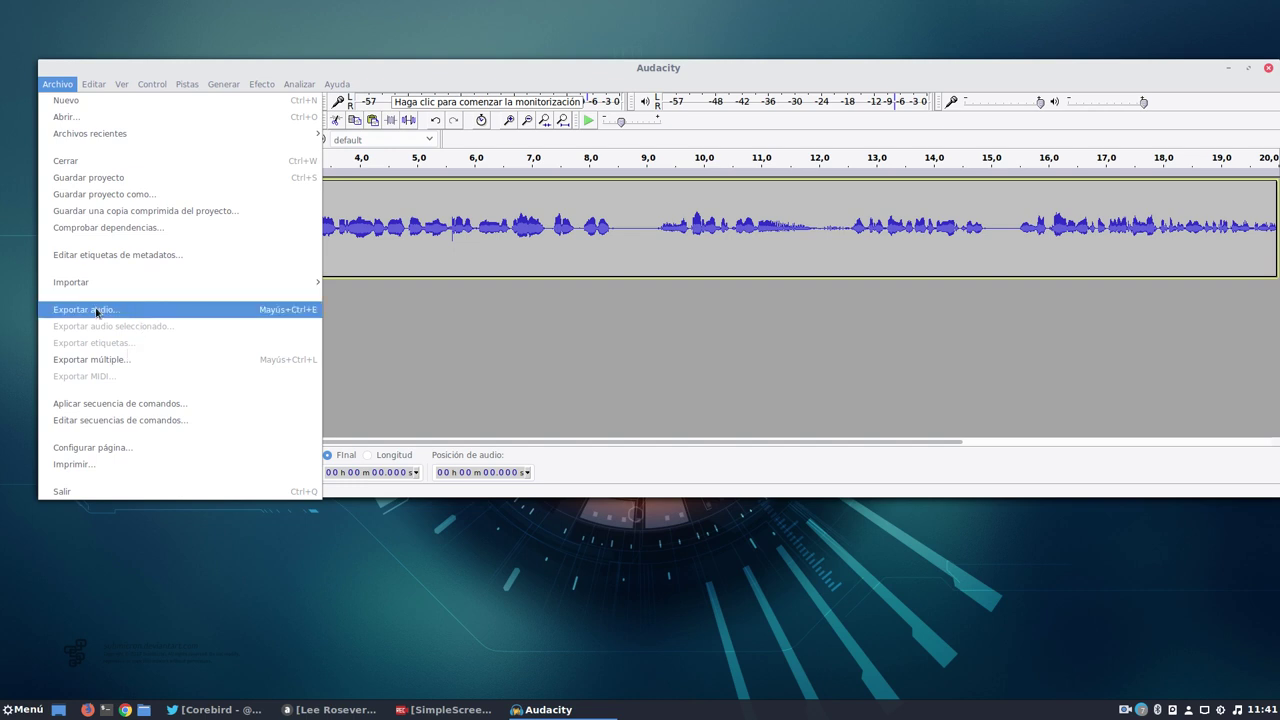
click(98, 311)
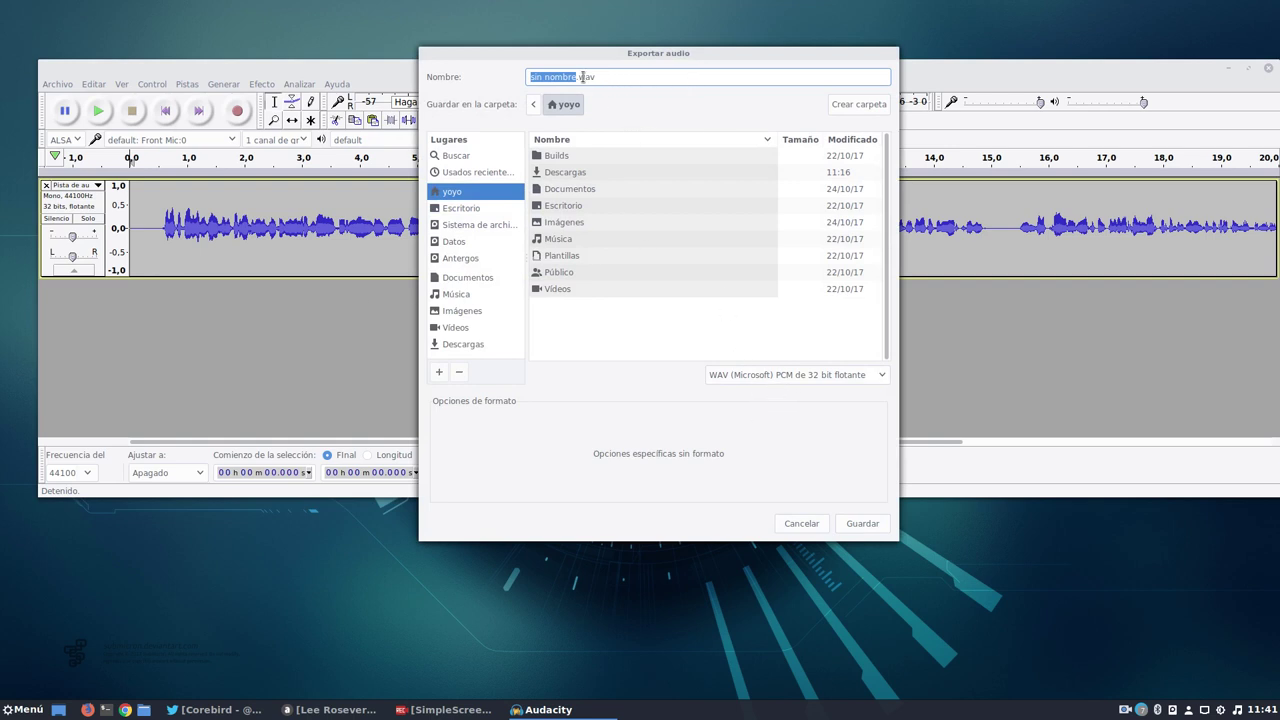
key(BackSpace)
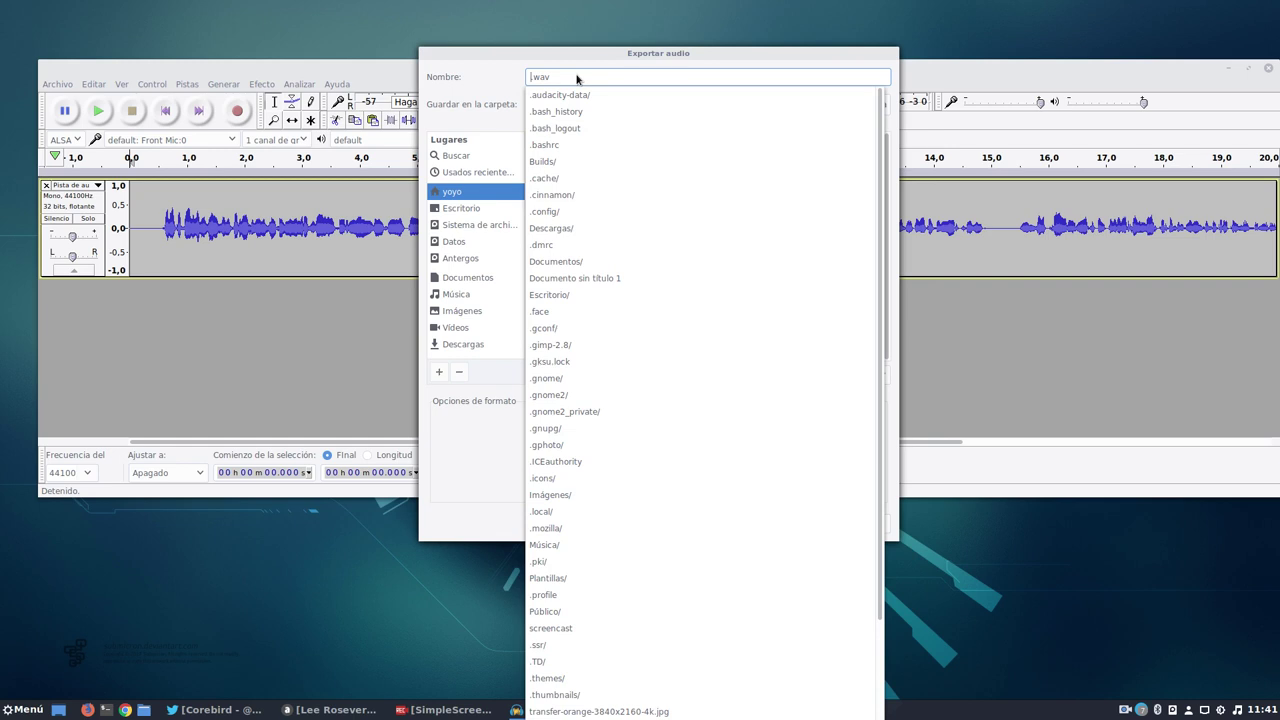
text(metada)
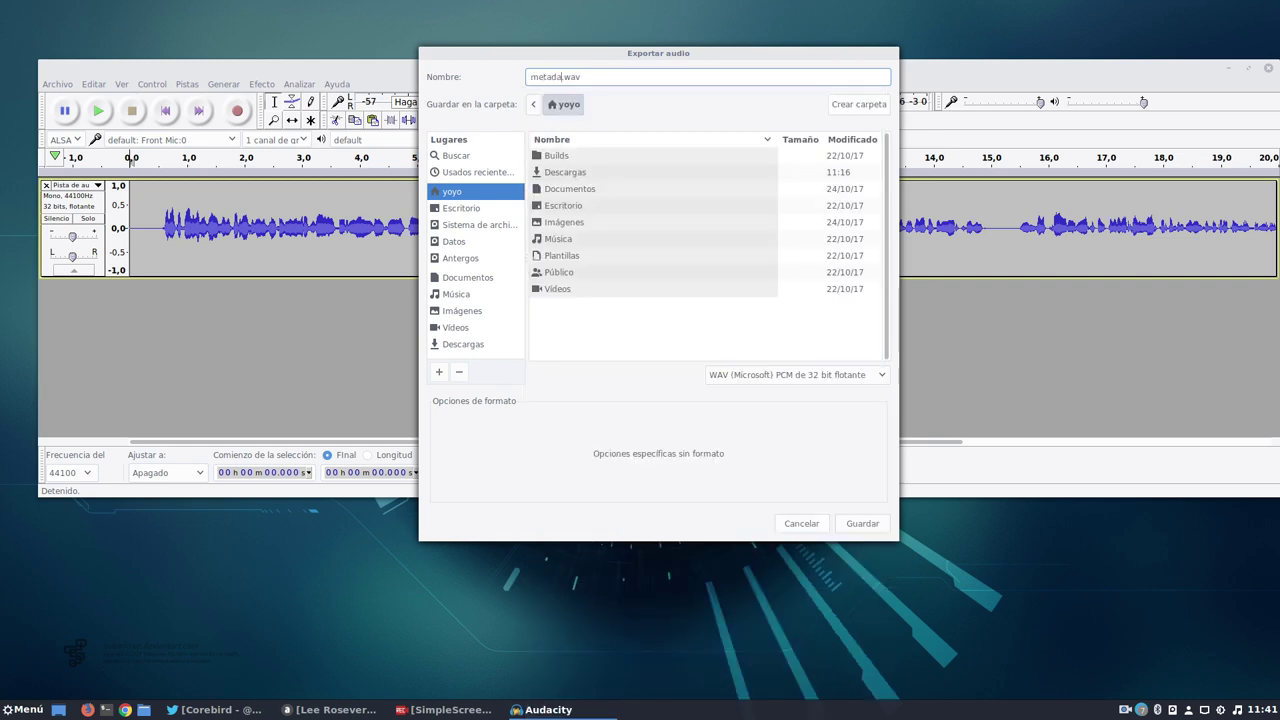
text(dos)
Save the export and tag it with an artist, track name Metadatos and album Salmorejo.
click(864, 527)
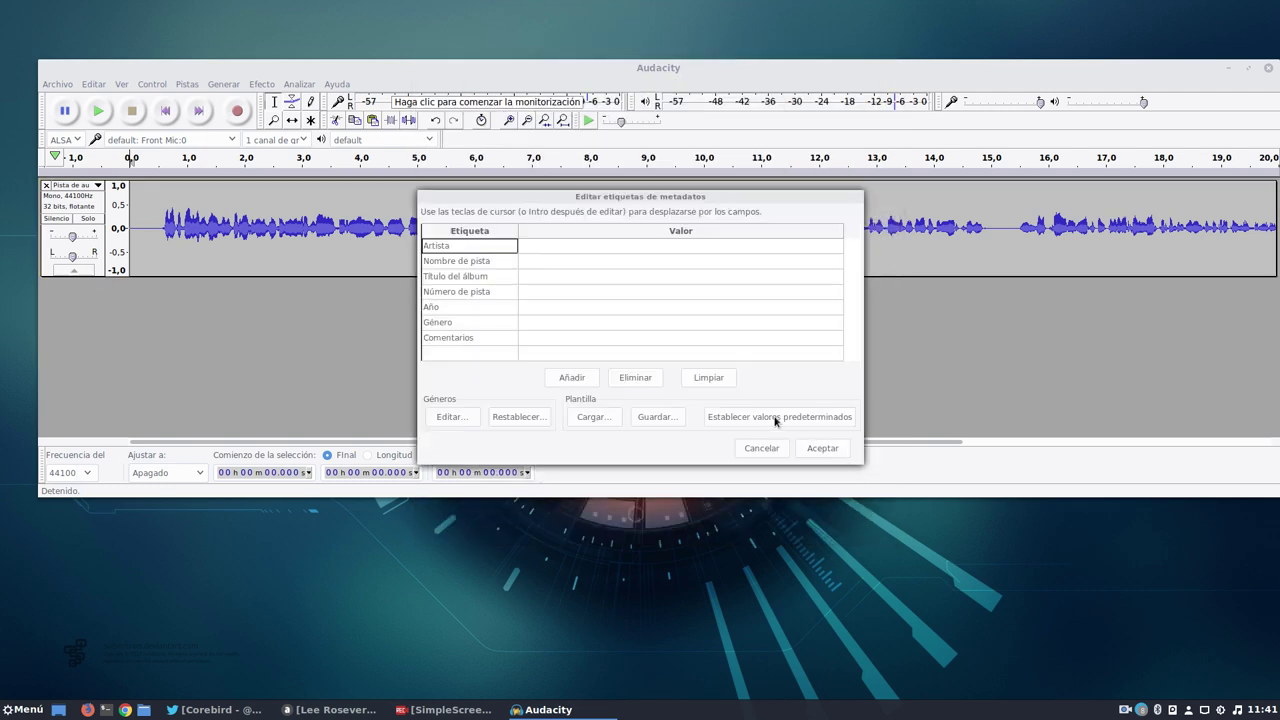
click(543, 249)
click(543, 247)
text(Yoyo)
click(540, 263)
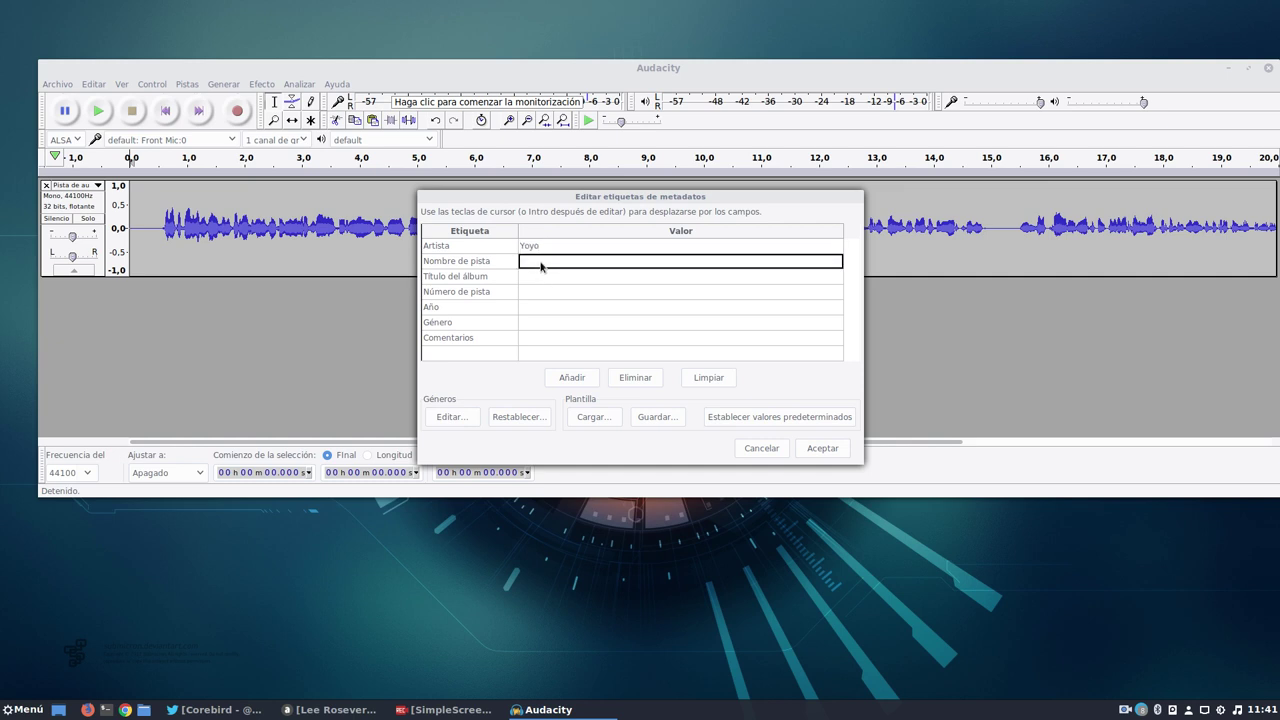
click(540, 263)
text(Metadatos)
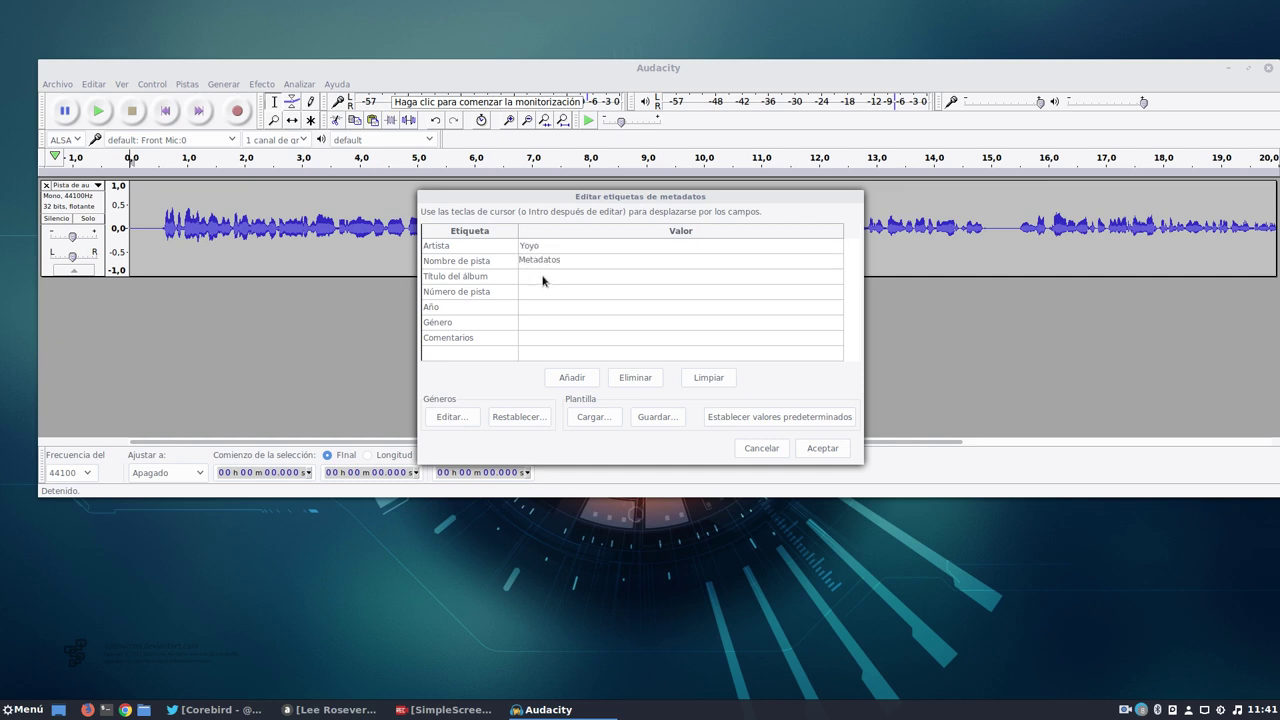
click(543, 277)
text(Salmorejo)
Add track number 01, year 2017, genre Linux and comment 'Test de prueb', then accept.
click(543, 291)
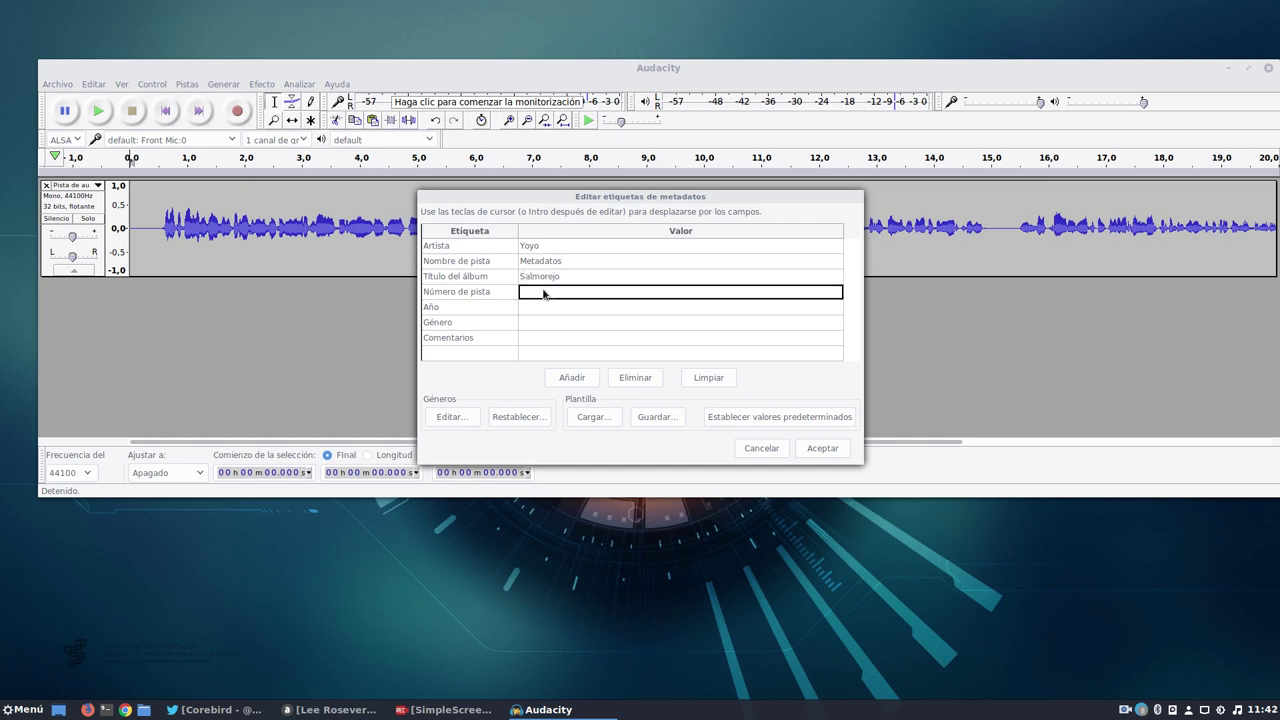
text(01)
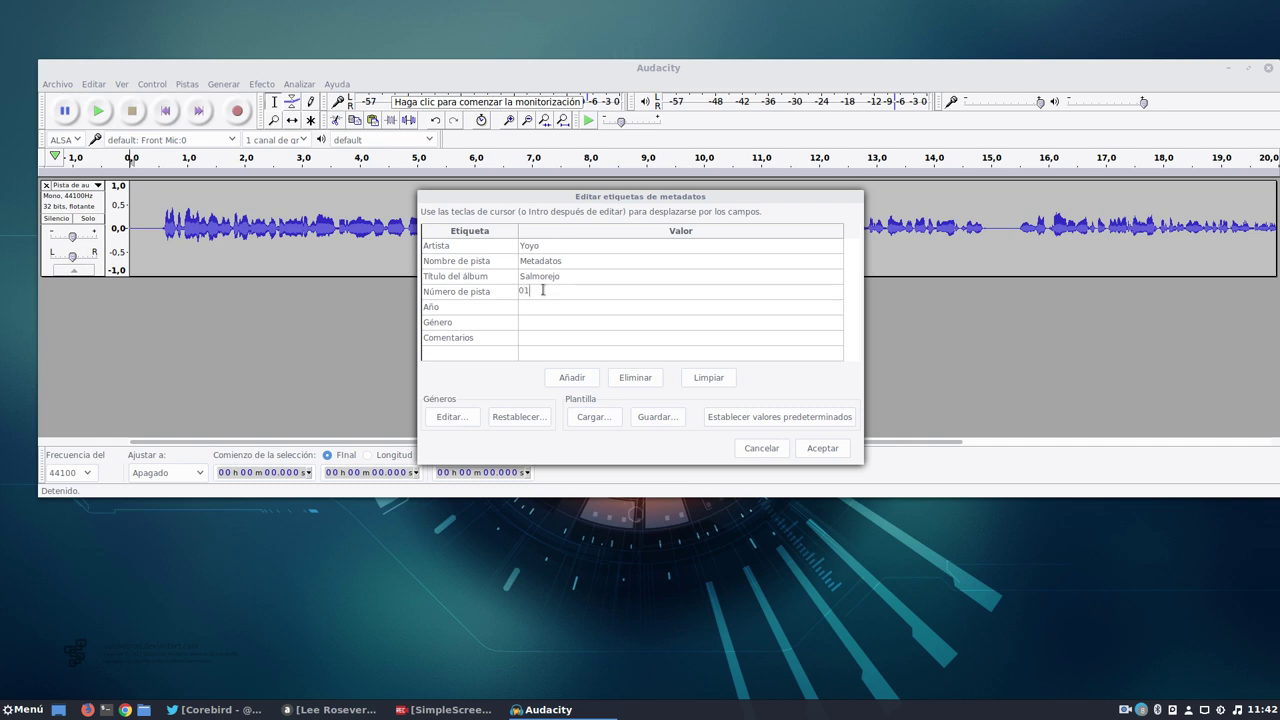
click(538, 309)
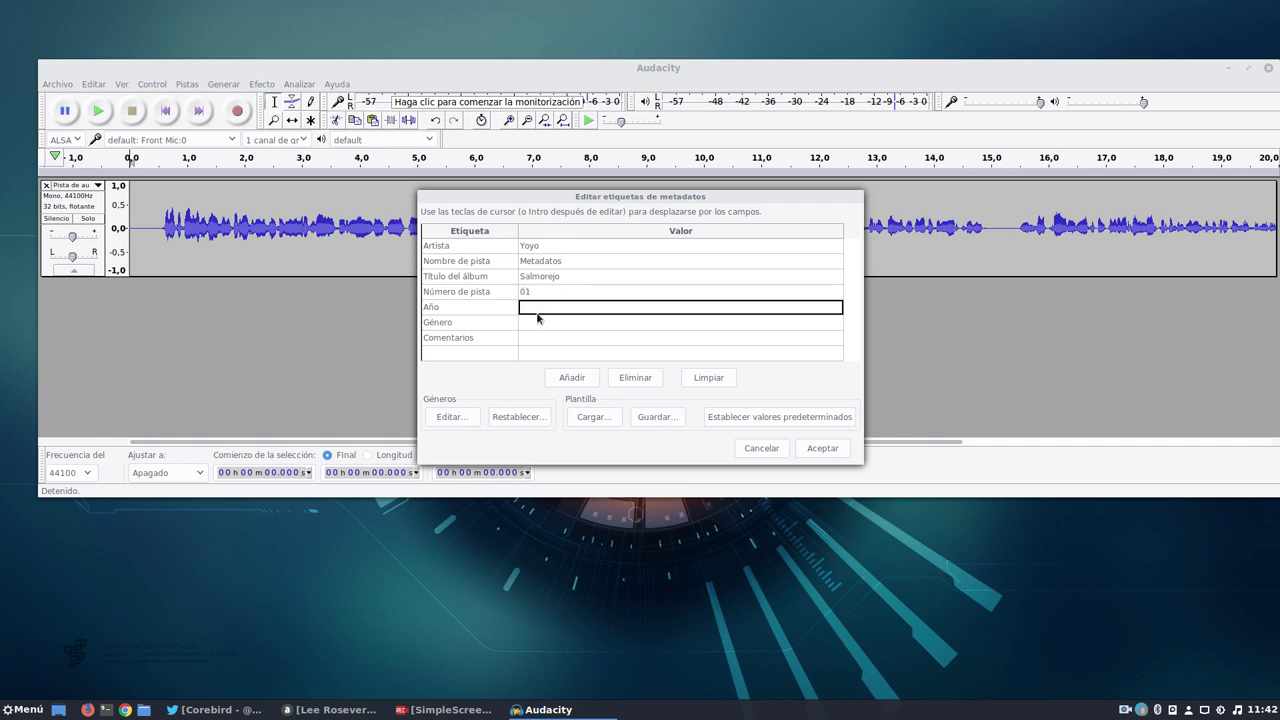
text(2017)
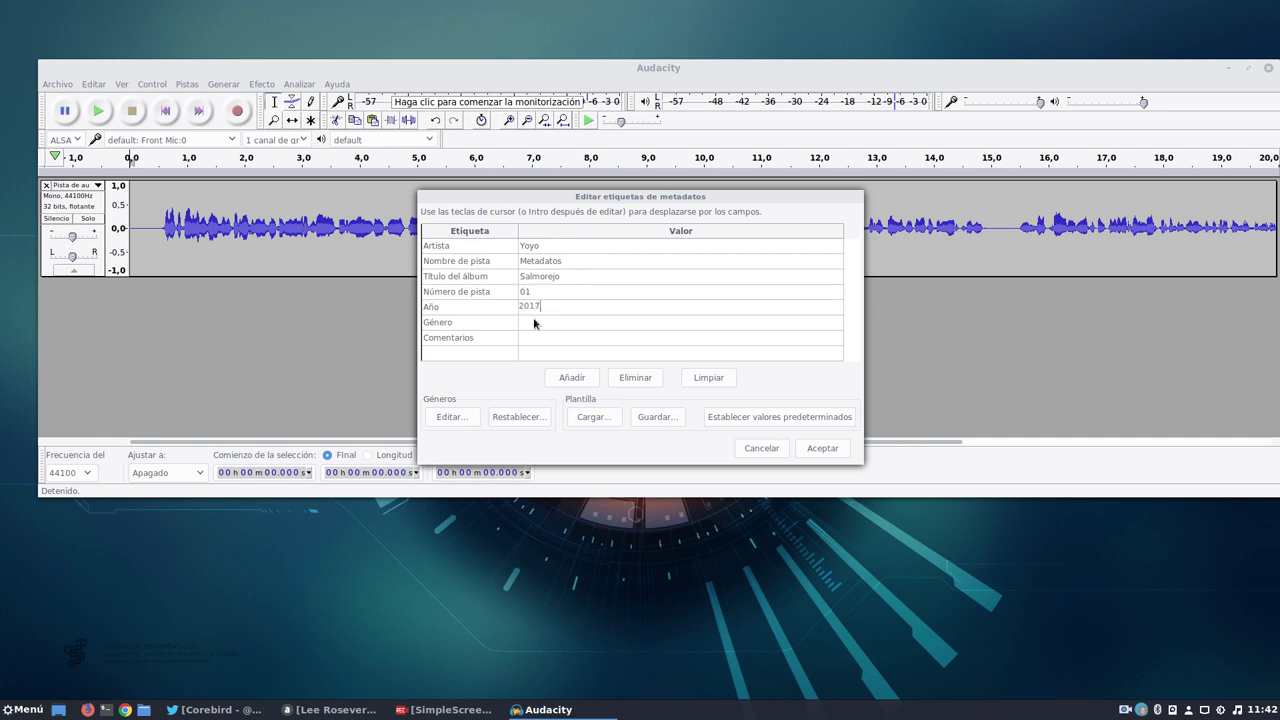
click(534, 324)
click(534, 324)
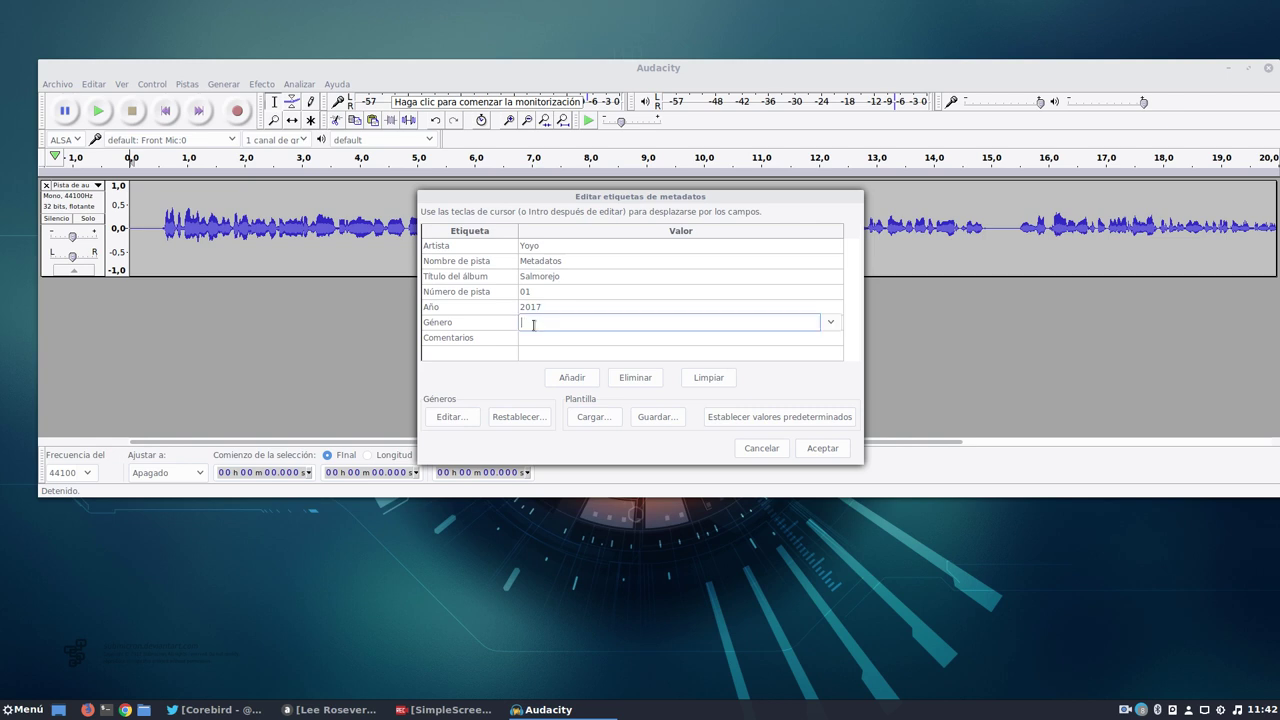
text(Linux)
click(534, 343)
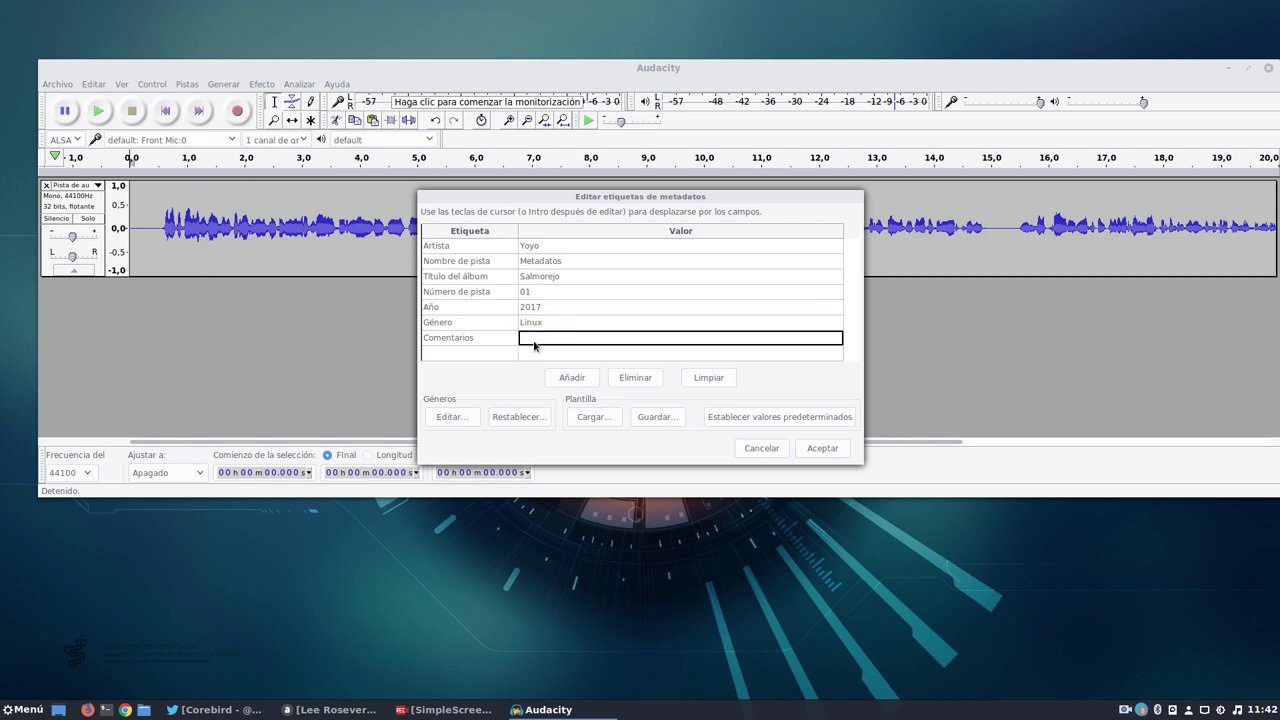
text(Test d)
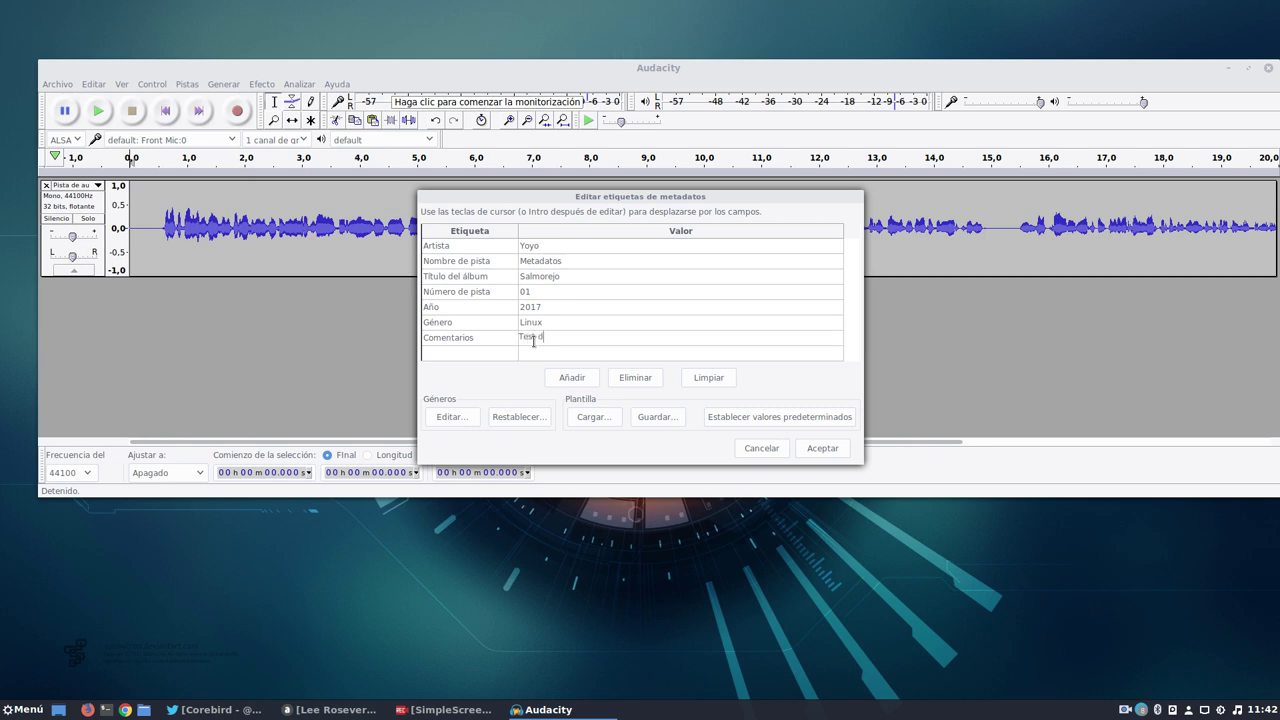
text(e prueb)
click(576, 381)
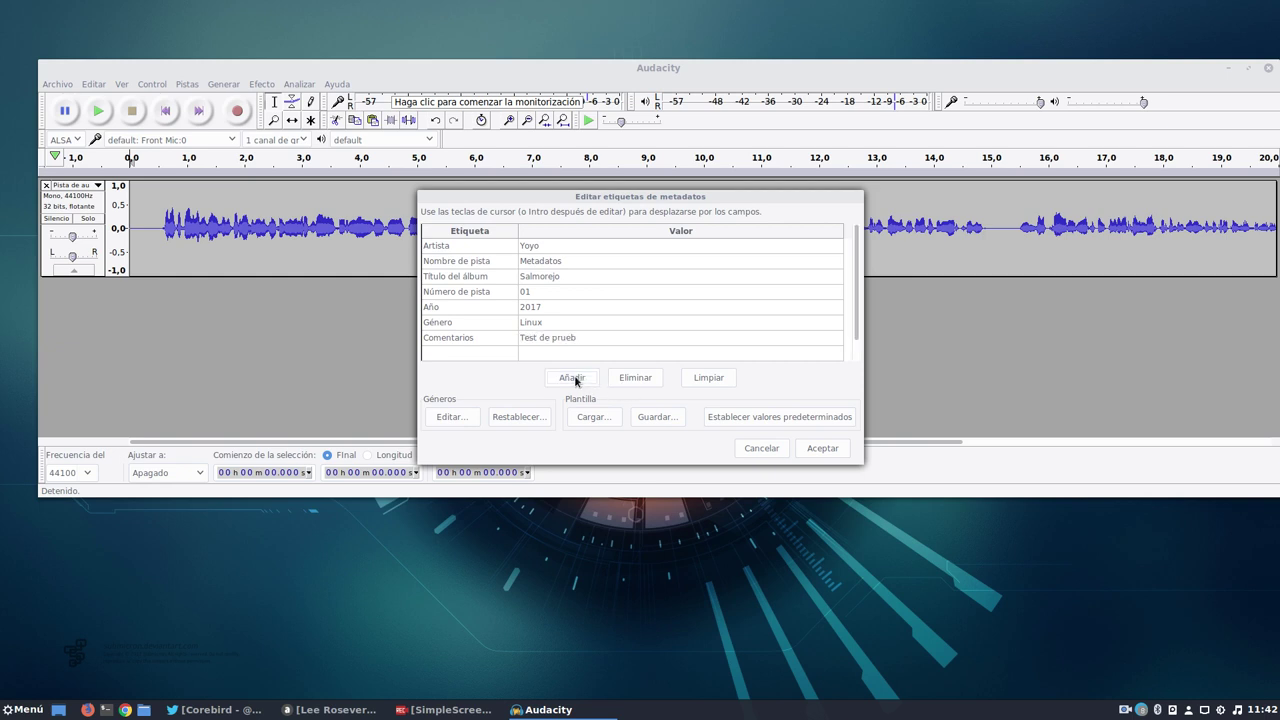
click(822, 450)
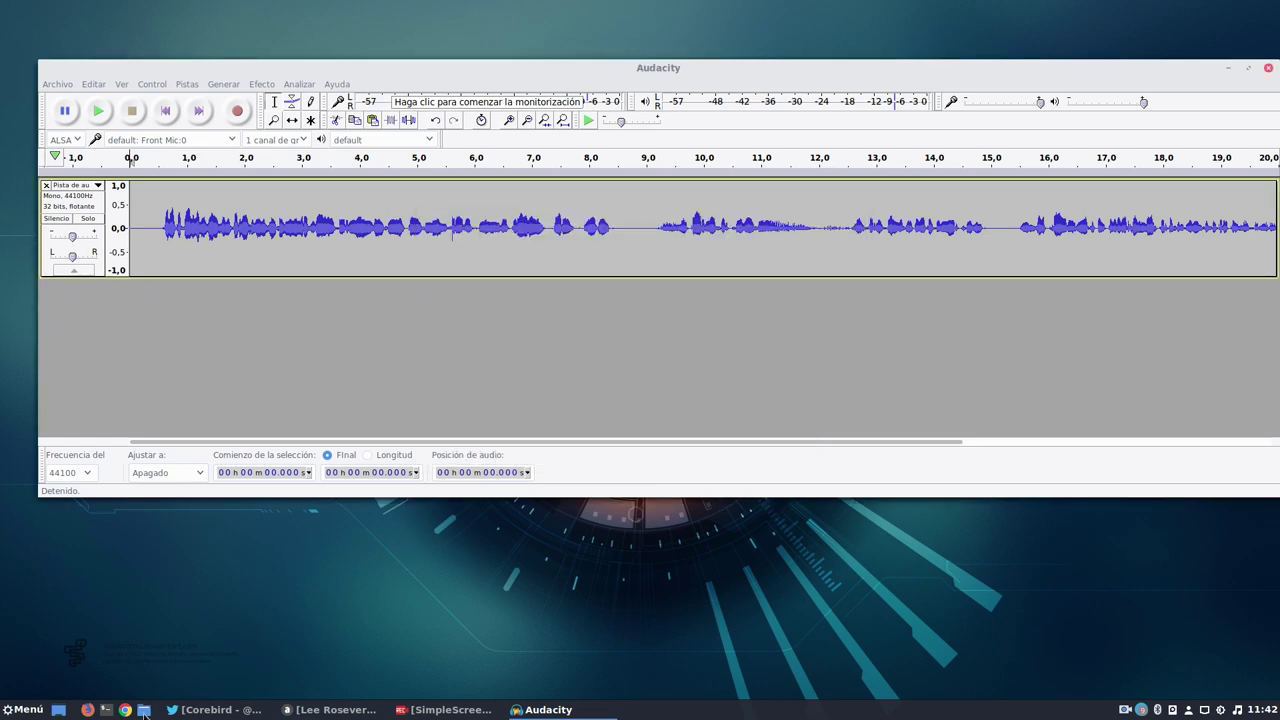
Open the home folder, select metadados.wav, and open an enlarged terminal.
click(143, 710)
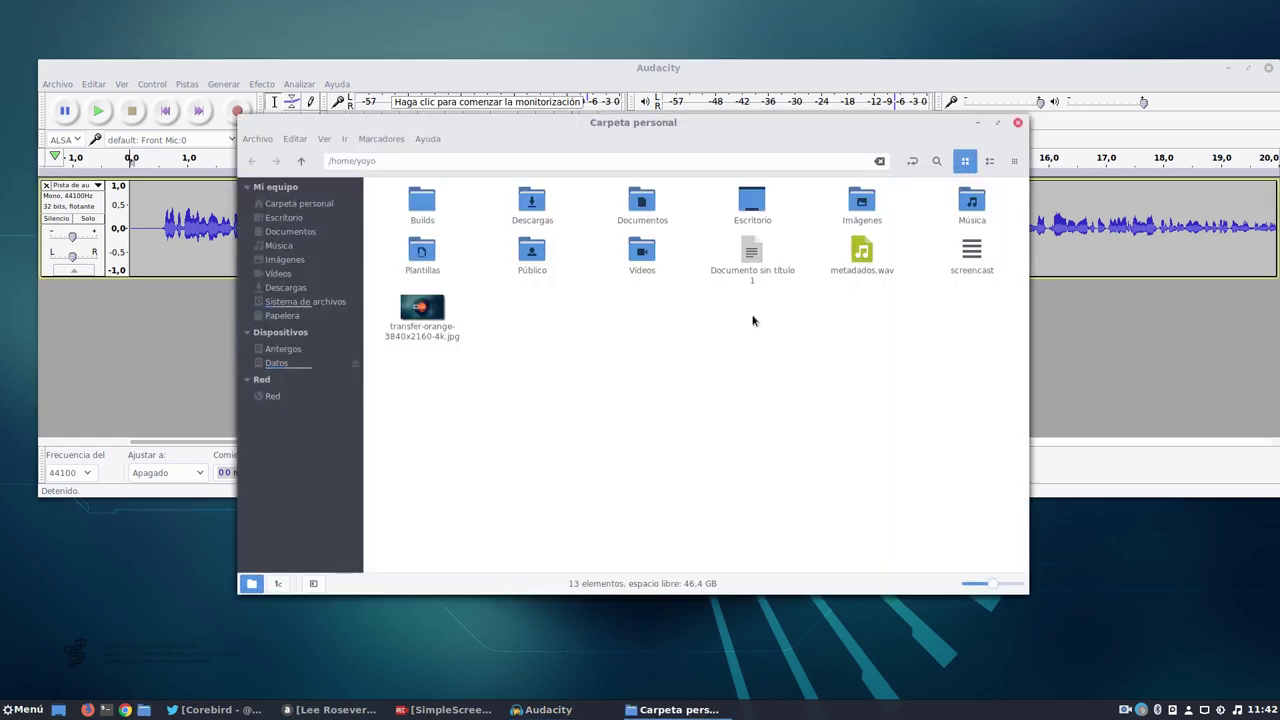
click(864, 255)
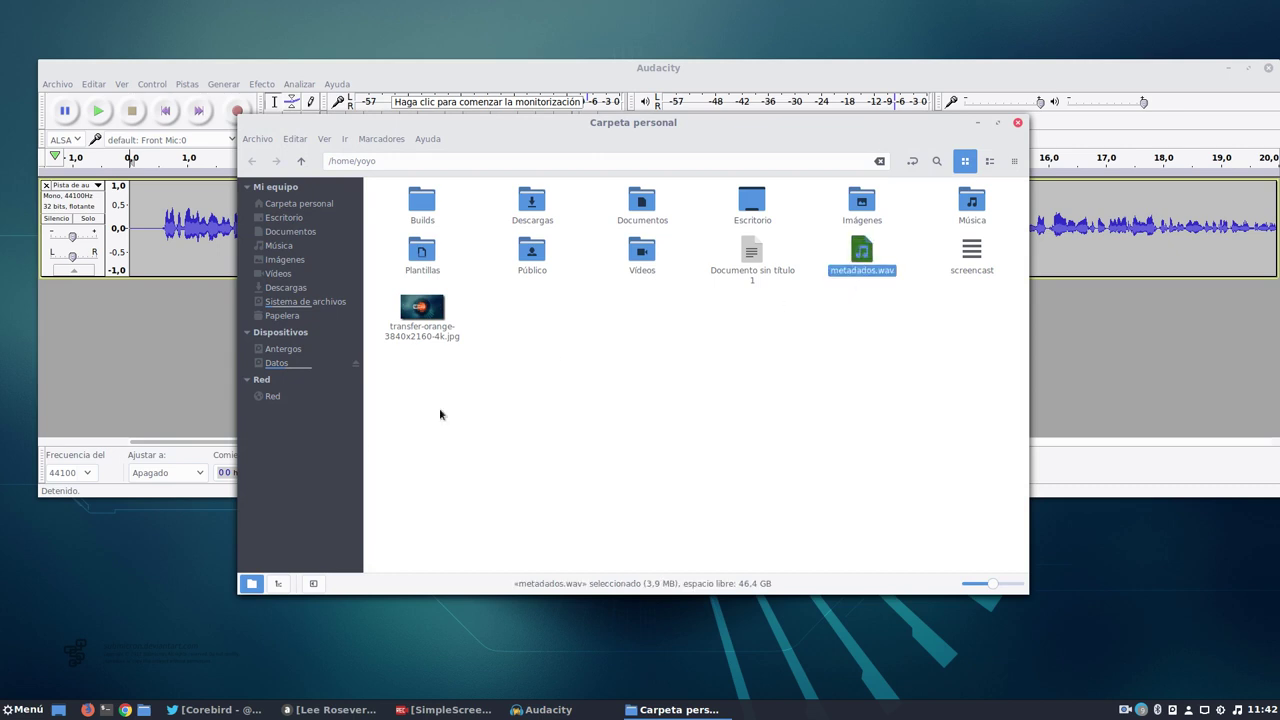
click(105, 710)
drag(702, 216, 427, 110)
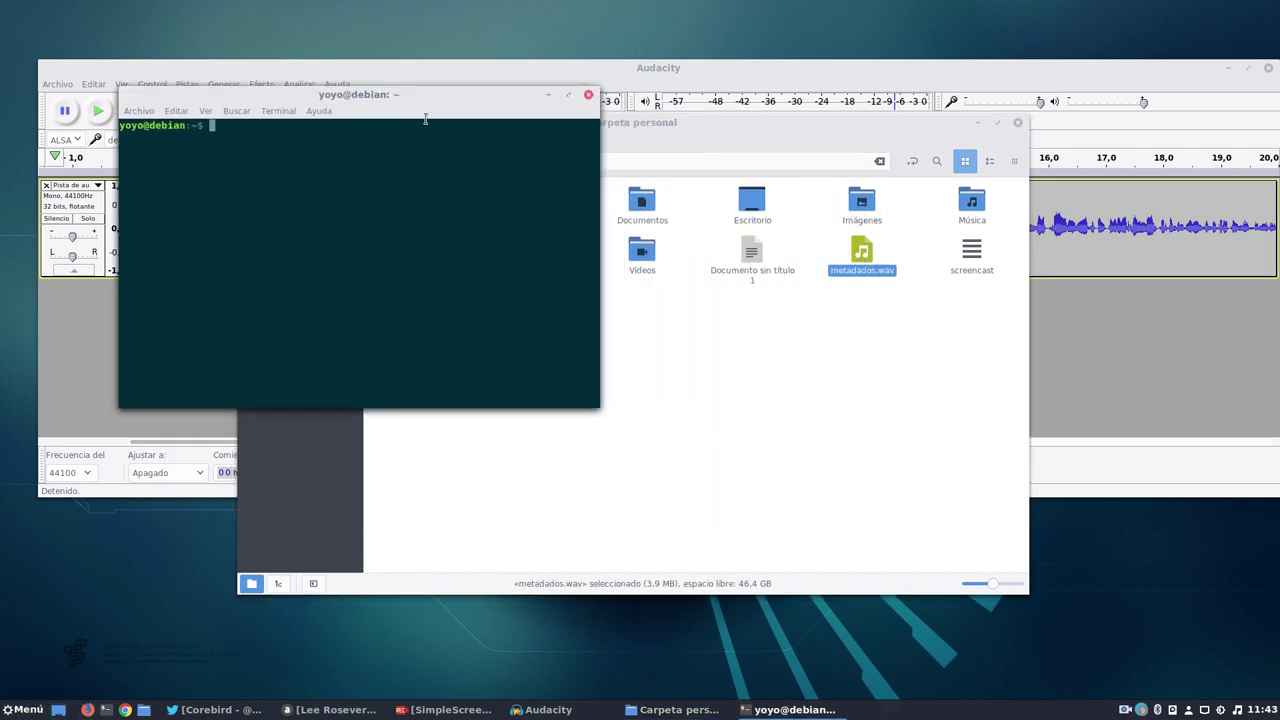
drag(597, 408, 1056, 600)
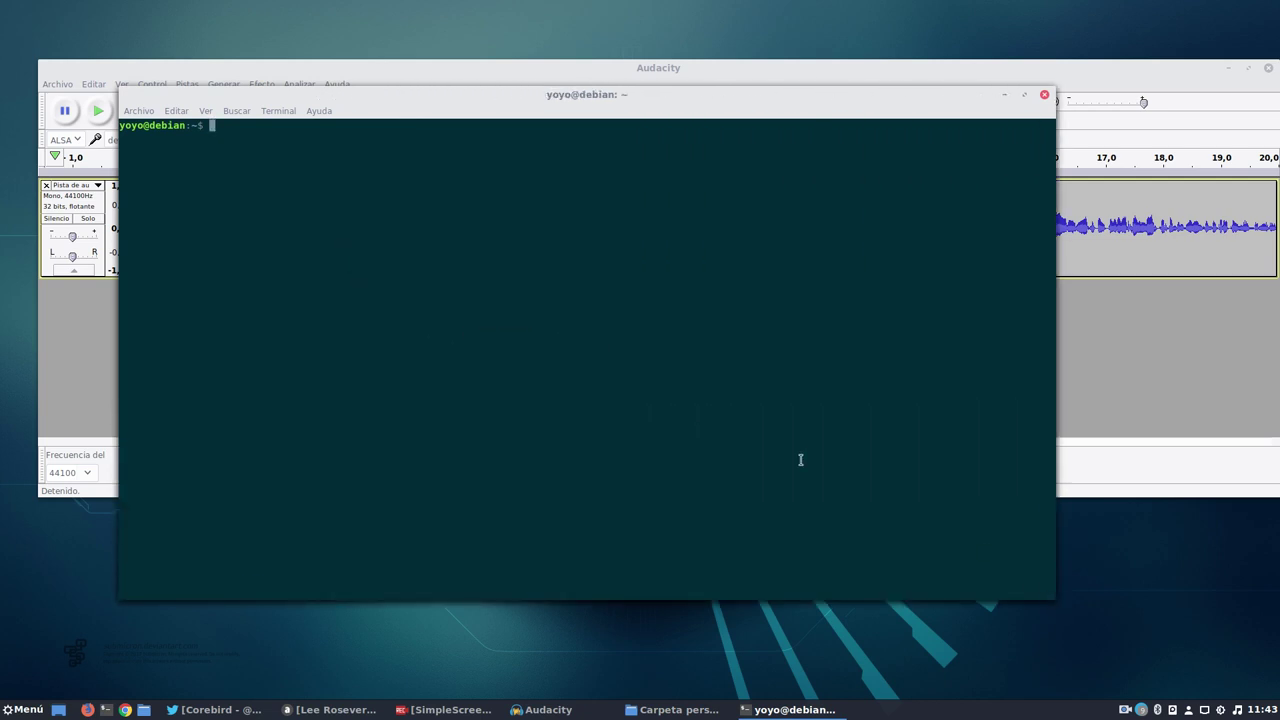
Type mediainfo and drop metadados.wav into the terminal to append its path.
text(mediainfo)
drag(794, 98, 814, 409)
drag(862, 252, 870, 628)
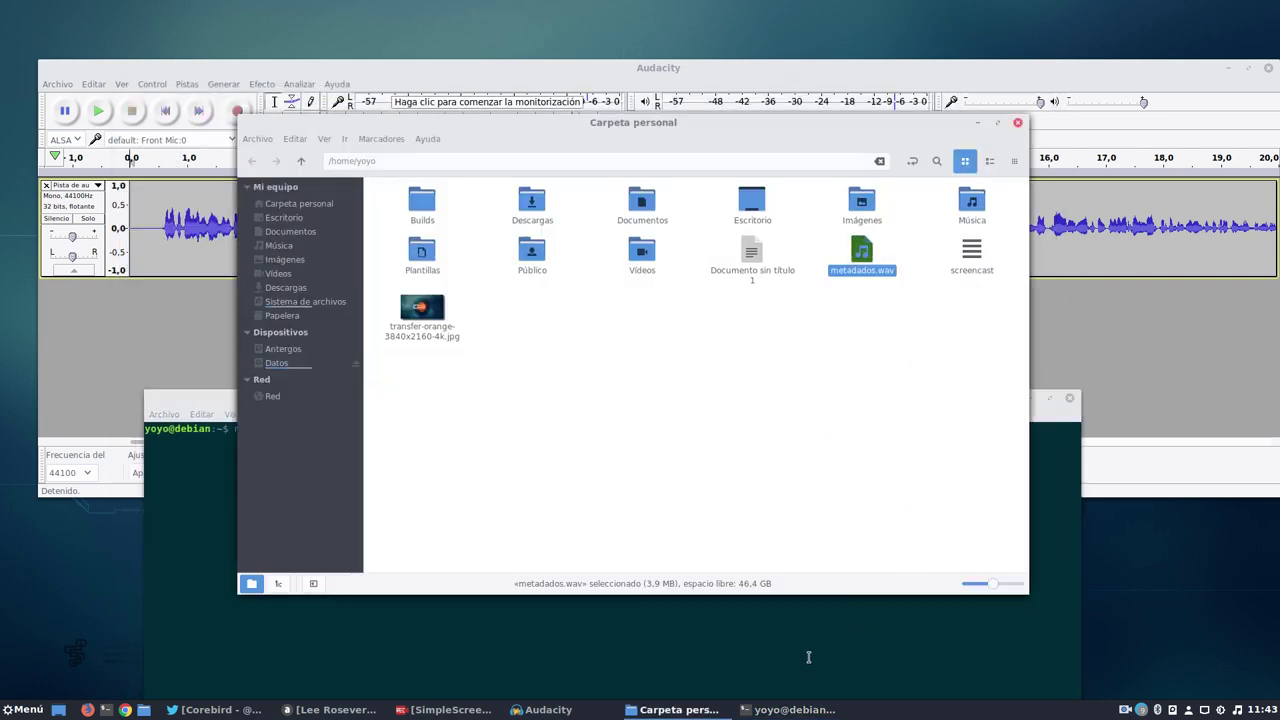
click(808, 655)
Run mediainfo, find it missing, and install it with 'sudo apt install mediainfo'.
drag(694, 397, 667, 249)
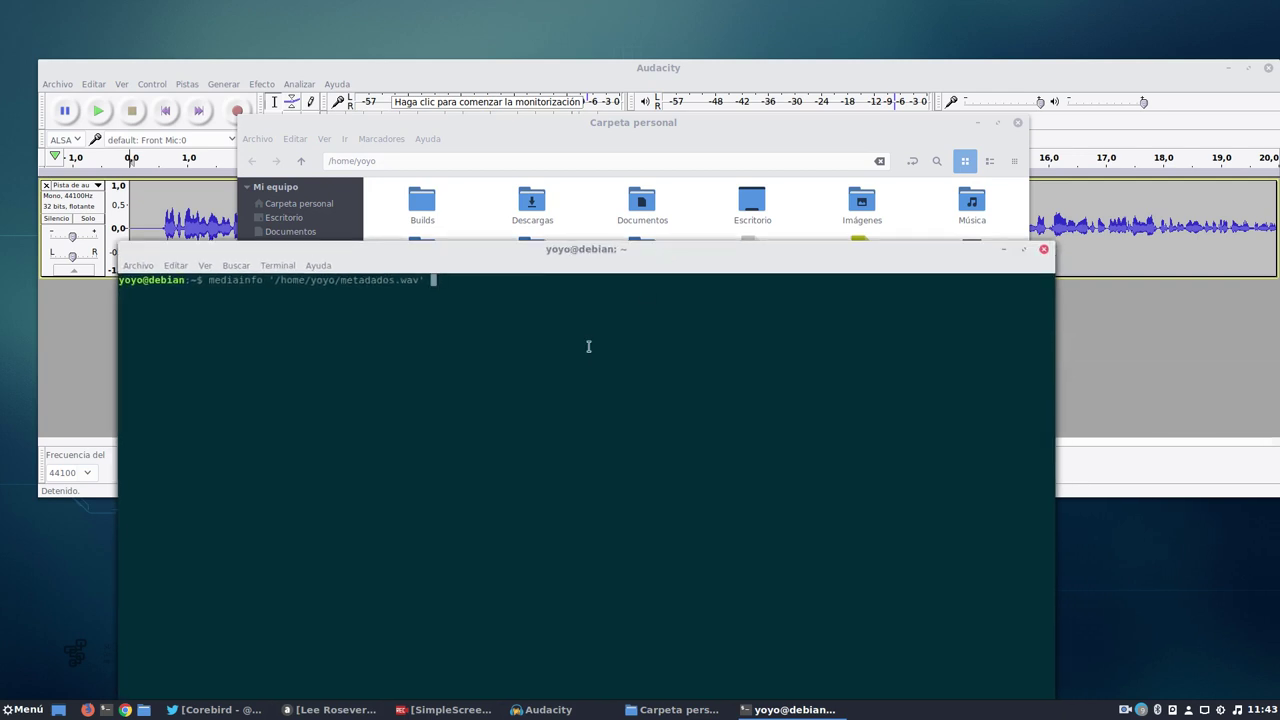
key(Return)
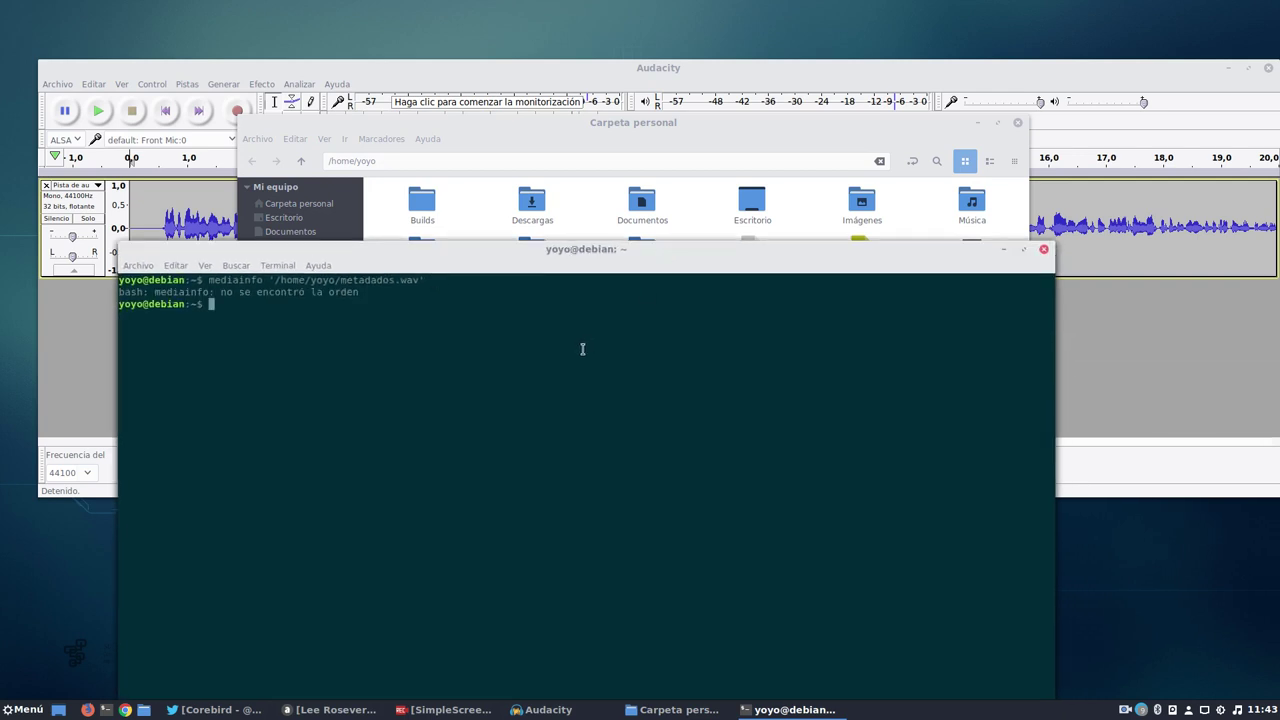
text(sudo apt install mediainfo)
key(Return)
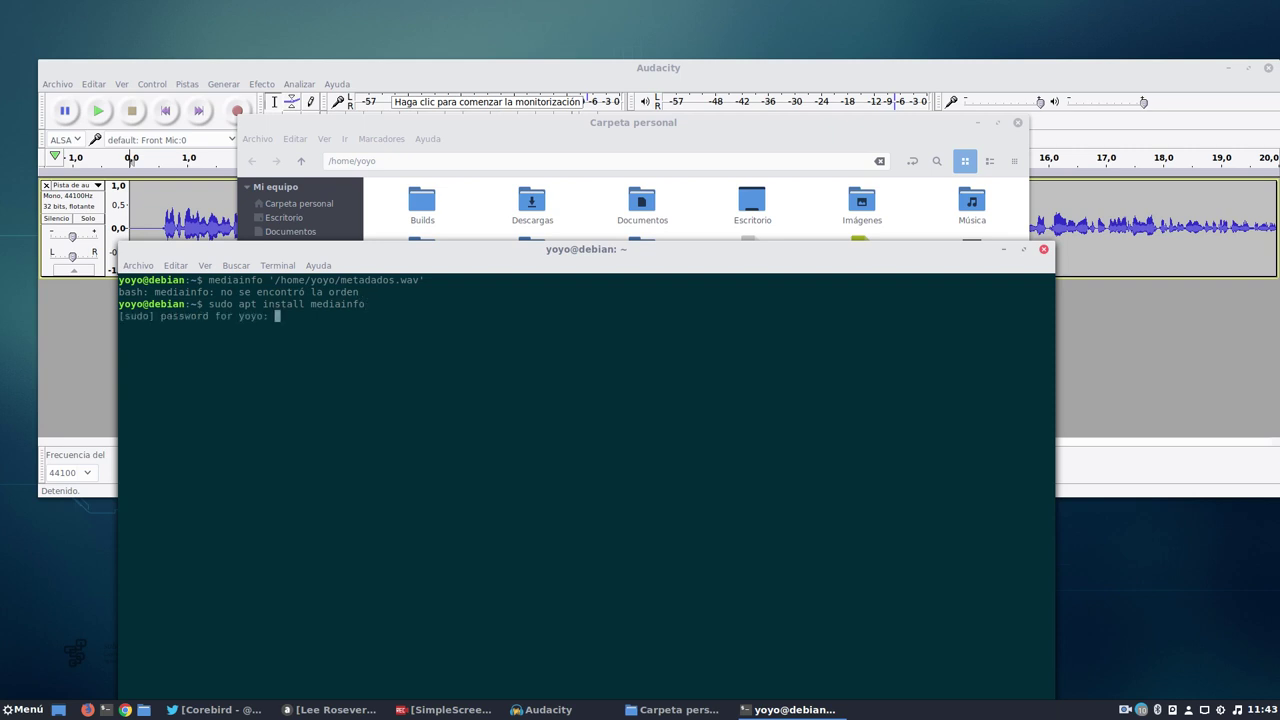
key(Return)
text(sea continuar? [S/n)
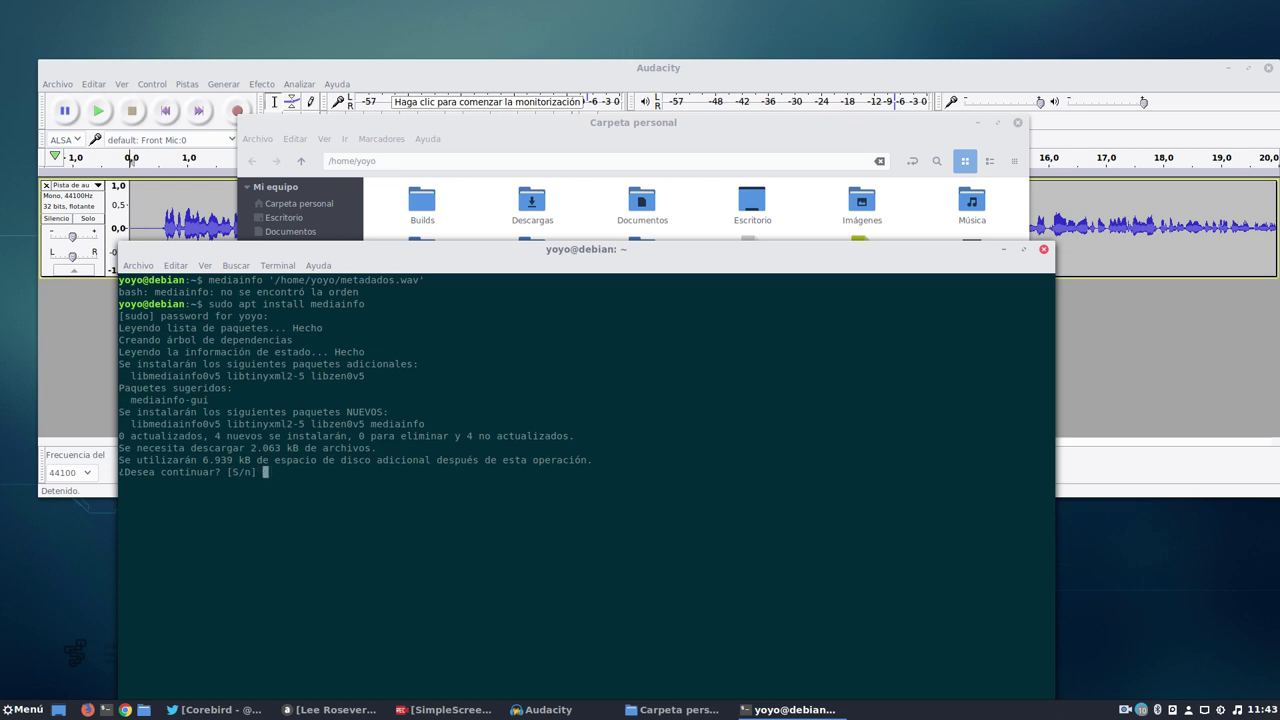
key(Return)
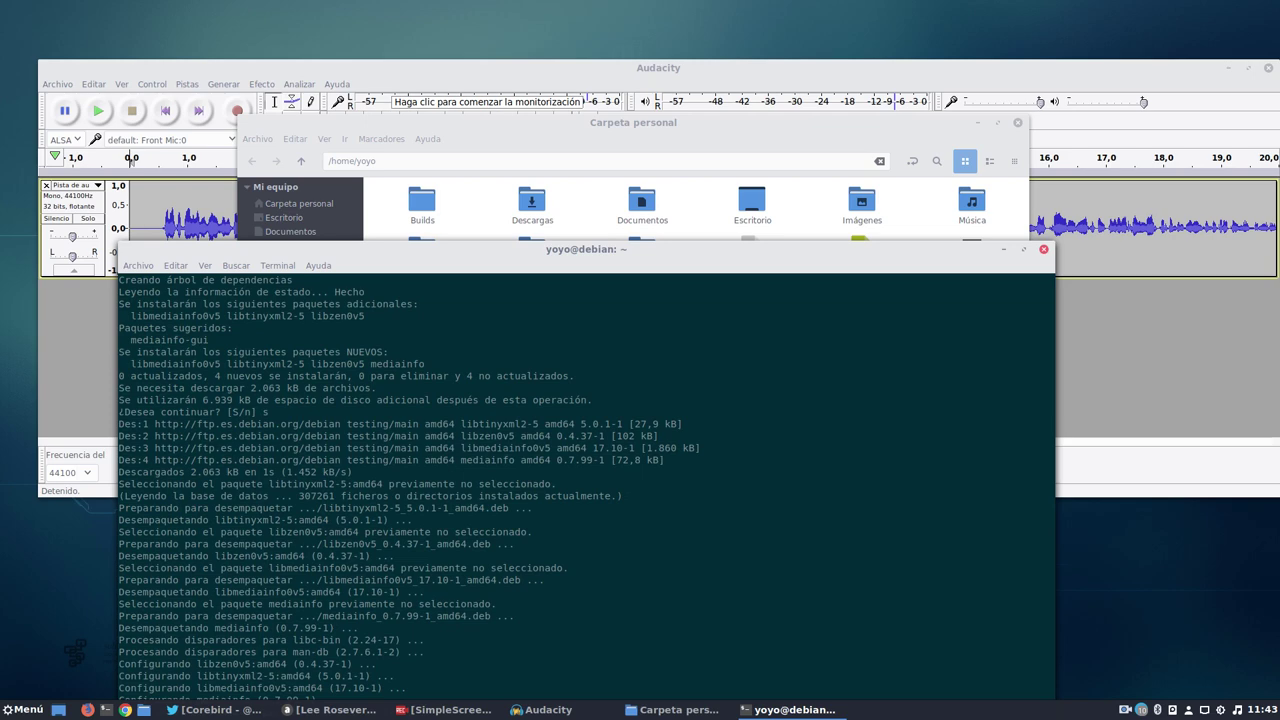
drag(625, 249, 637, 57)
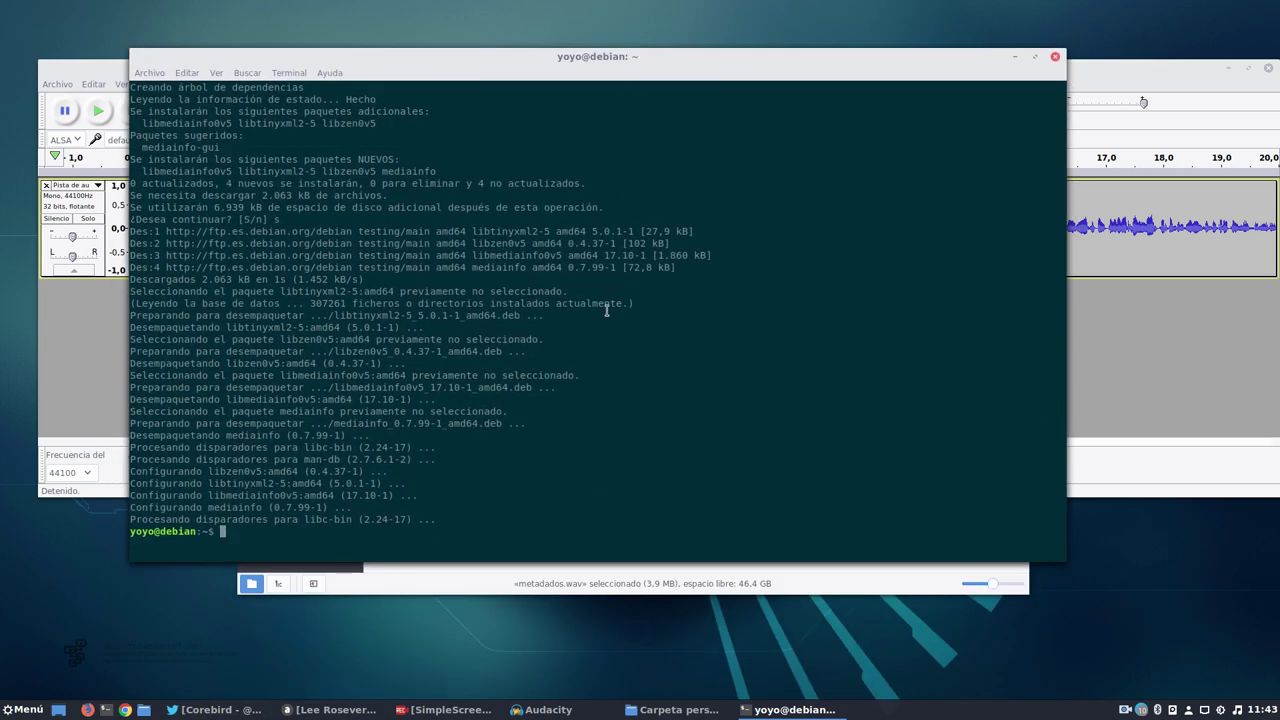
Run mediainfo on /home/yoyo/metadados.wav.
text('/home/yoyo/metadados.wav')
key(Home)
text(mediainfo)
key(End)
key(Return)
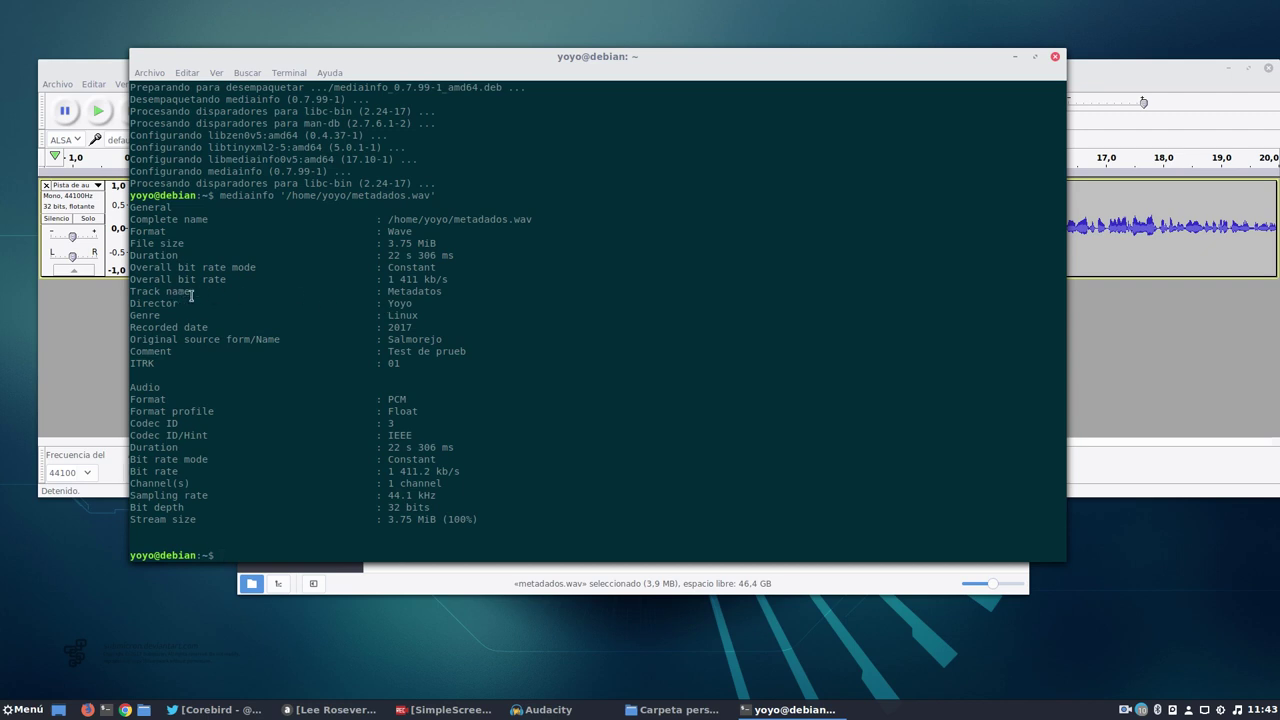
Highlight the Metadatos, 2017, Salmorejo, comment and track tags, then close the terminal.
drag(450, 292, 354, 291)
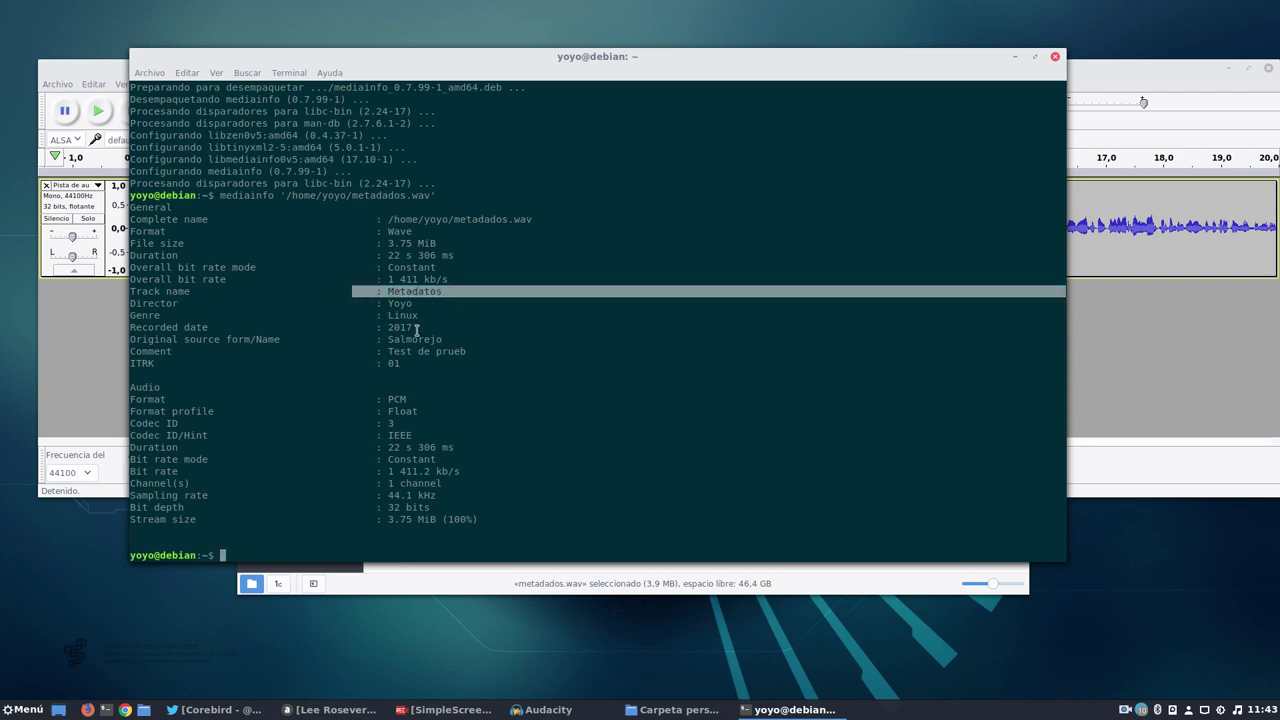
drag(416, 328, 380, 325)
drag(452, 341, 381, 340)
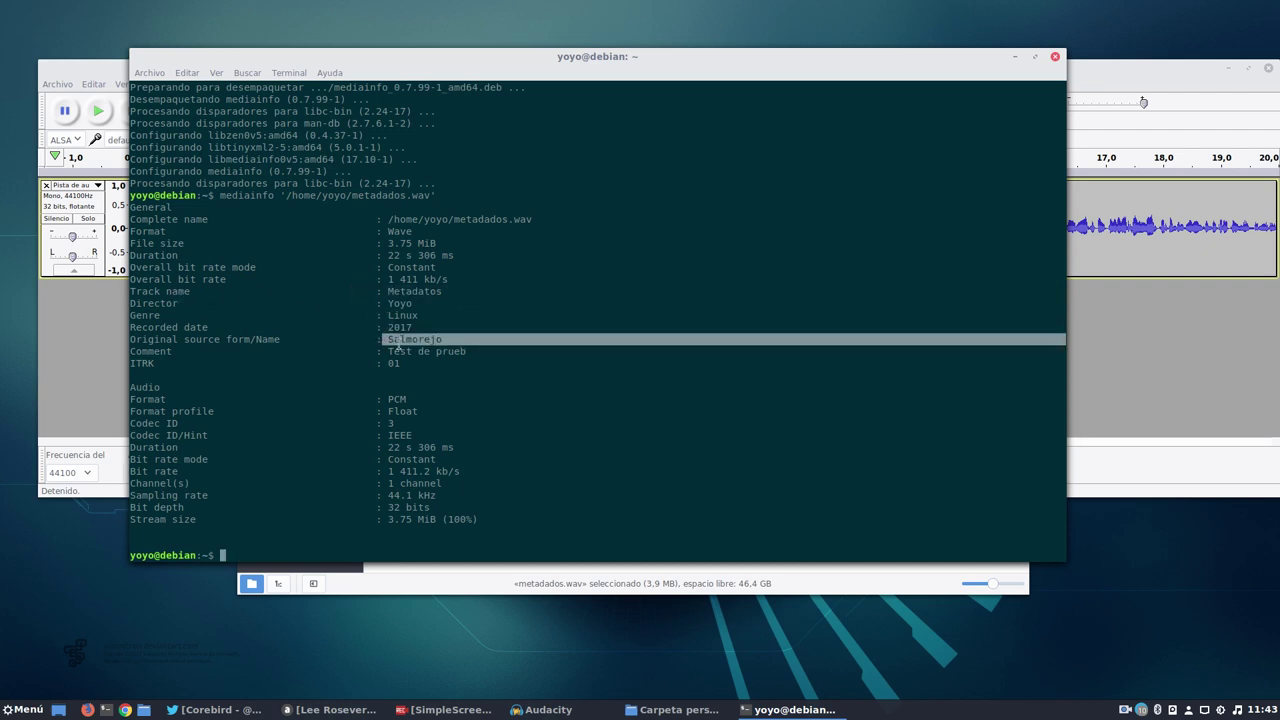
drag(483, 354, 386, 363)
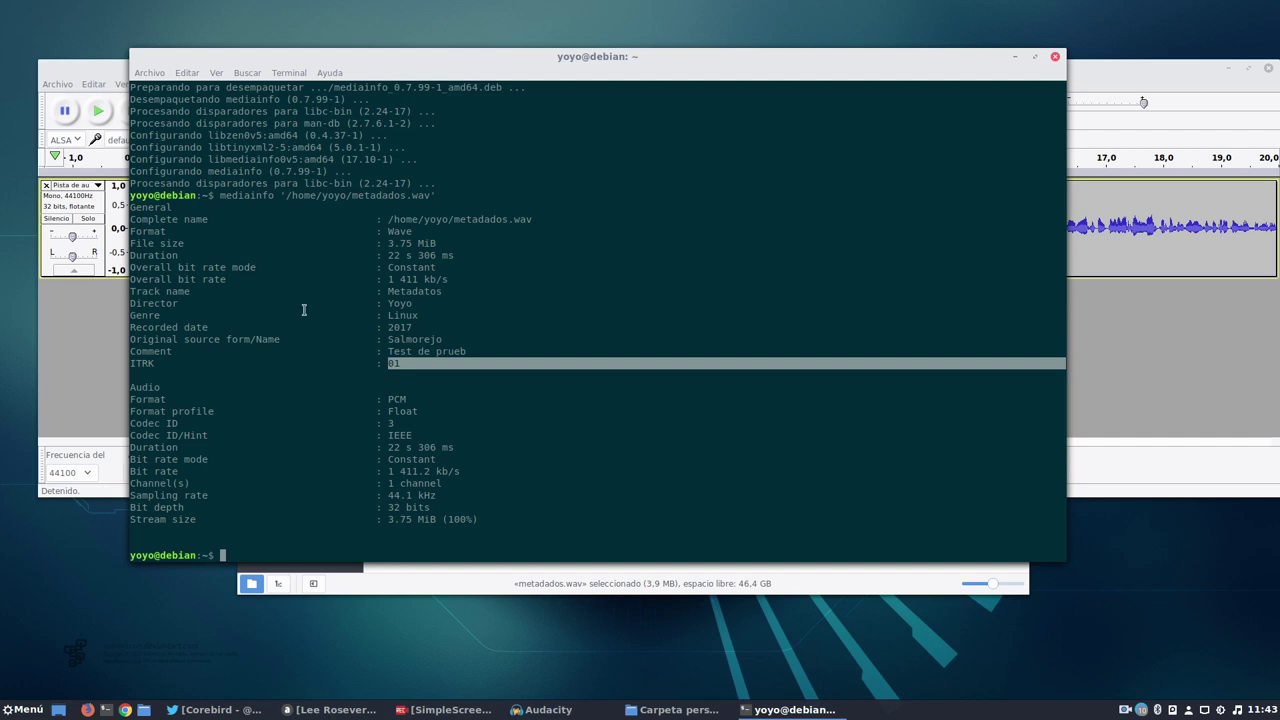
drag(497, 530, 372, 378)
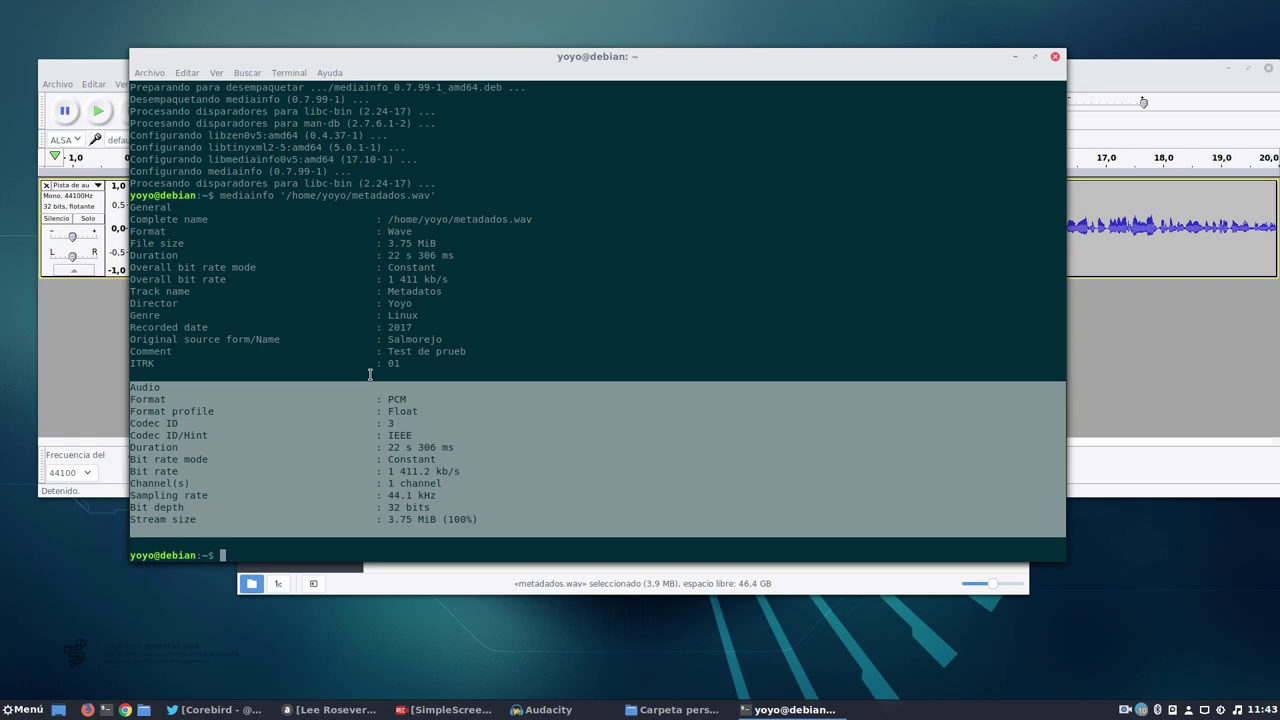
click(633, 313)
click(1055, 56)
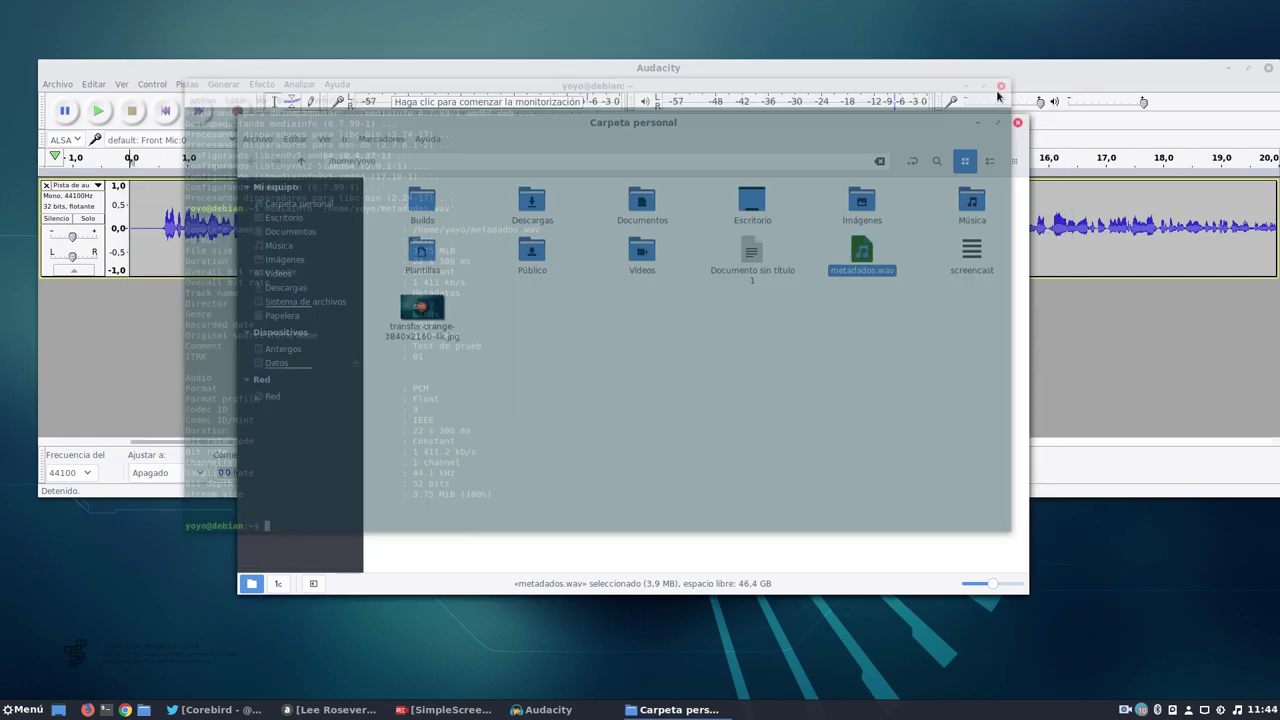
Start a new audio export named metadatosmp3.wav.
click(977, 122)
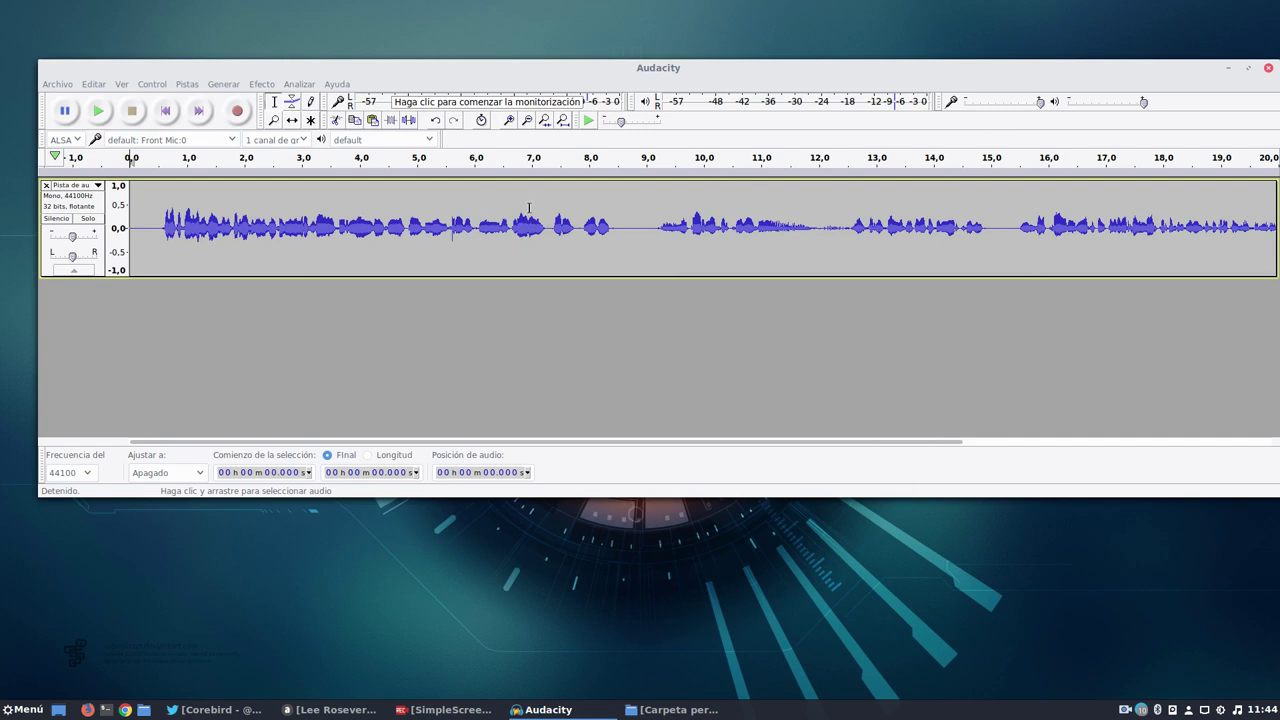
click(57, 84)
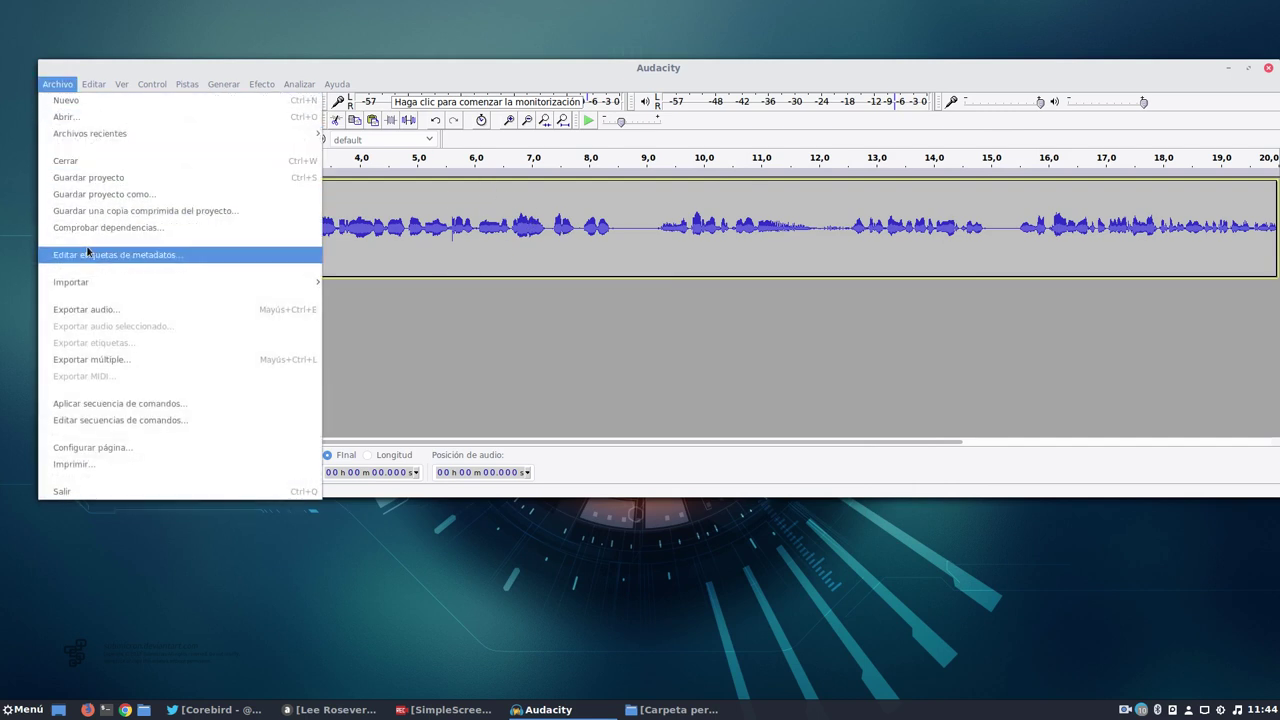
mouse_move(110, 85)
mouse_move(57, 84)
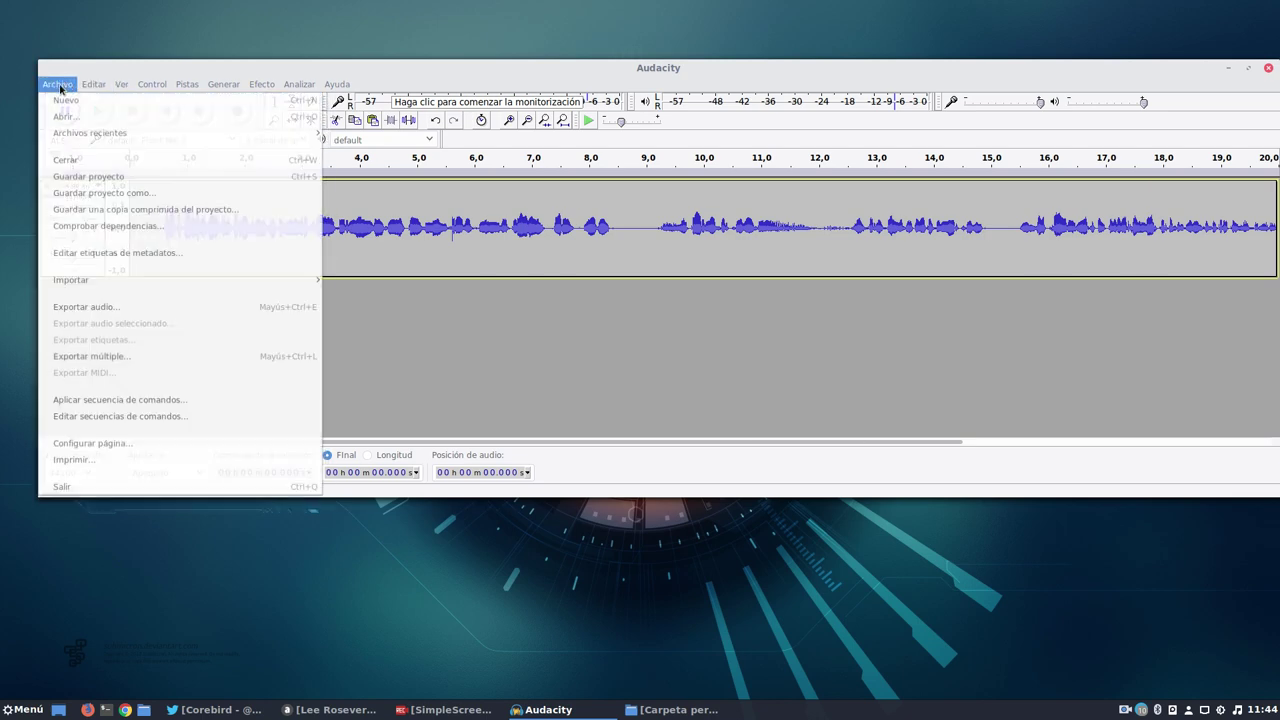
click(98, 309)
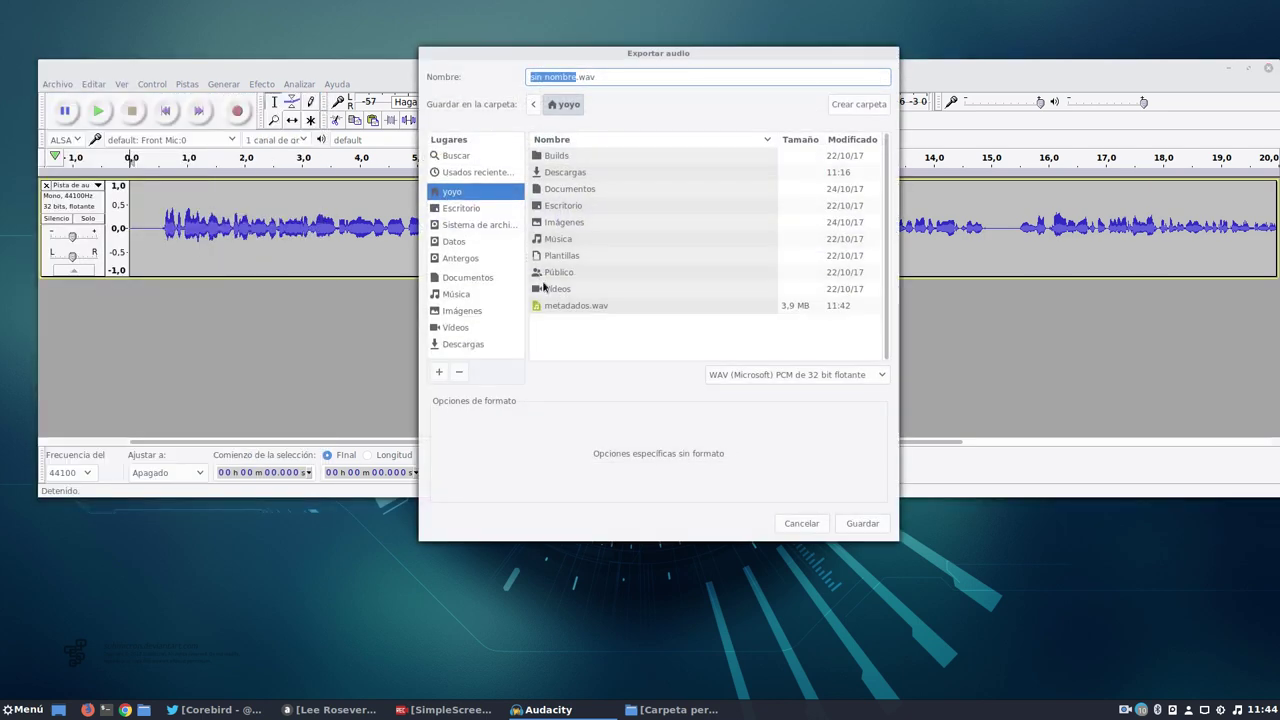
click(575, 77)
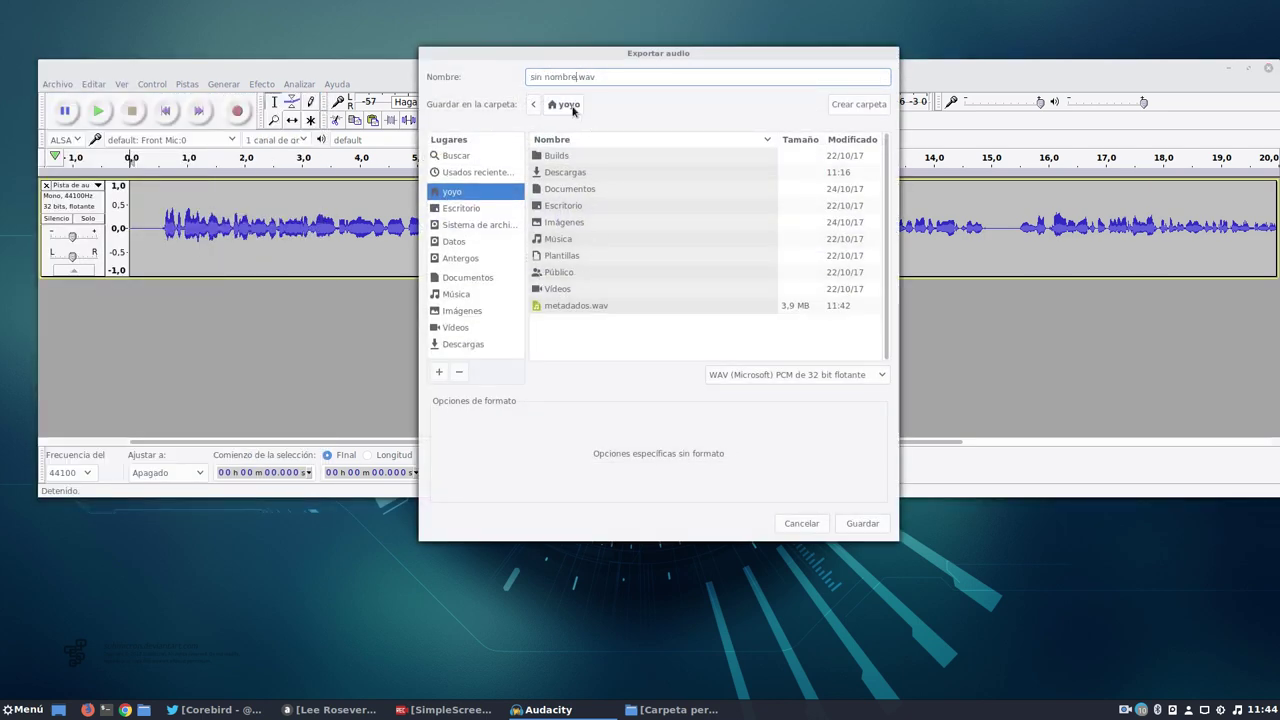
key(BackSpace)
key(BackSpace)
key(BackSpace)
key(BackSpace)
key(BackSpace)
key(BackSpace)
key(BackSpace)
key(BackSpace)
key(BackSpace)
key(BackSpace)
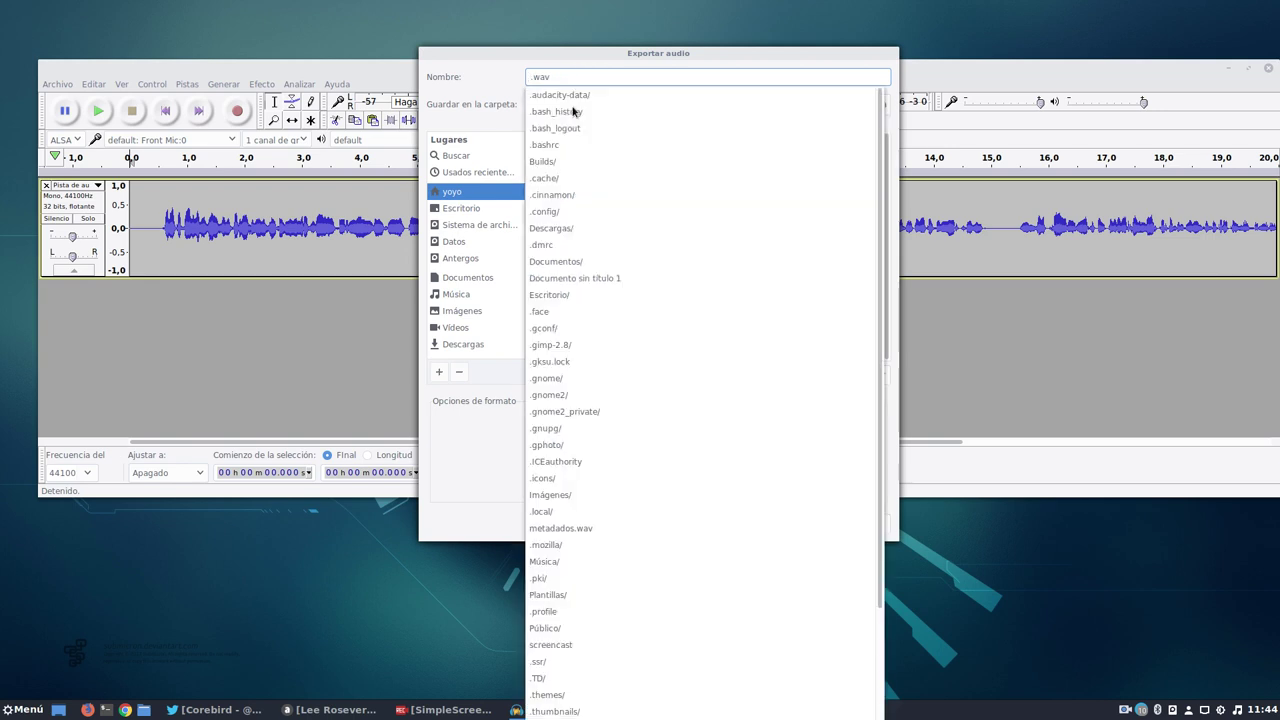
text(metadatos)
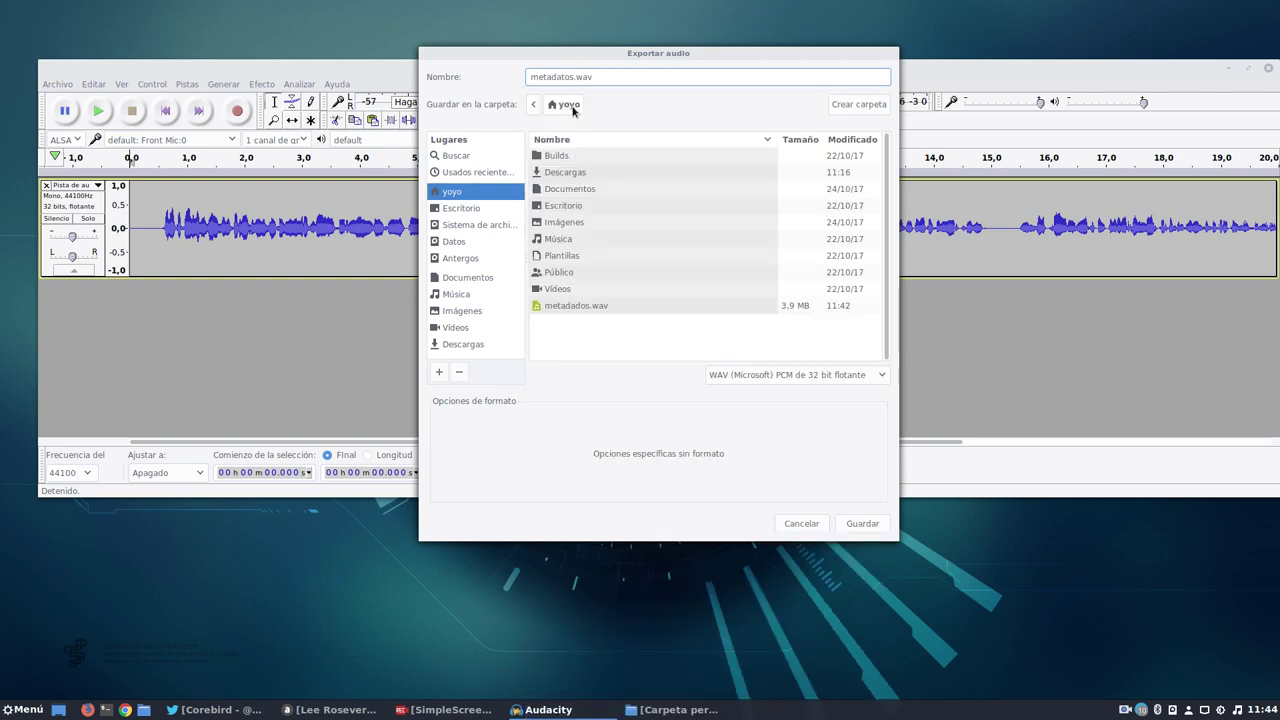
text(mp3)
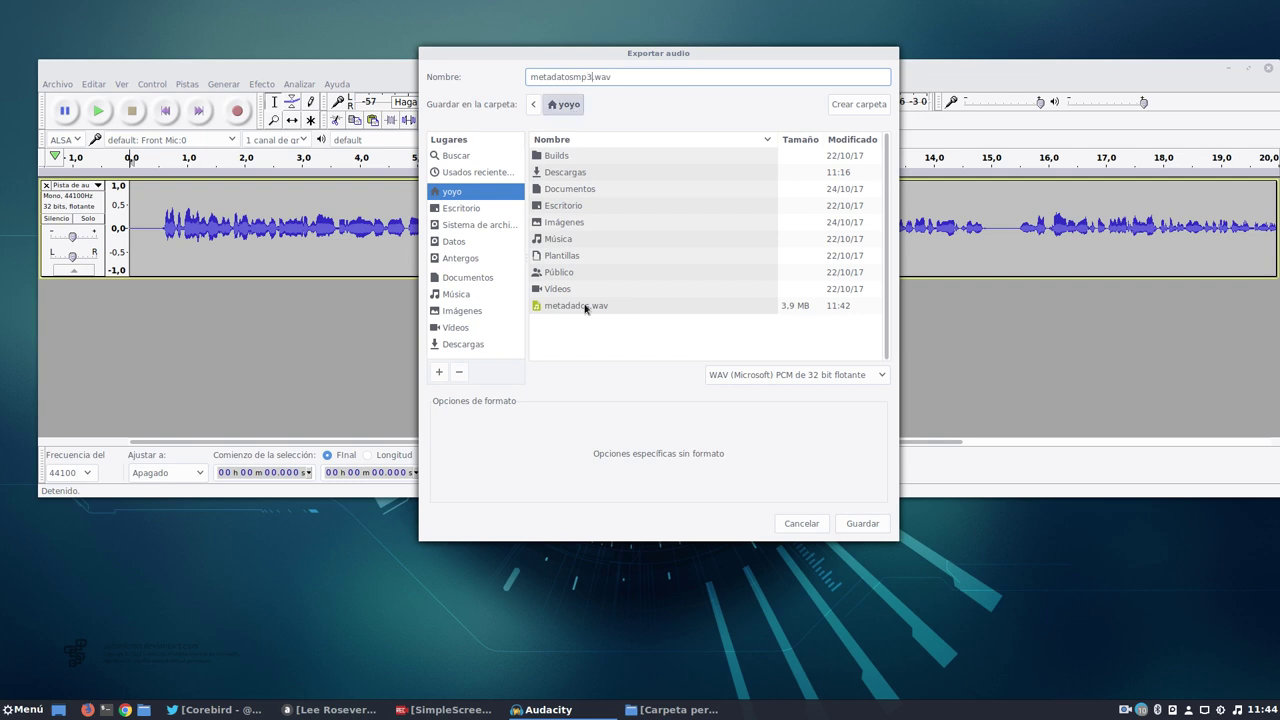
Choose MP3 format at 80 kbps, save, and accept the .wav extension warning.
click(729, 374)
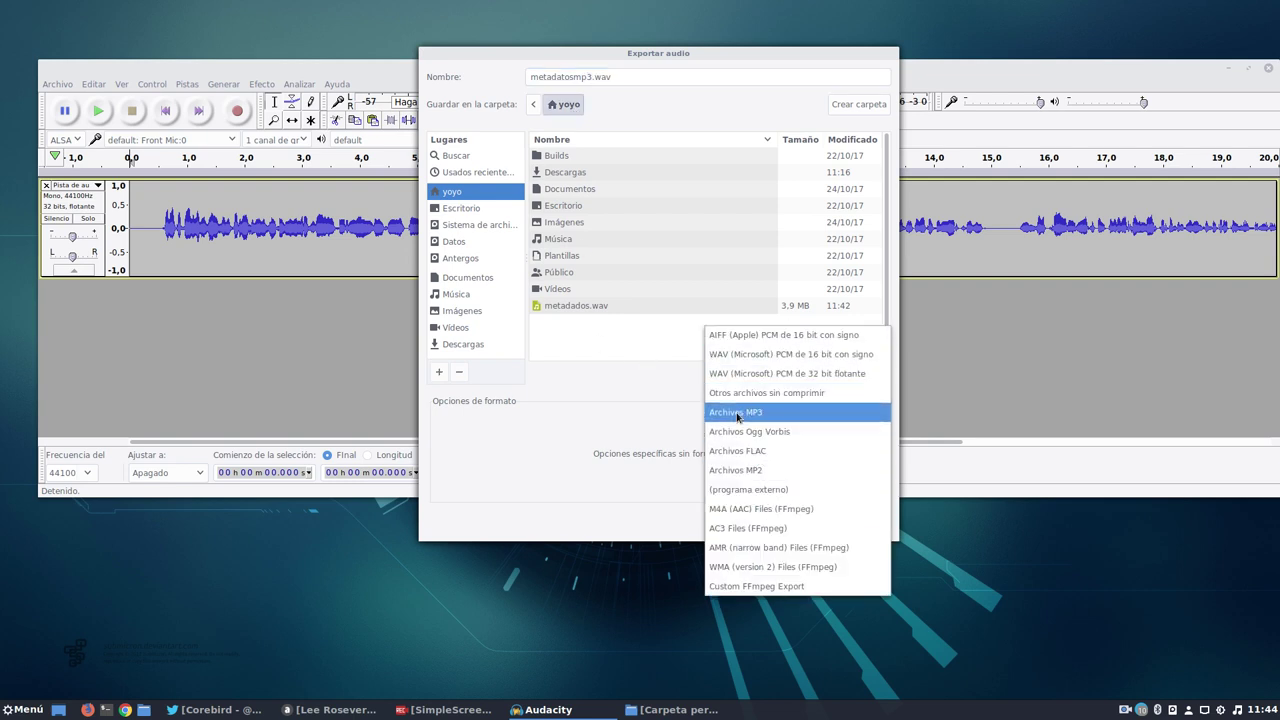
click(740, 412)
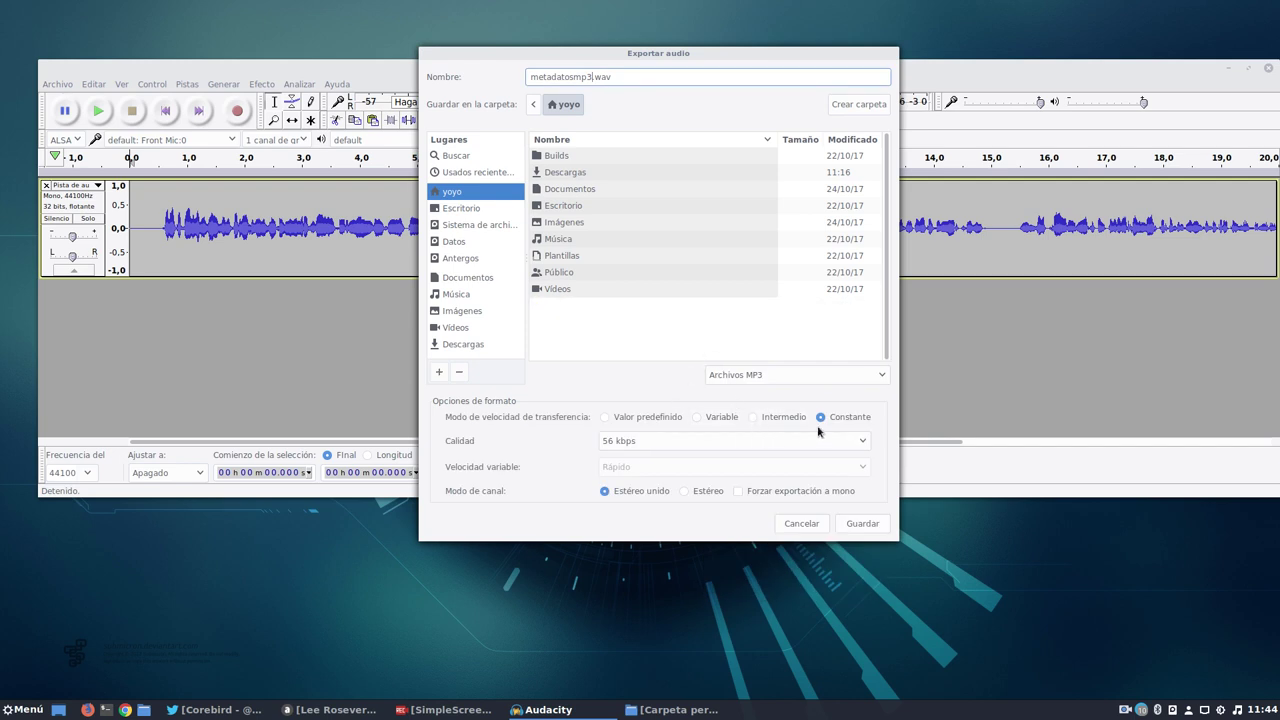
click(729, 440)
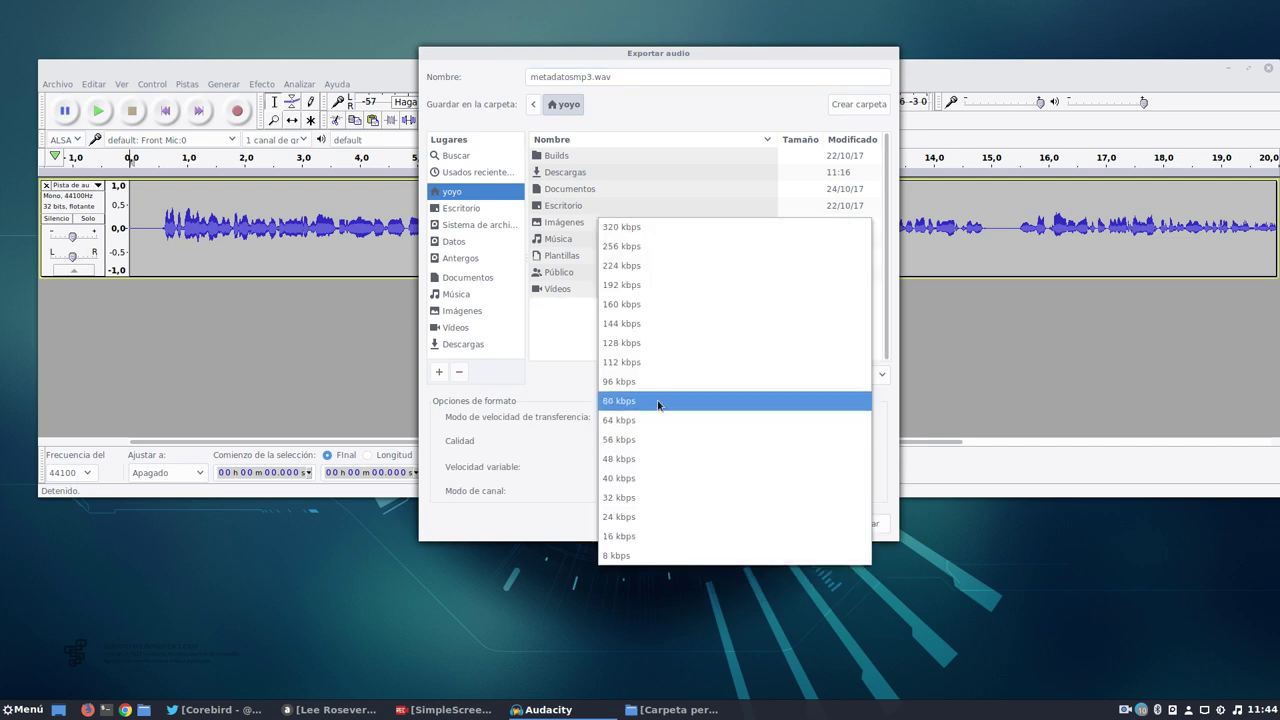
click(640, 400)
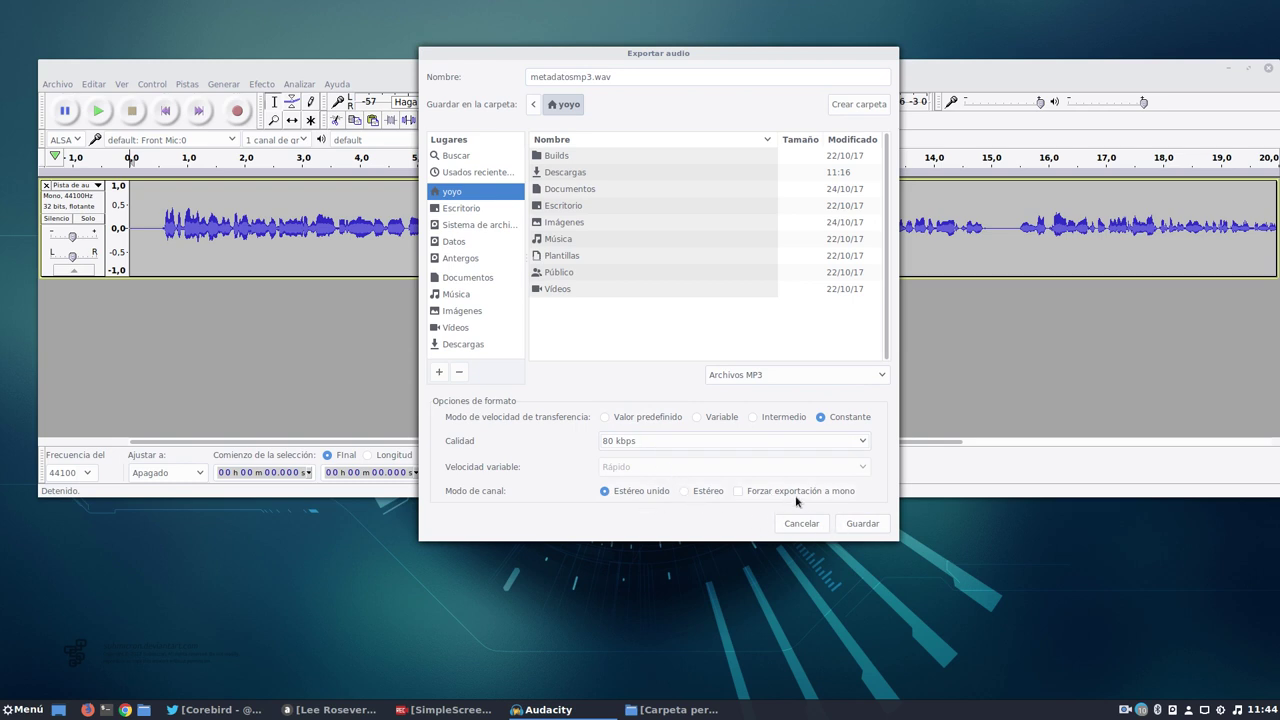
click(860, 523)
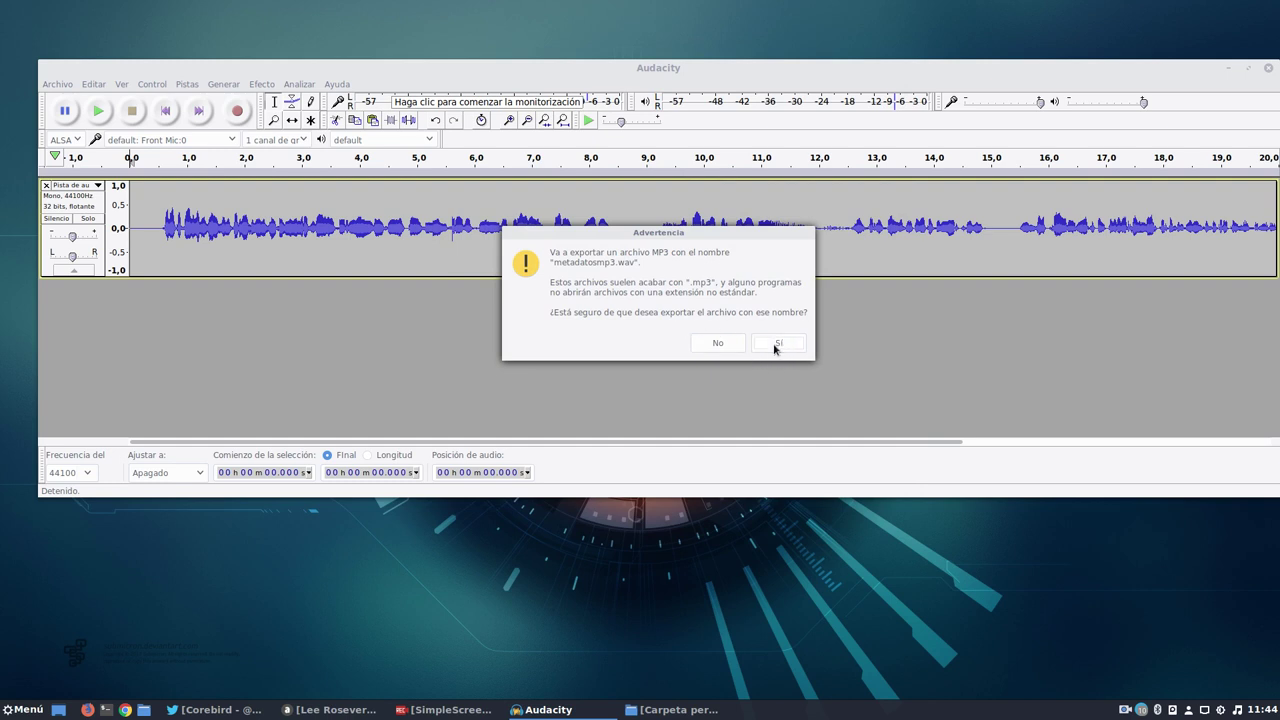
click(776, 346)
Wipe all metadata tags with Limpiar, accept, and switch to the Carpeta personal window.
double_click(580, 249)
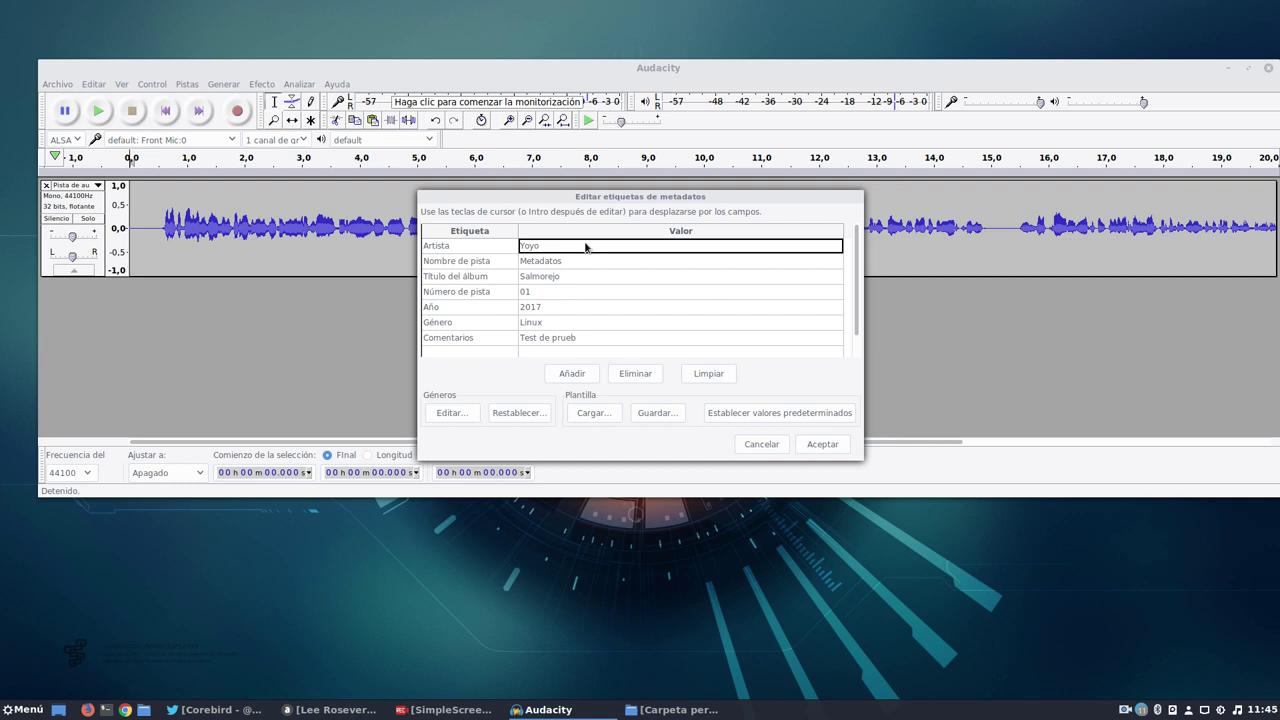
click(700, 378)
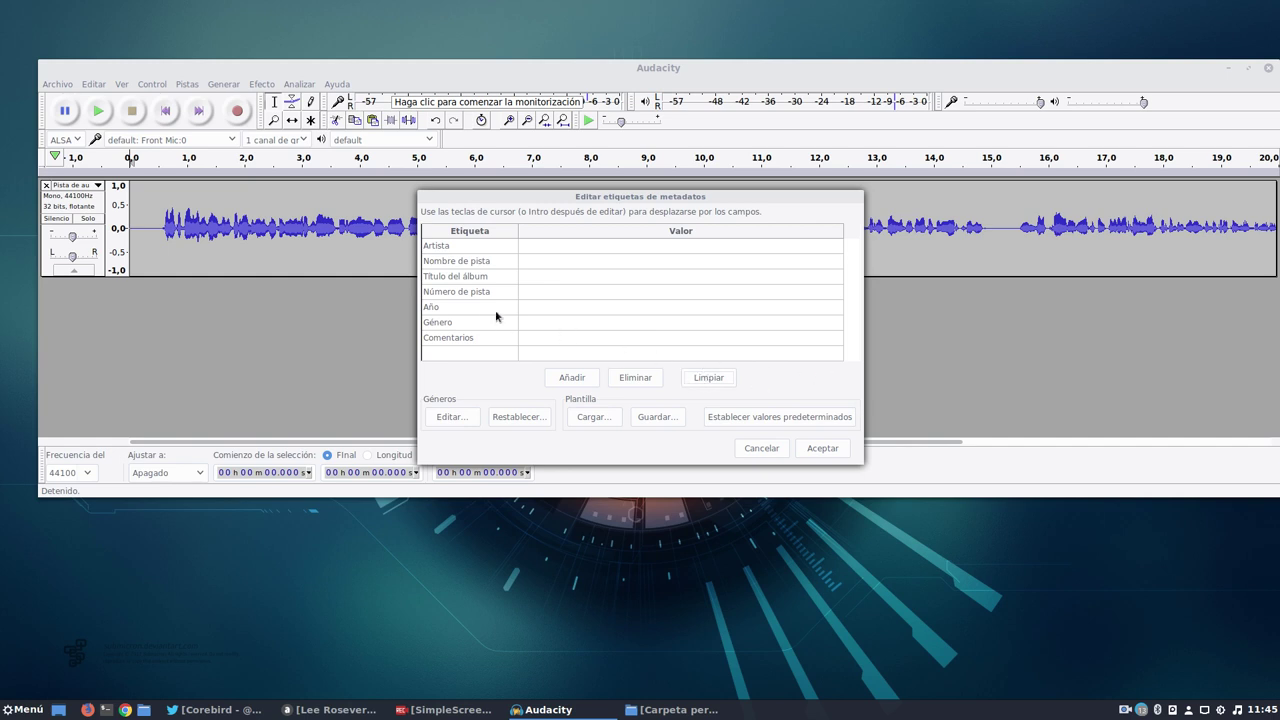
click(820, 449)
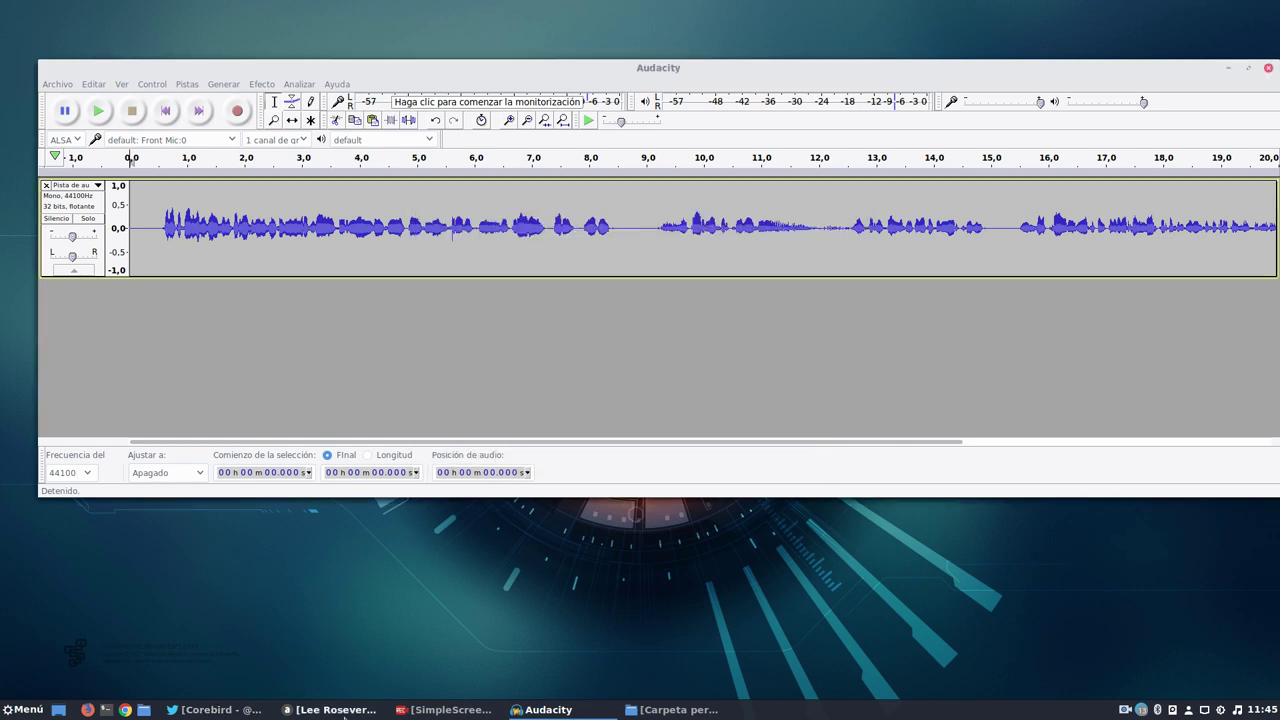
click(672, 710)
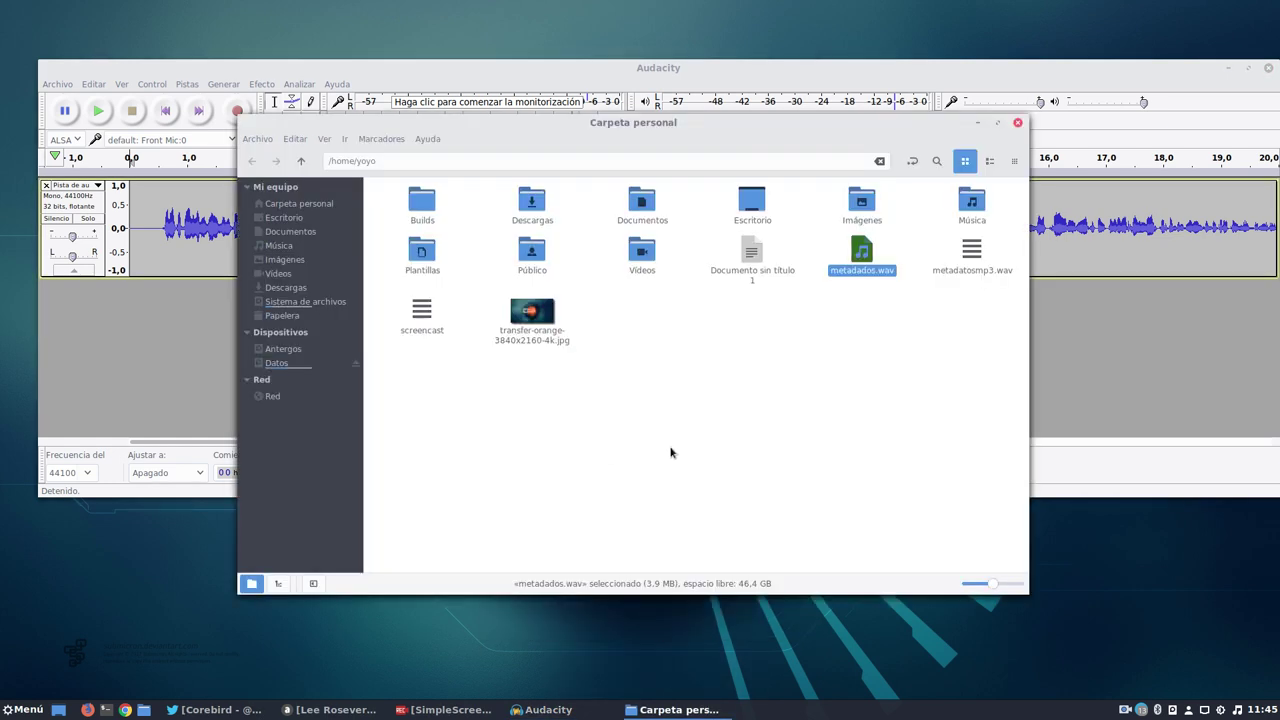
Compare metadatosmp3.wav (223.6 kB) against metadados.wav (3.9 MB), then minimize Nemo.
click(671, 453)
click(963, 252)
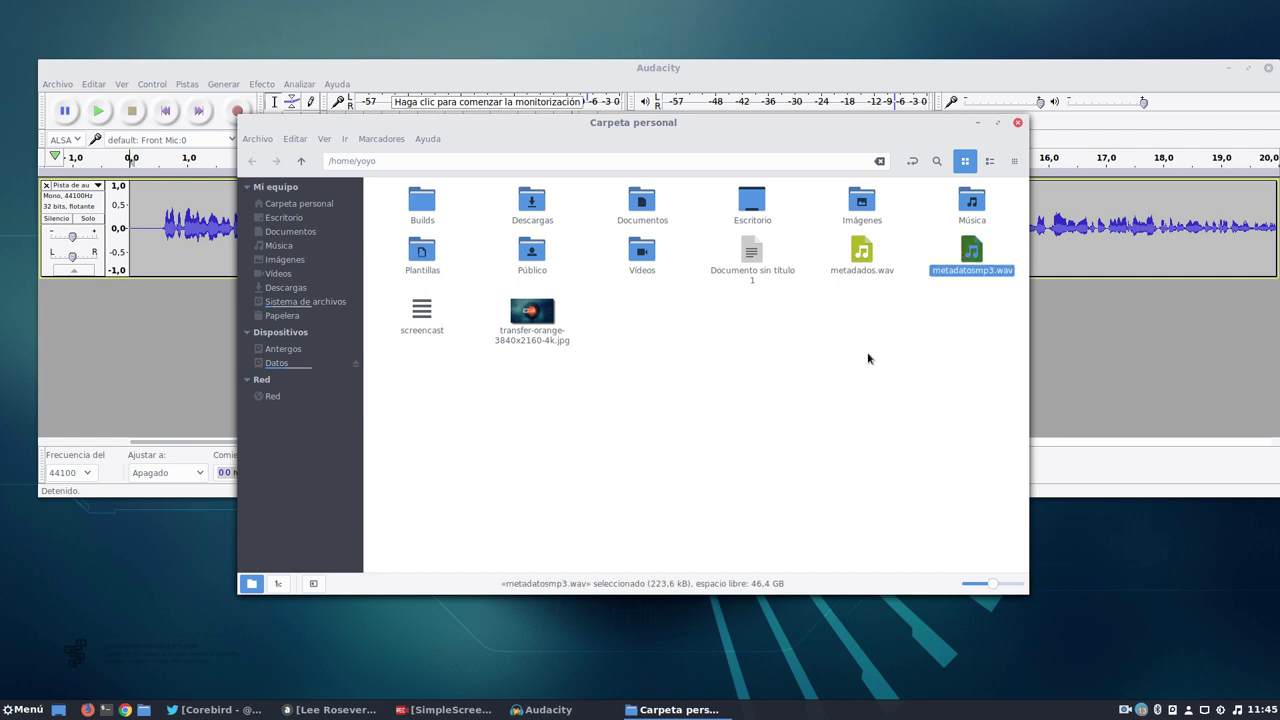
click(826, 361)
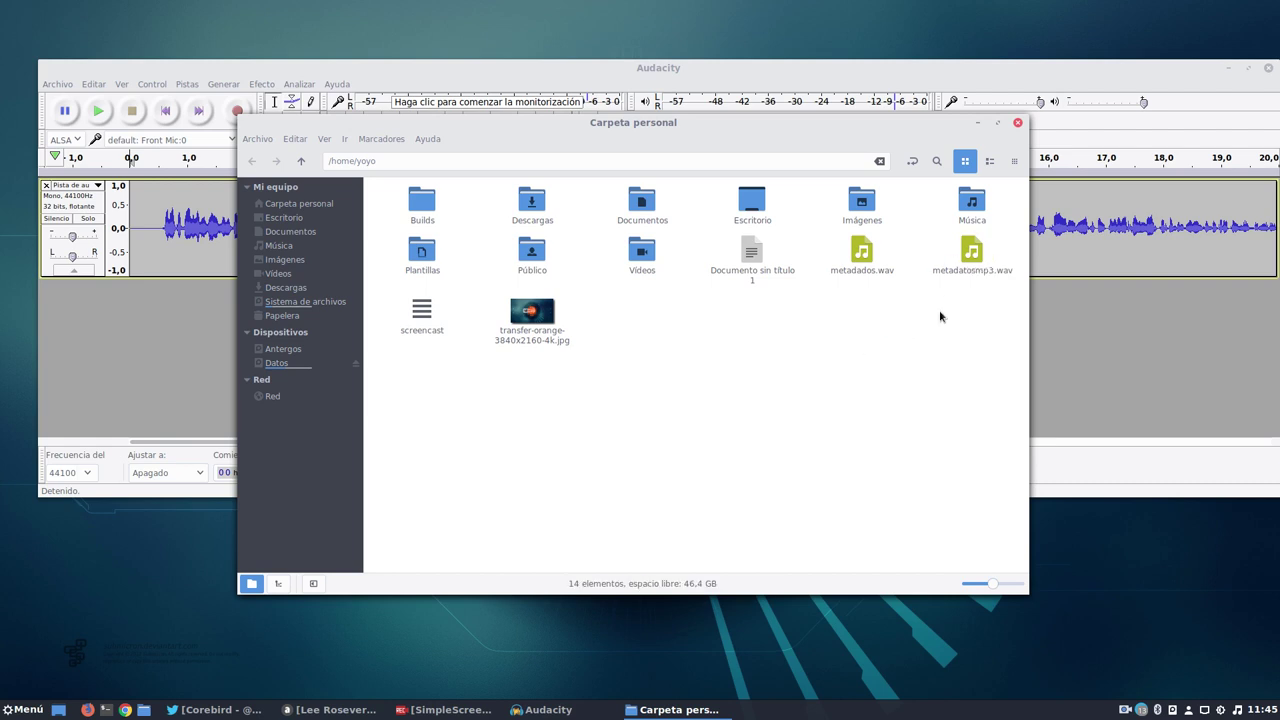
click(980, 123)
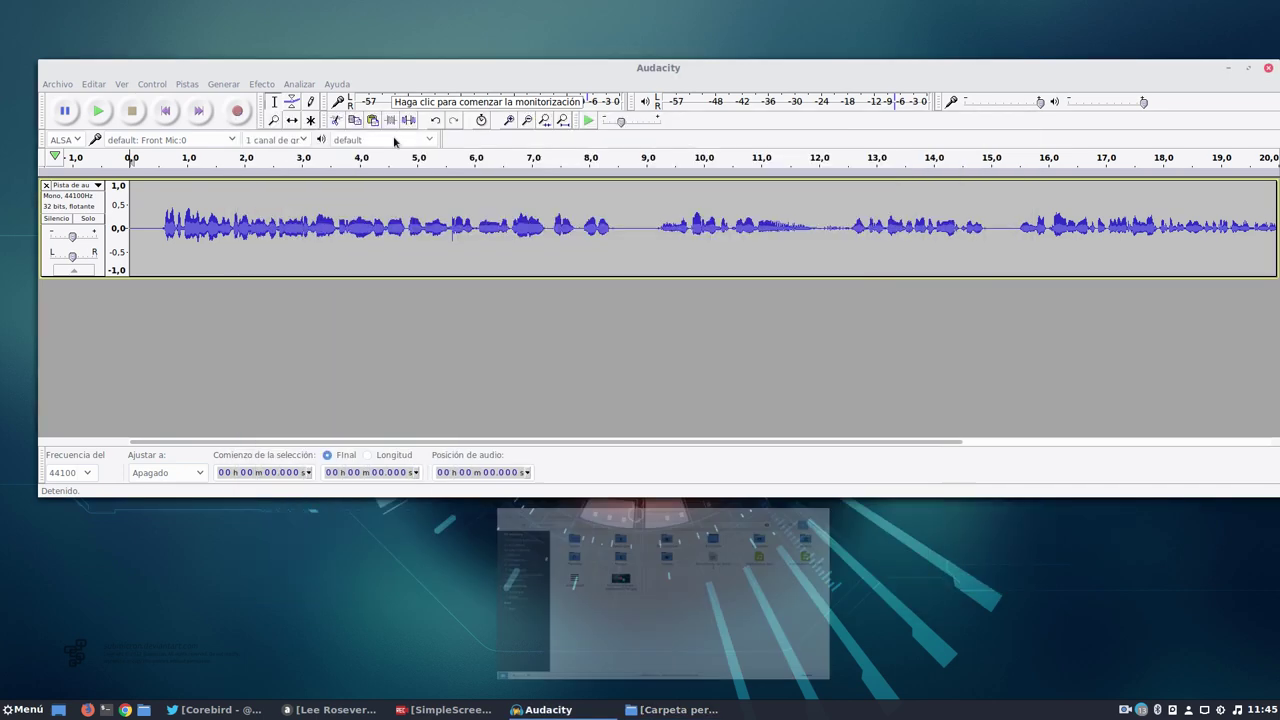
click(57, 84)
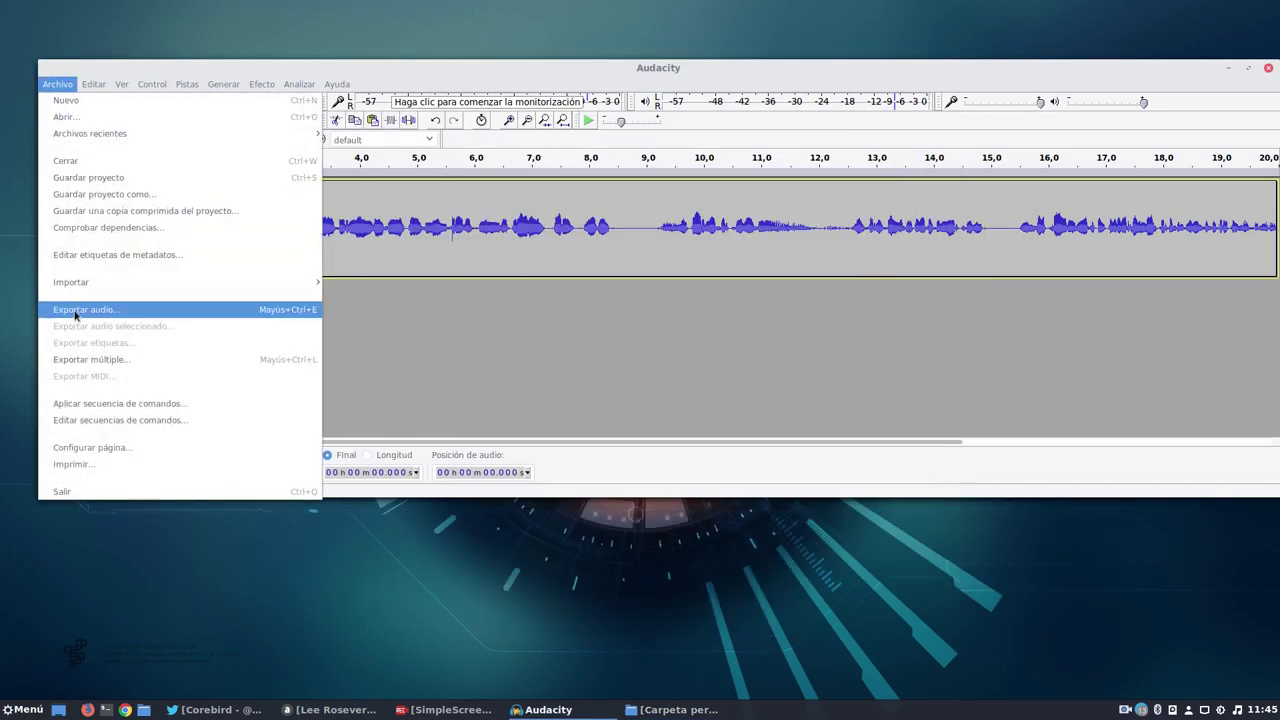
Start the audio export and name the file metadatosmp3 after checking existing names.
click(75, 311)
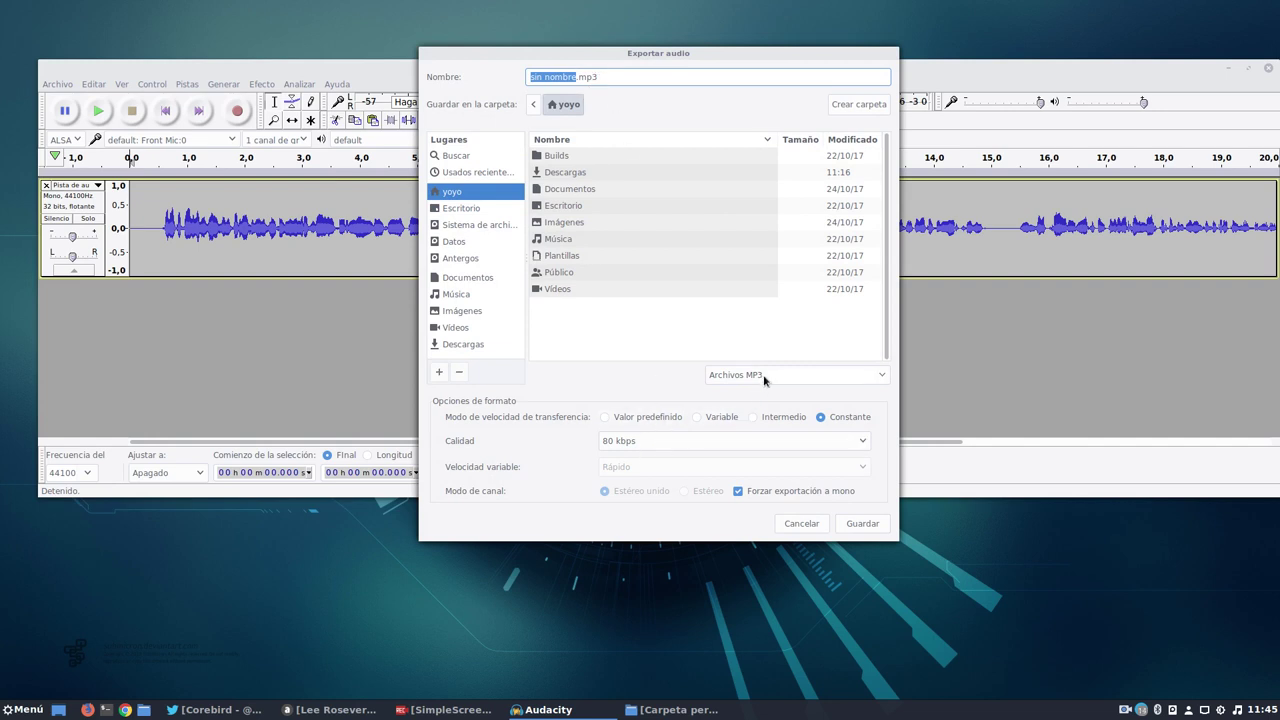
click(657, 711)
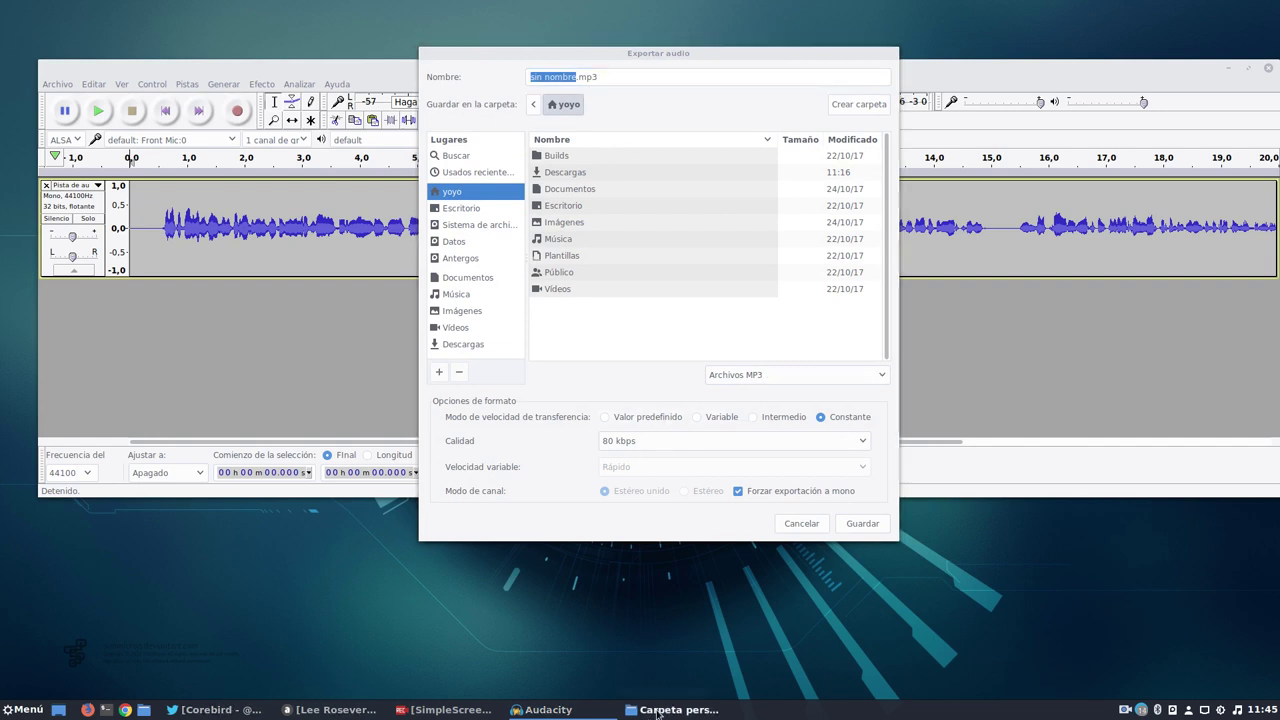
click(861, 252)
click(964, 256)
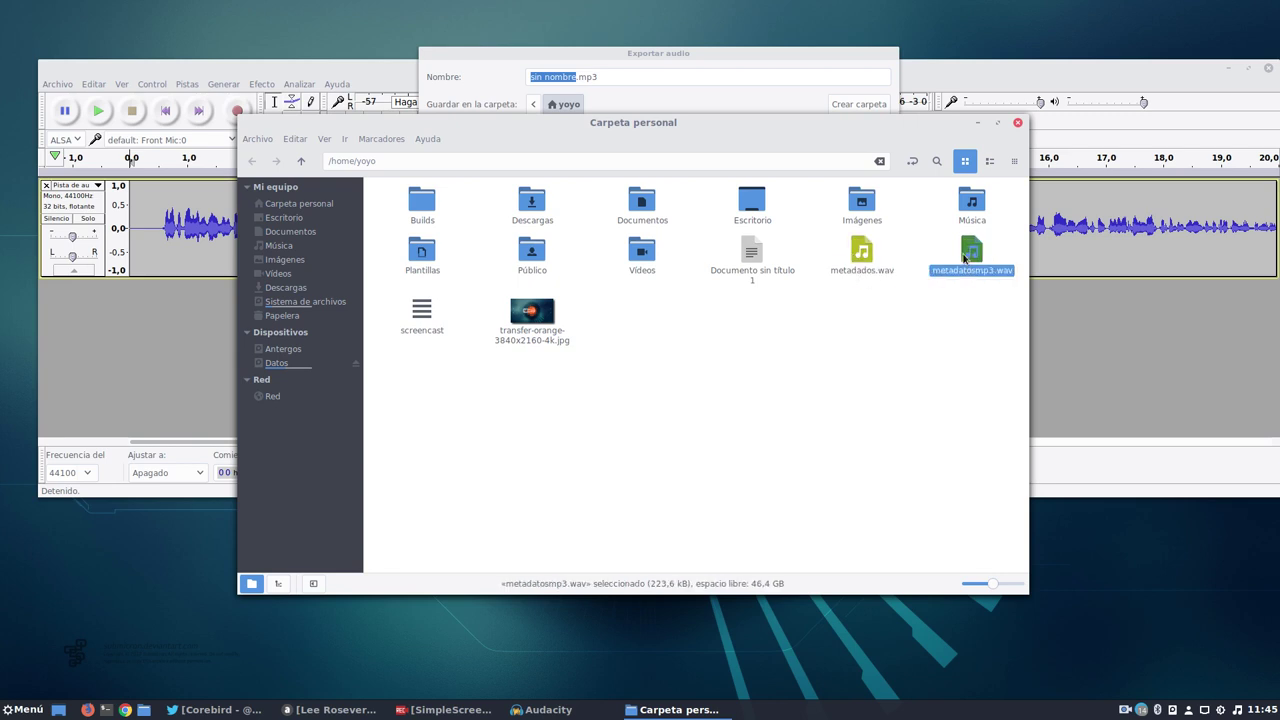
click(713, 53)
click(602, 76)
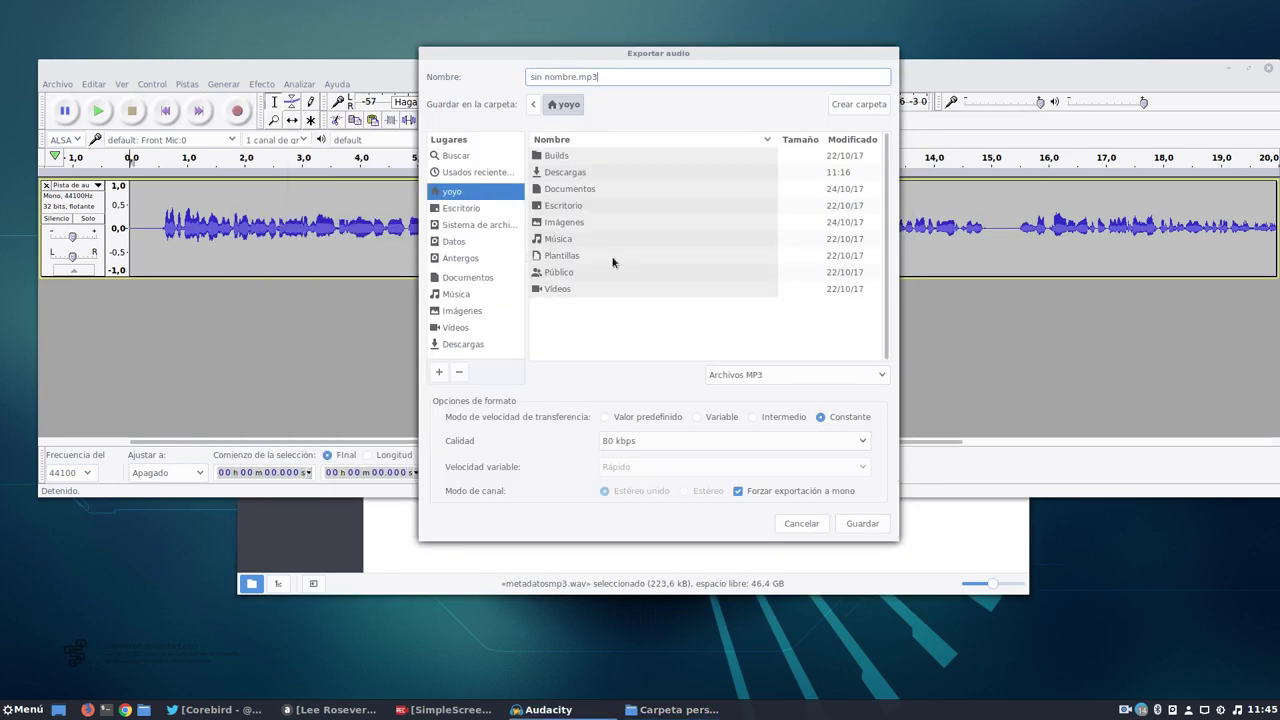
triple_click(622, 76)
text(metadatosmp3)
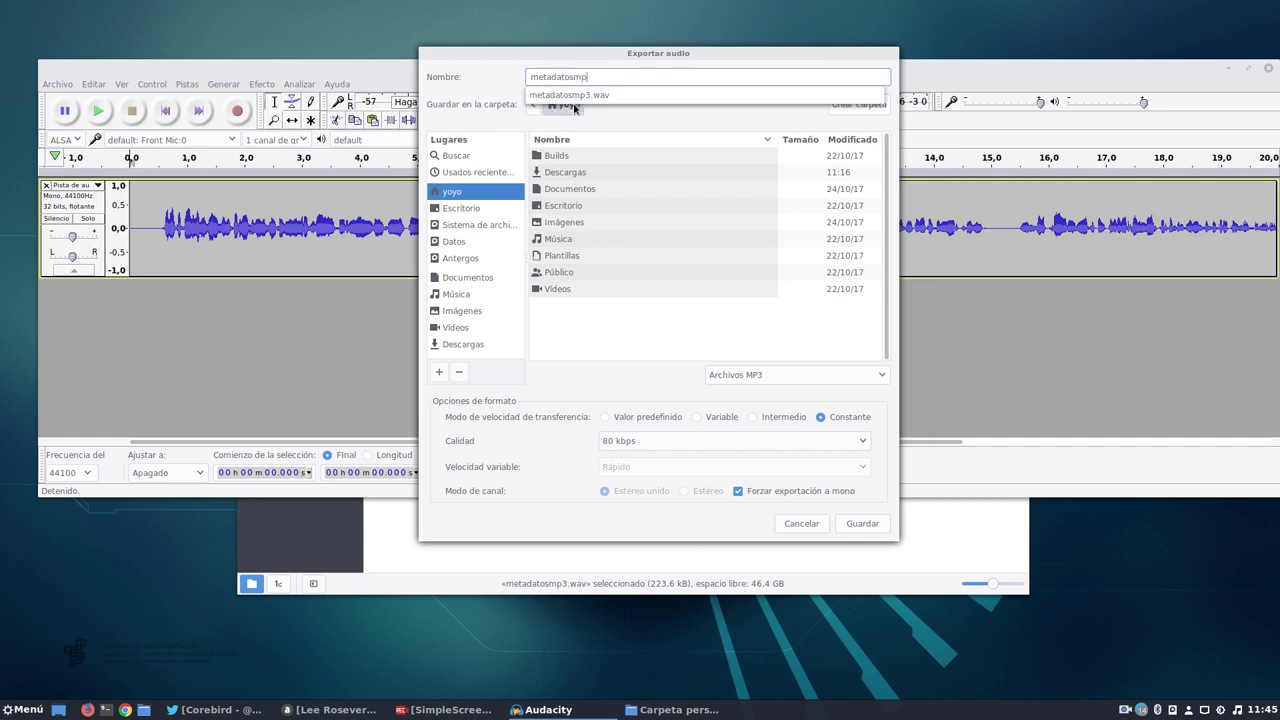
Save it as a constant 80 kbps MP3, accepting the empty metadata tags.
click(760, 376)
click(758, 374)
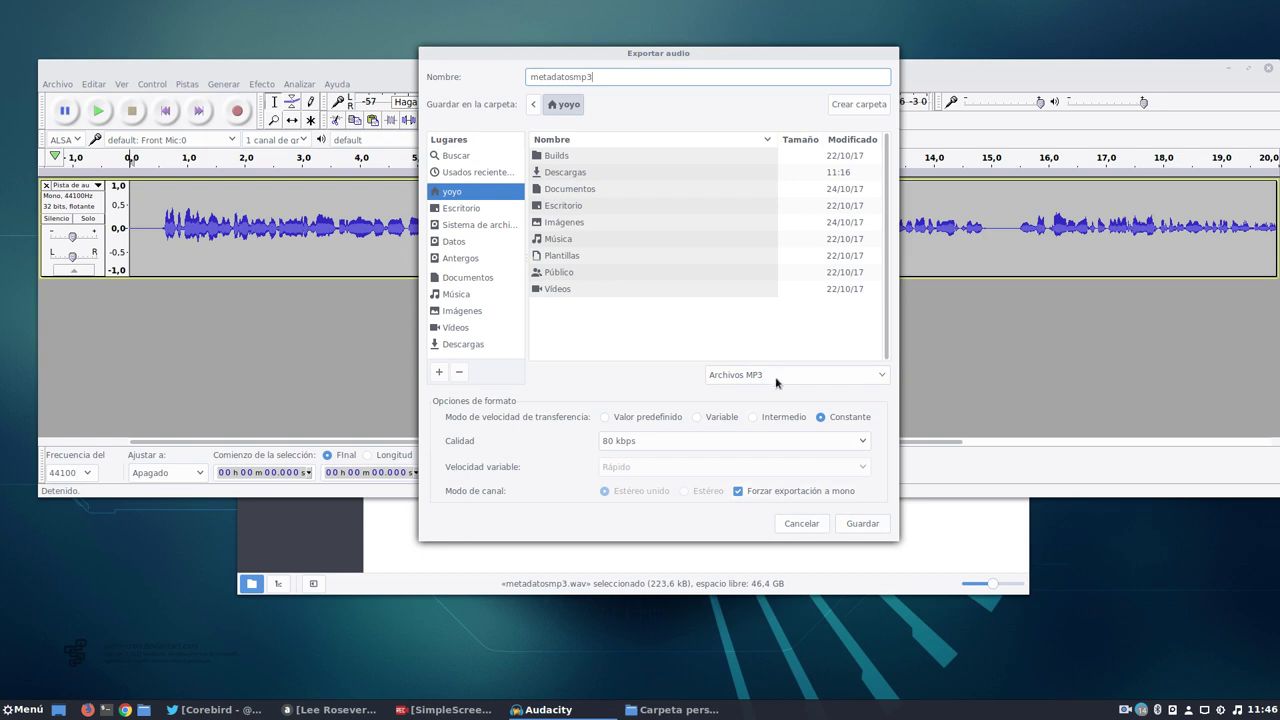
click(856, 524)
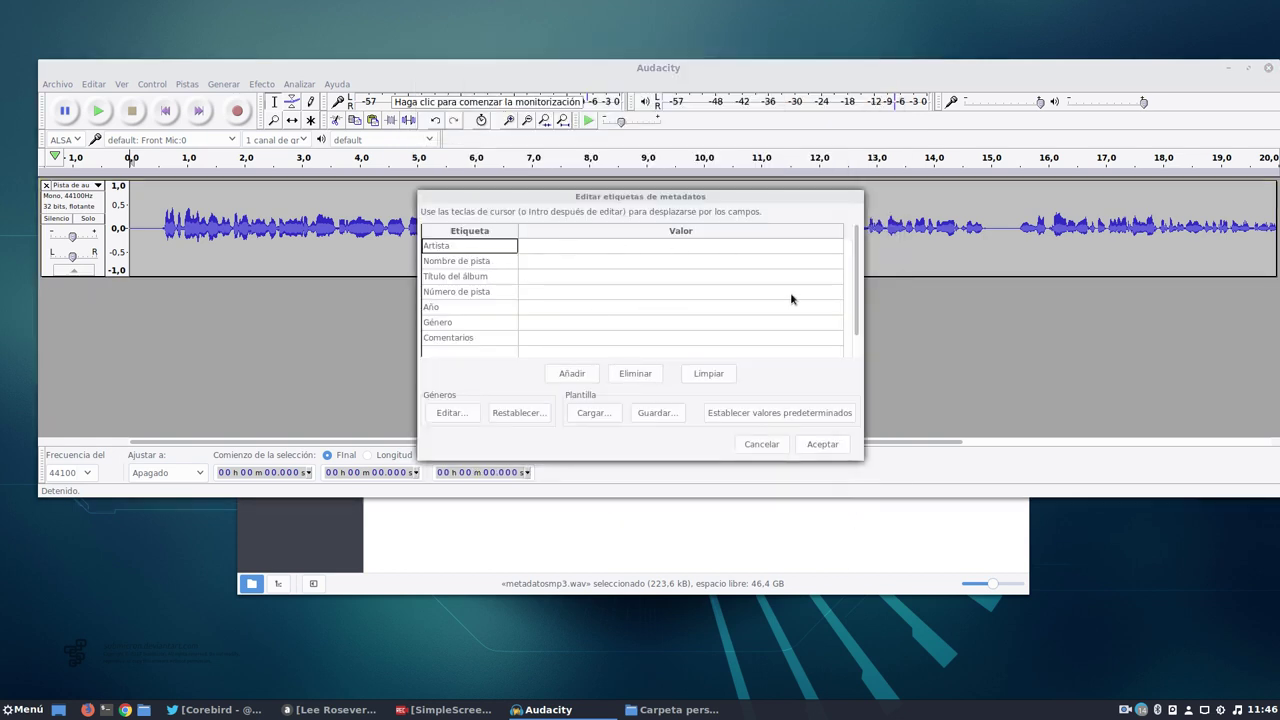
click(822, 444)
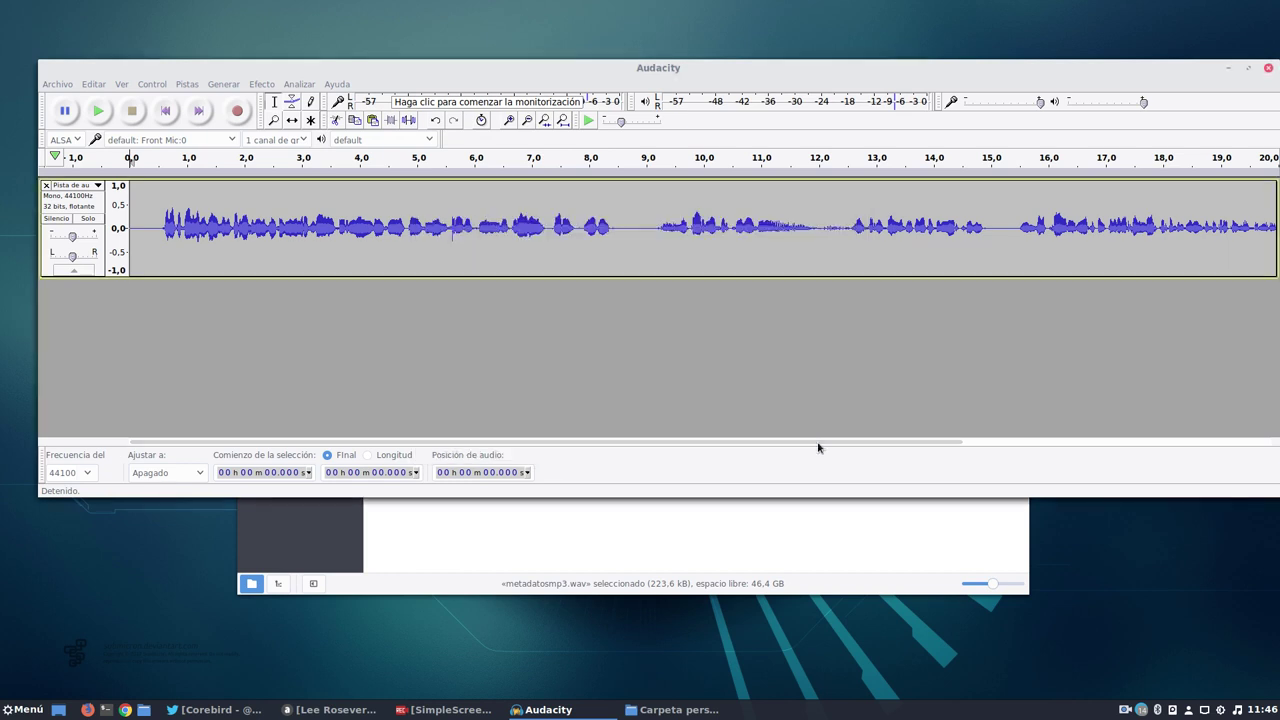
Confirm metadatosmp3.mp3 exists, trash the leftover metadatosmp3.wav, and close the home folder window.
click(629, 529)
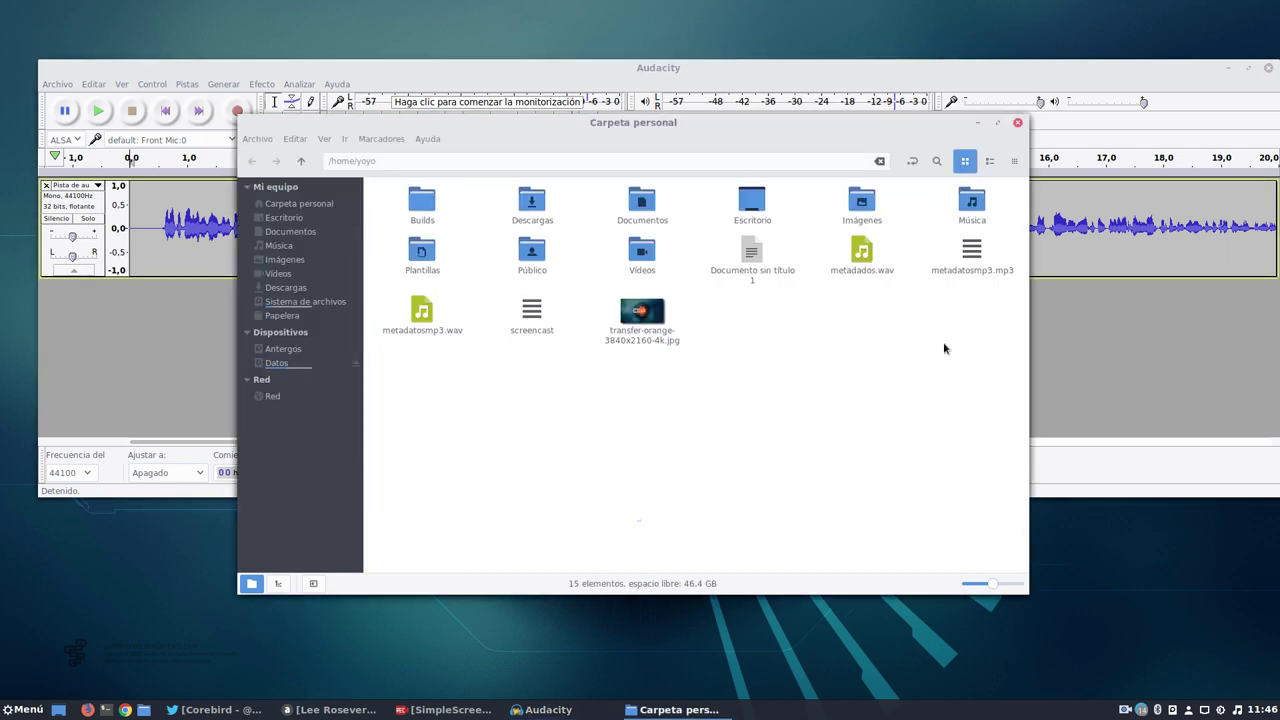
click(977, 264)
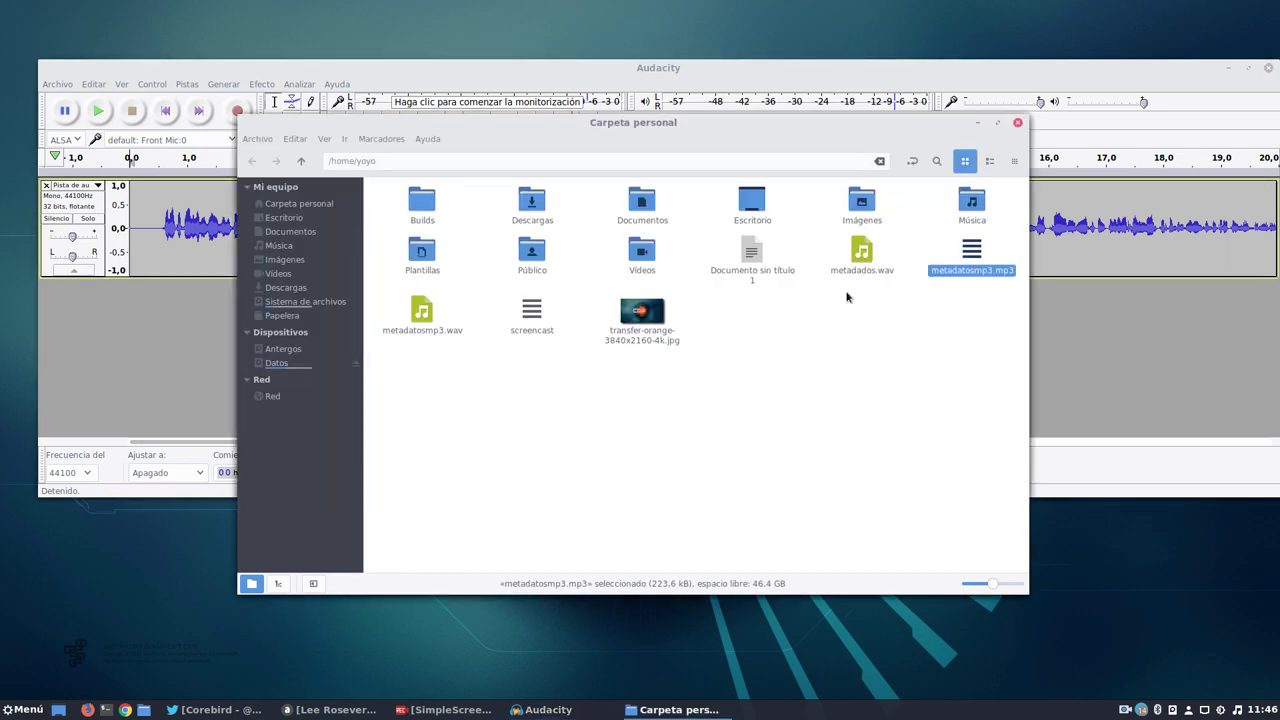
click(422, 314)
right_click(422, 314)
click(460, 416)
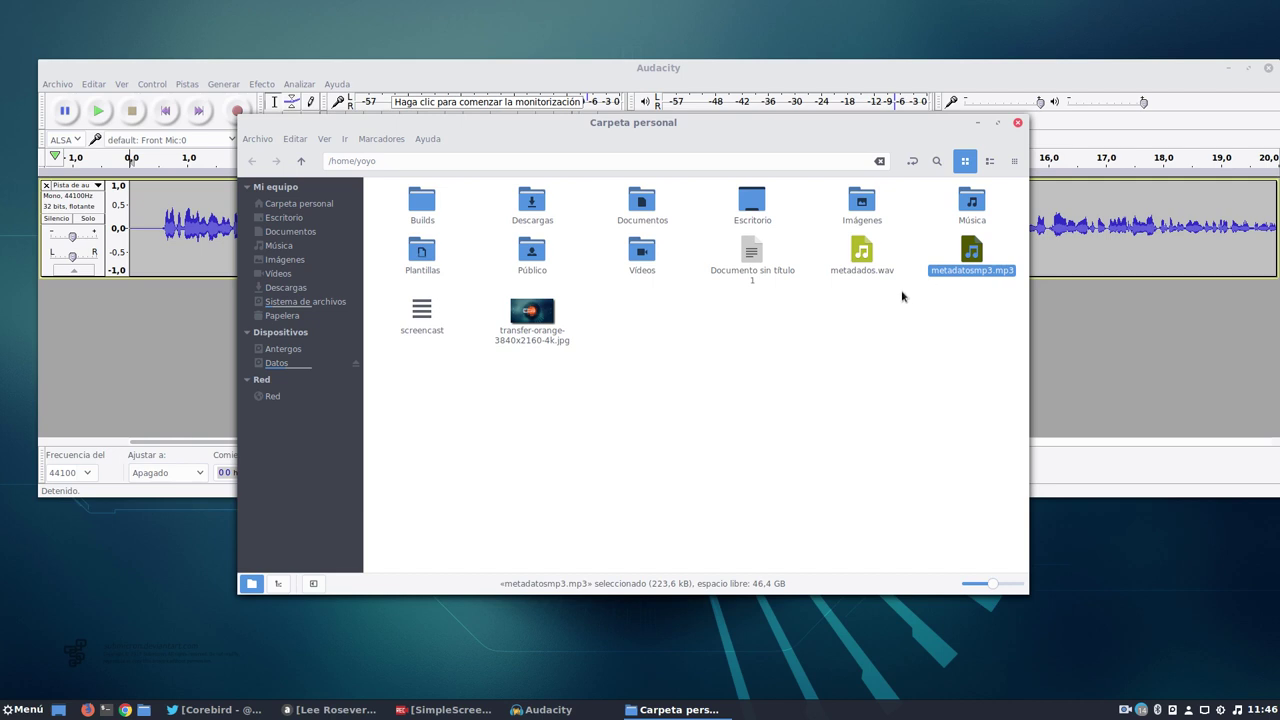
click(865, 255)
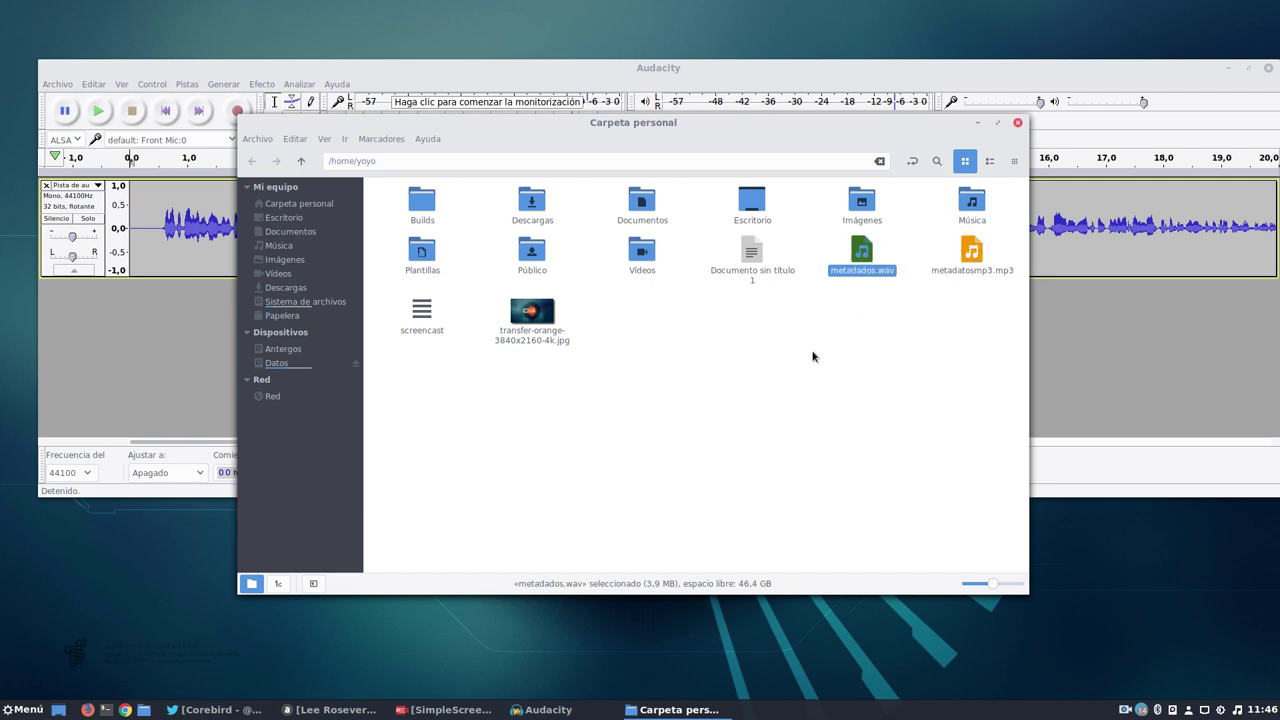
click(1018, 126)
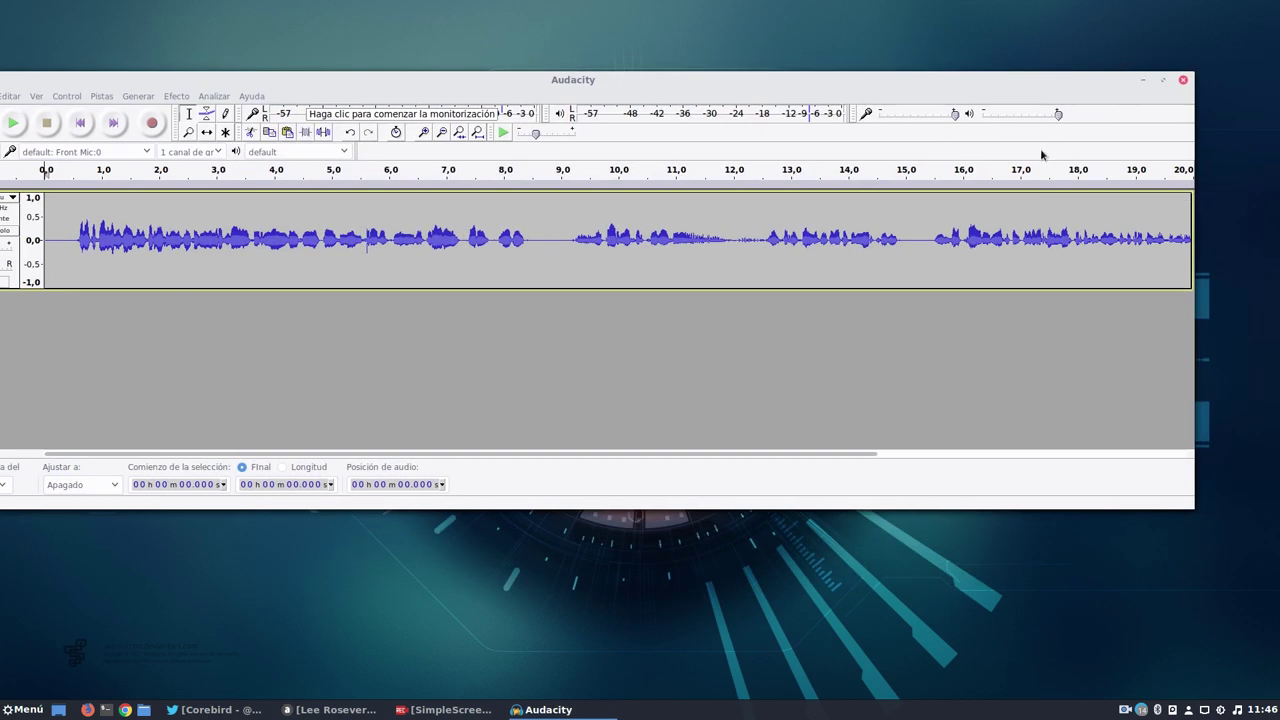
Close Audacity without saving the project and bring the music player back.
click(1183, 79)
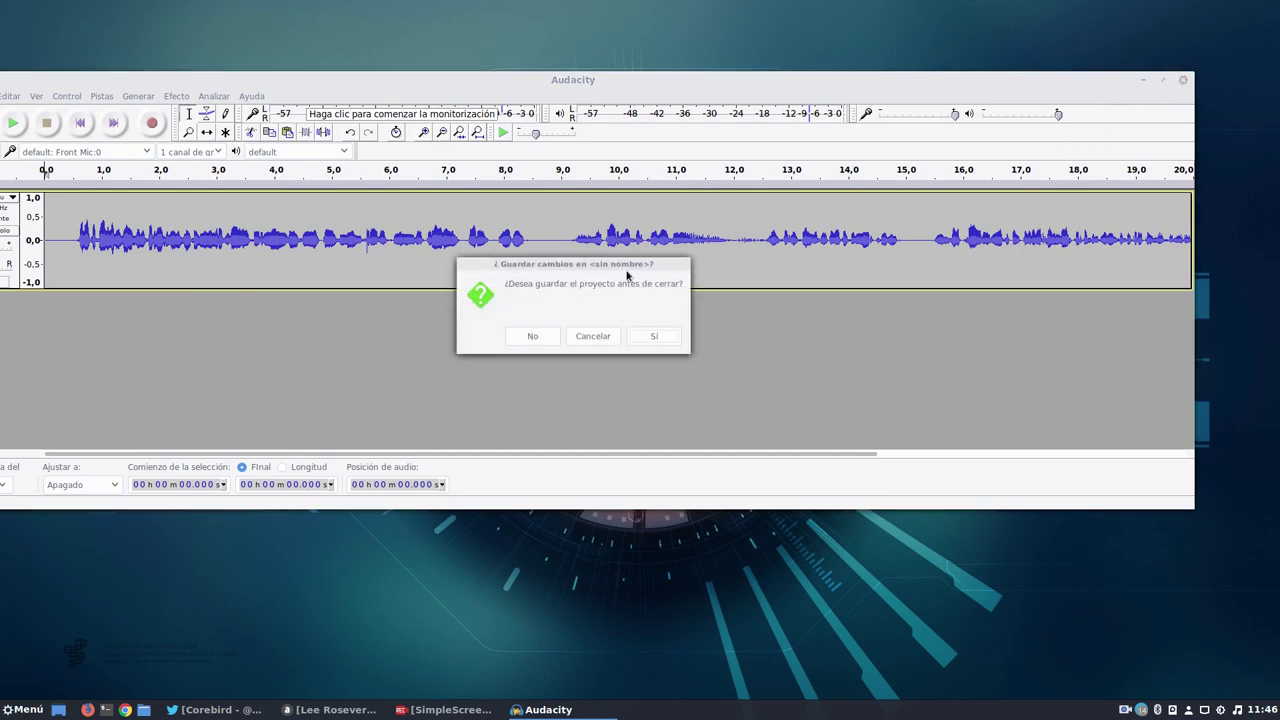
click(532, 337)
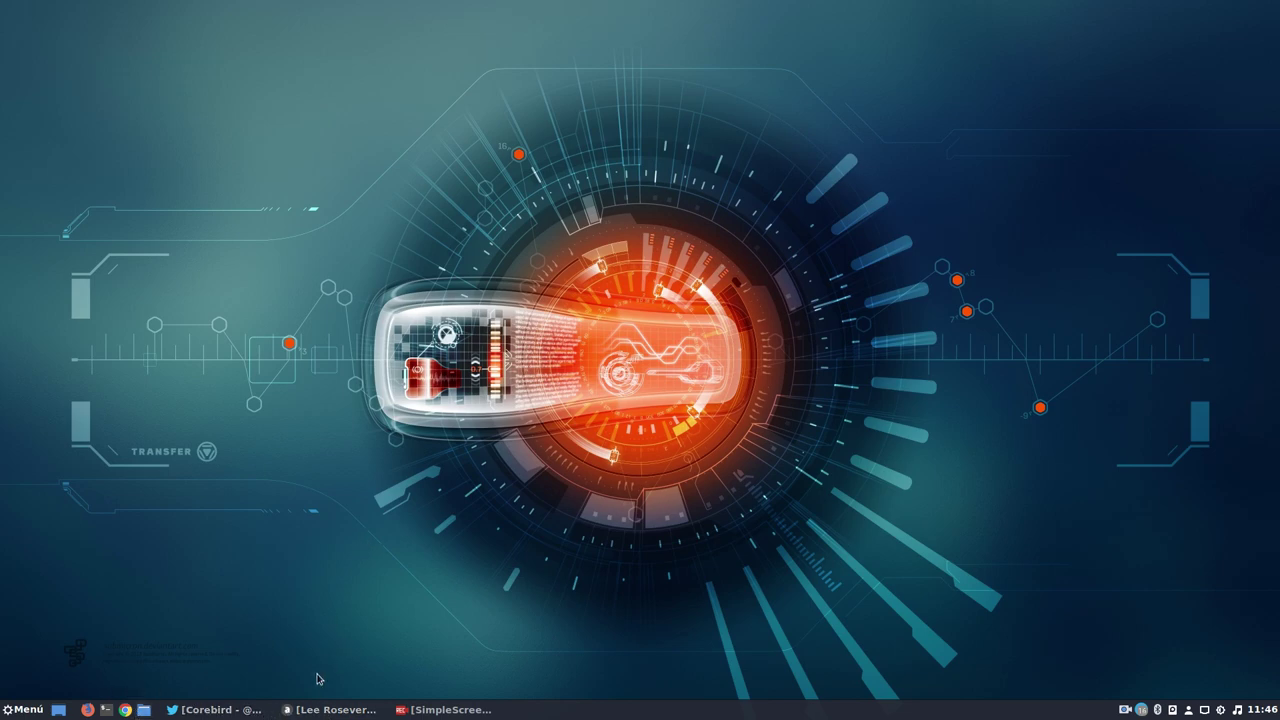
click(322, 709)
Resume the Canada Line track, minimize Audacious, and reopen the home folder.
click(293, 69)
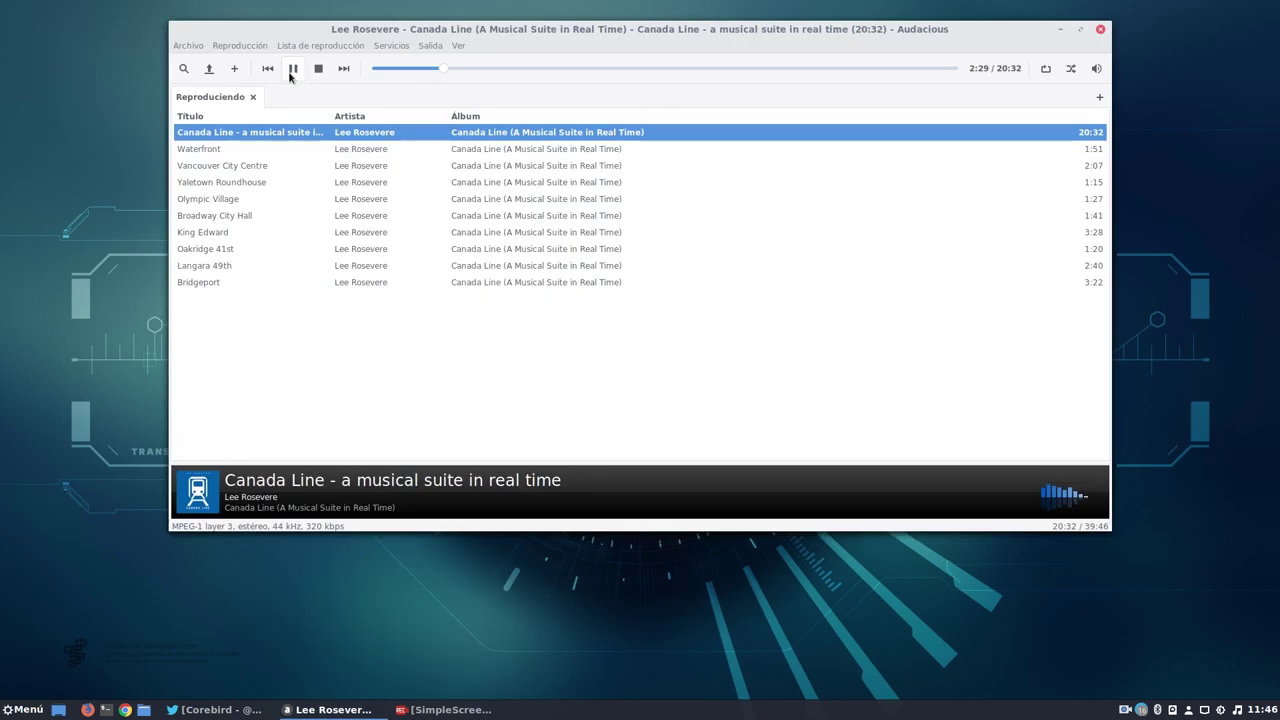
click(1060, 29)
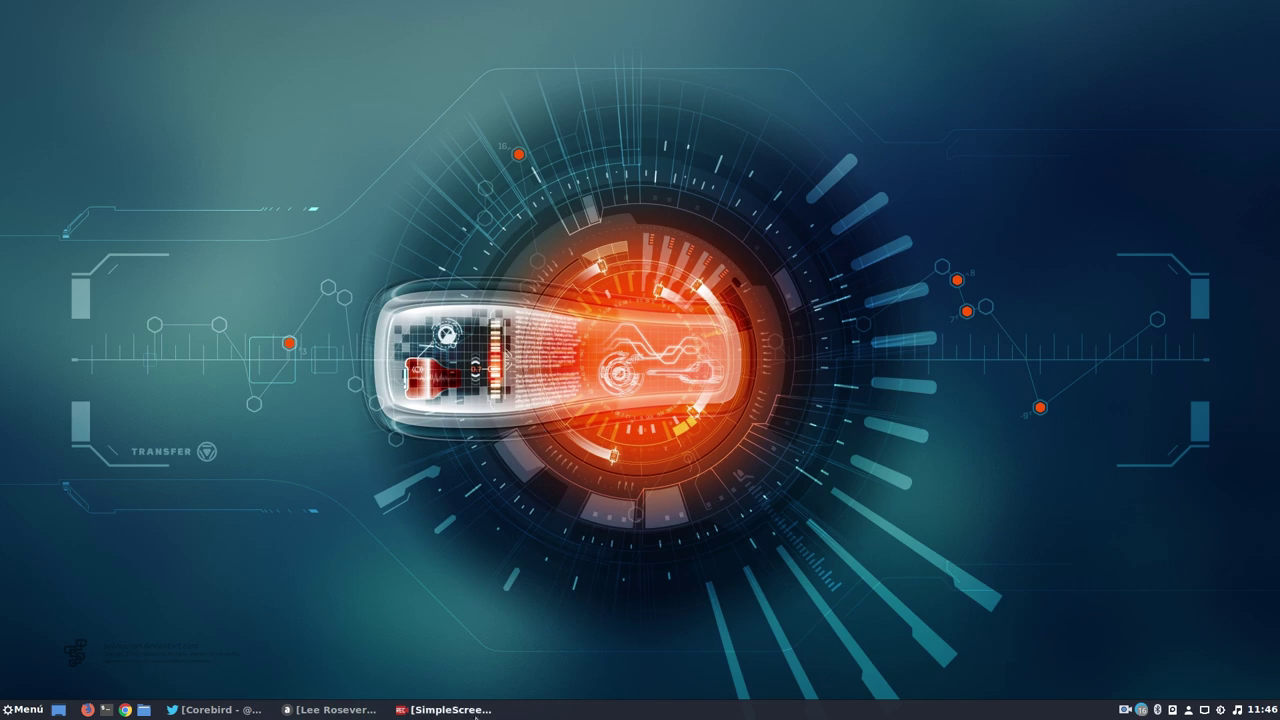
click(147, 711)
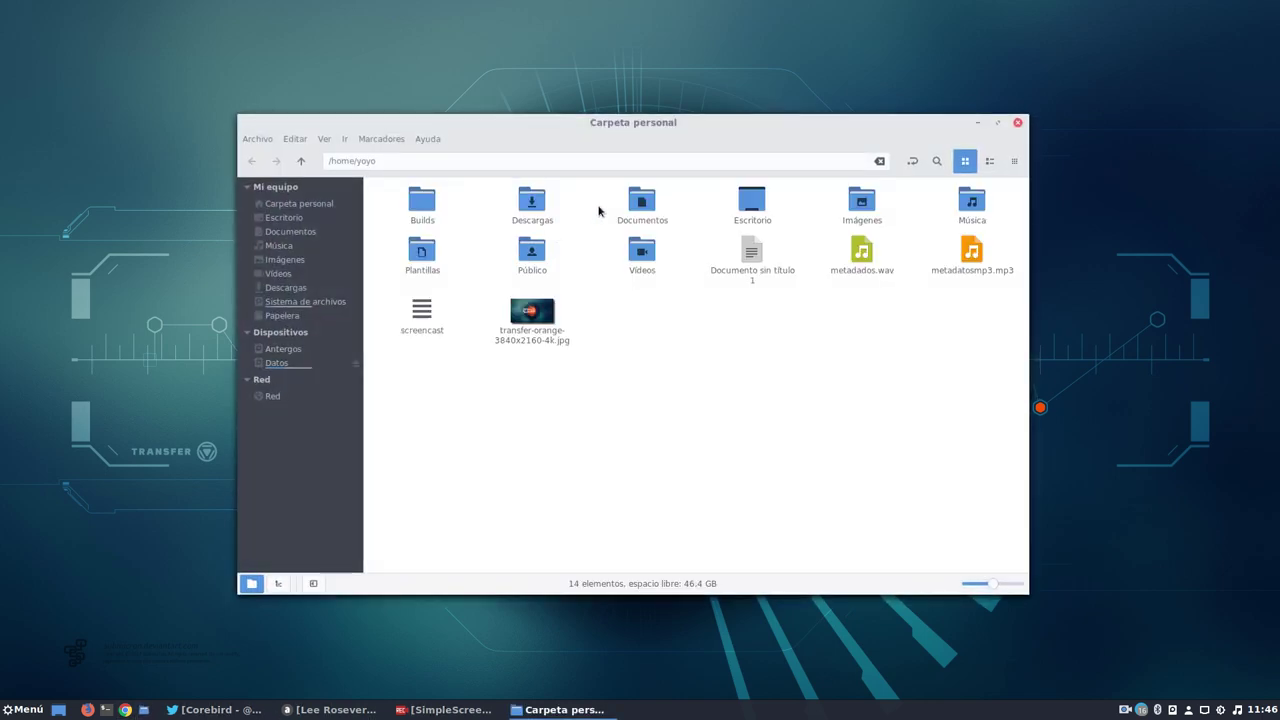
Shrink the home folder window and place it at the lower right of the screen.
drag(834, 126, 979, 28)
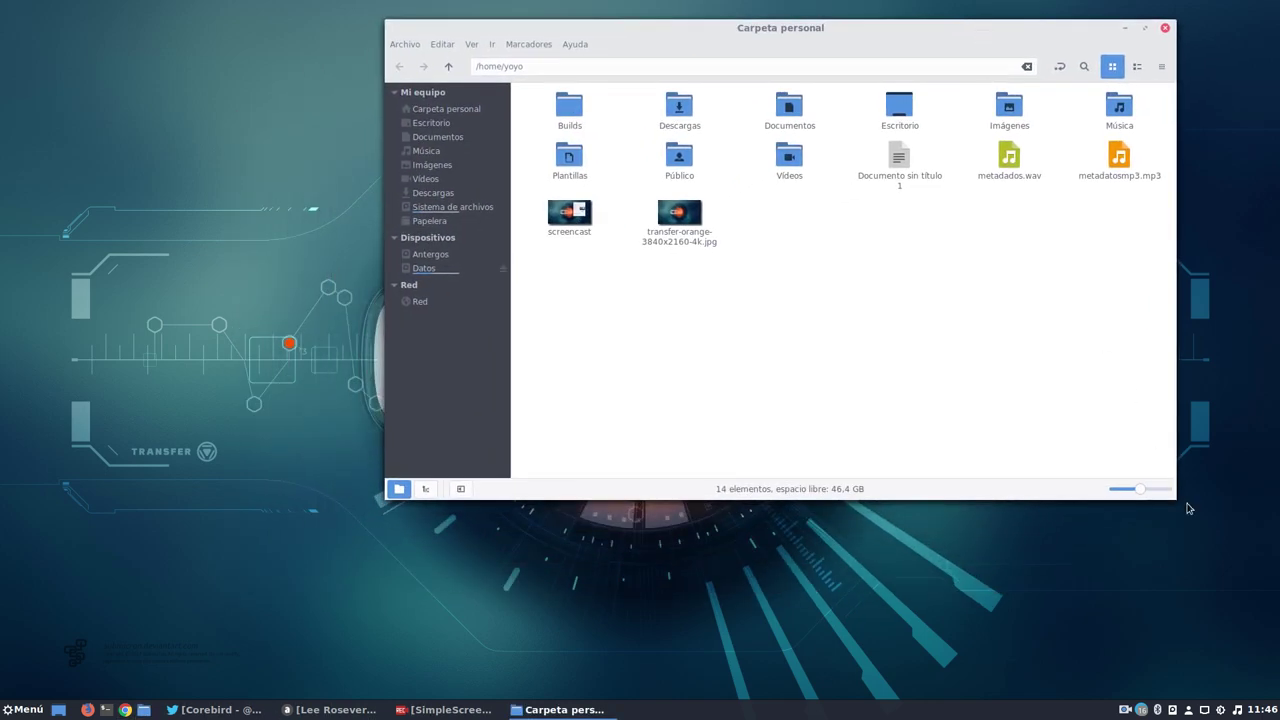
drag(1175, 501, 1082, 400)
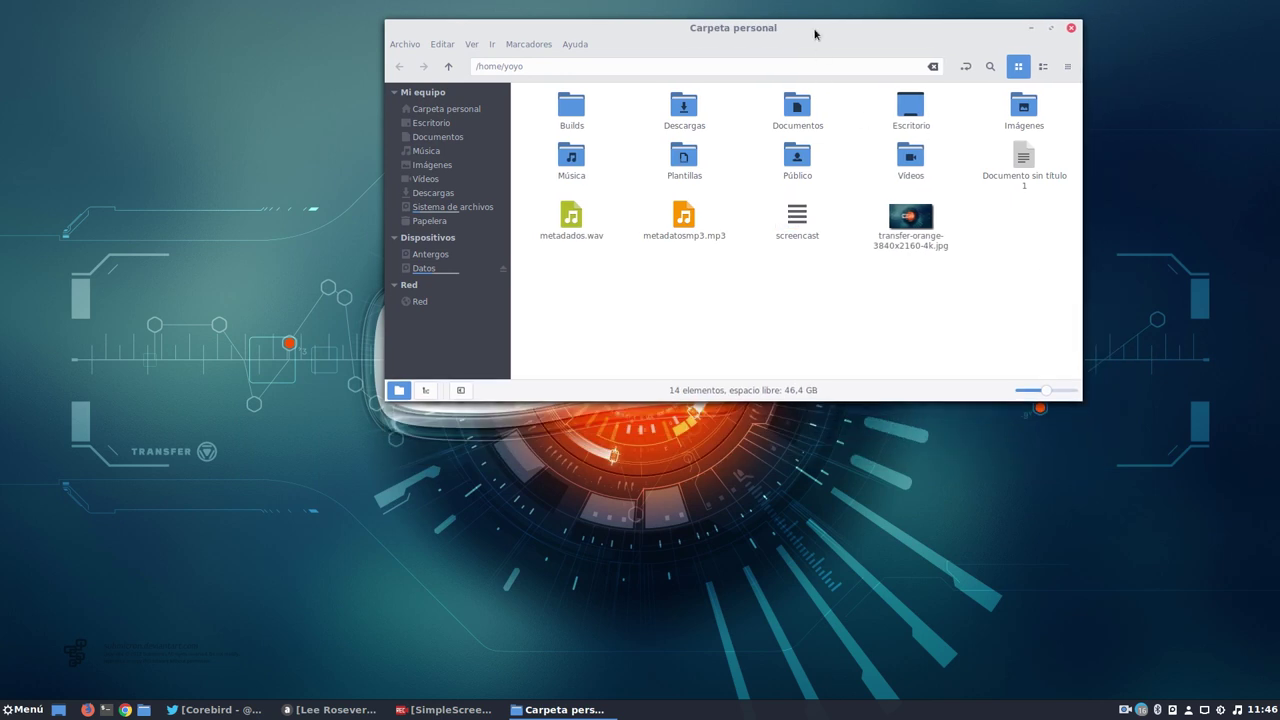
drag(818, 32, 761, 401)
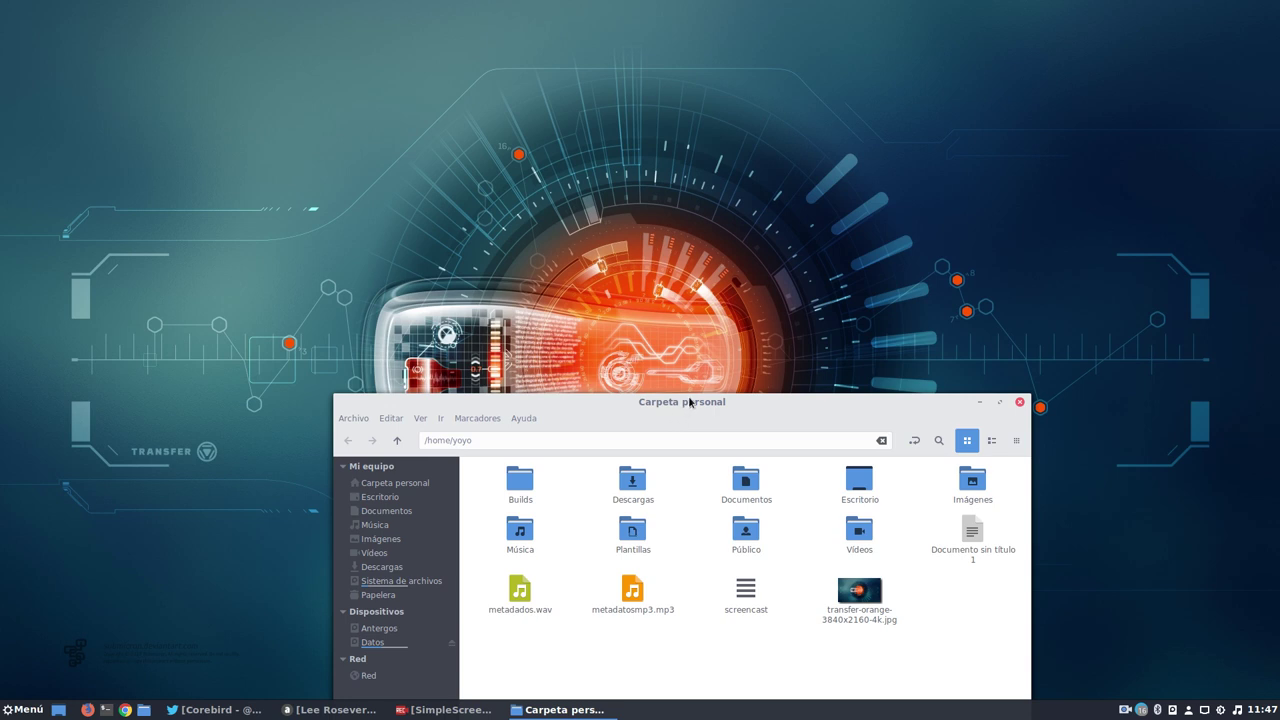
drag(688, 402, 856, 449)
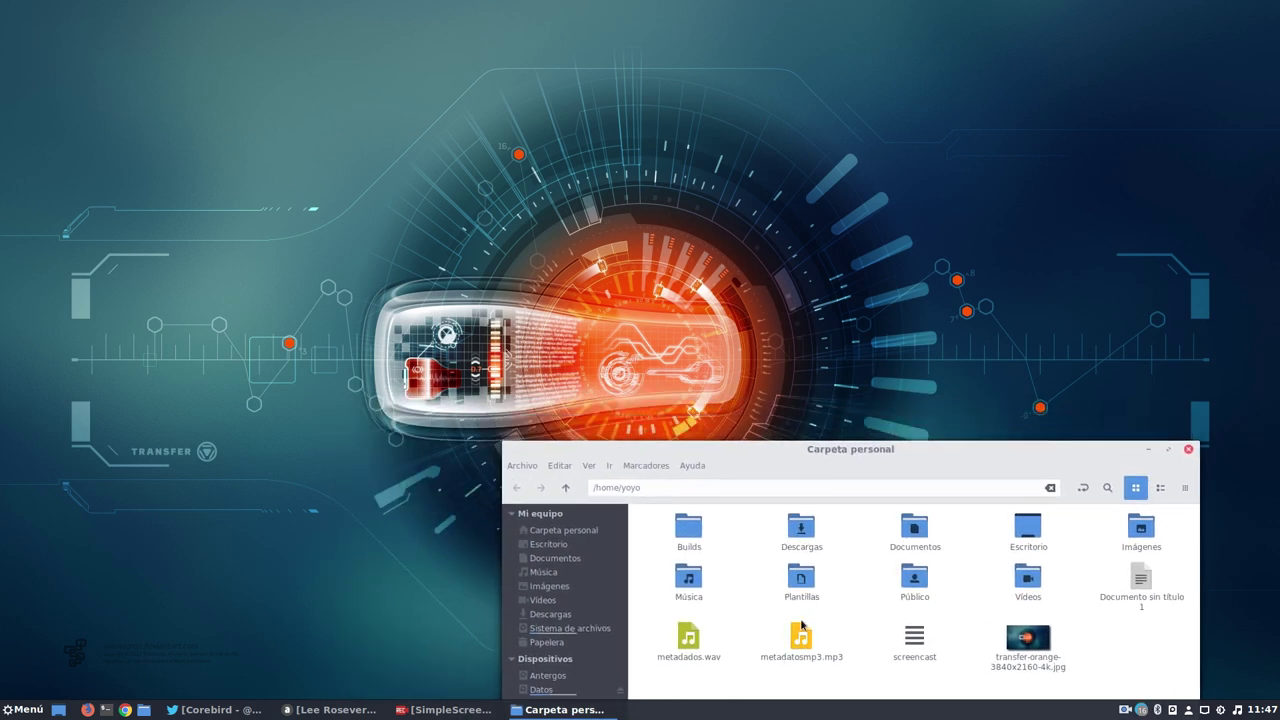
Launch Firefox from the taskbar.
click(16, 712)
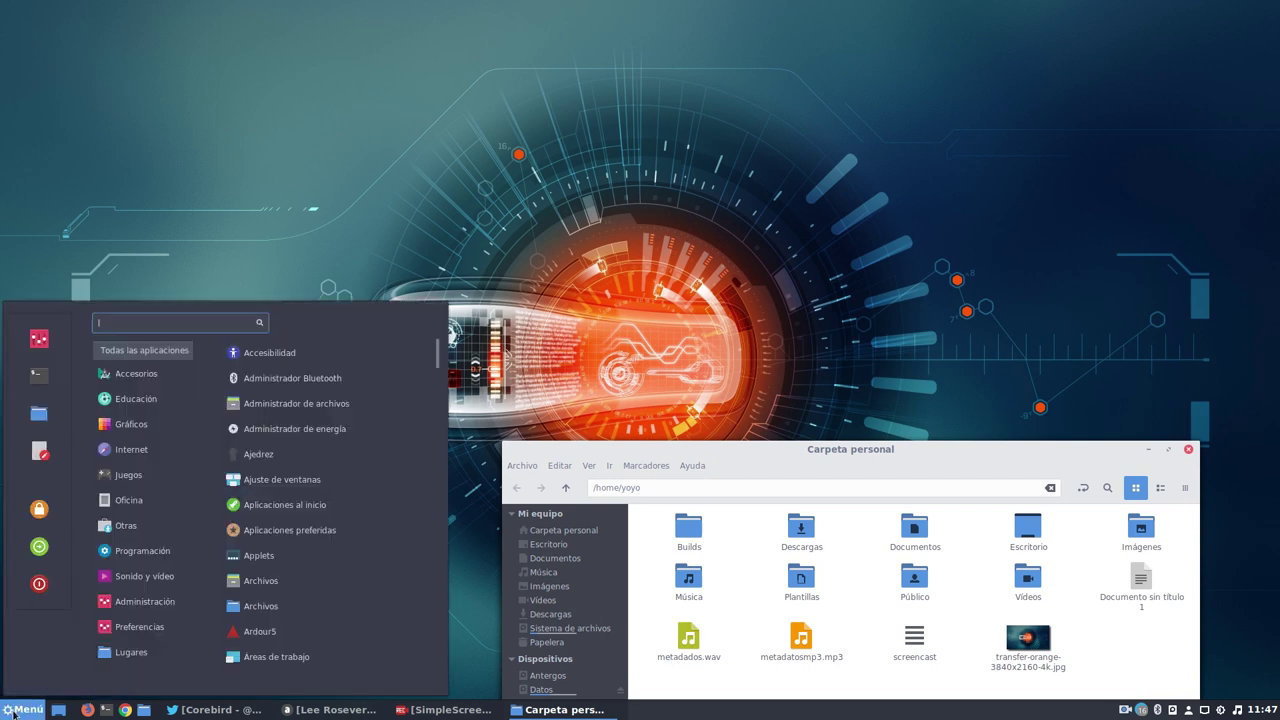
click(849, 298)
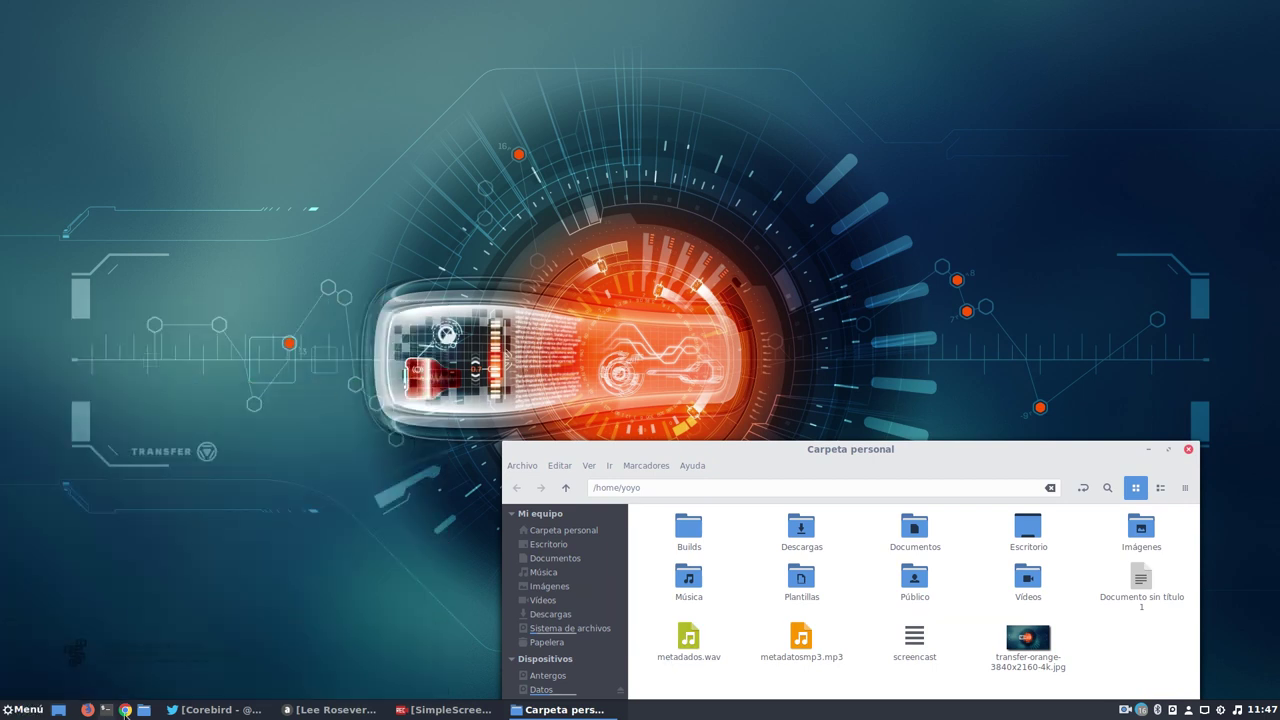
click(87, 710)
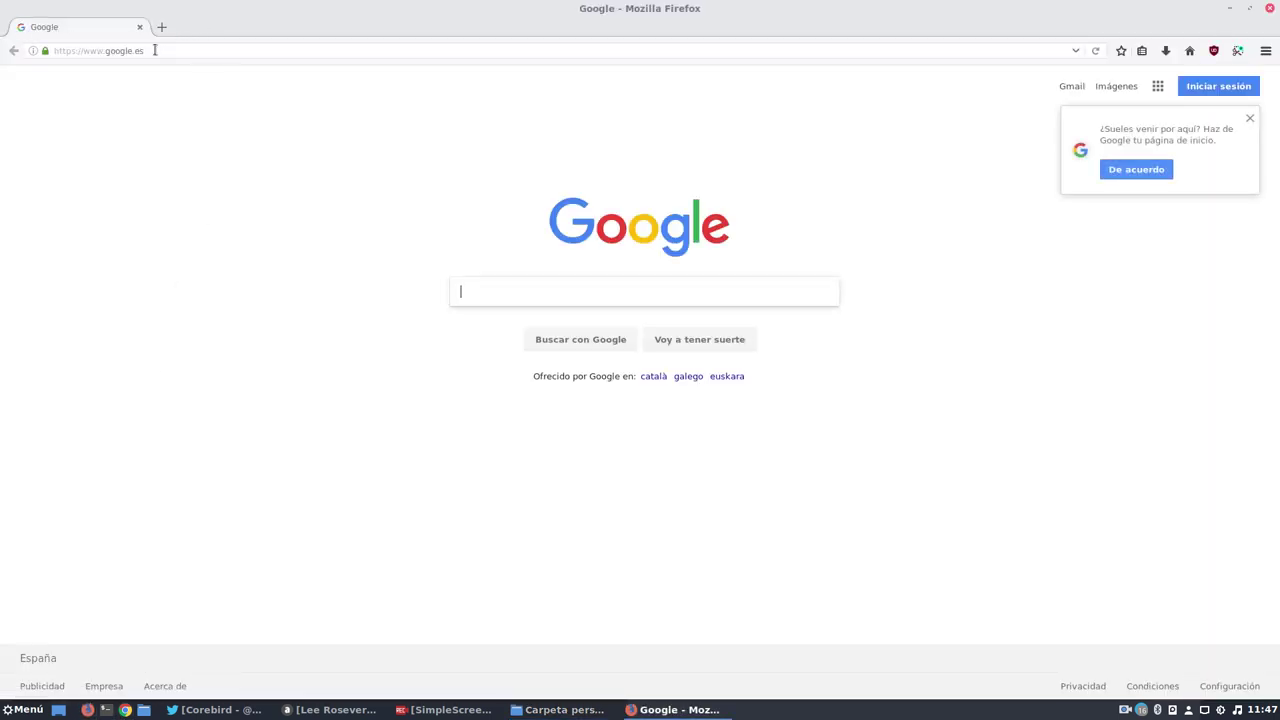
Go to salmorejogeek.com and open the Killall Radio Telegram podcast post.
click(186, 51)
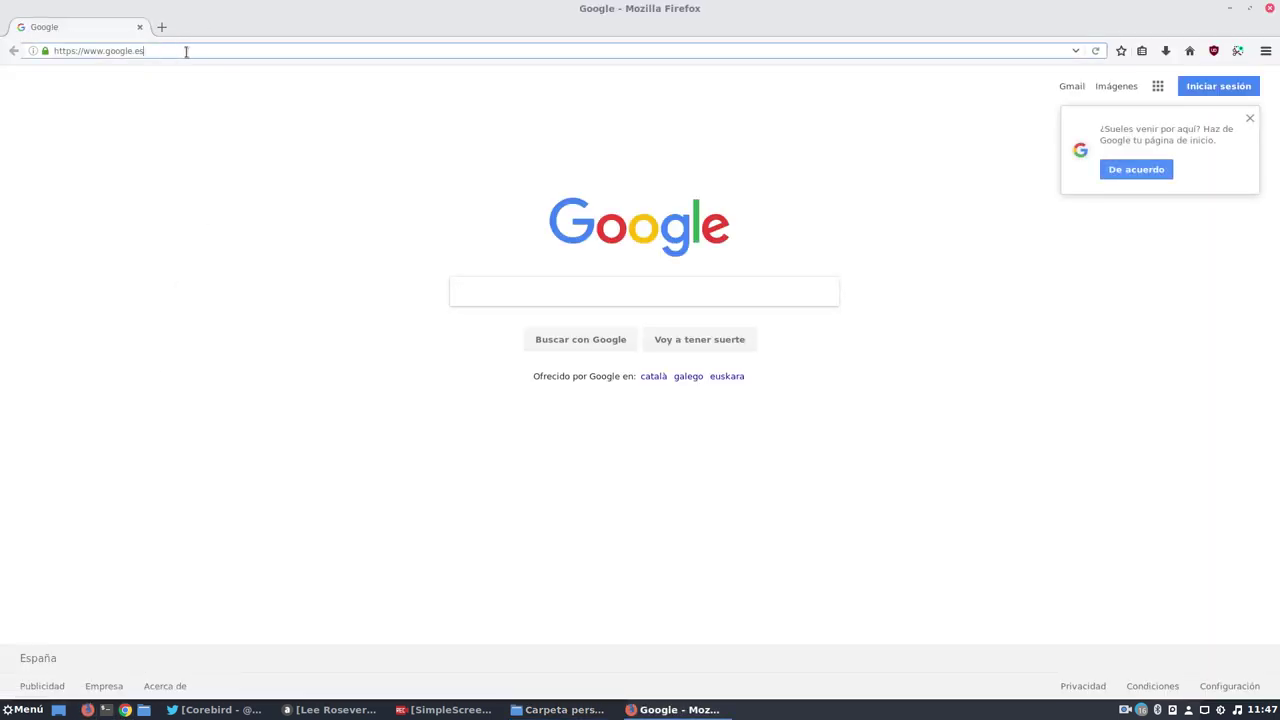
drag(186, 51, 25, 42)
text(salmorejogeek.com/)
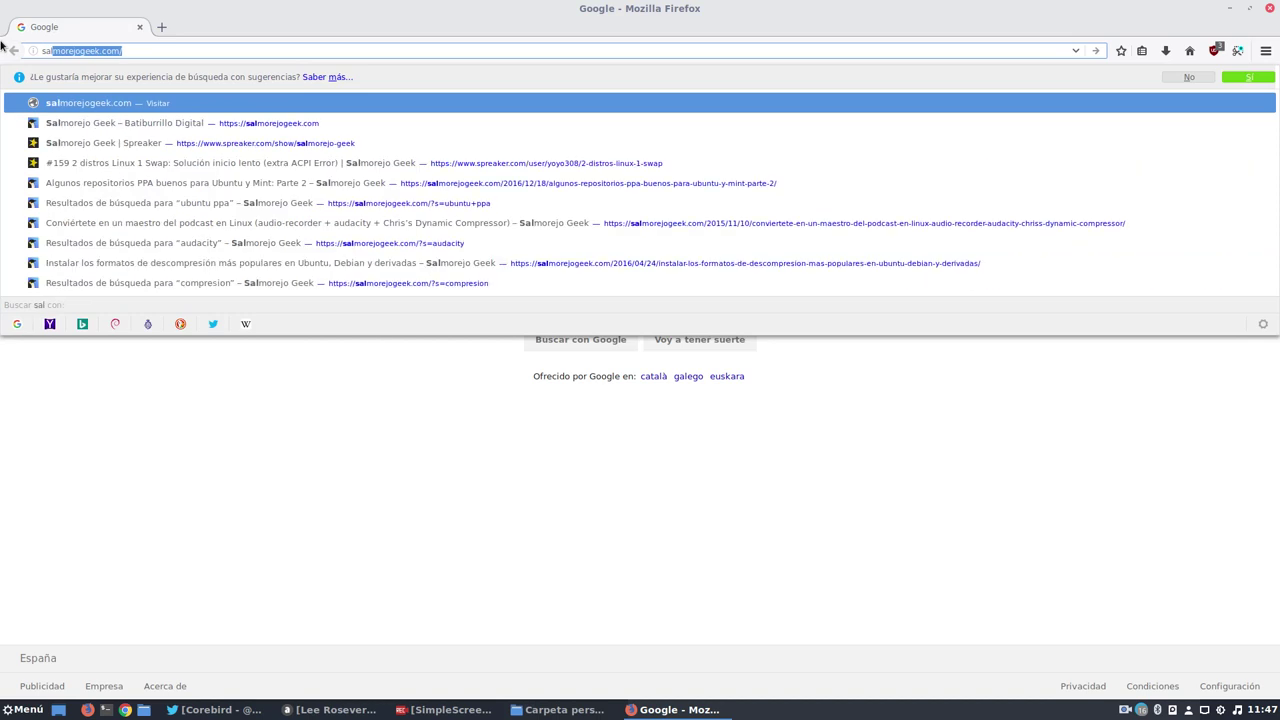
key(Return)
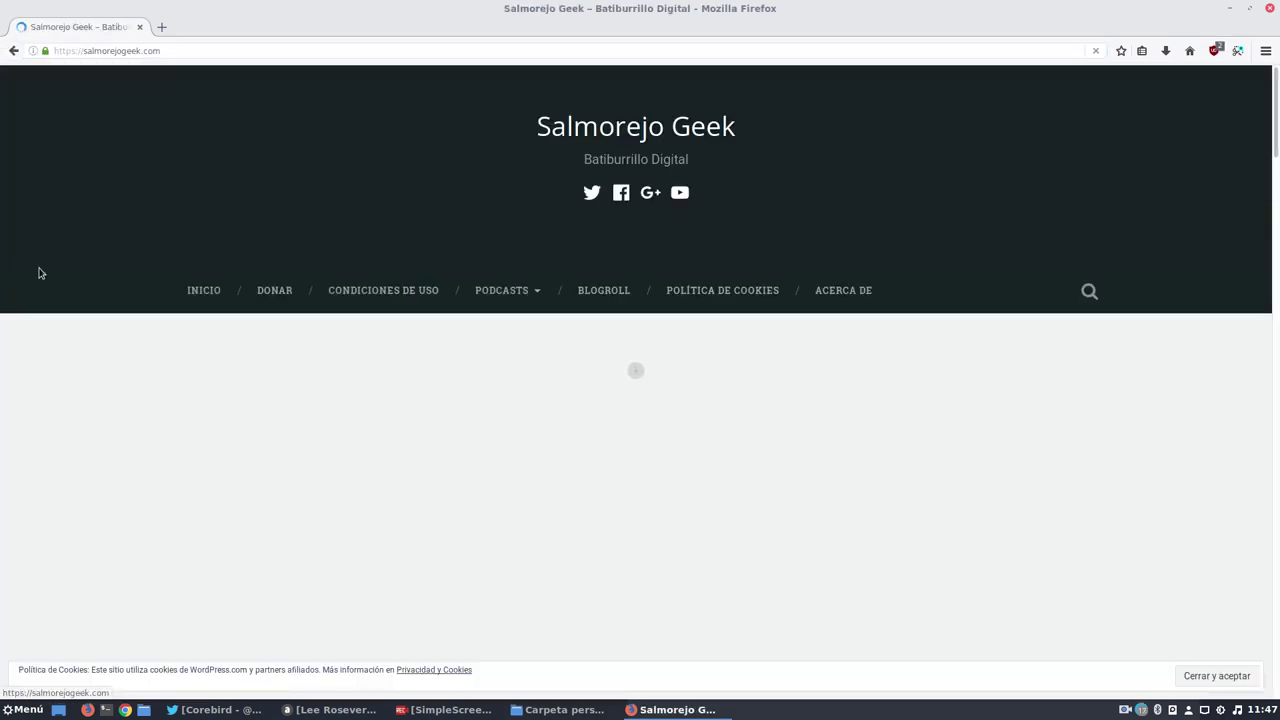
scroll(129, 314, down, 3)
scroll(130, 315, down, 10)
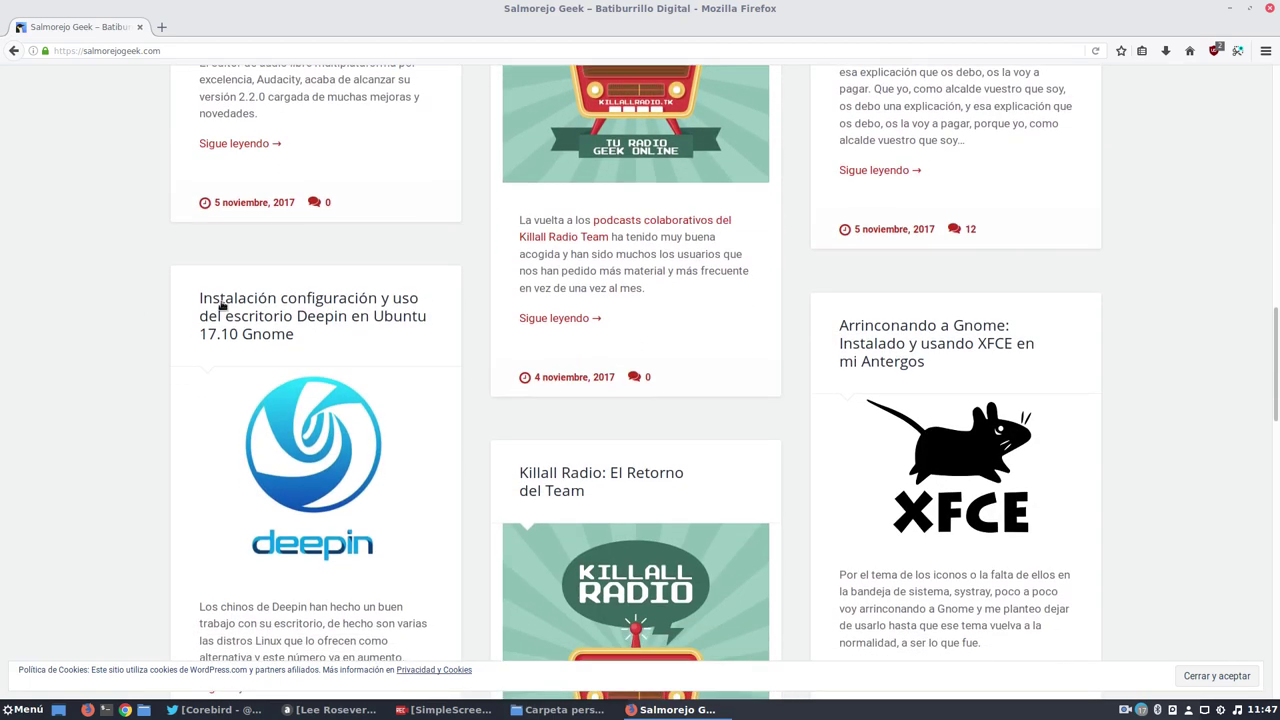
click(240, 272)
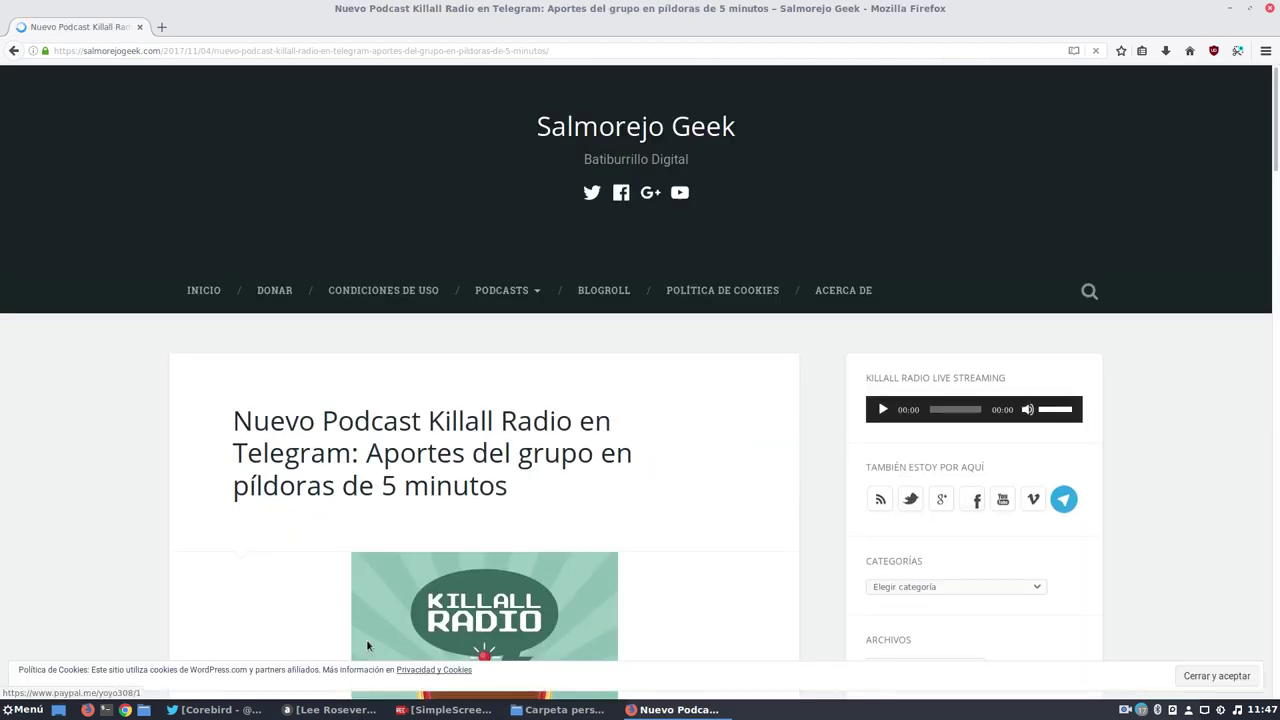
Save the post's image as killallradio-400x400.png in the home folder.
right_click(416, 612)
click(455, 517)
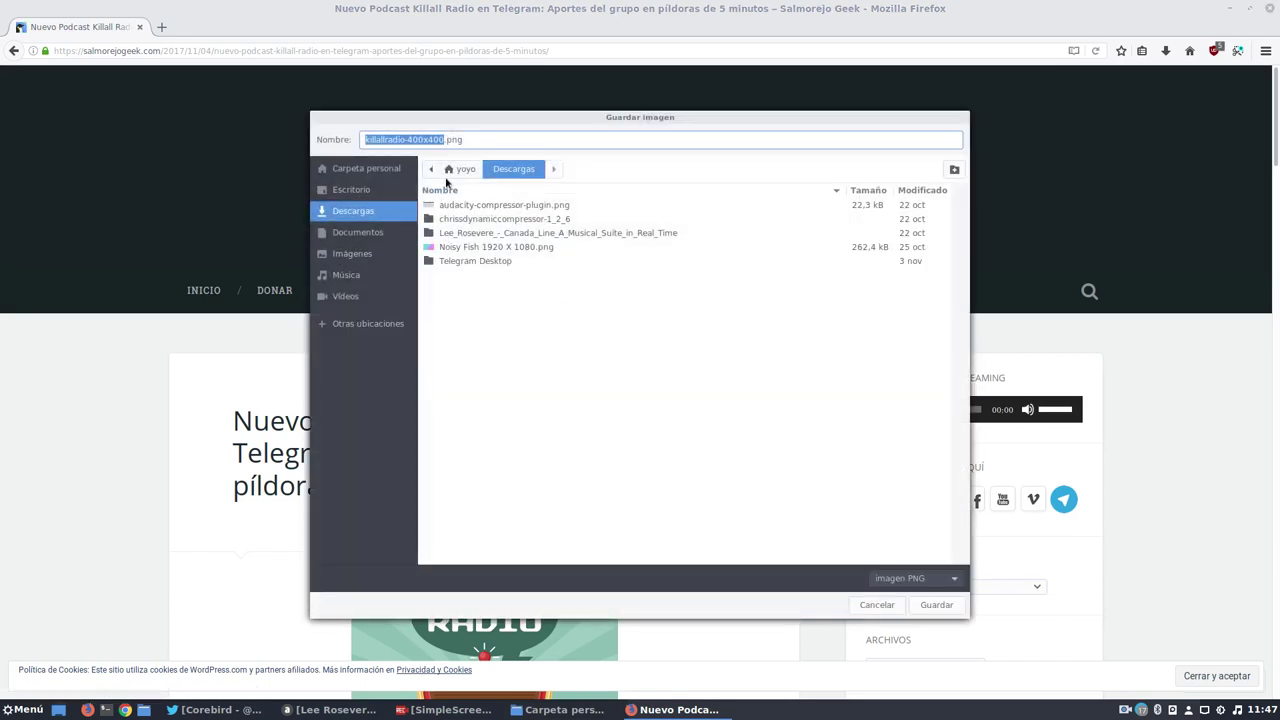
click(465, 172)
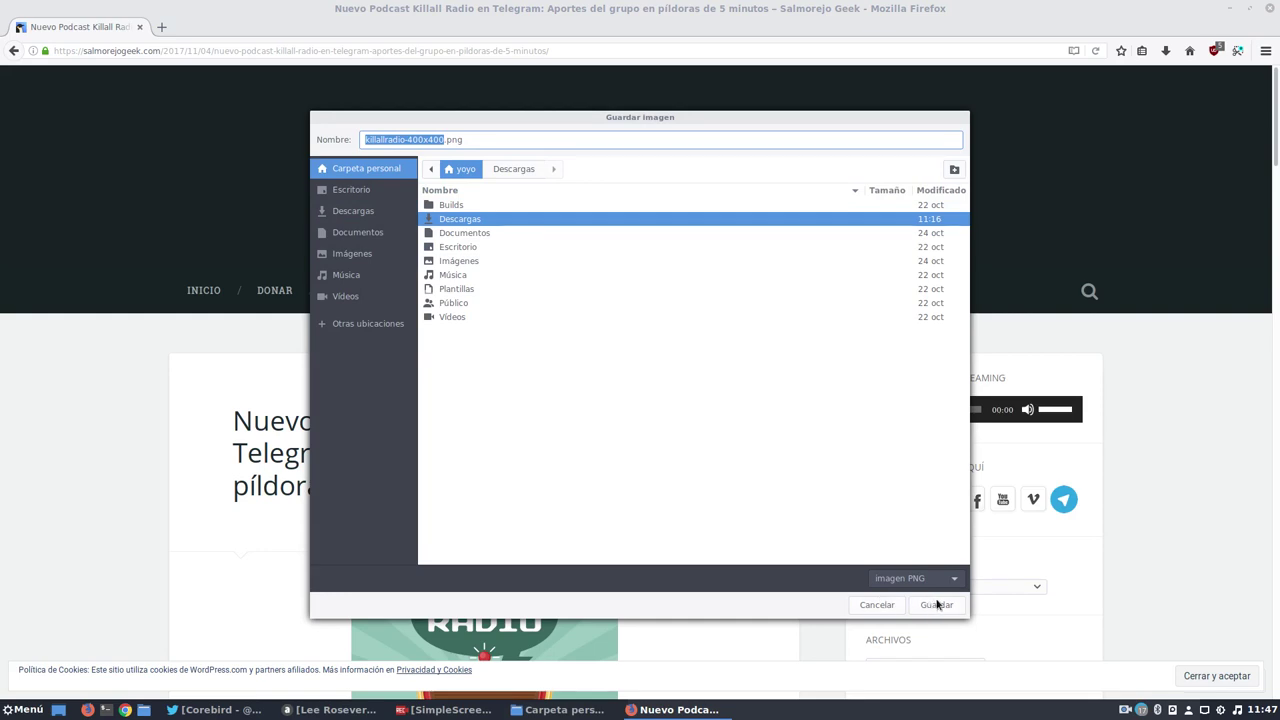
key(Return)
click(1228, 8)
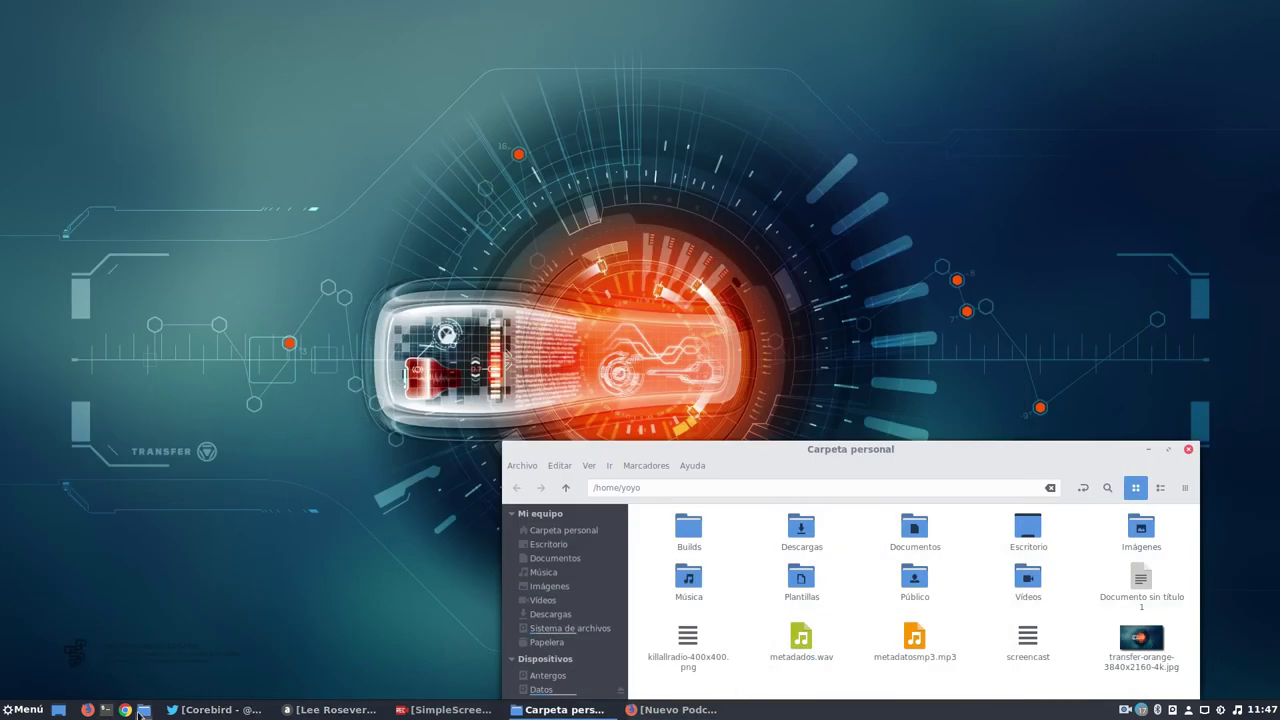
Preview killallradio-400x400.png (400×400, 35.3 kB), then minimize the home folder window.
click(697, 647)
double_click(697, 647)
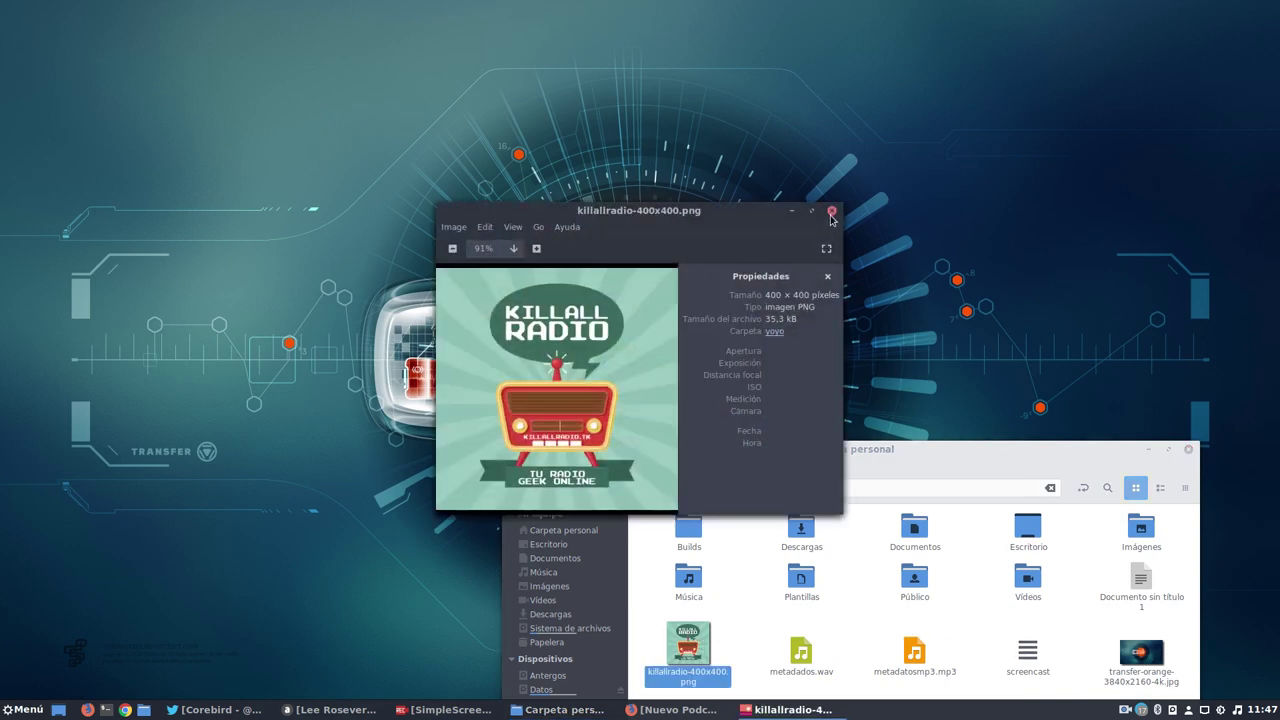
click(826, 217)
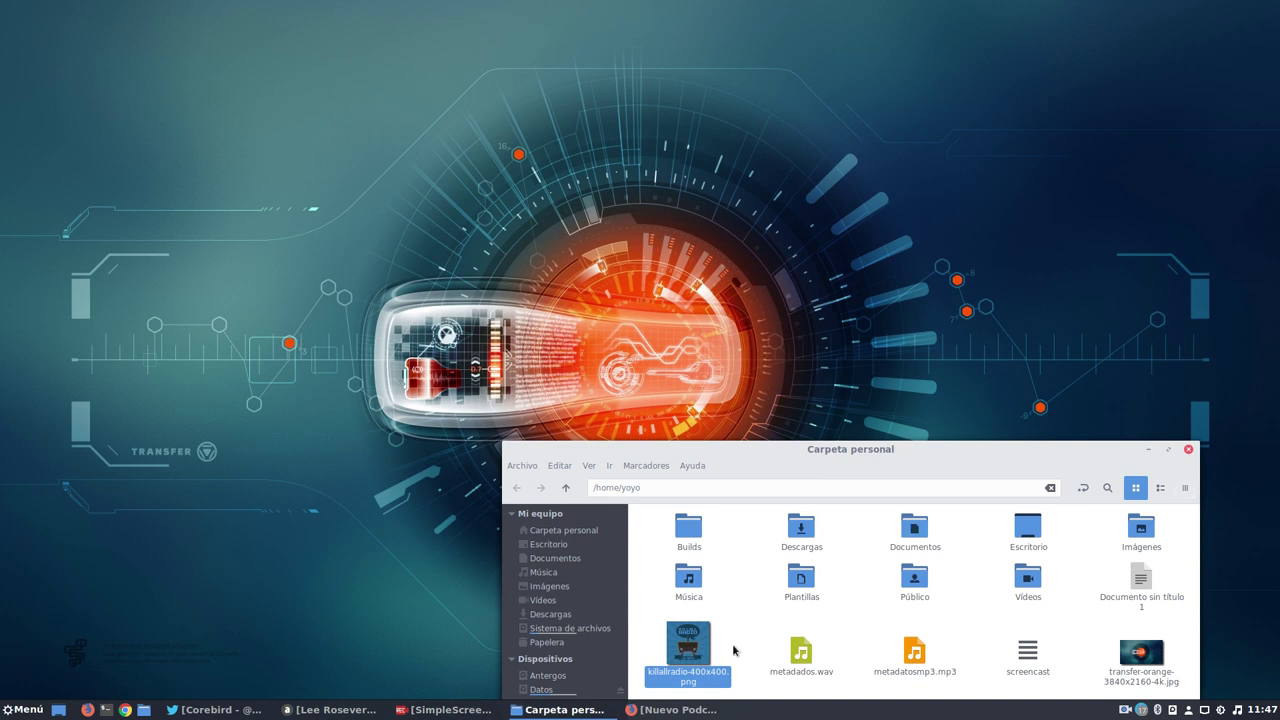
click(805, 662)
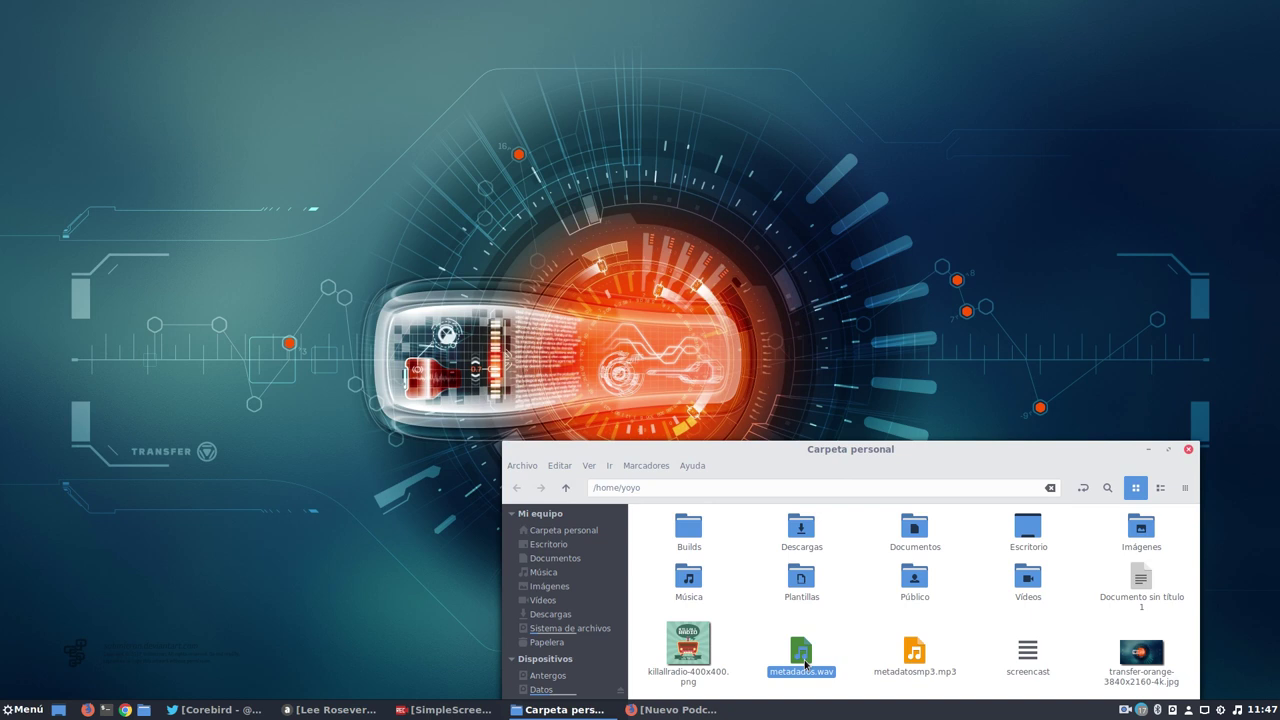
click(1149, 450)
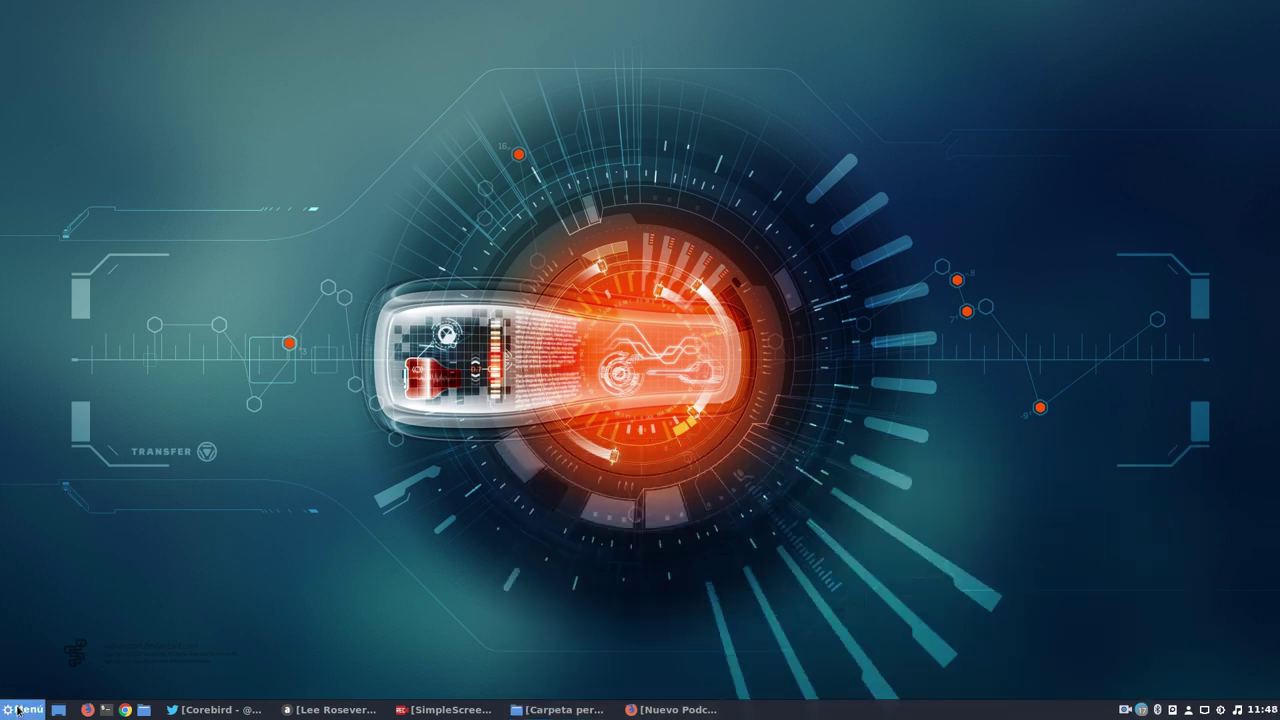
Launch ocenaudio from the applications menu and enlarge its window.
click(22, 709)
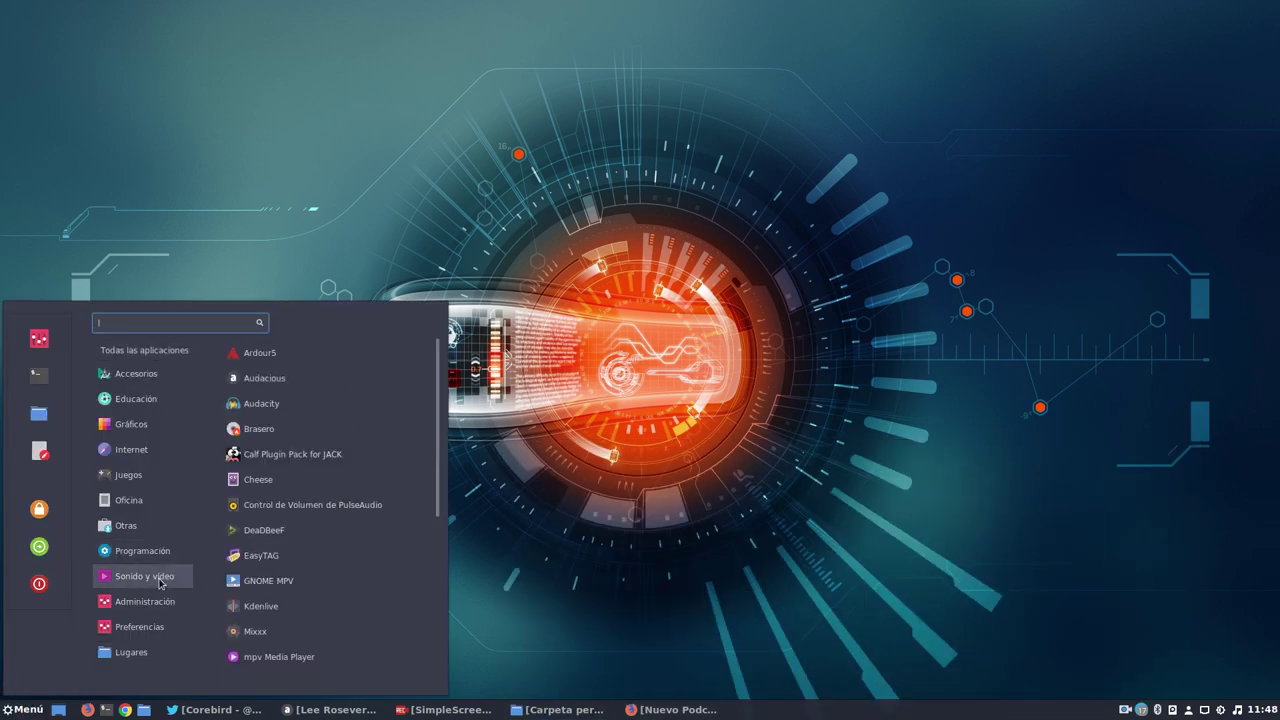
scroll(375, 580, down, 5)
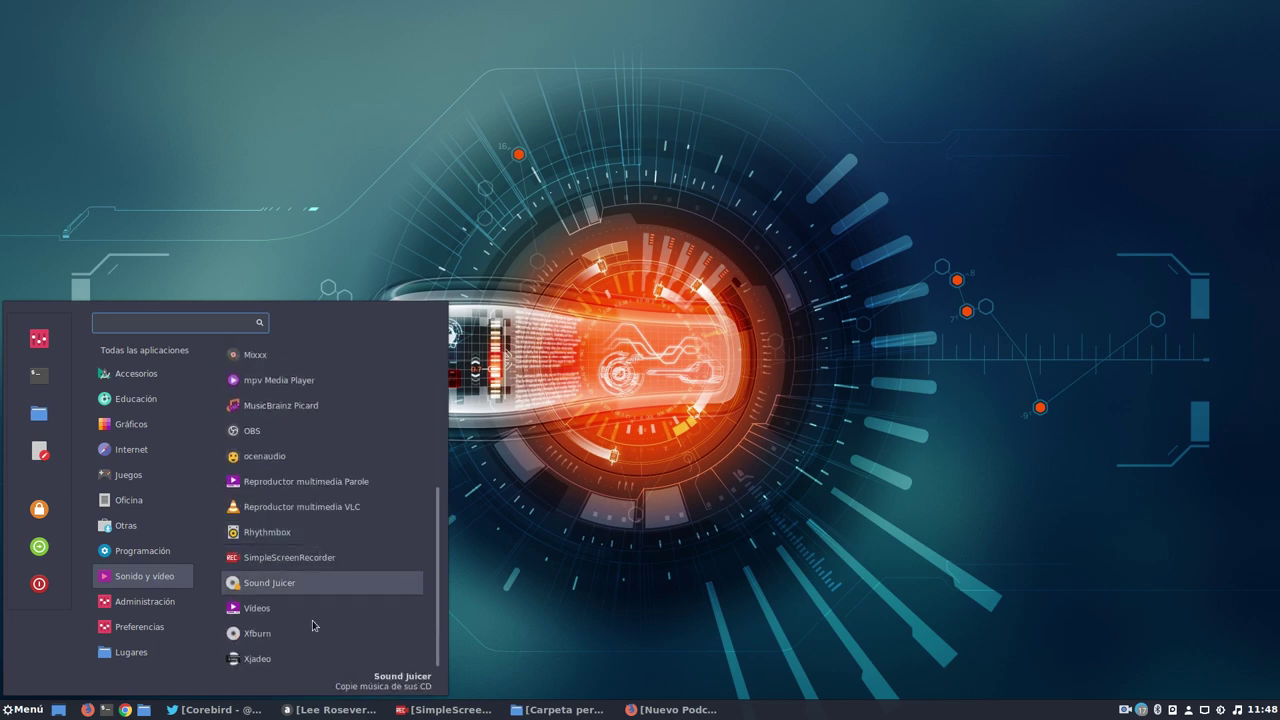
click(275, 457)
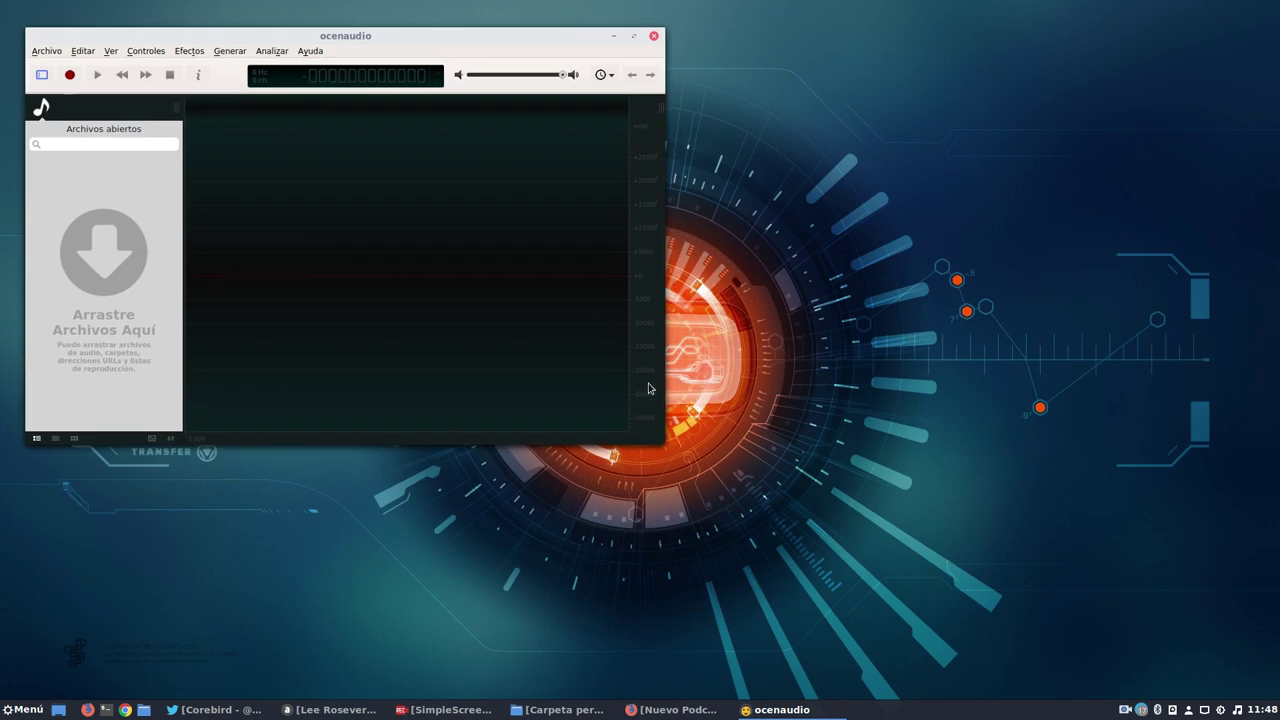
drag(664, 443, 1056, 476)
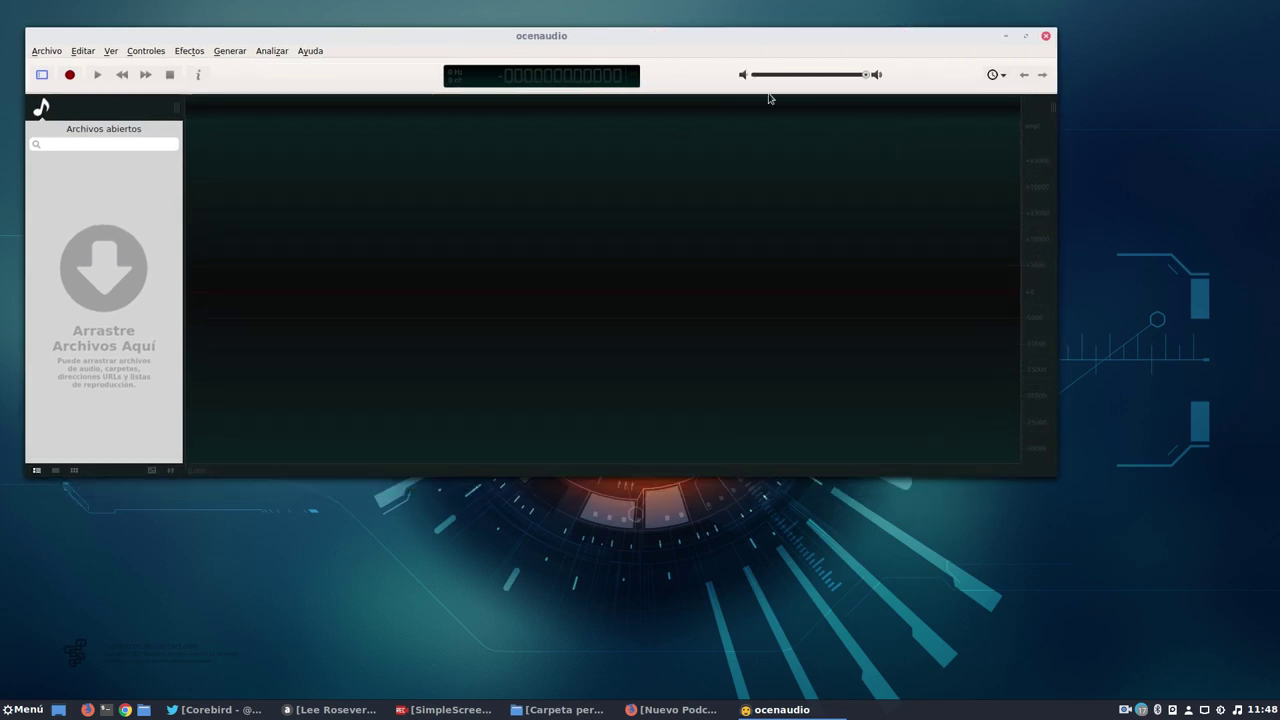
drag(573, 35, 631, 55)
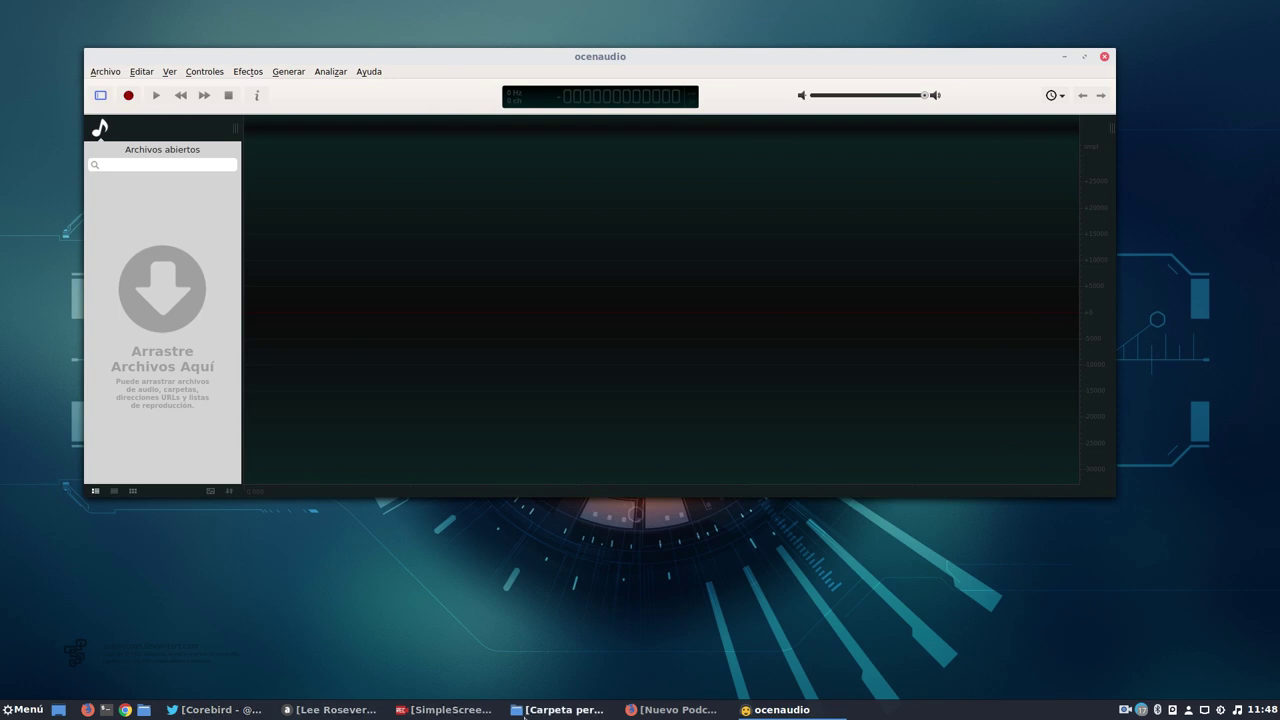
Drag metadados.wav from the home folder into ocenaudio.
click(524, 714)
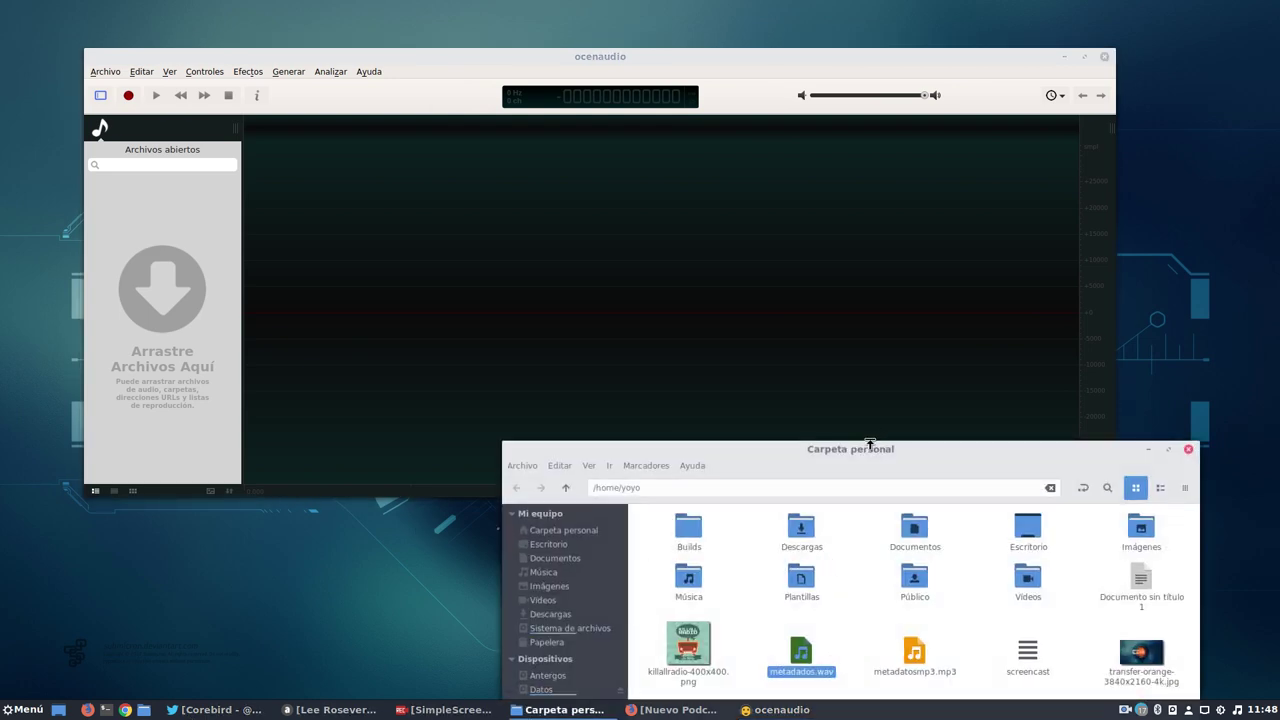
drag(869, 444, 949, 351)
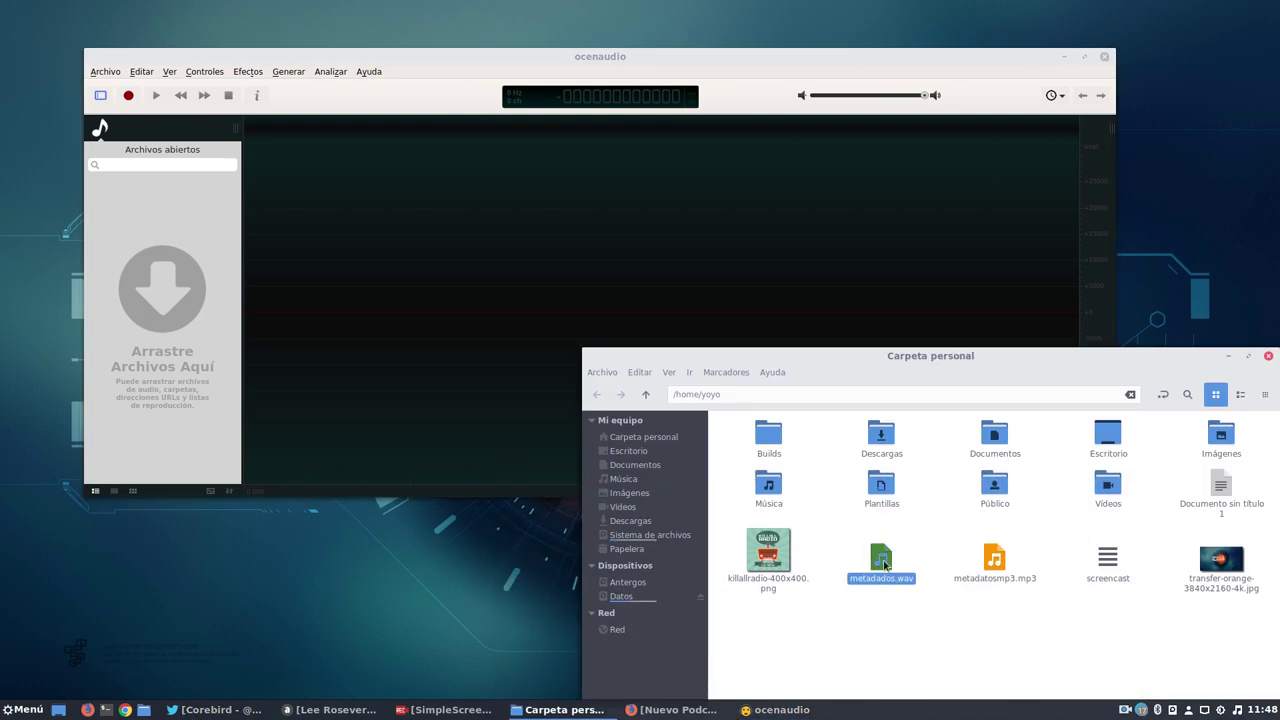
drag(884, 566, 187, 315)
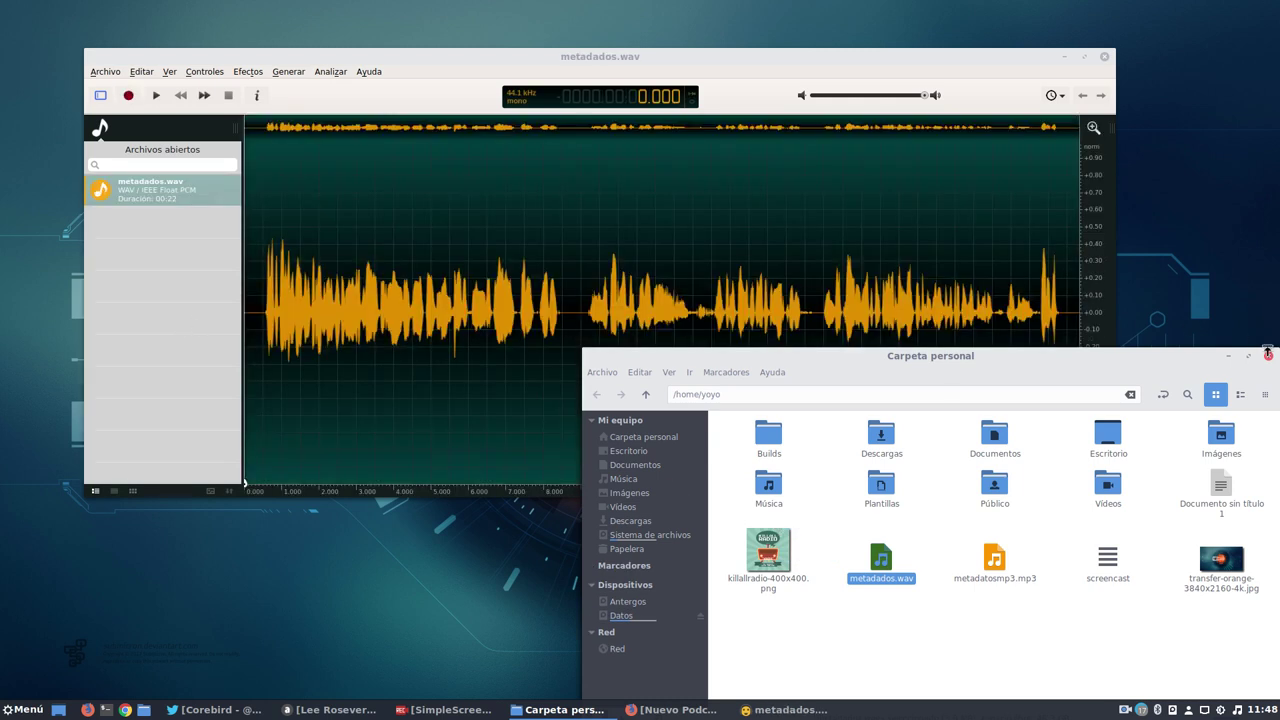
Minimize the file manager and reposition ocenaudio showing the 22-second metadados.wav waveform.
click(1229, 356)
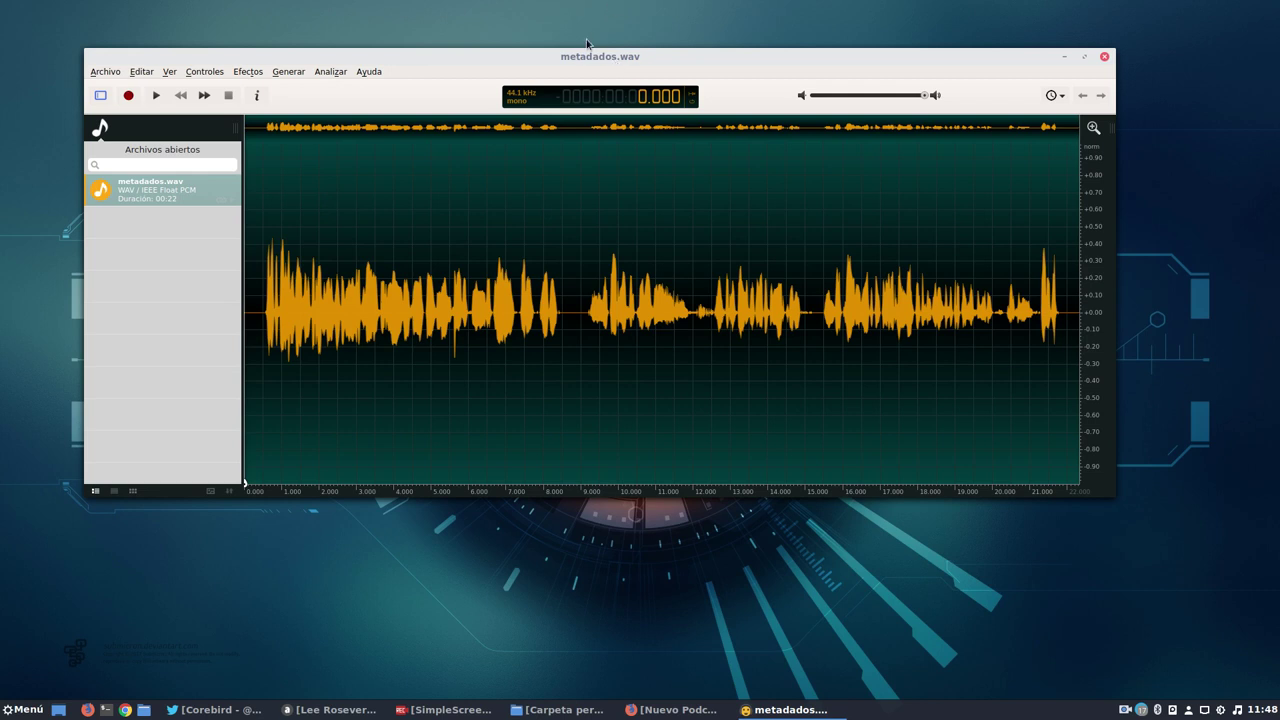
drag(589, 57, 582, 47)
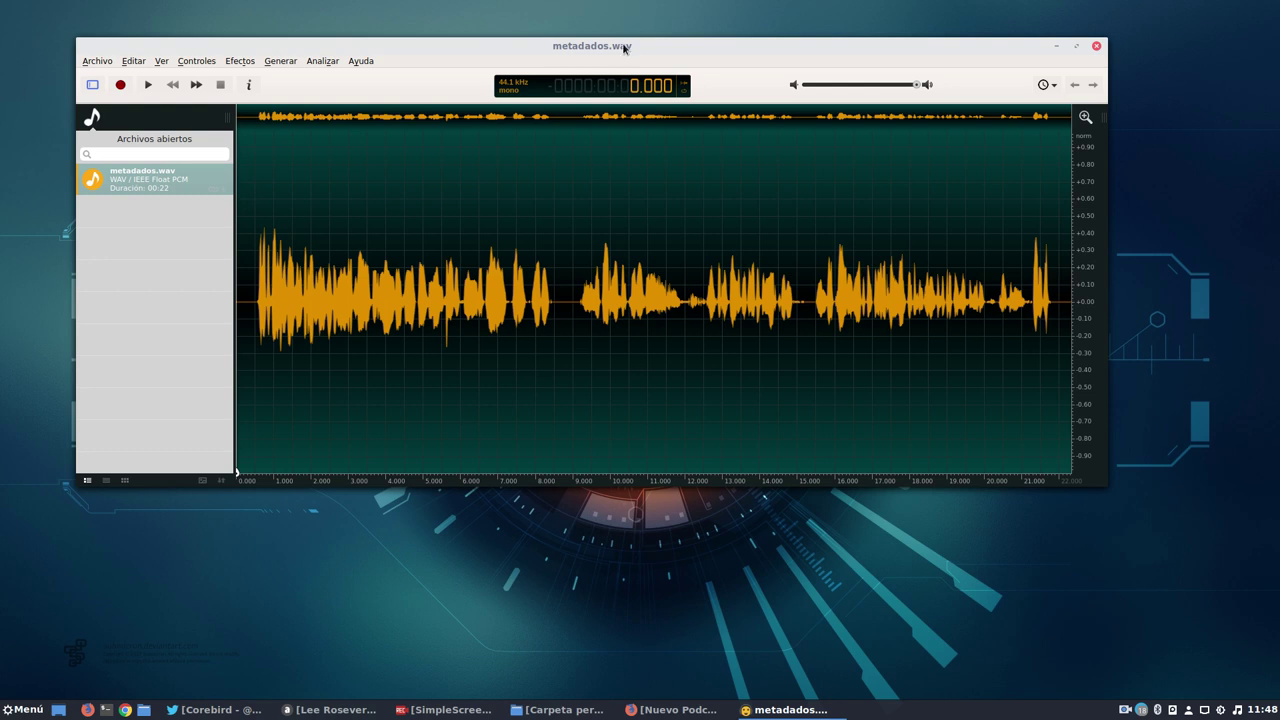
drag(622, 49, 621, 48)
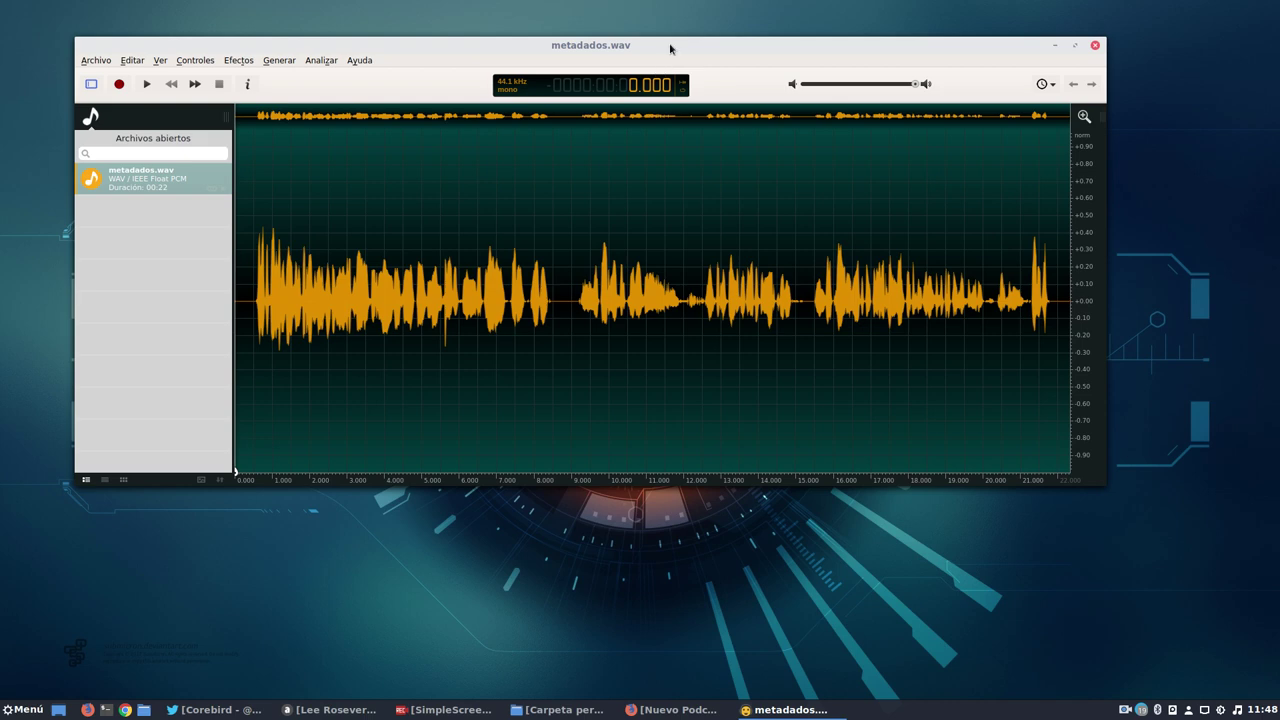
drag(674, 46, 723, 29)
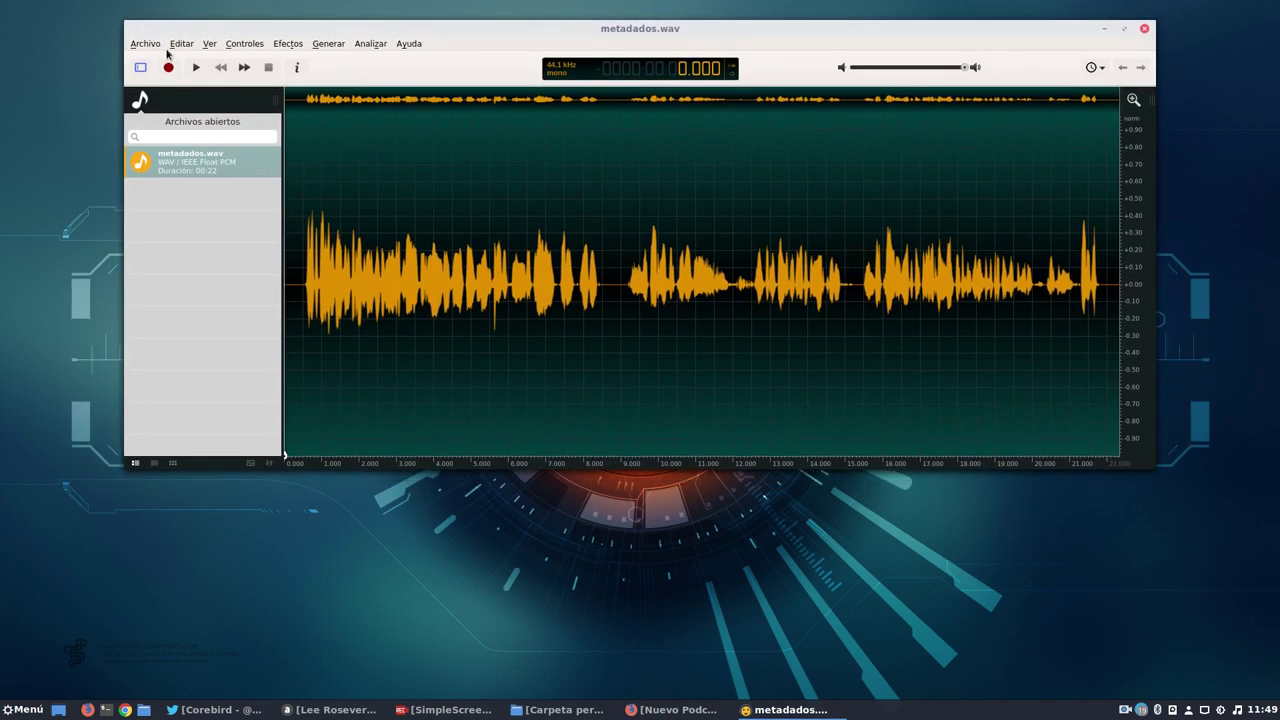
Open the recording's metadata properties and enlarge the window over the waveform.
click(185, 44)
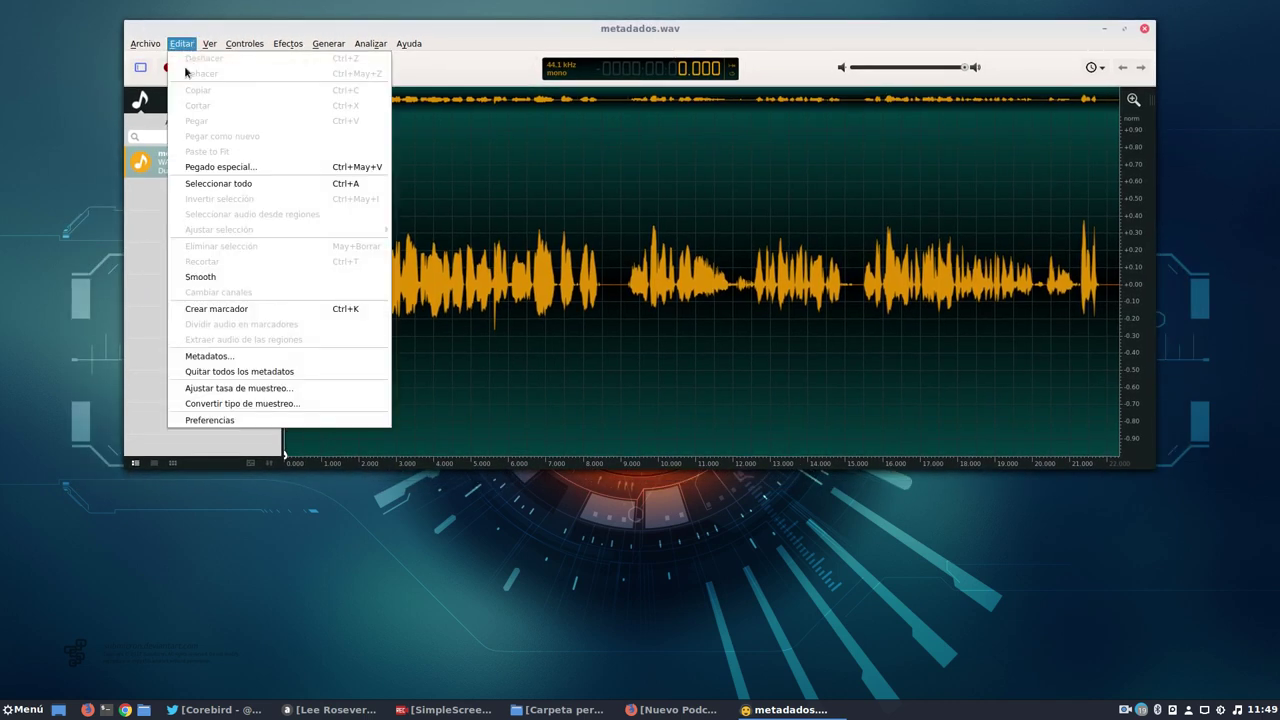
click(214, 355)
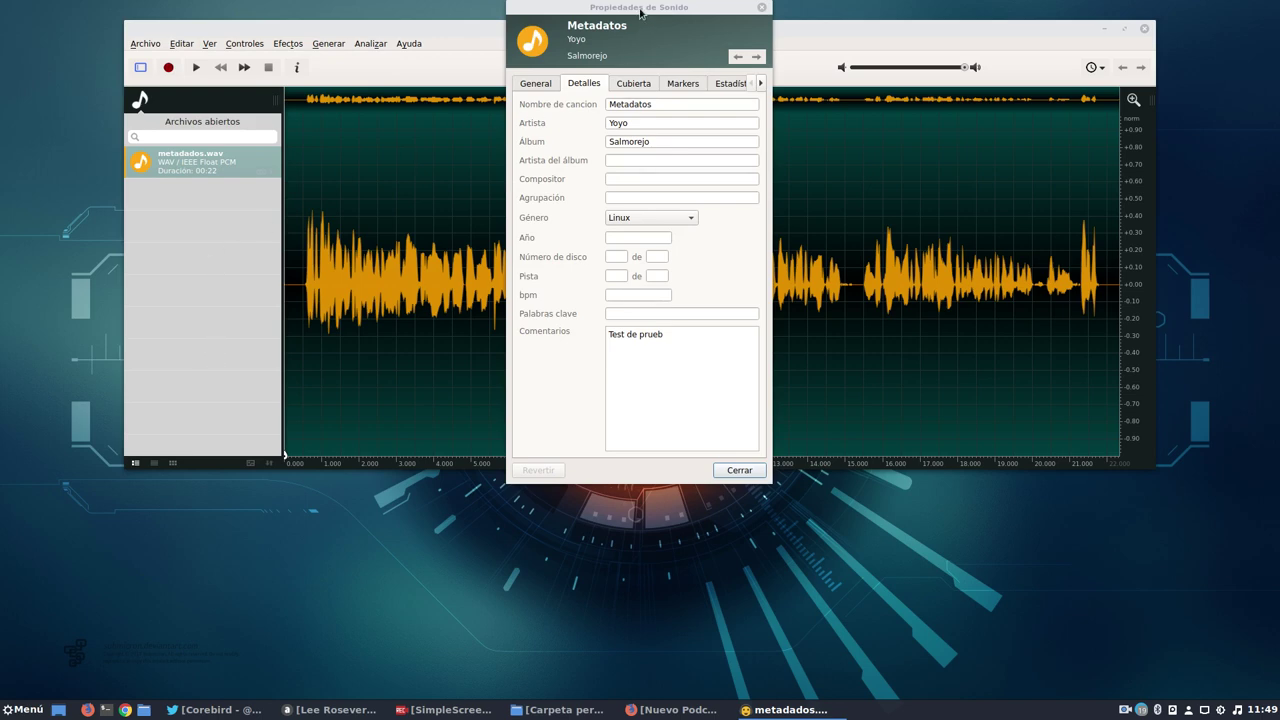
drag(638, 8, 222, 83)
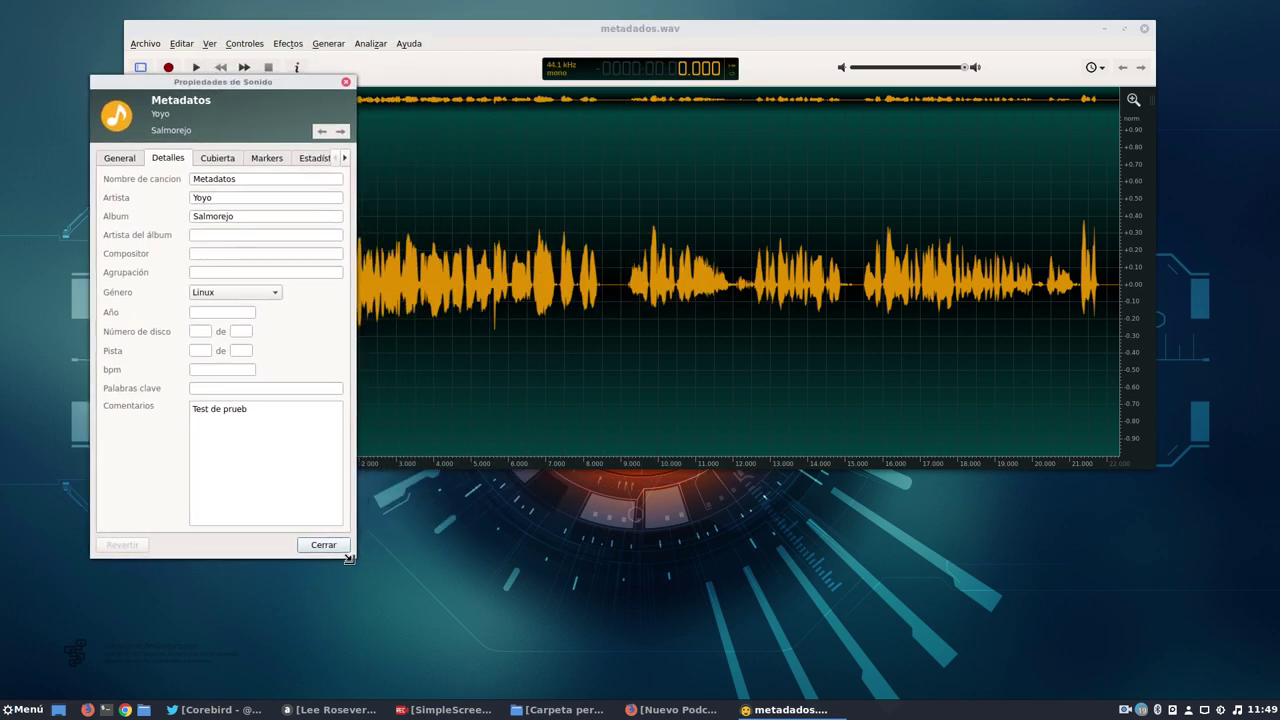
drag(354, 558, 570, 600)
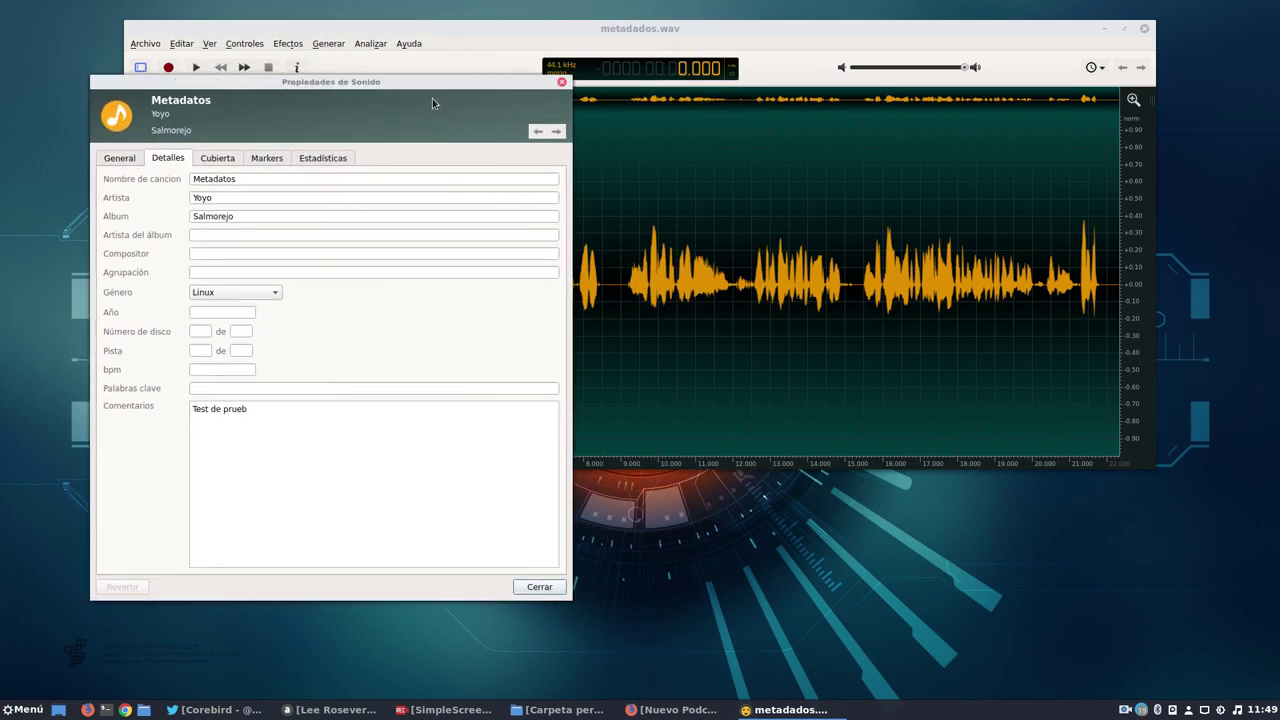
drag(421, 85, 614, 119)
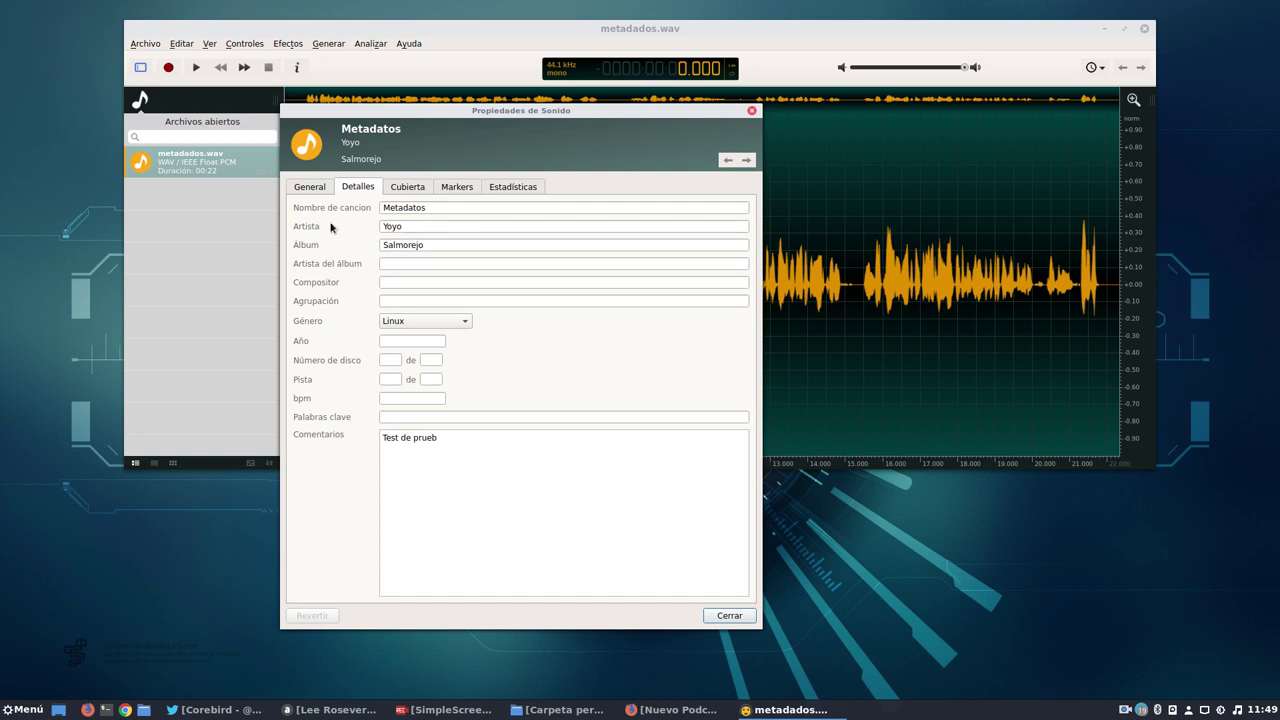
Change the title to Mettadatos and enter the user's handle as album artist.
drag(440, 204, 340, 205)
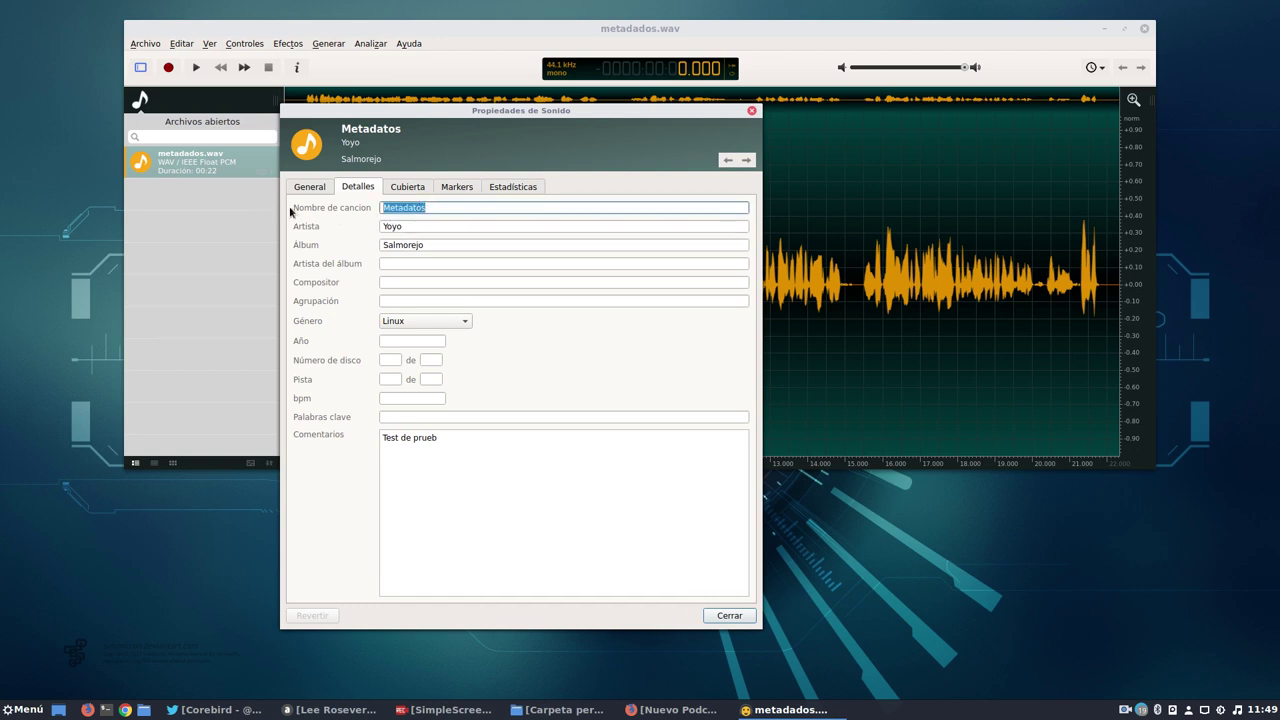
click(440, 207)
key(BackSpace)
key(BackSpace)
key(BackSpace)
key(BackSpace)
key(BackSpace)
key(BackSpace)
key(BackSpace)
key(BackSpace)
key(BackSpace)
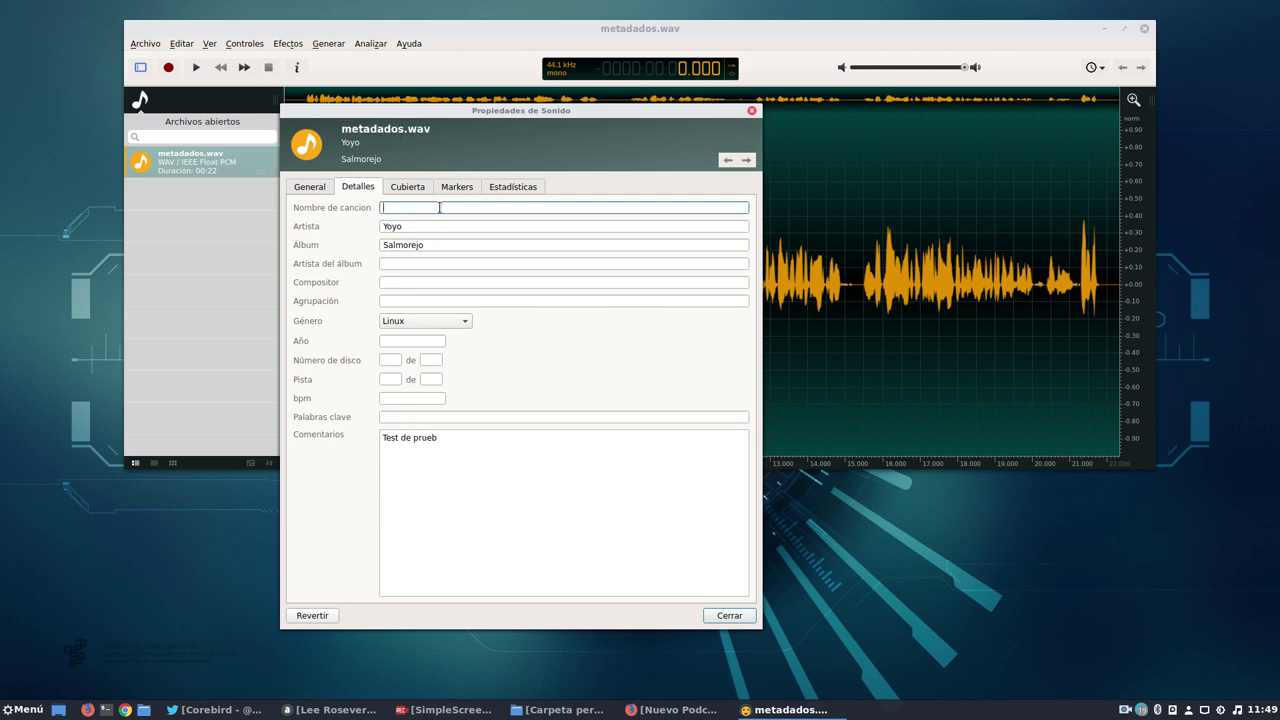
text(Met)
text(tada)
text(tos)
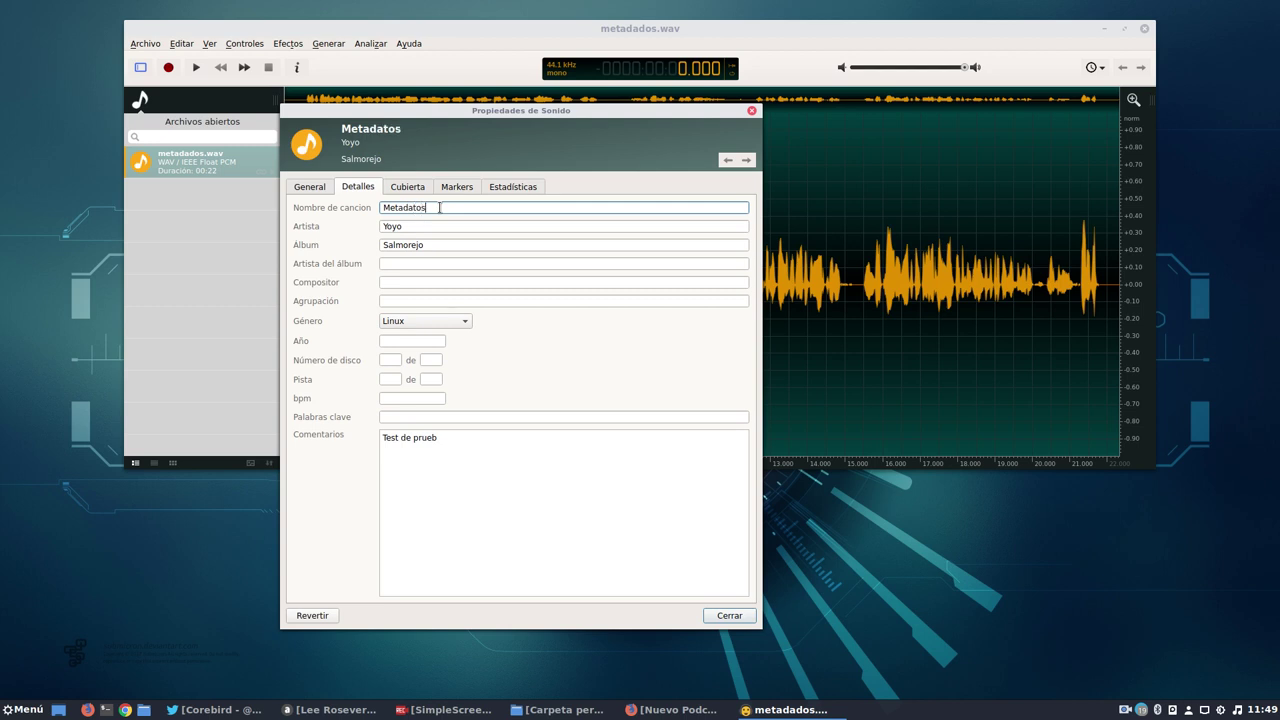
click(438, 240)
click(403, 264)
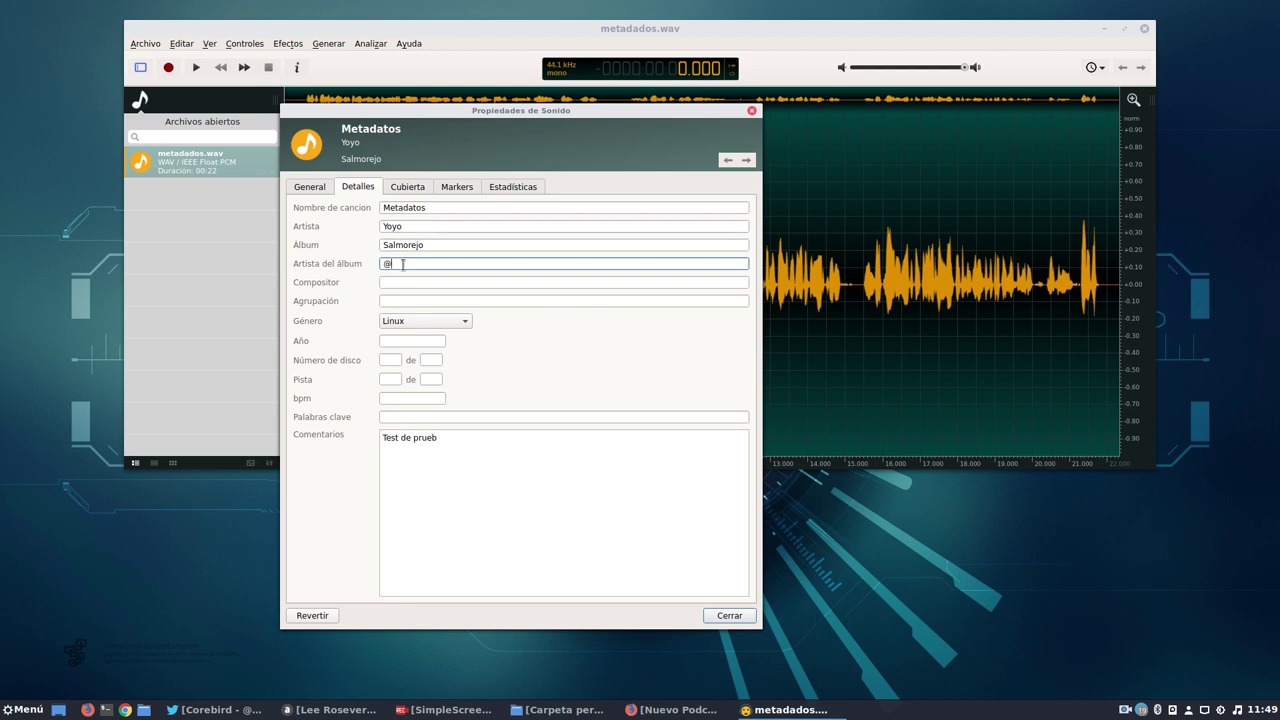
text(@yoyo308)
Set grouping to Linux and genre to Electronic.
click(399, 283)
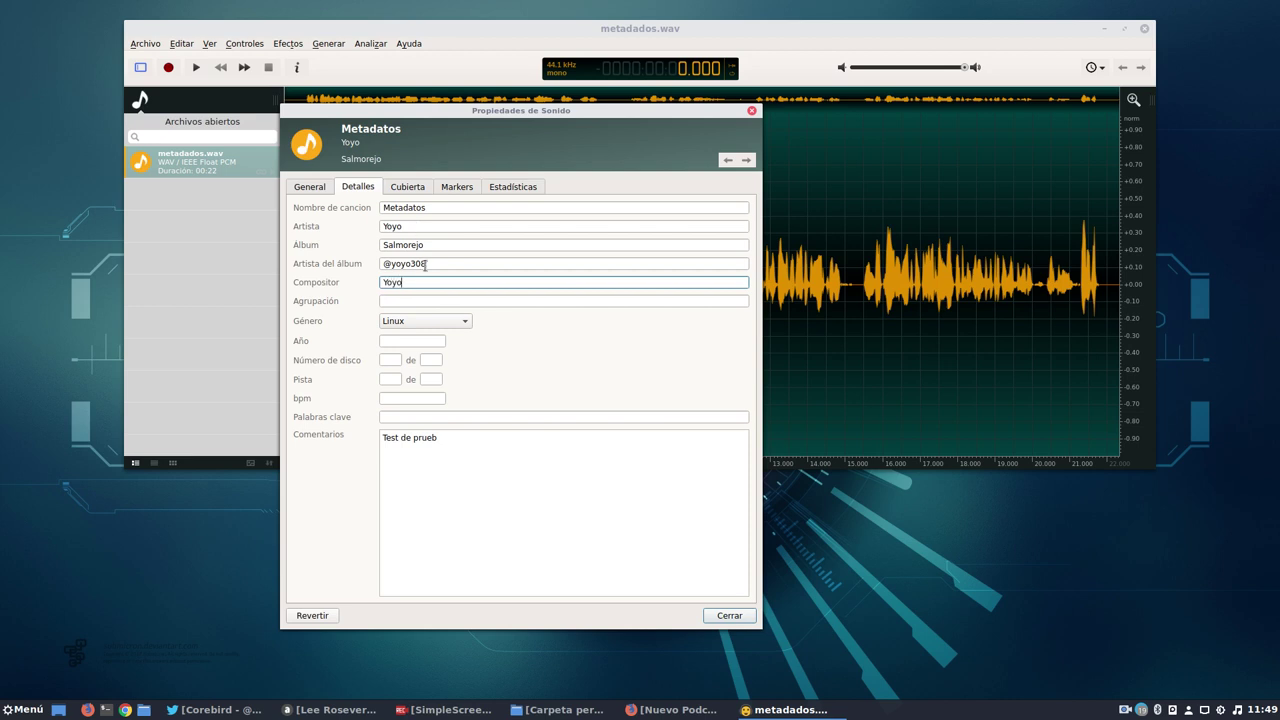
click(401, 299)
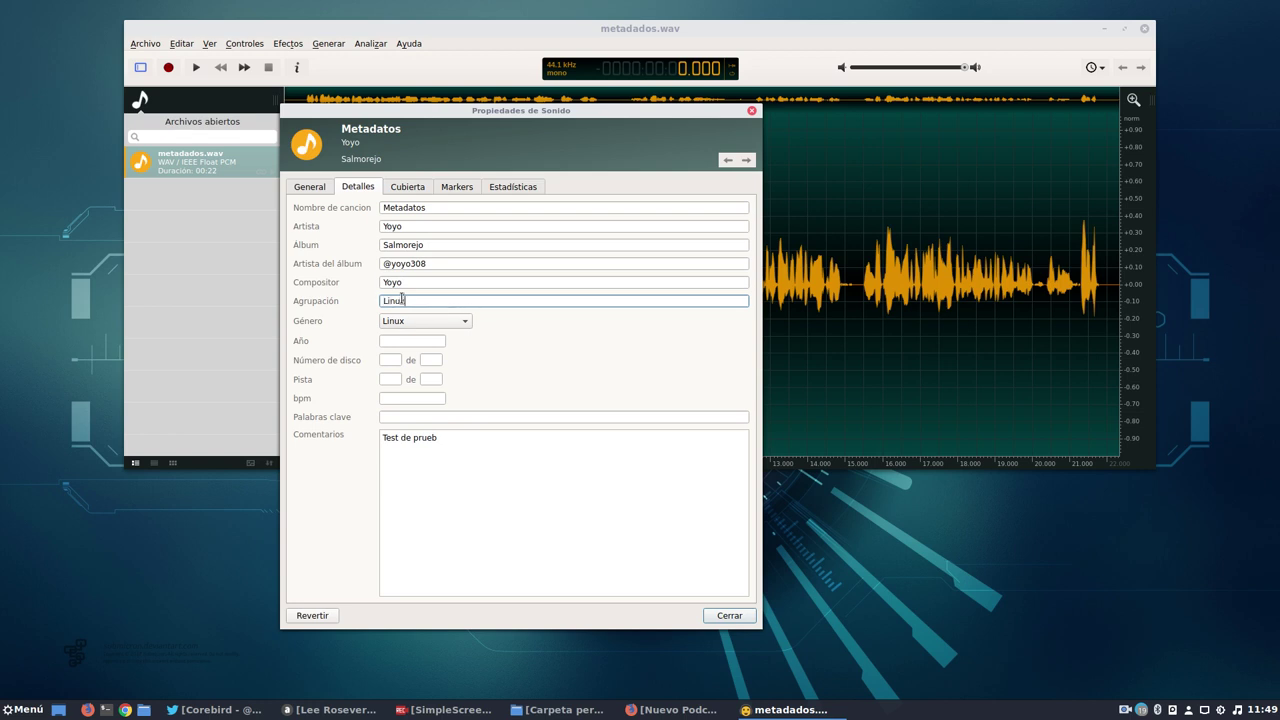
text(Linux)
click(405, 321)
click(411, 341)
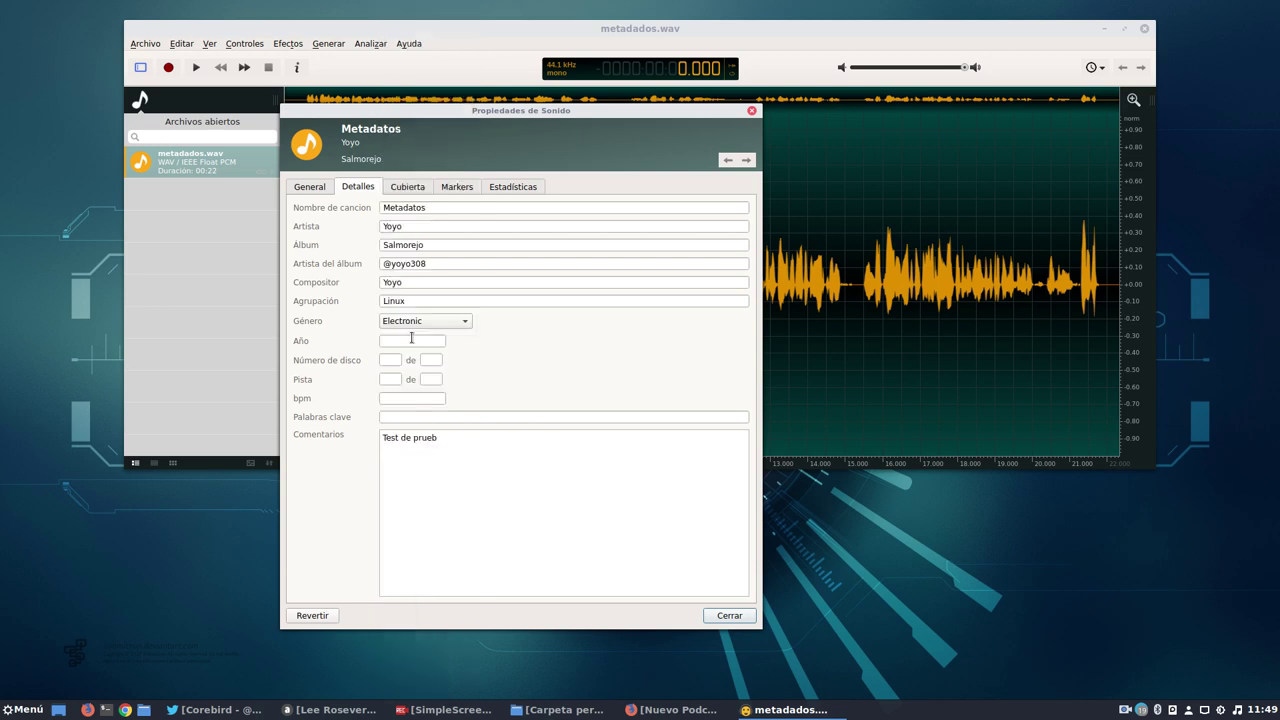
Set year 2017, disc and track 1 of 1, and finish the comment 'Test de prueba ole'.
click(404, 340)
click(391, 360)
text(1)
click(431, 360)
text(1)
click(386, 380)
text(1)
click(431, 379)
text(1)
click(408, 398)
click(405, 418)
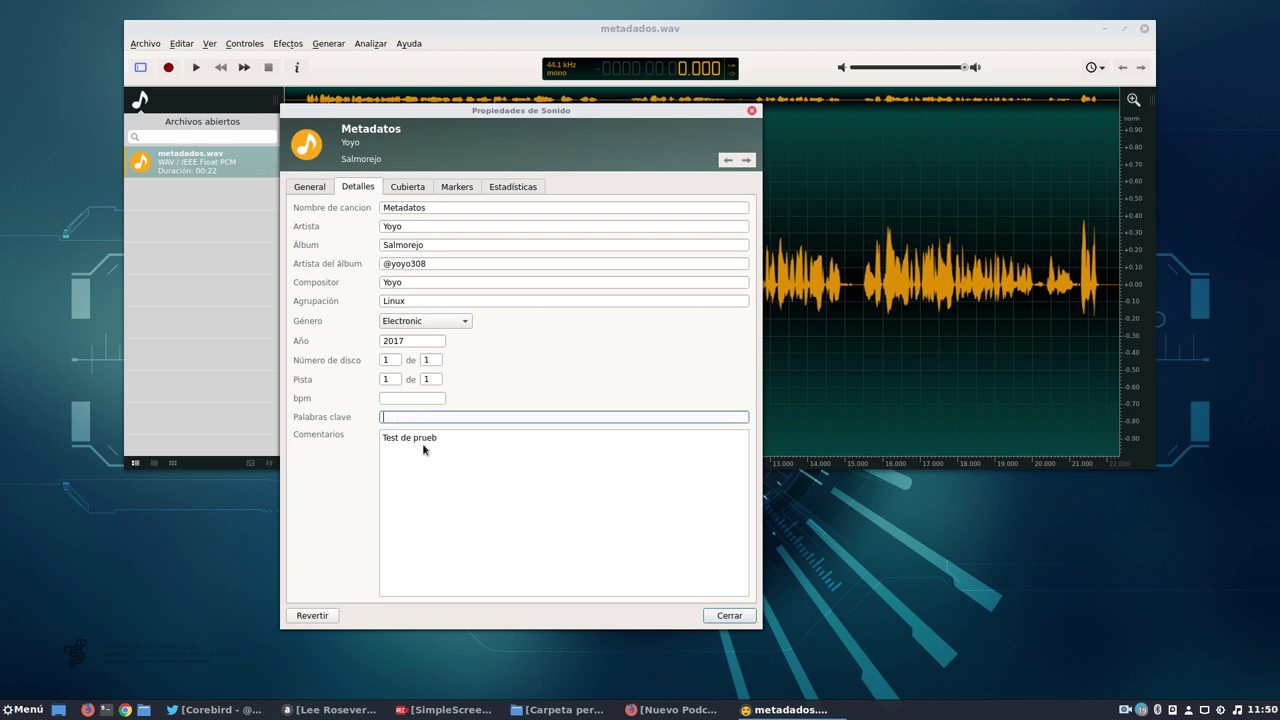
click(444, 443)
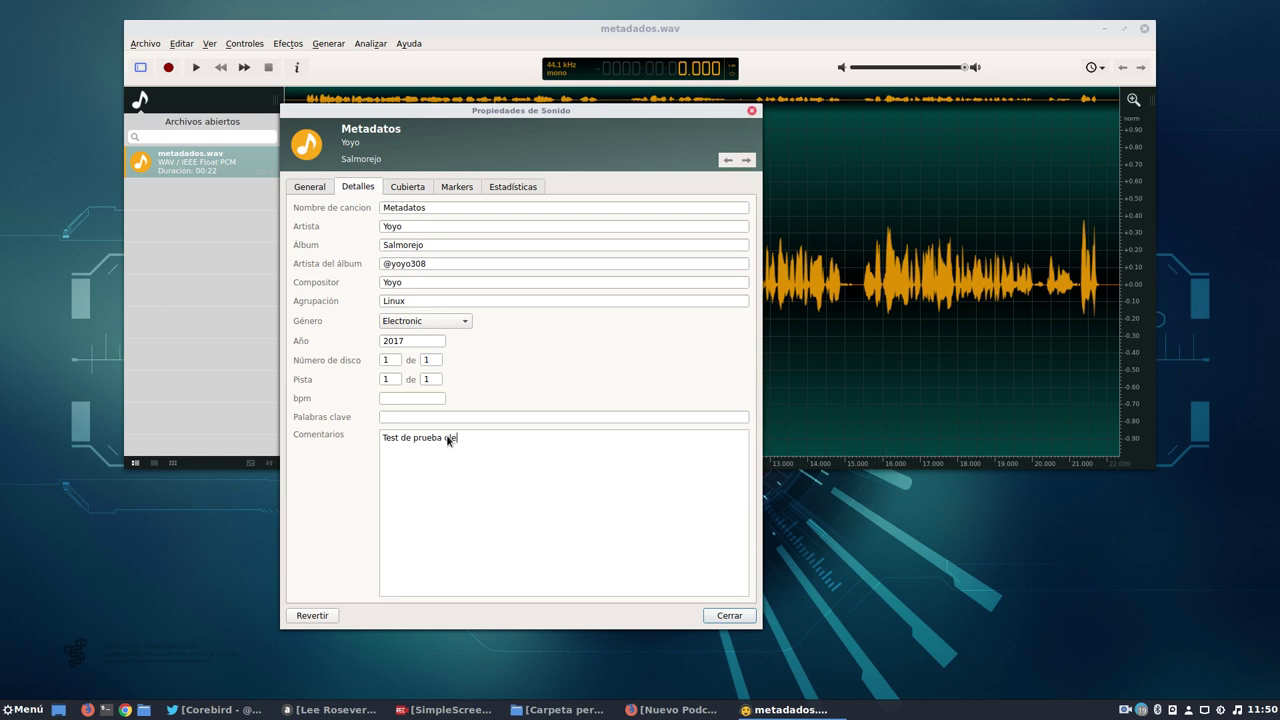
click(405, 191)
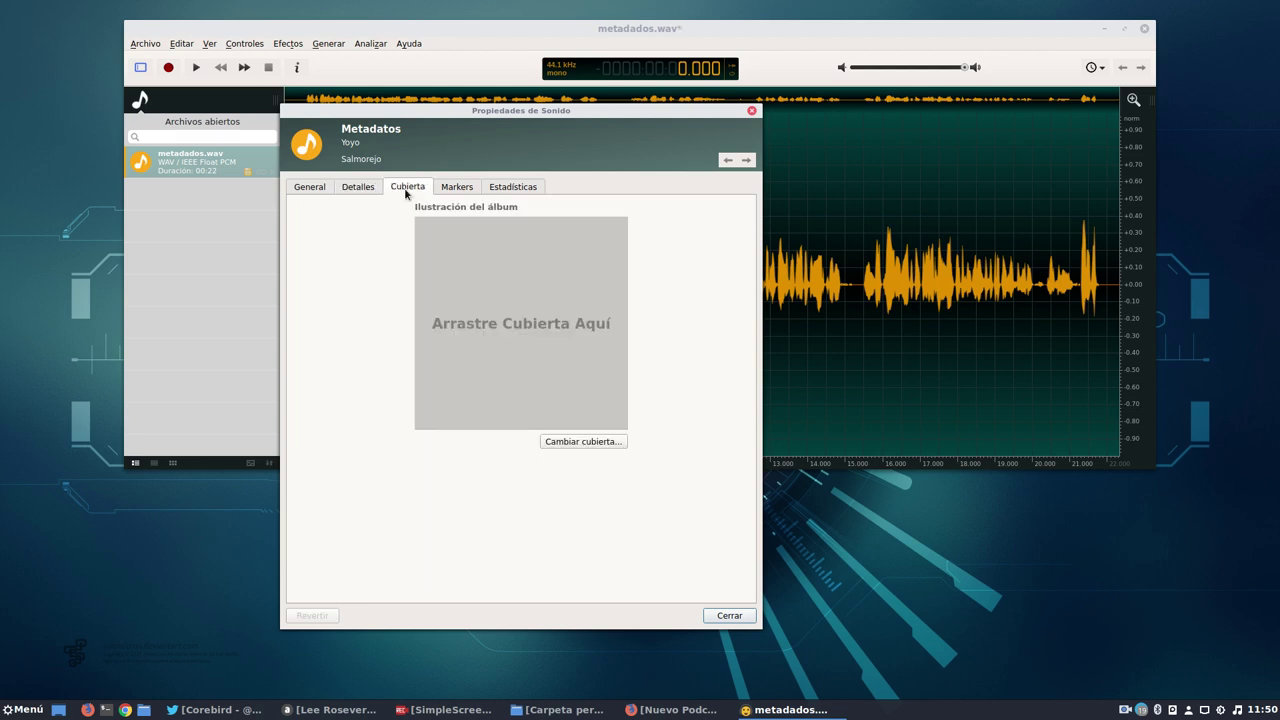
Drop killallradio-400x400.png from the home folder onto the Cubierta area as the album cover.
click(541, 711)
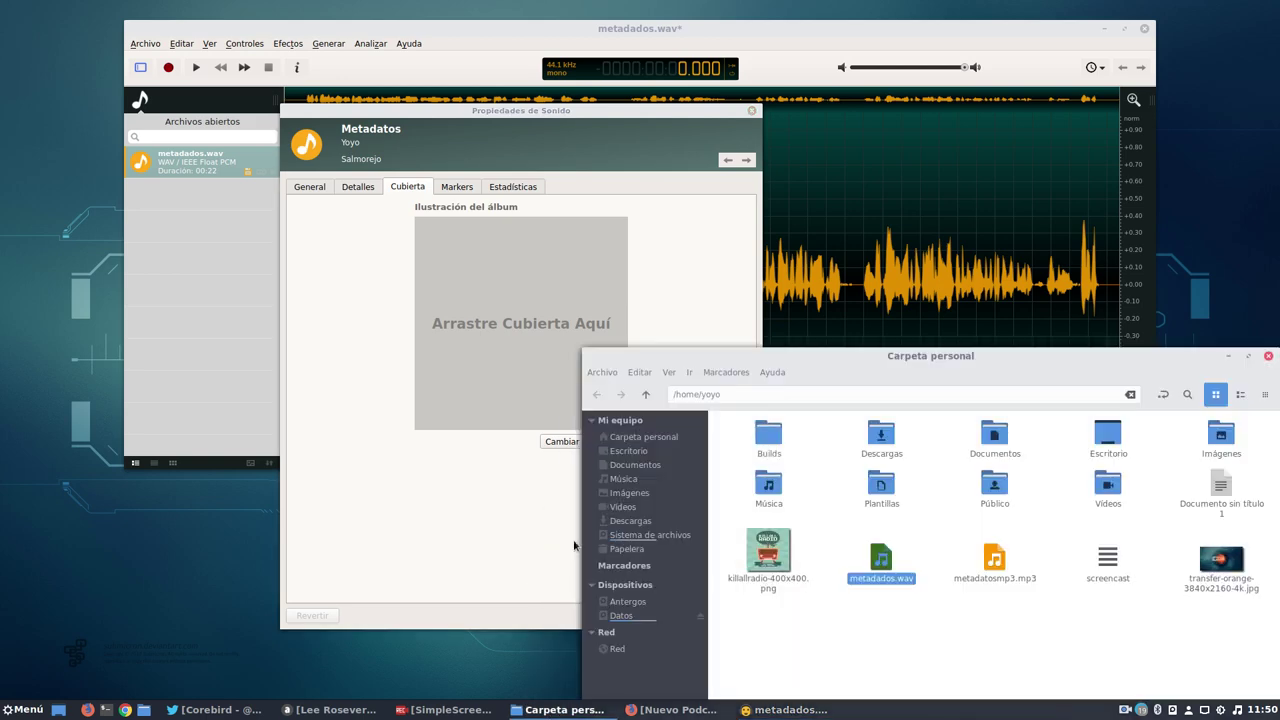
drag(768, 553, 560, 327)
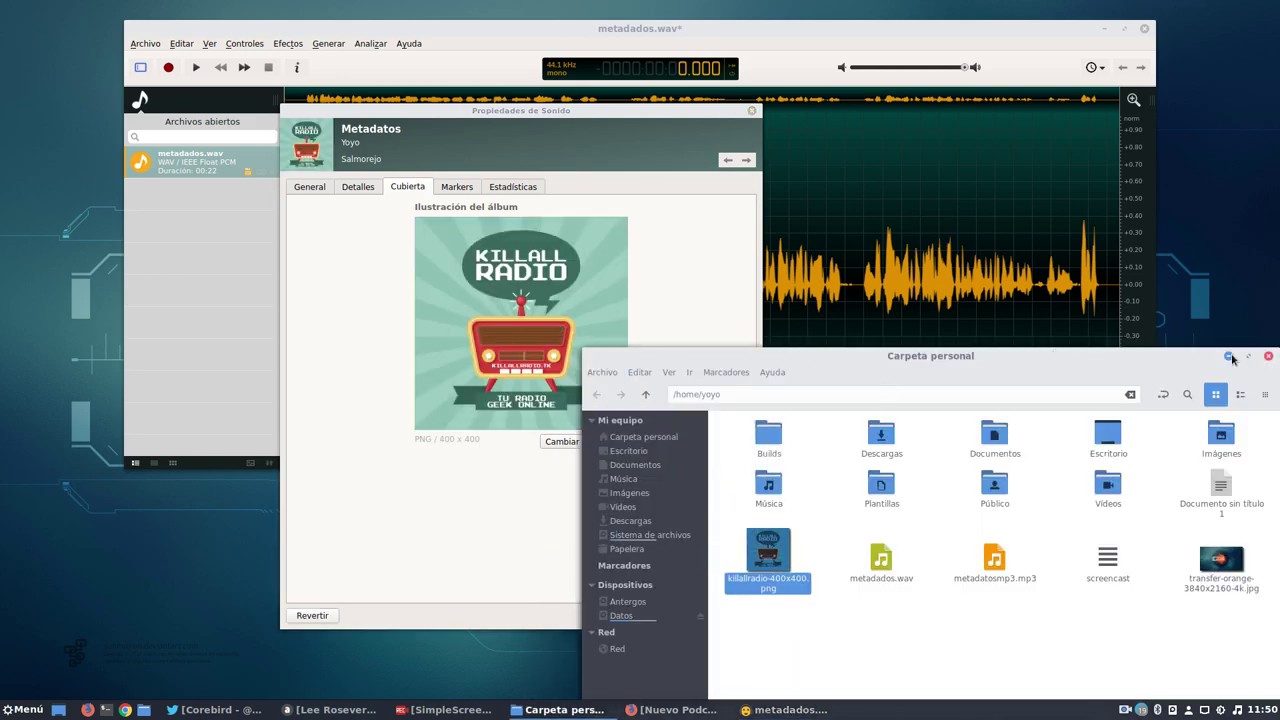
click(1229, 357)
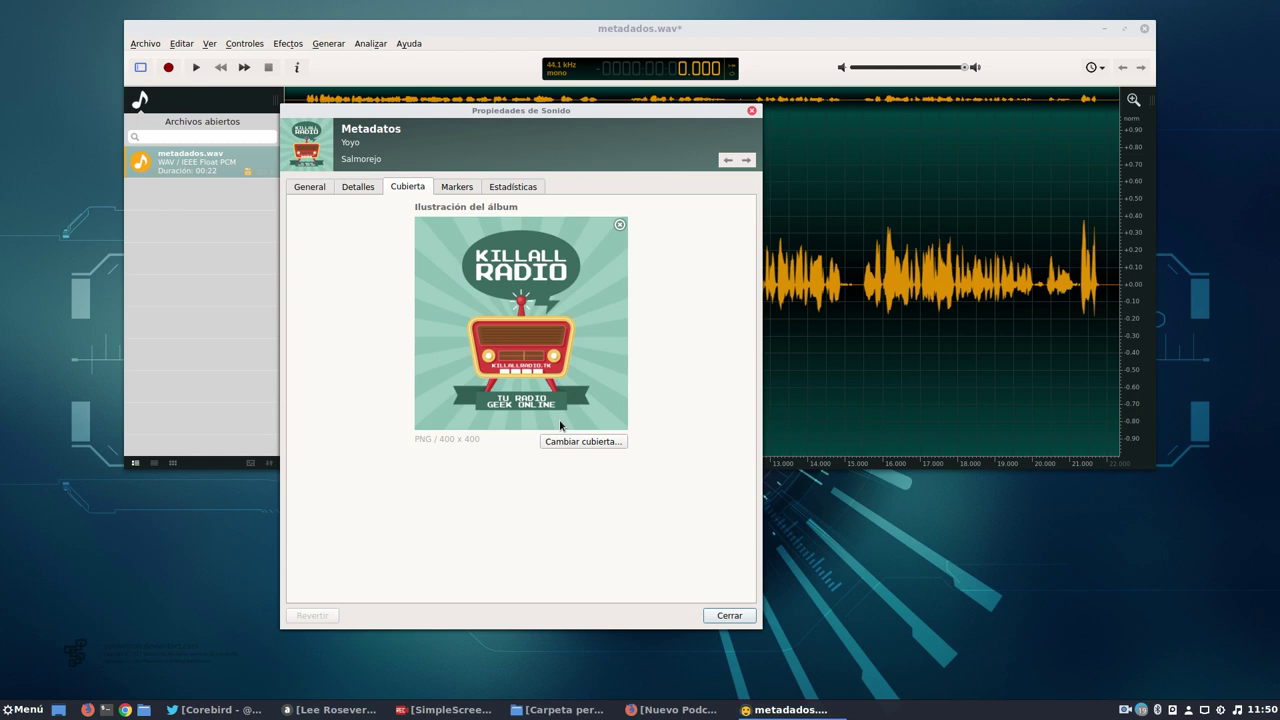
Review the track details, statistics, markers, cover and general tabs, then close the sound properties.
click(357, 187)
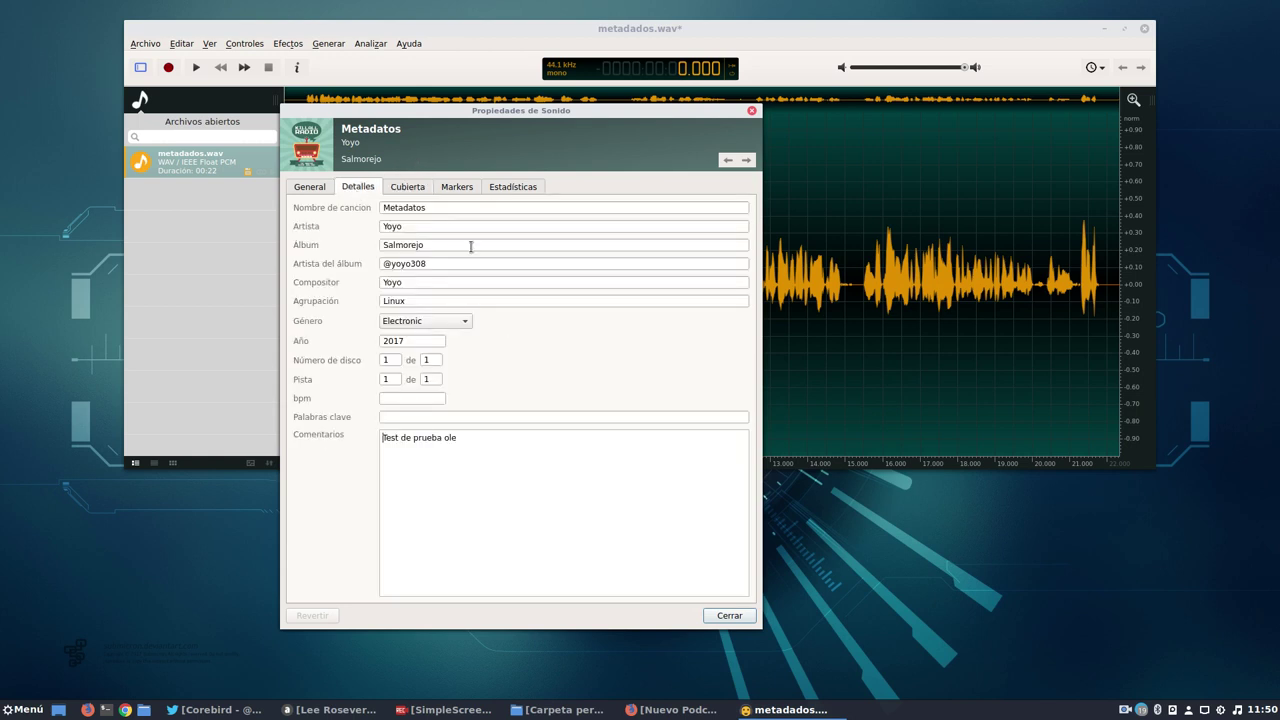
click(517, 193)
click(457, 188)
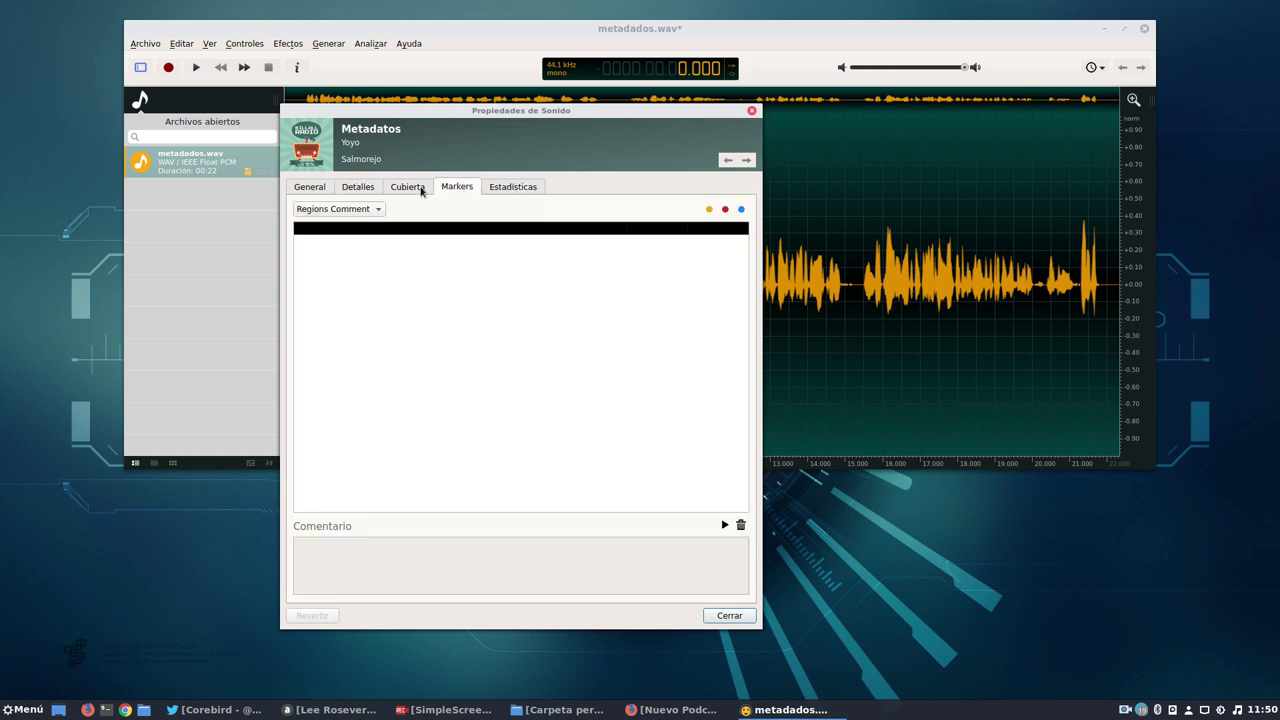
click(410, 188)
click(359, 190)
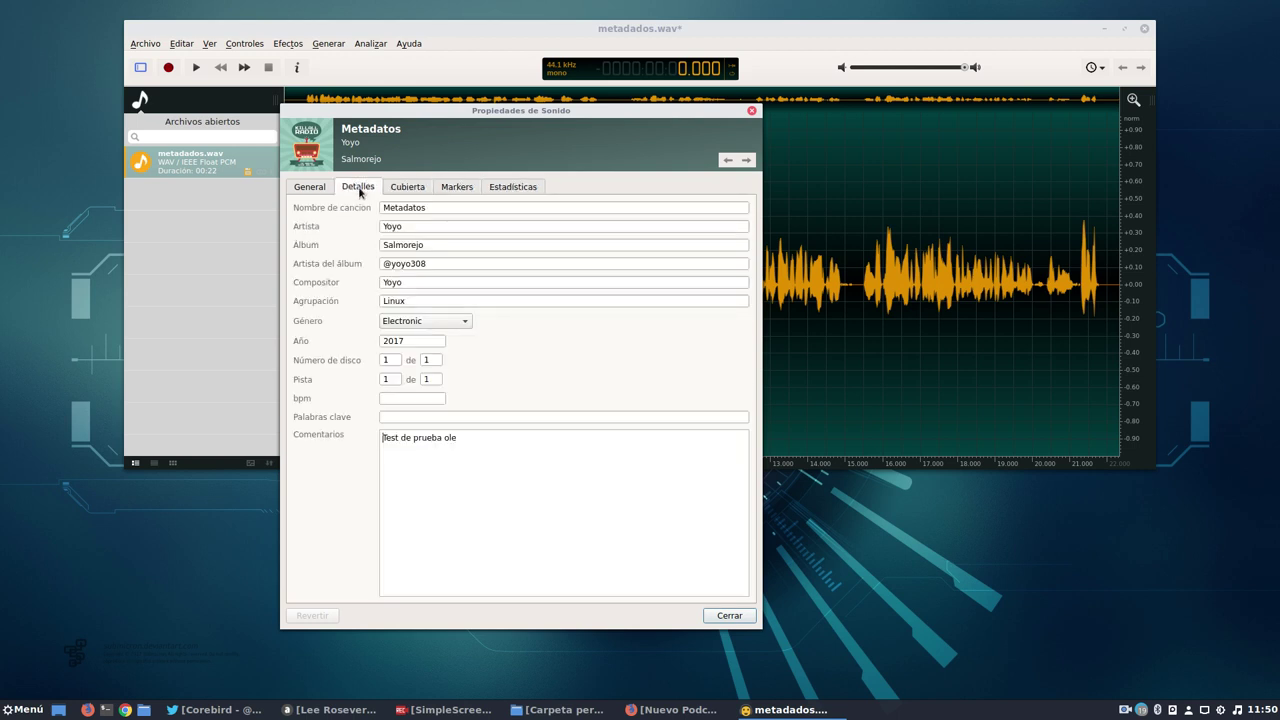
click(307, 189)
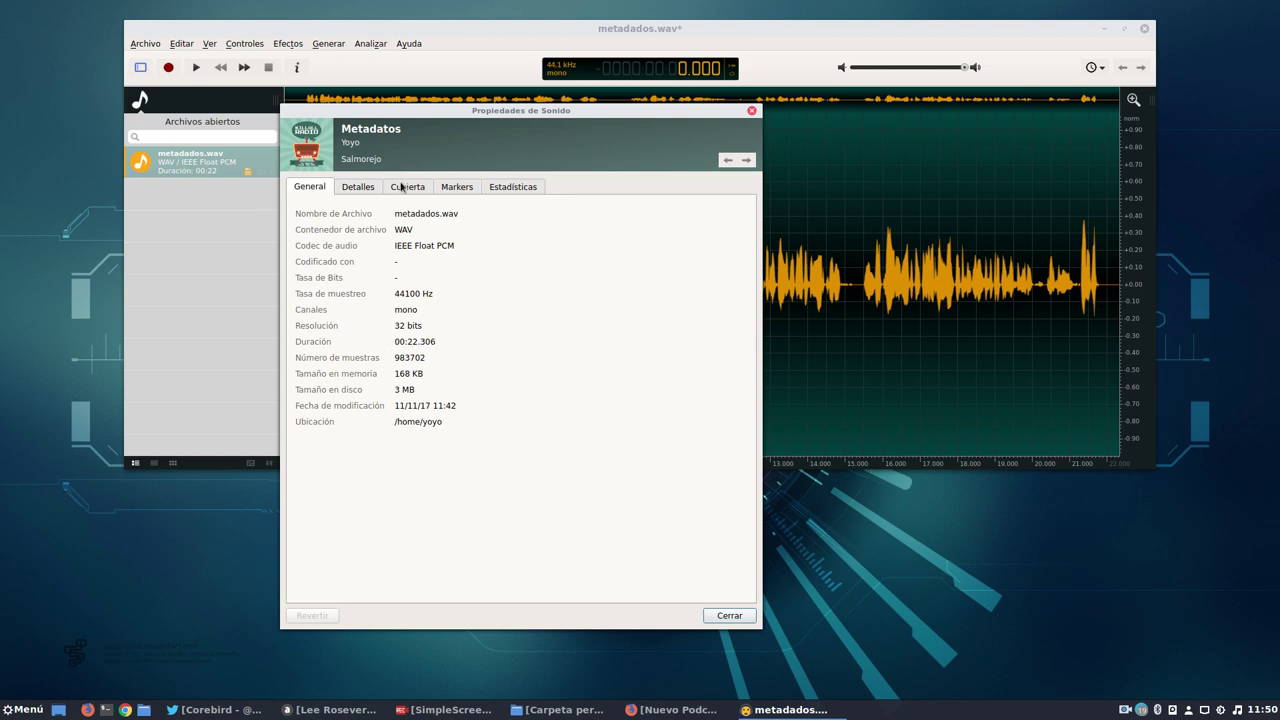
click(360, 190)
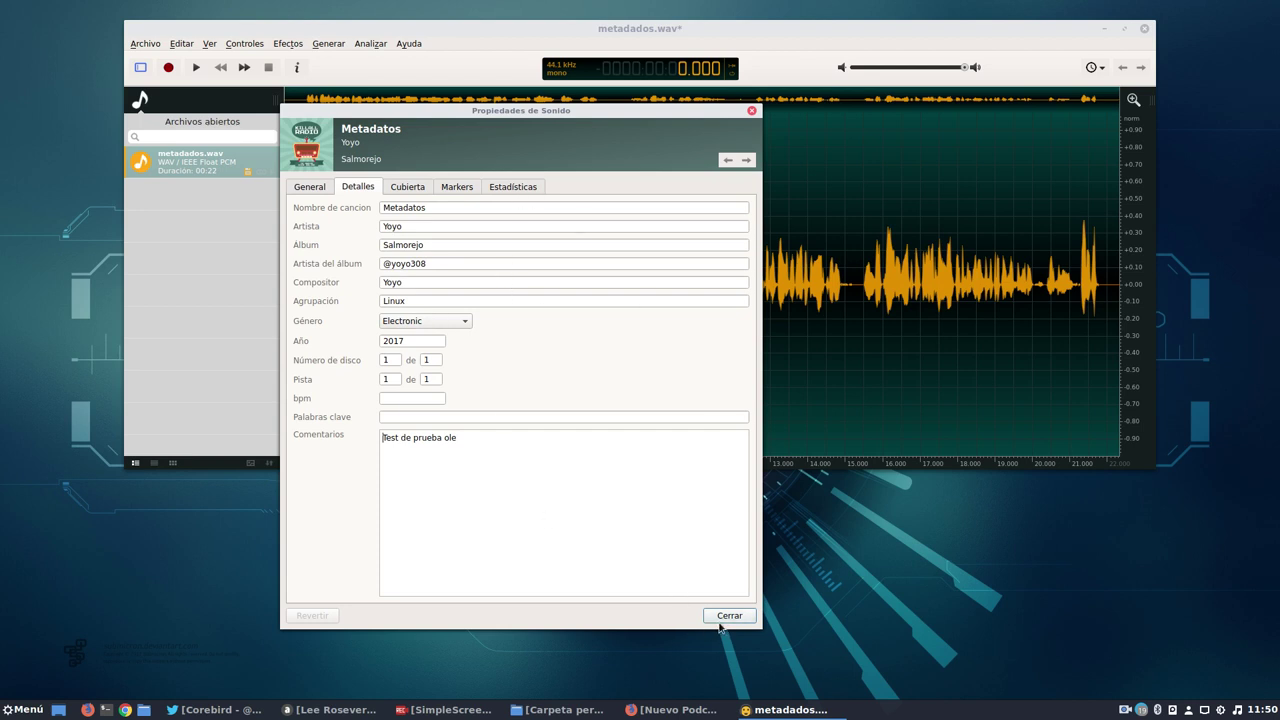
click(729, 616)
click(150, 44)
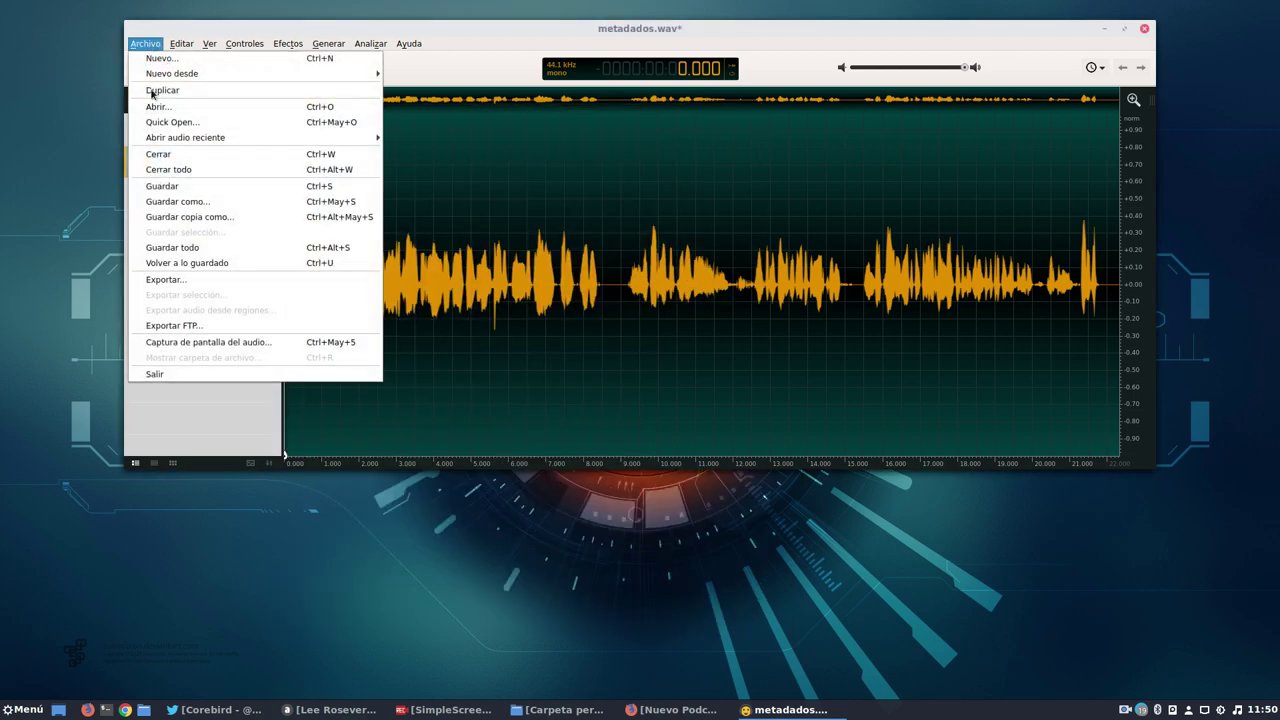
Start an export in MP3 format with the bit rate set to 80 kbps.
click(176, 283)
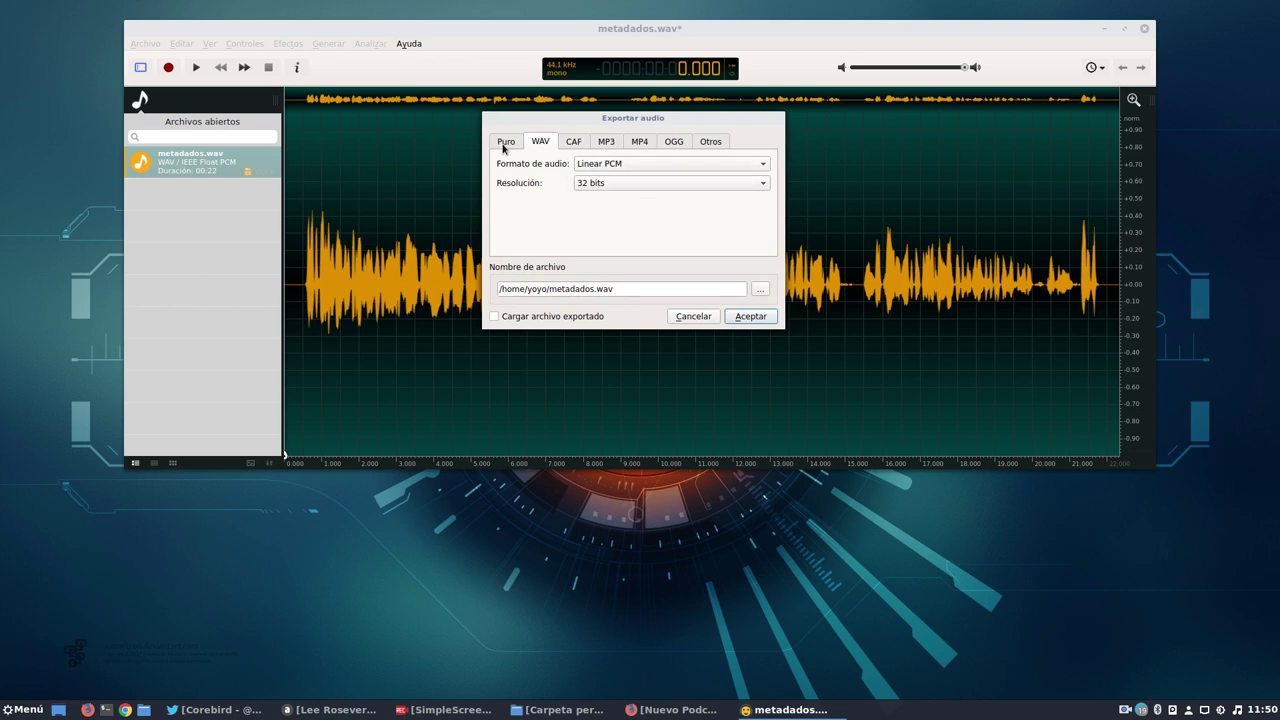
click(506, 145)
click(539, 145)
click(572, 145)
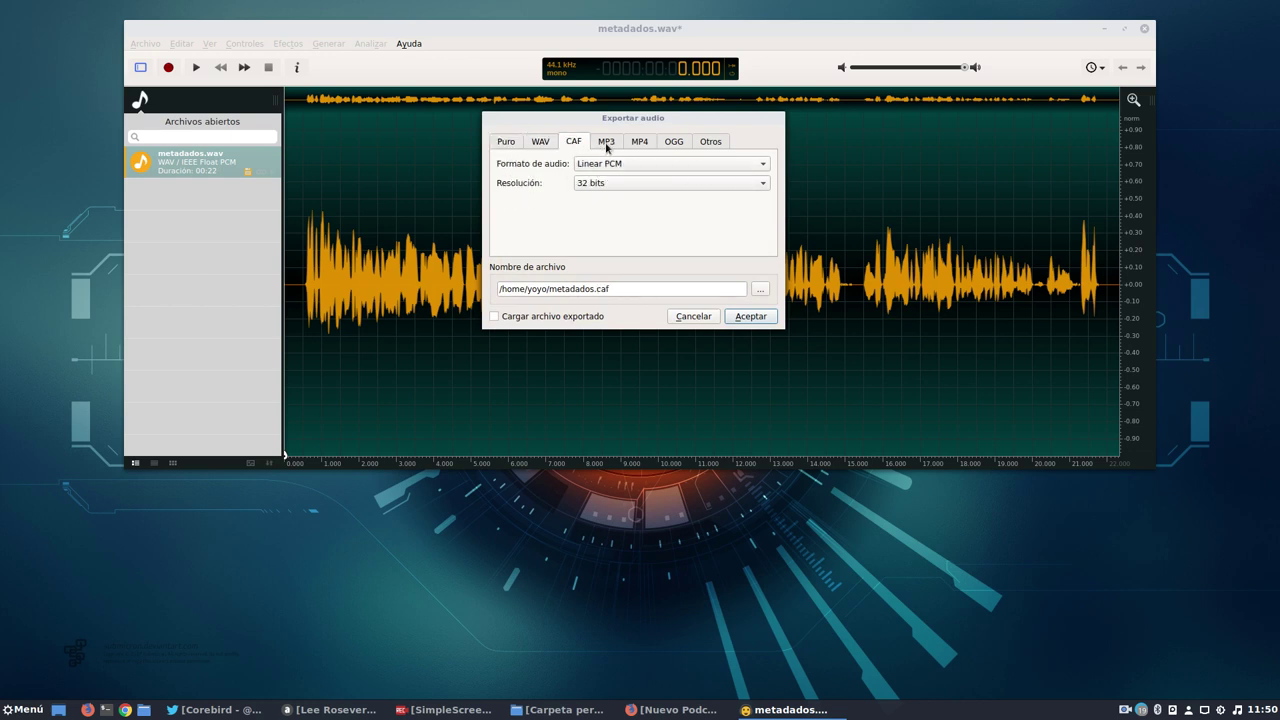
click(606, 143)
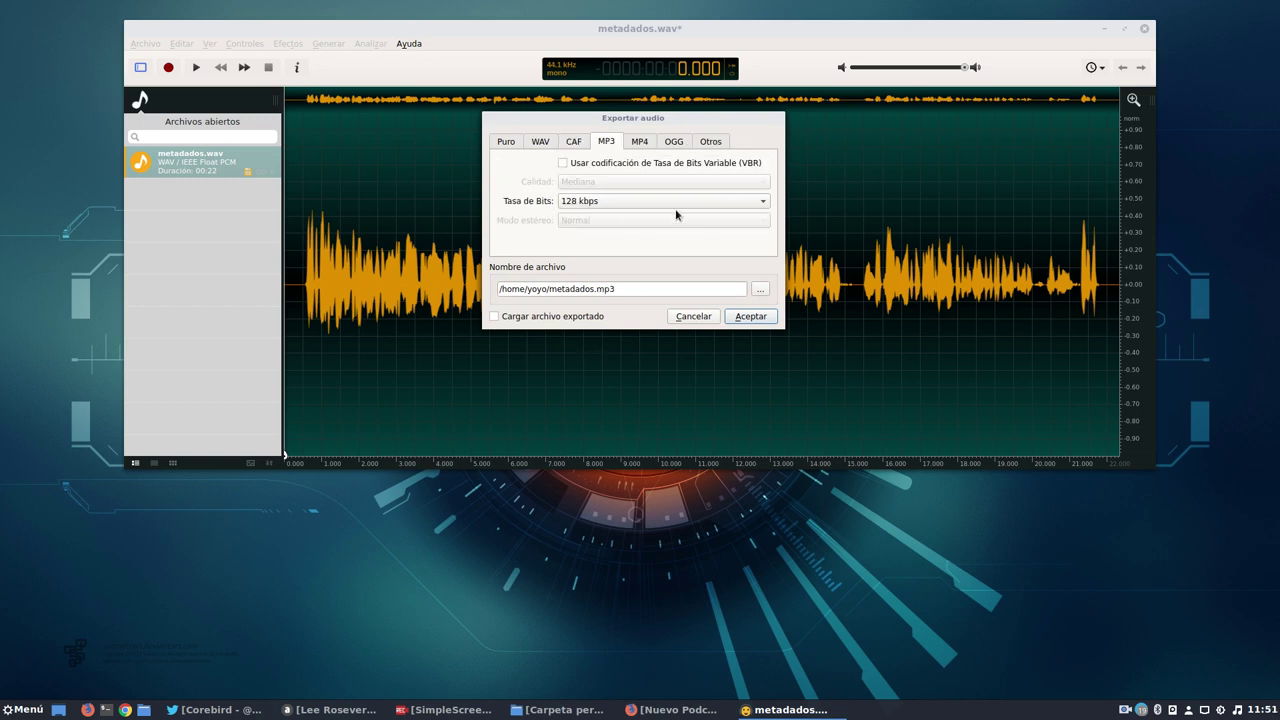
click(614, 203)
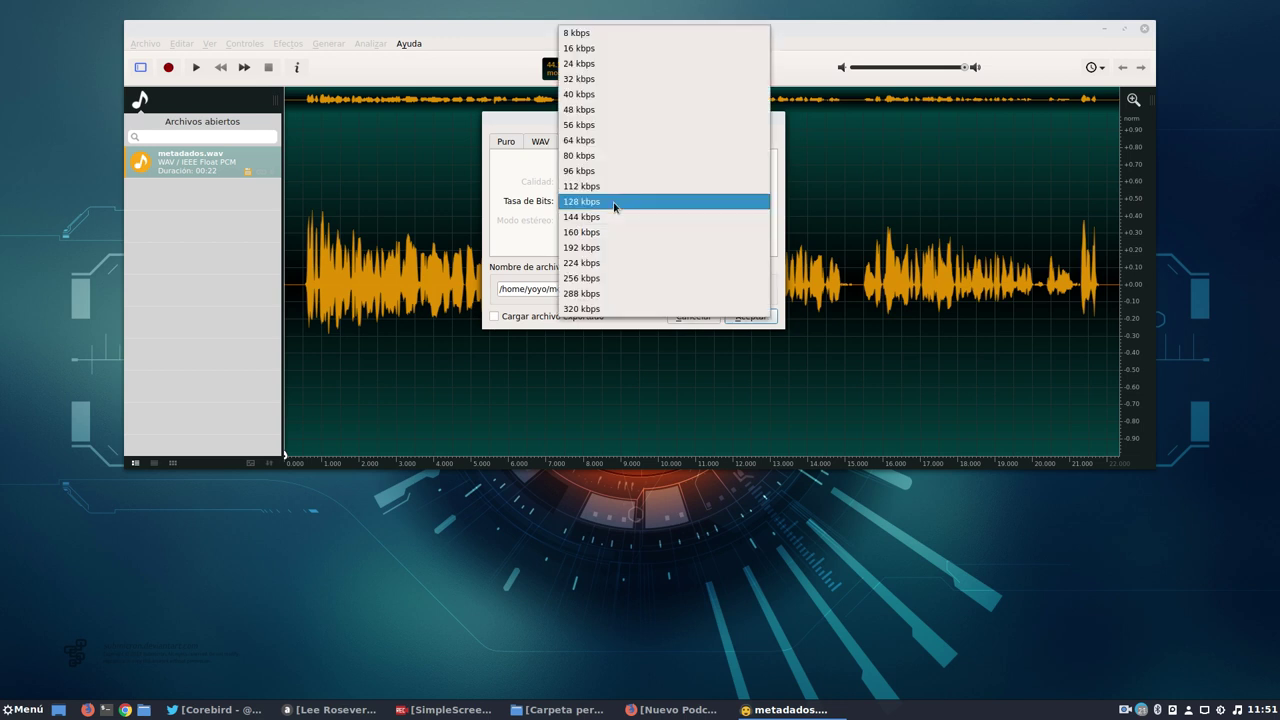
click(592, 157)
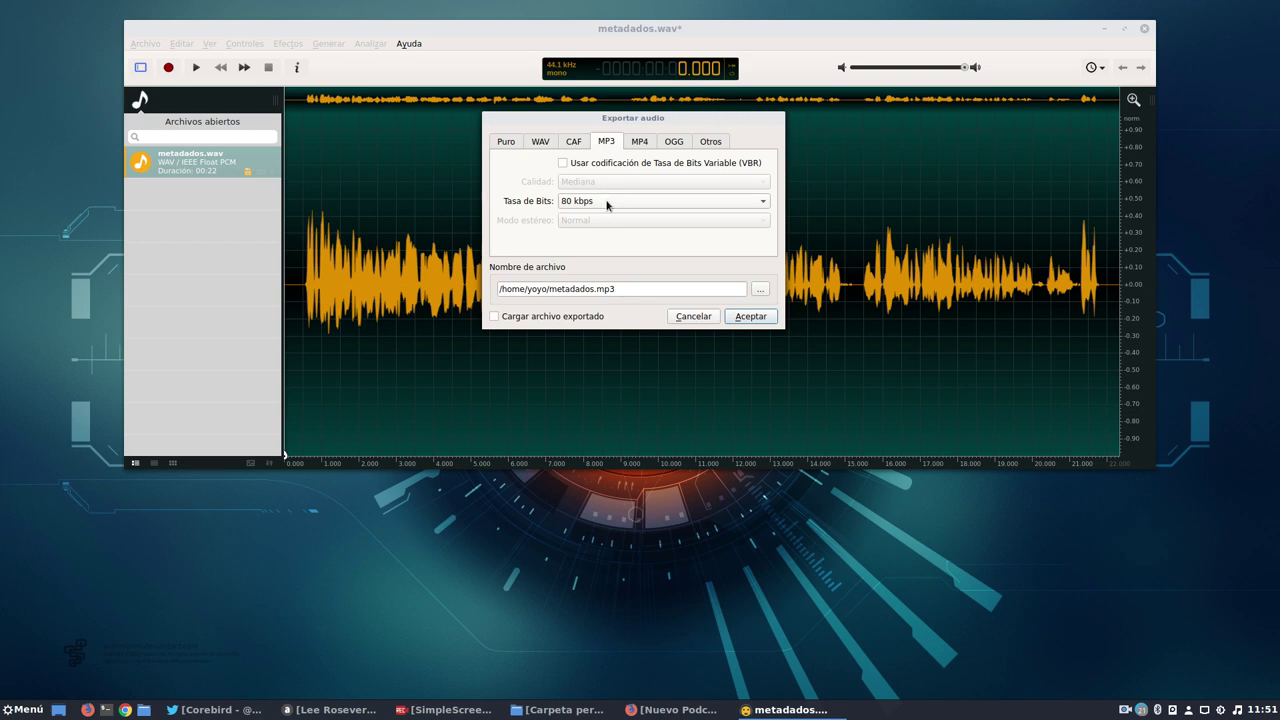
Name the export metadados-ocenaudio.mp3, confirm it, and minimize ocenaudio.
click(591, 288)
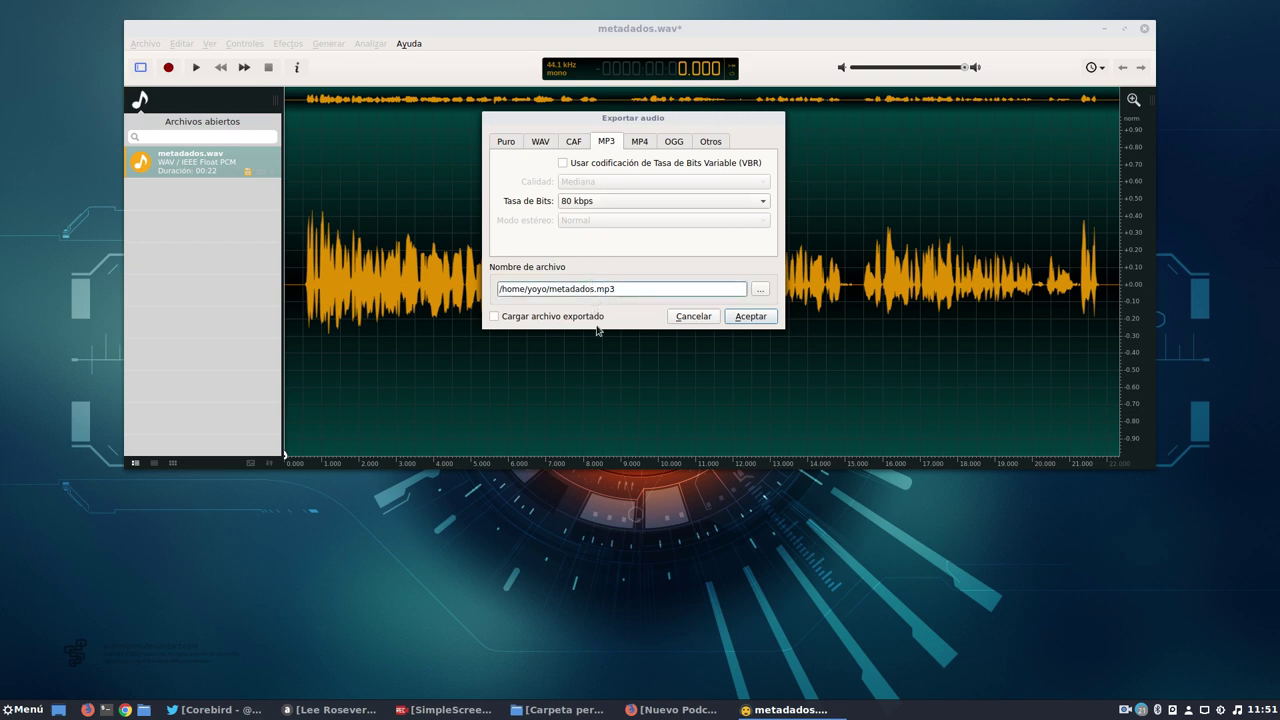
key(Right)
text(-ocenaudio)
click(750, 316)
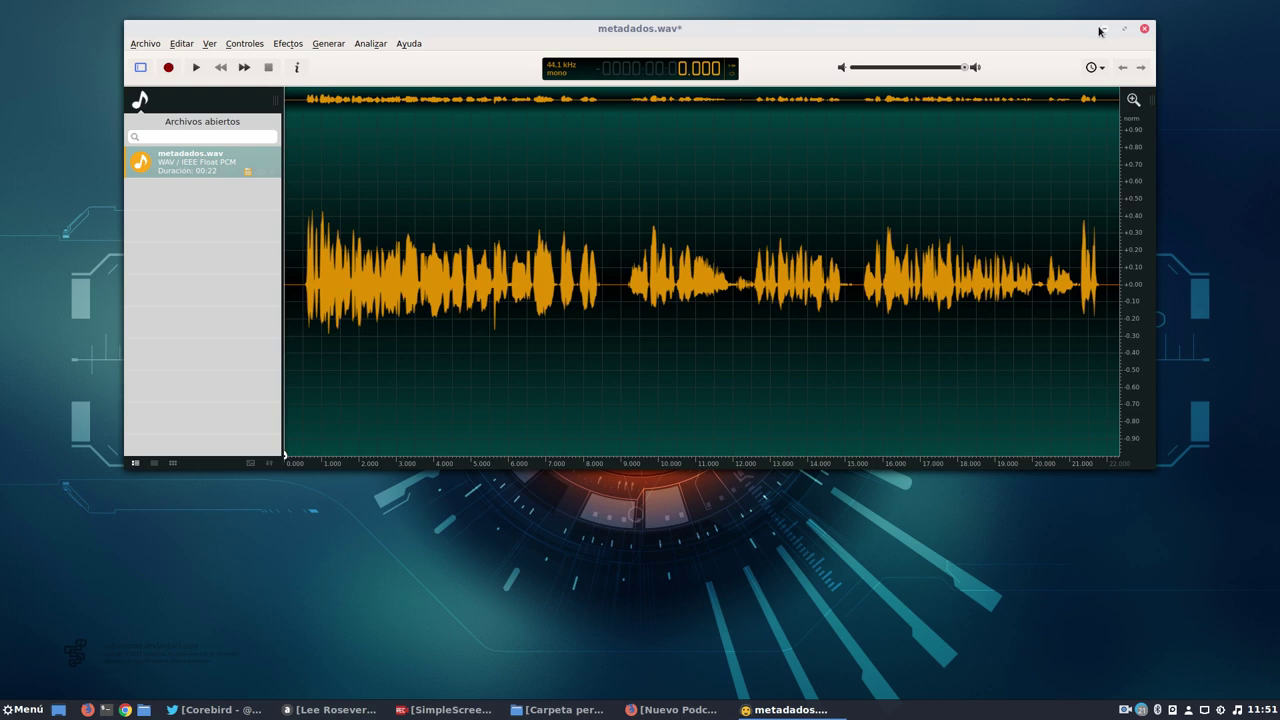
click(1104, 29)
Restore the home folder and select metadados-ocenaudio.mp3 to check its 260.5 kB size.
click(557, 709)
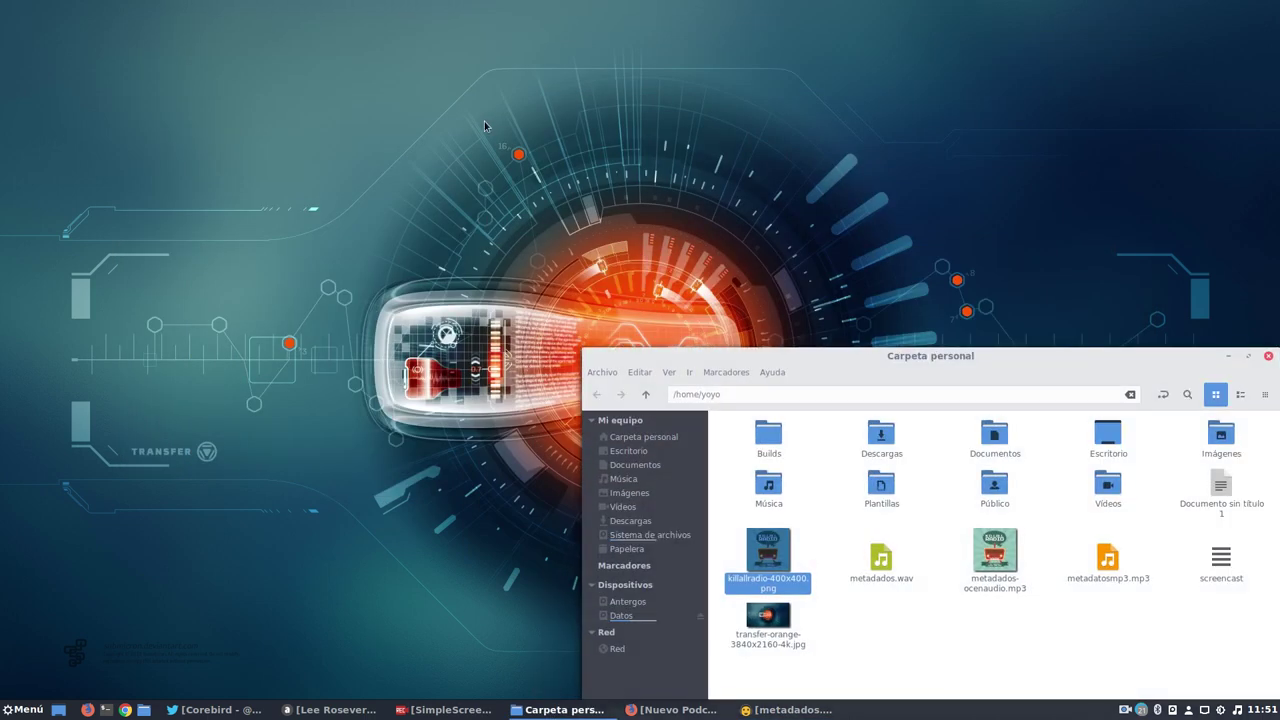
drag(920, 351, 509, 152)
click(517, 447)
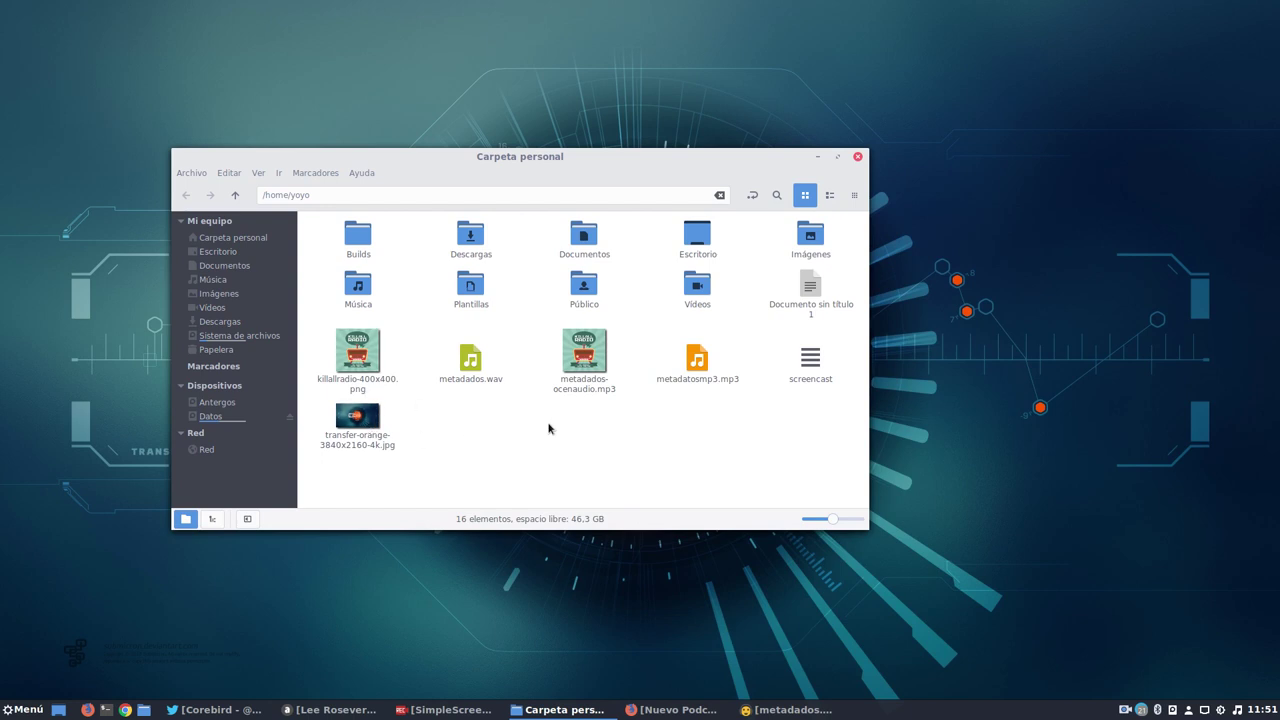
click(585, 361)
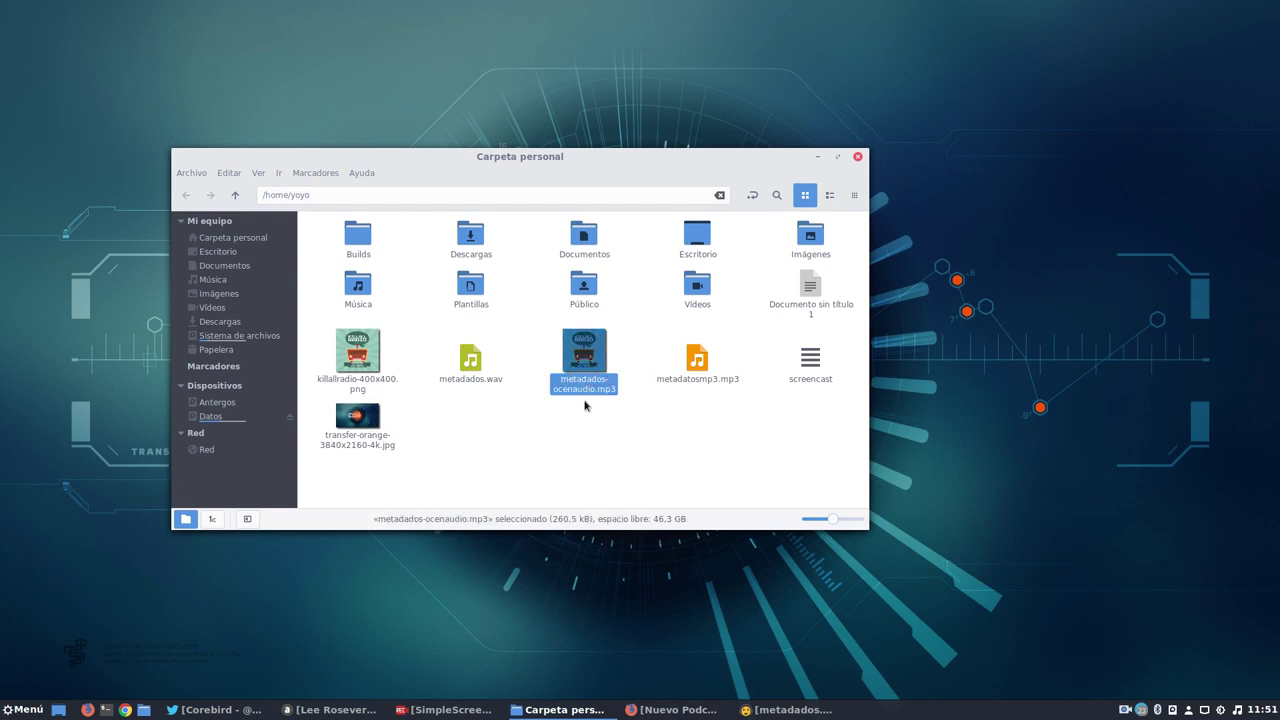
click(596, 376)
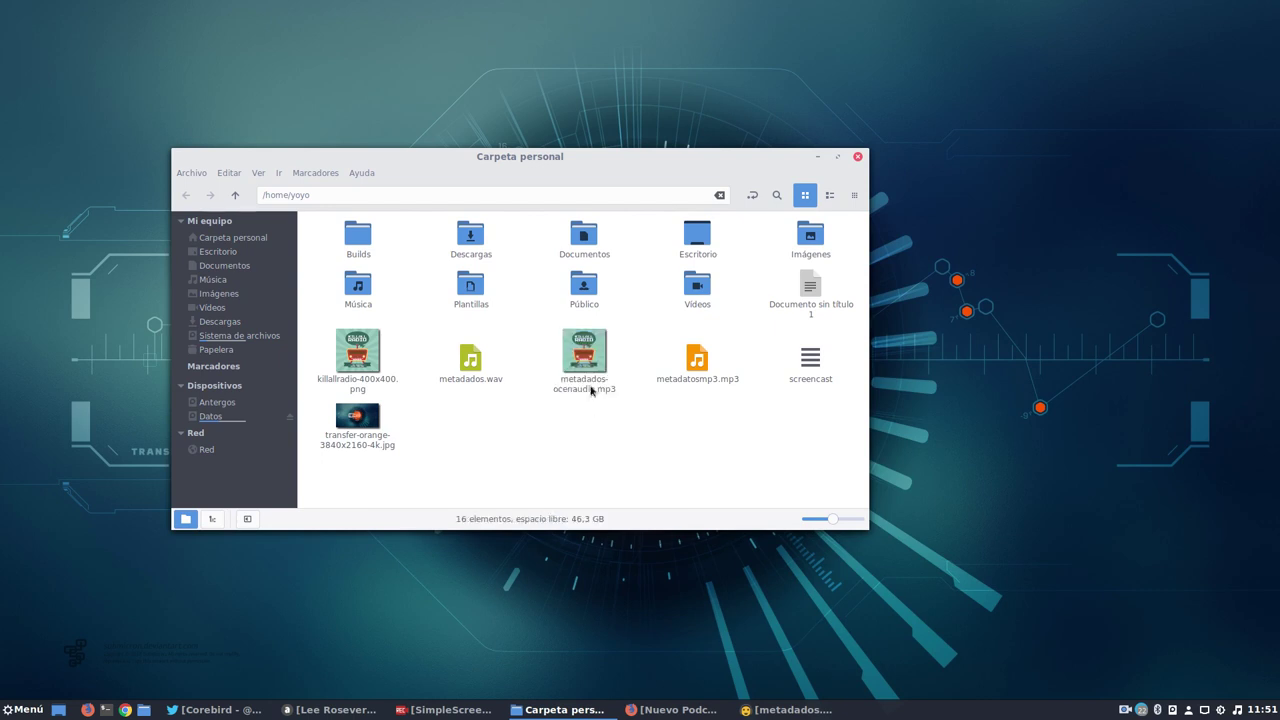
click(348, 368)
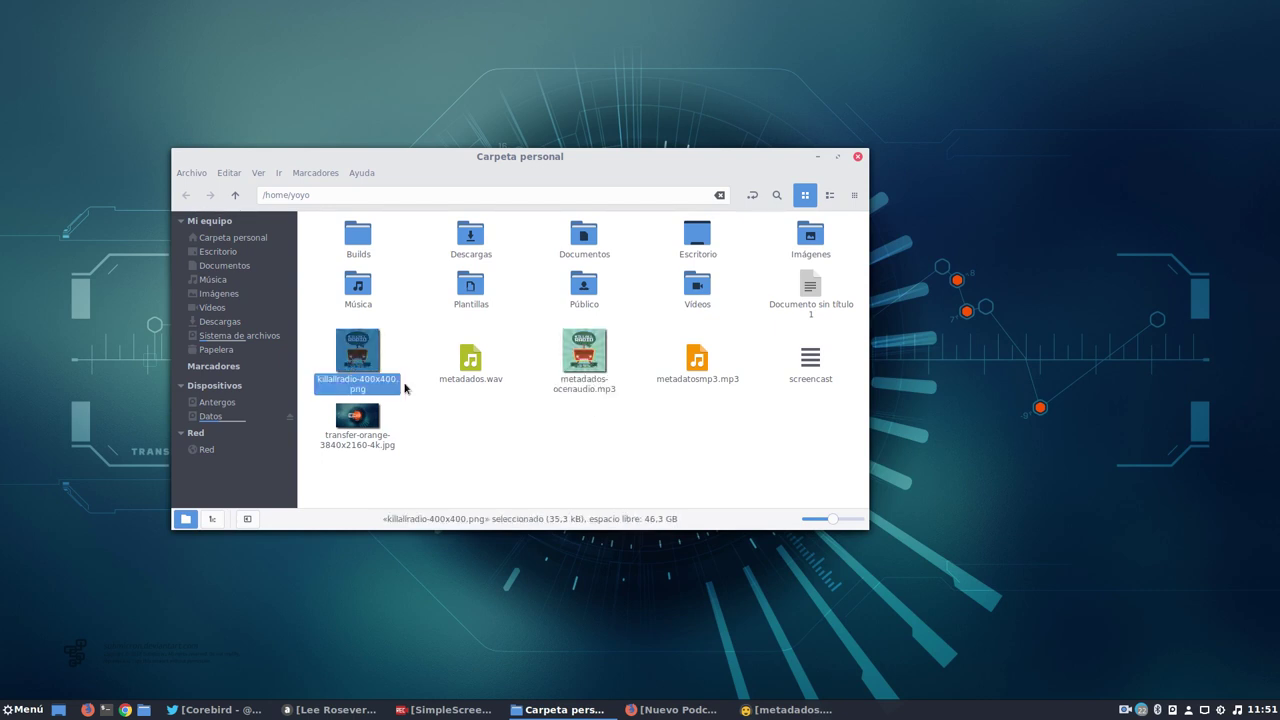
click(590, 375)
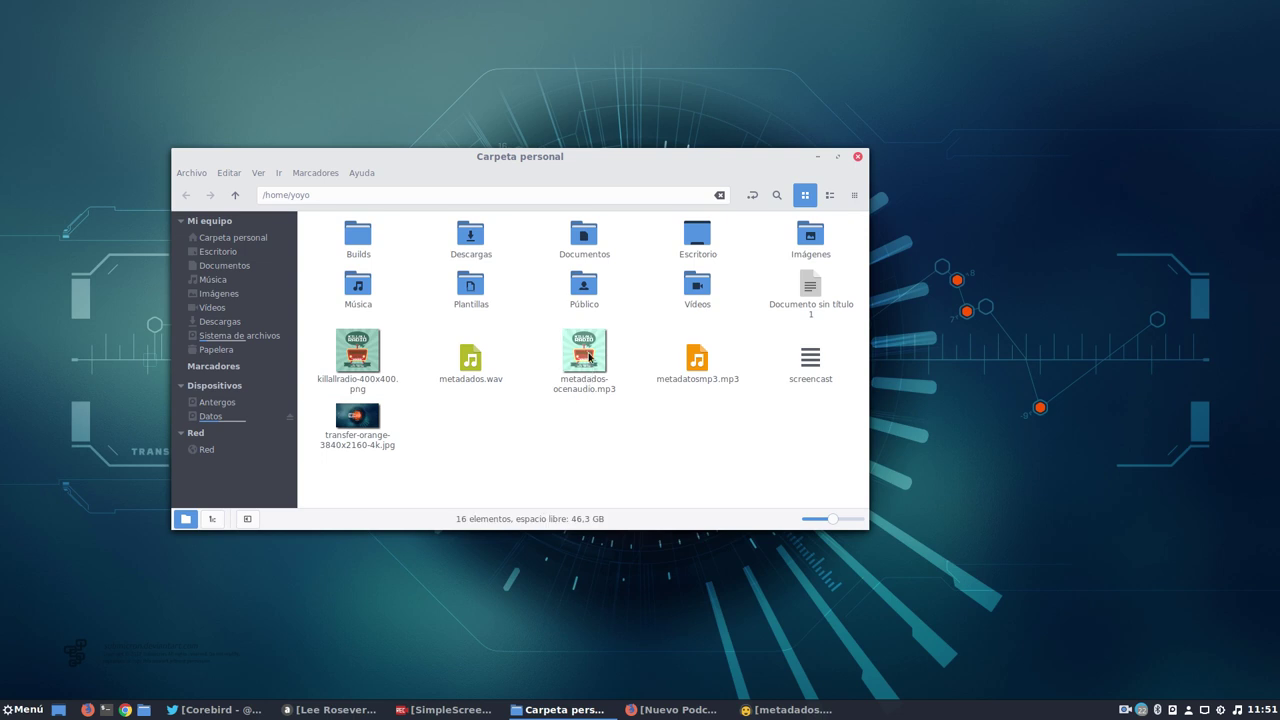
Play metadados-ocenaudio.mp3 in VLC to confirm the Killall Radio cover, then close VLC.
right_click(594, 356)
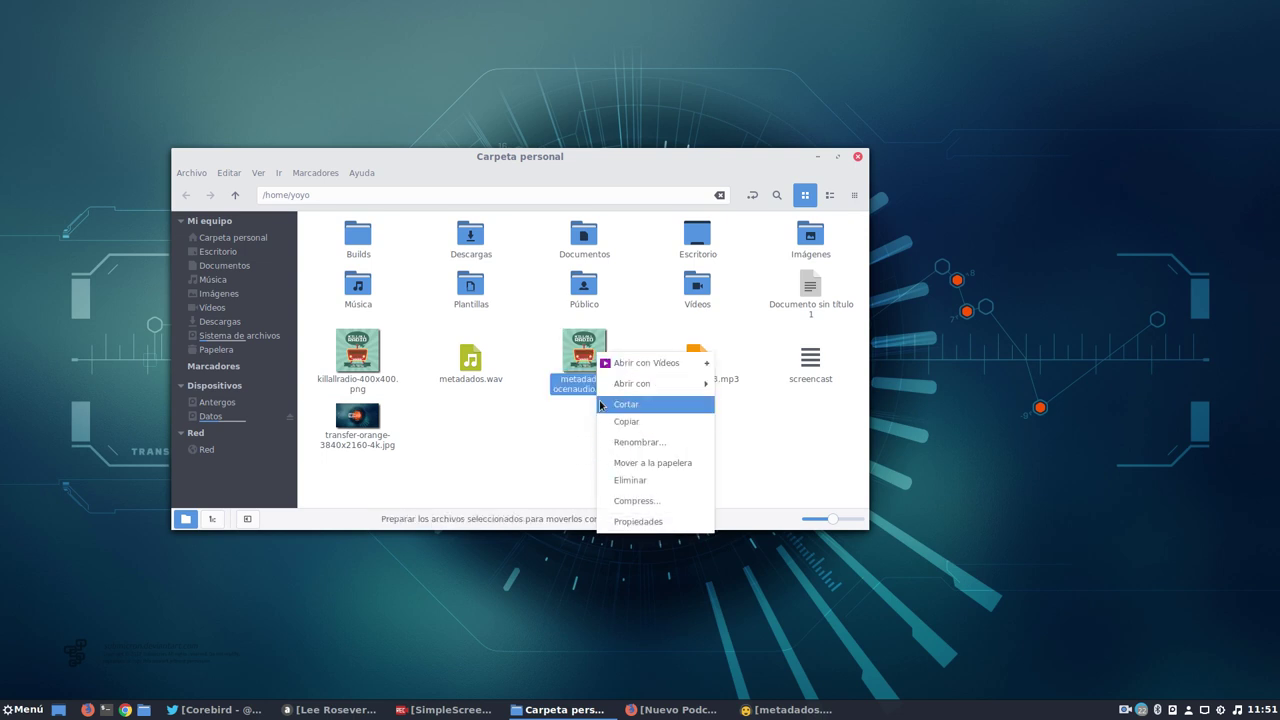
mouse_move(645, 384)
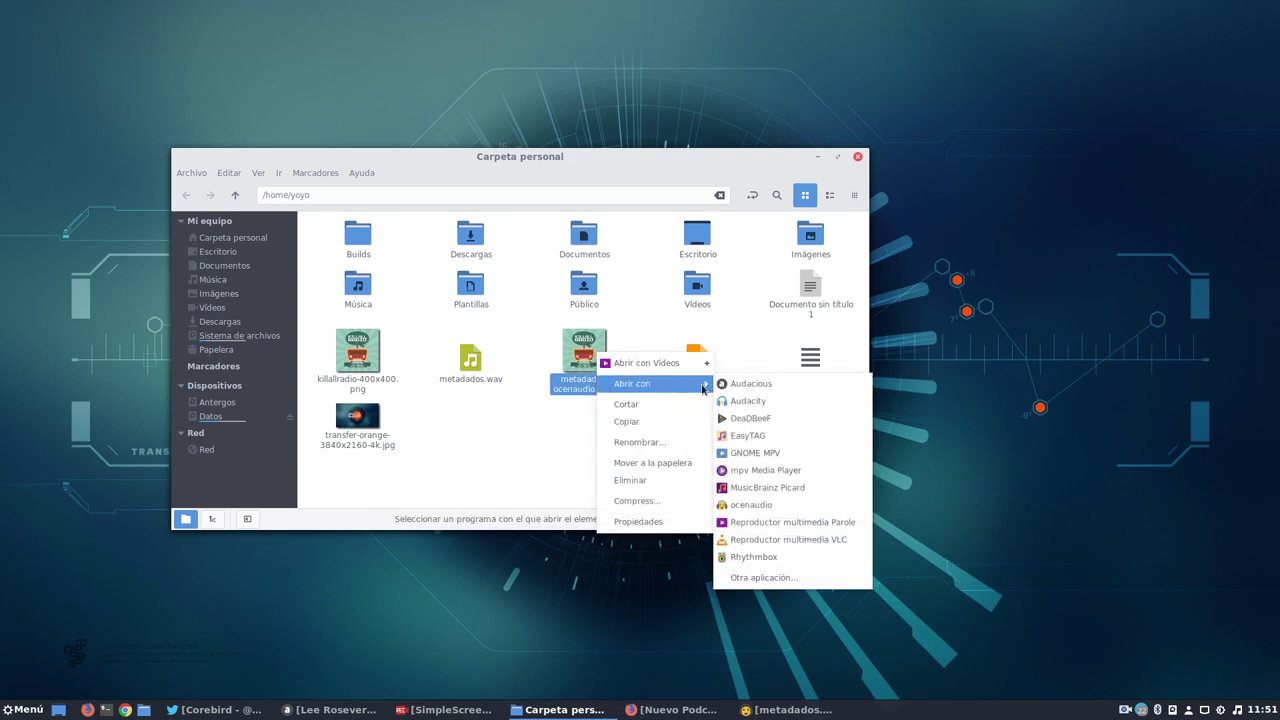
click(763, 540)
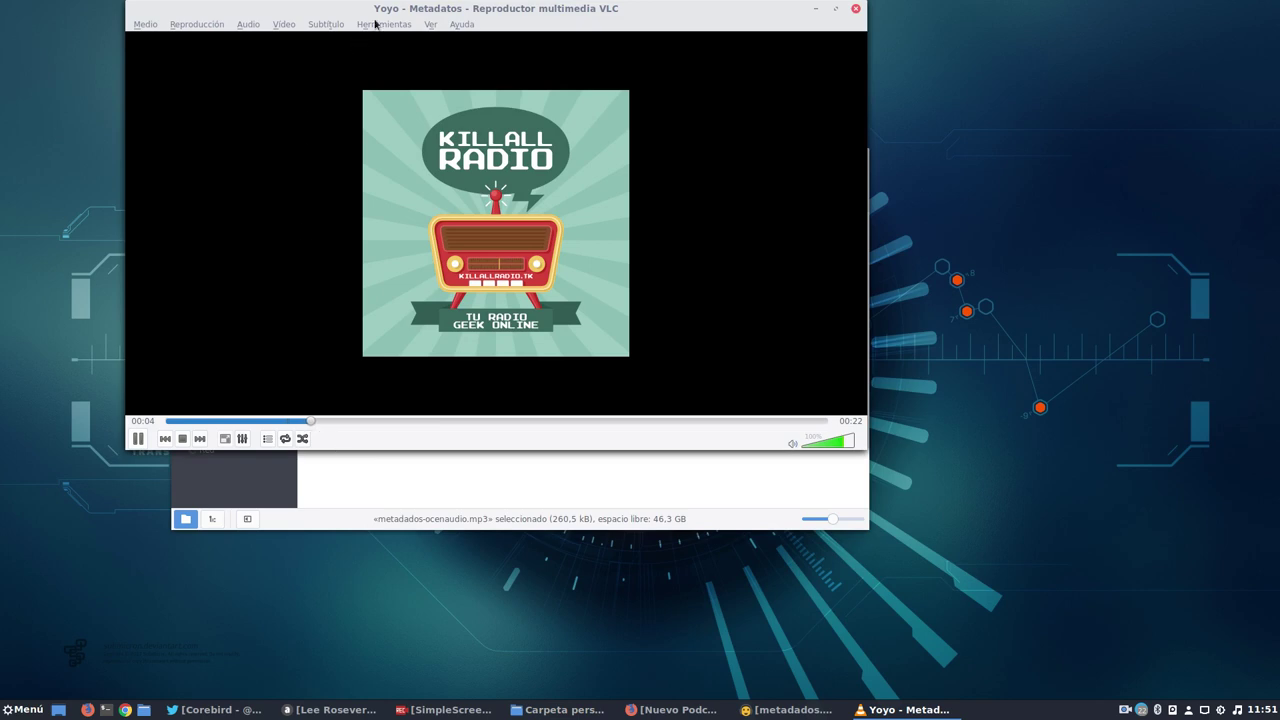
click(855, 8)
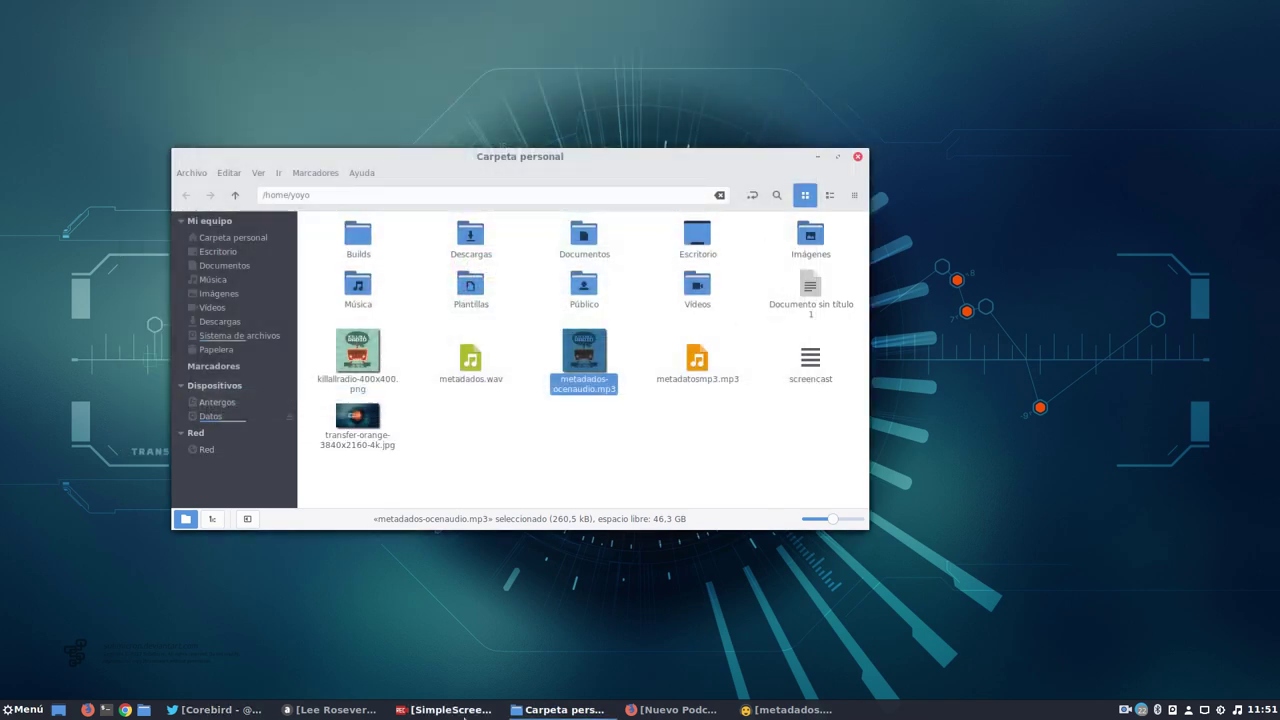
Run mediainfo in a new terminal on metadados-ocenaudio.mp3 dragged in from the home folder.
drag(578, 155, 450, 43)
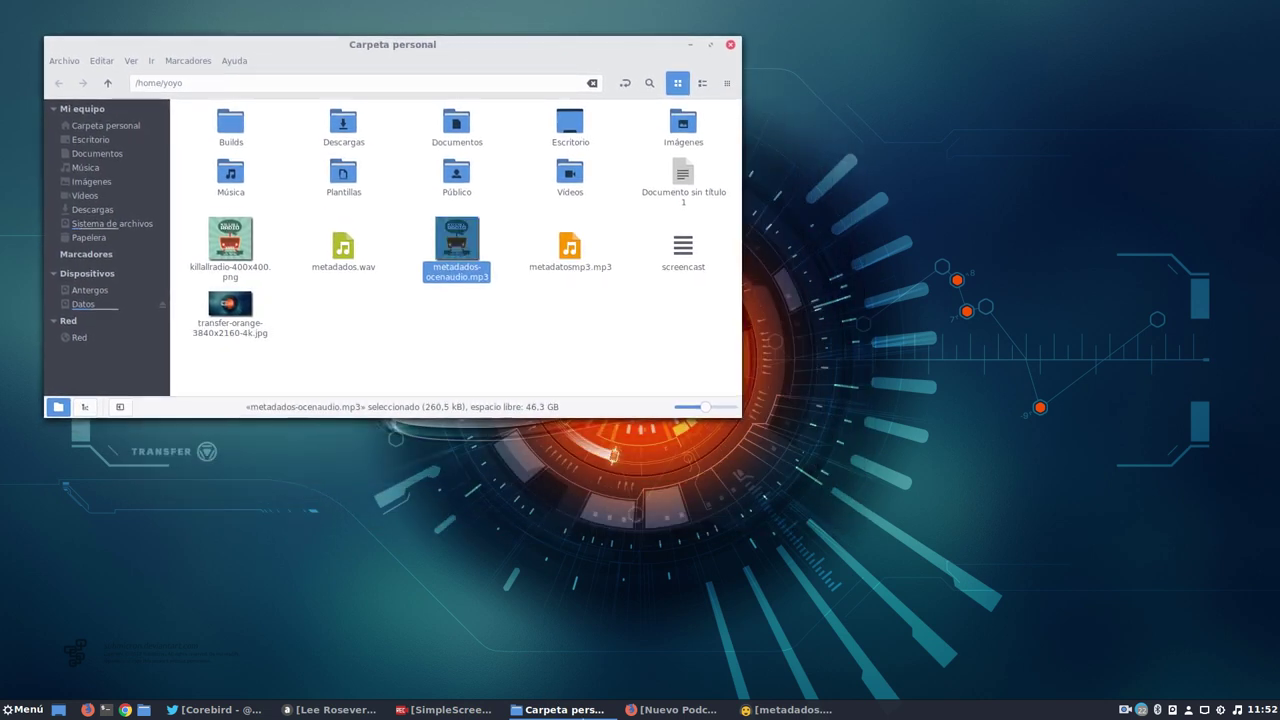
click(118, 710)
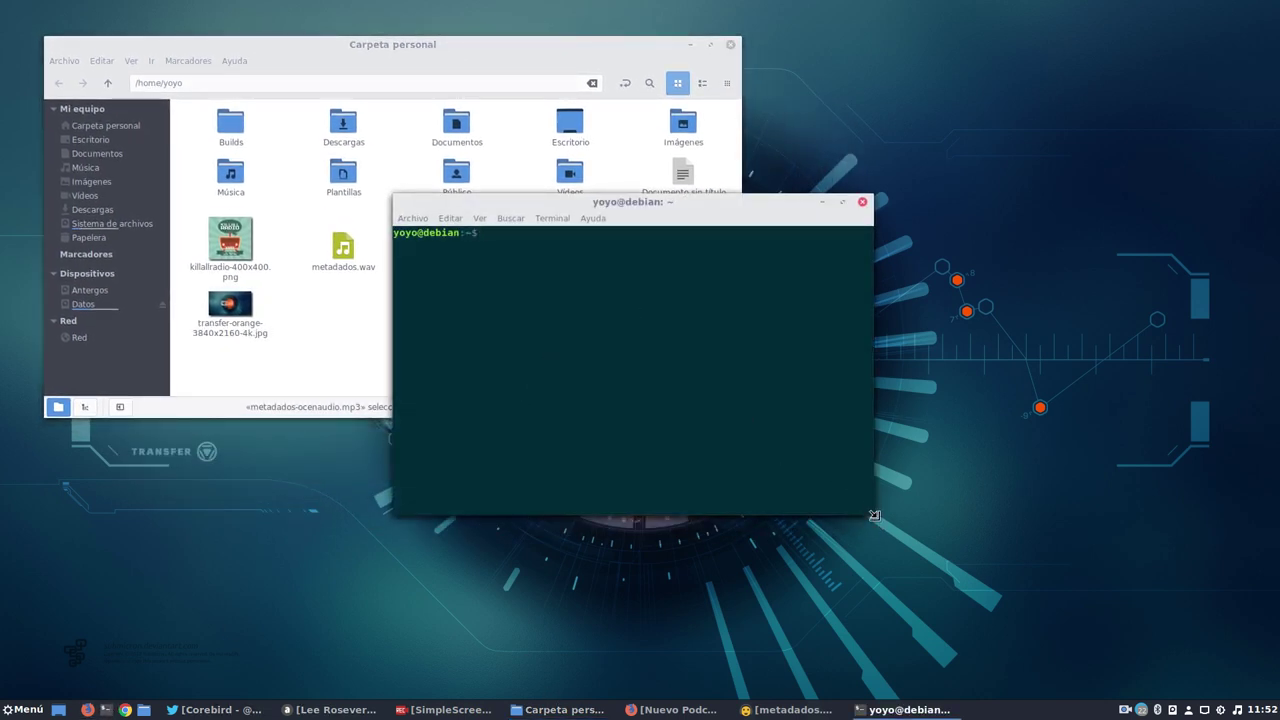
drag(874, 515, 1204, 622)
text(me)
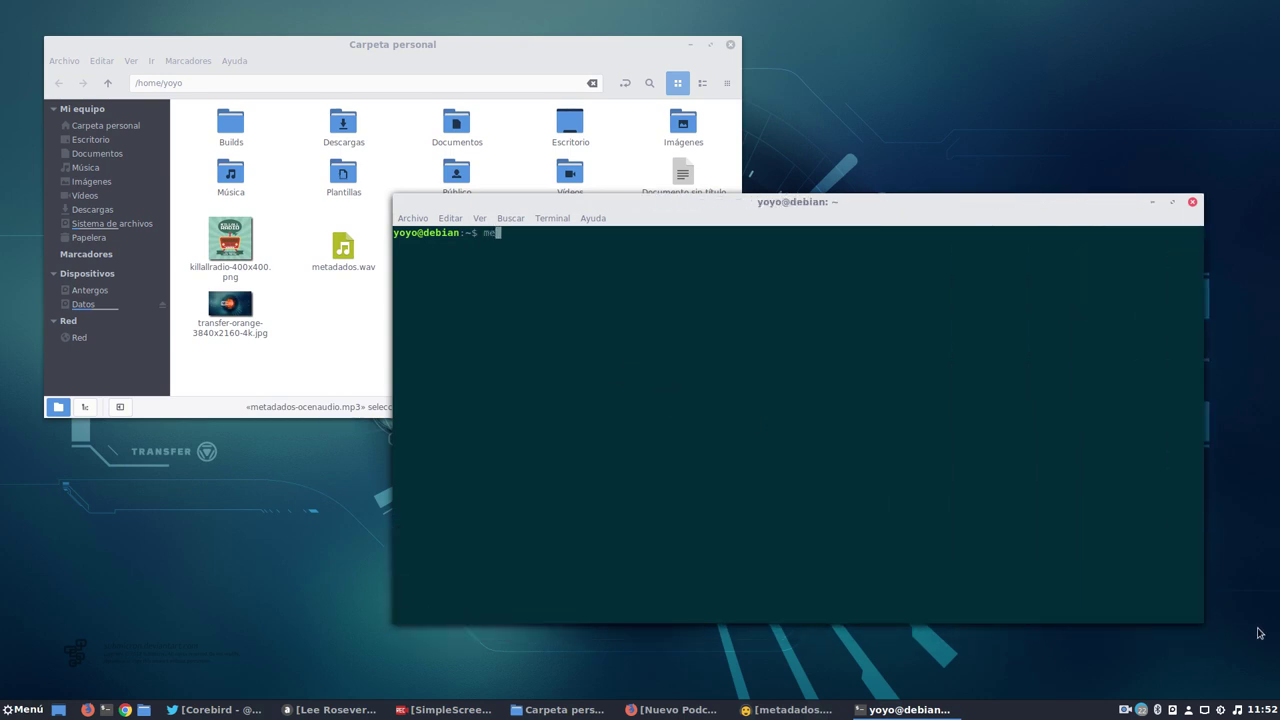
text(diainfo)
drag(794, 206, 722, 356)
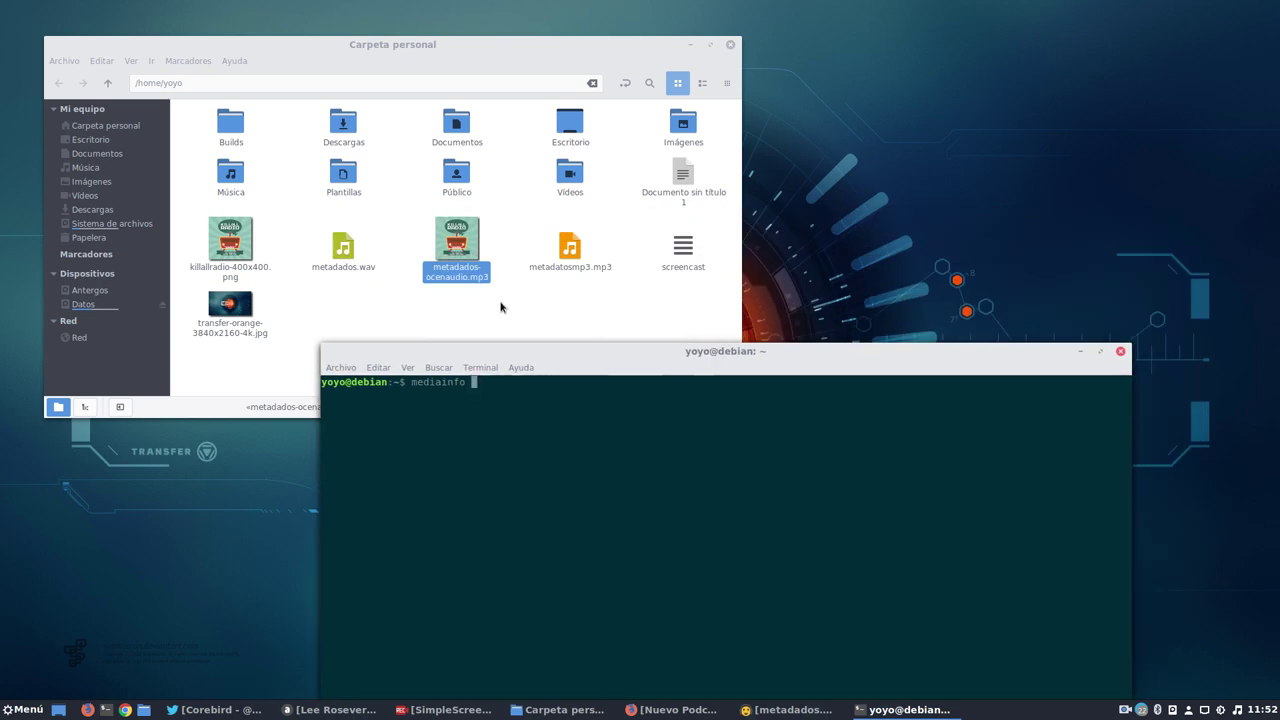
drag(456, 240, 800, 580)
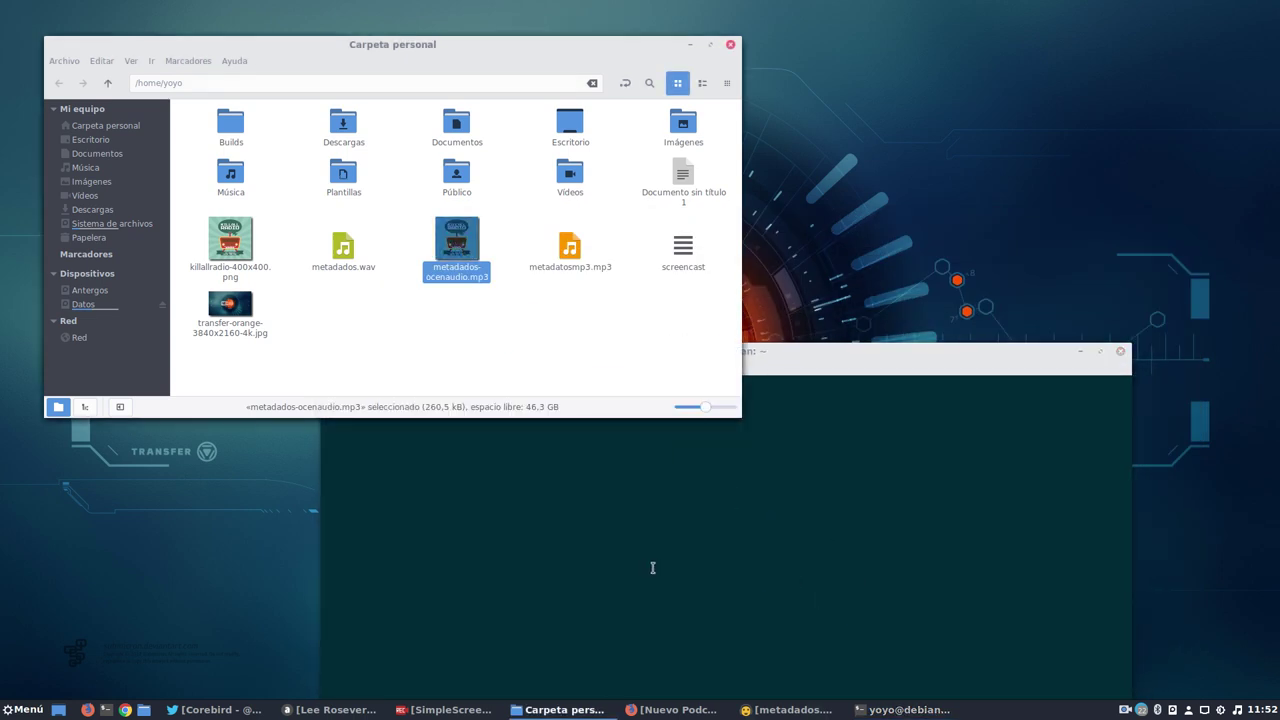
click(652, 567)
key(Return)
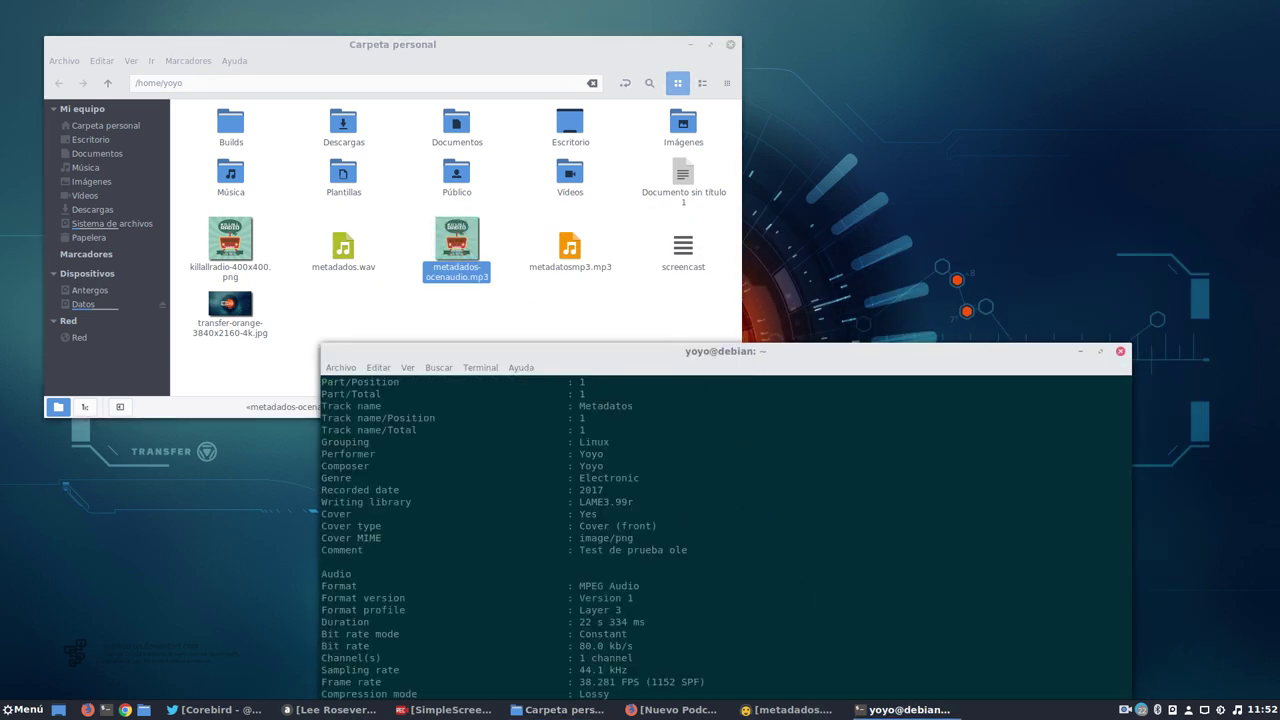
Scroll the report to confirm 80 kb/s, genre Electronic, grouping Linux and front cover, then close the terminal.
drag(763, 347, 707, 146)
scroll(670, 405, up, 5)
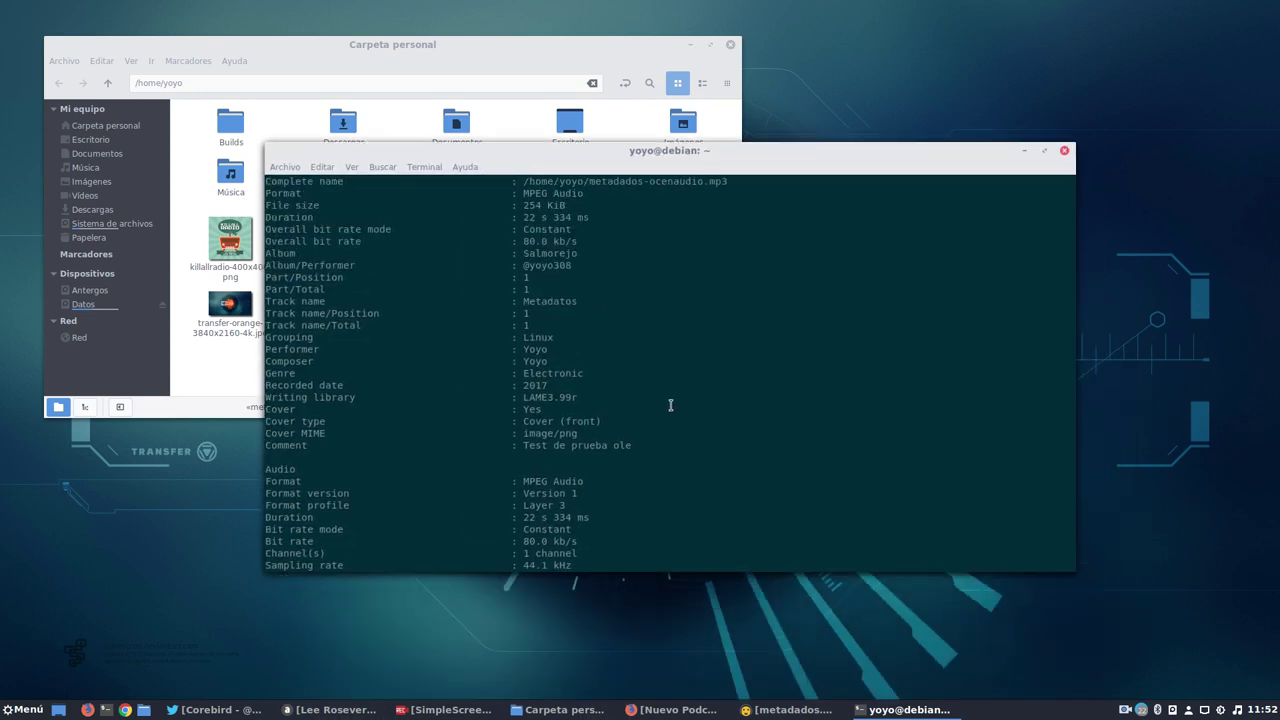
scroll(670, 405, up, 1)
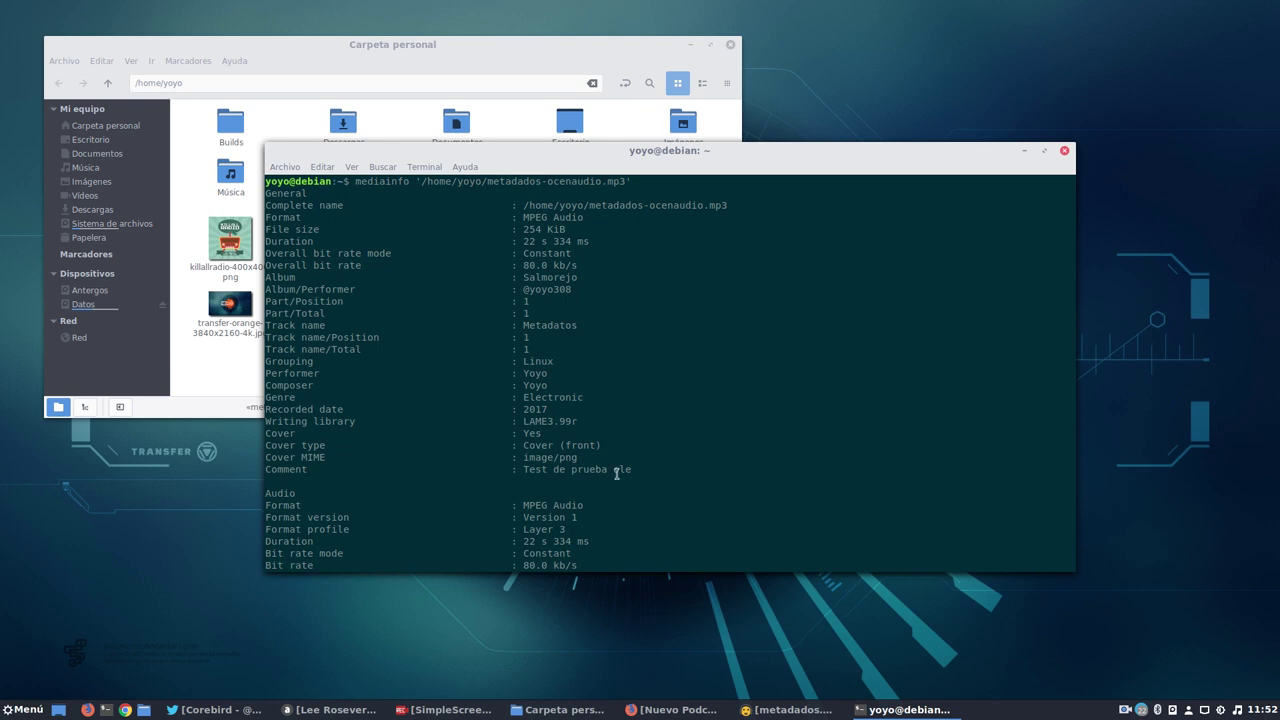
scroll(616, 472, down, 4)
scroll(612, 483, up, 4)
click(1064, 150)
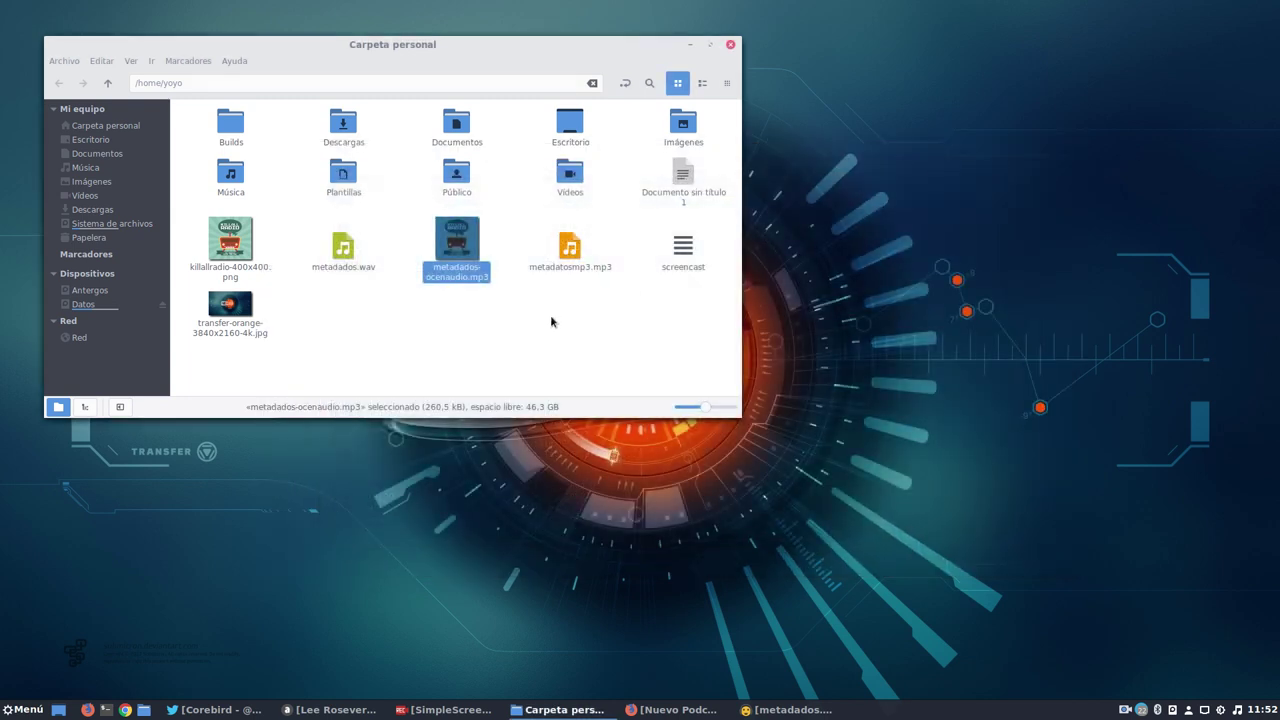
Clear the home folder selection, minimize Nemo, and open the Menú application list.
click(551, 322)
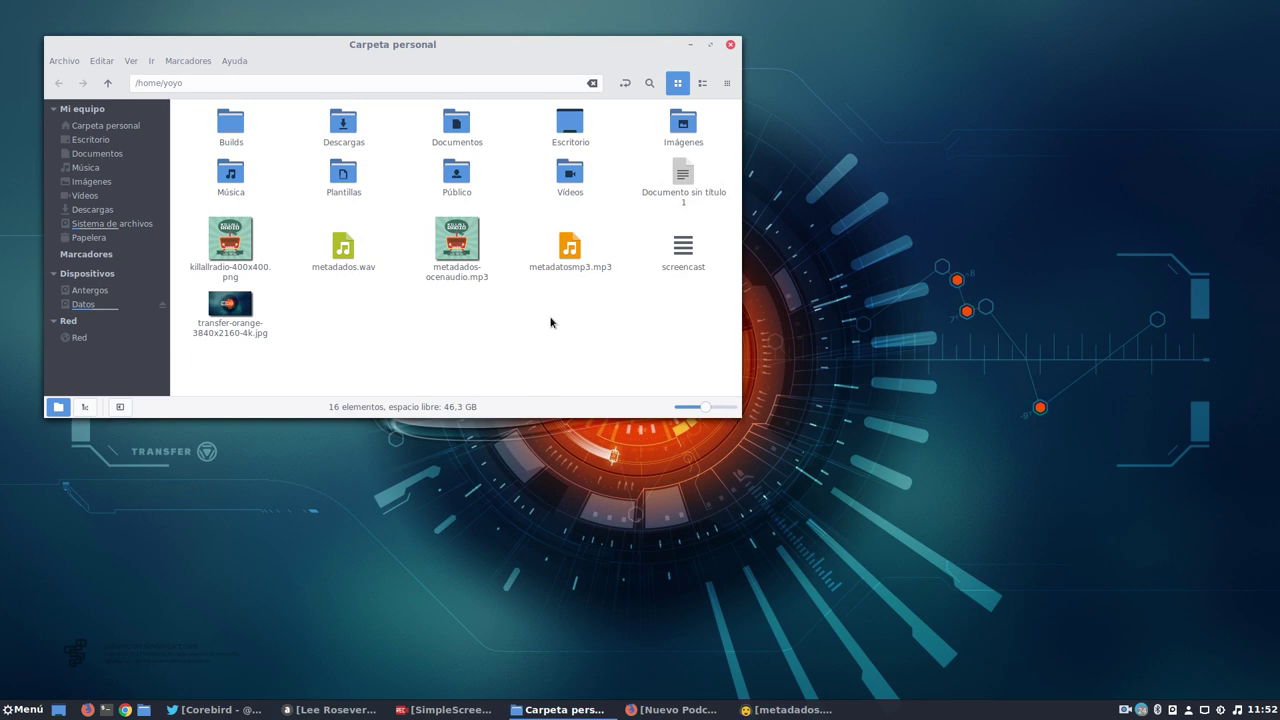
click(568, 255)
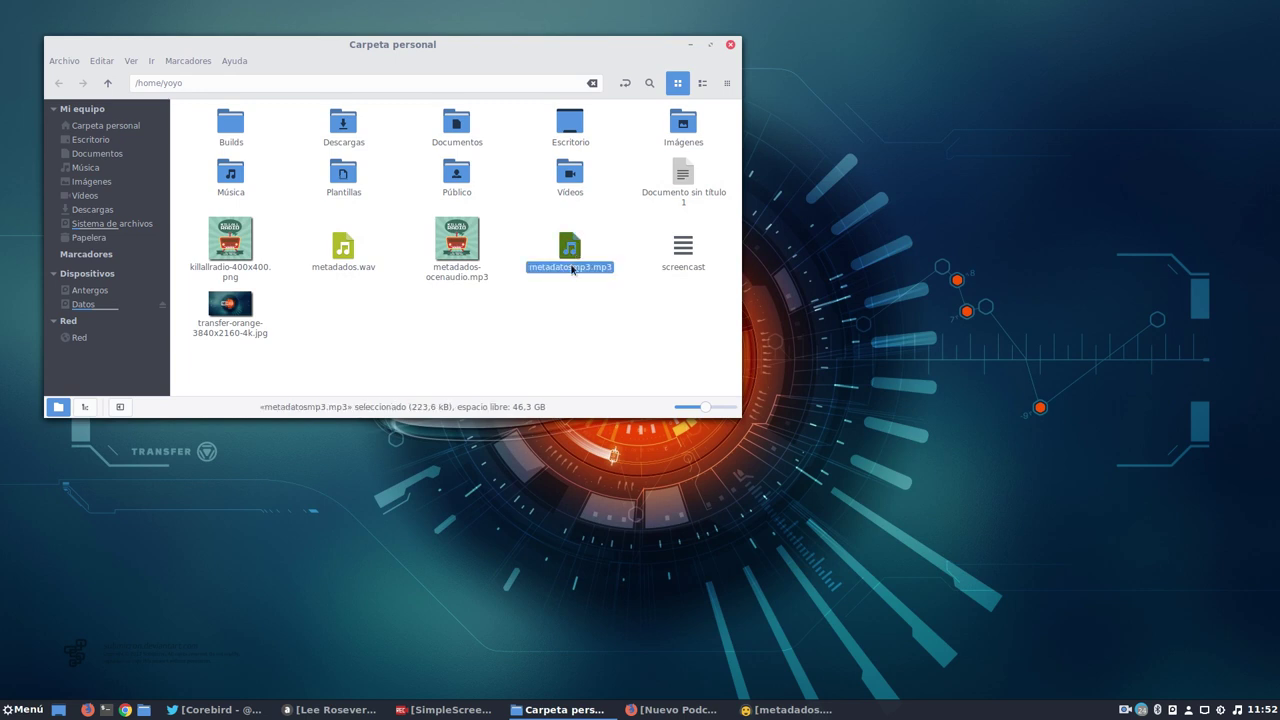
click(555, 331)
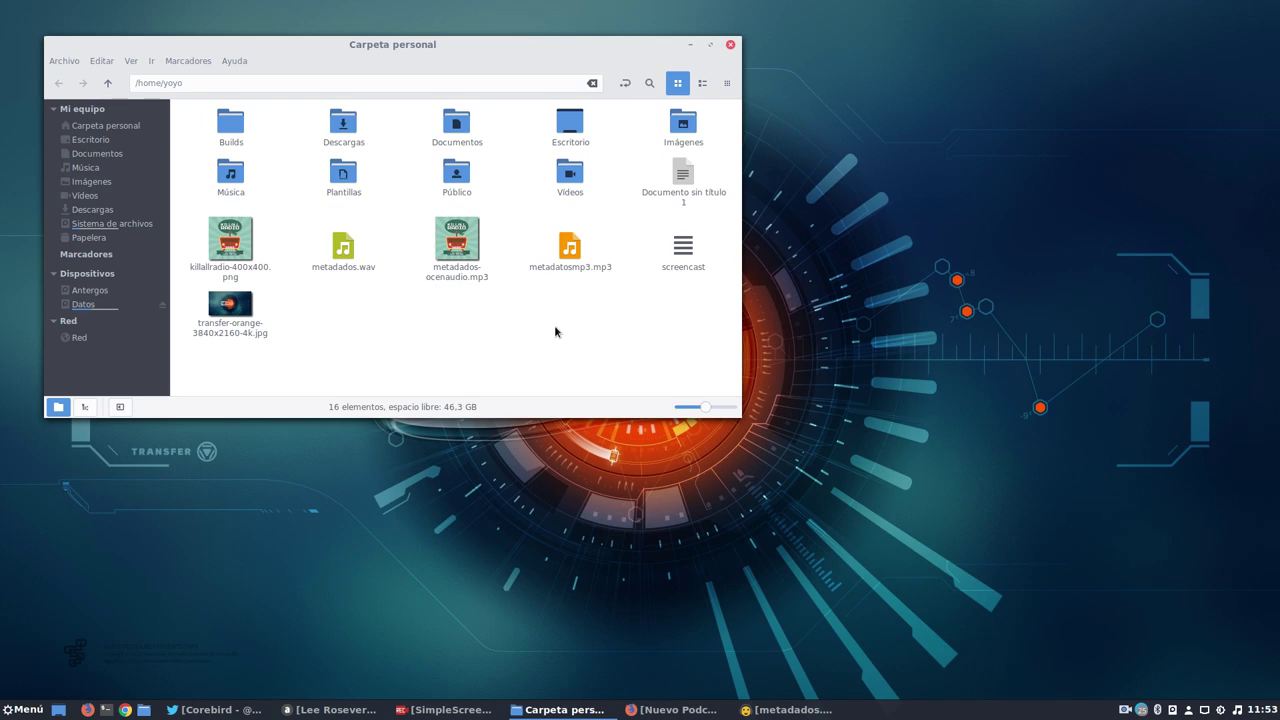
click(692, 45)
click(22, 709)
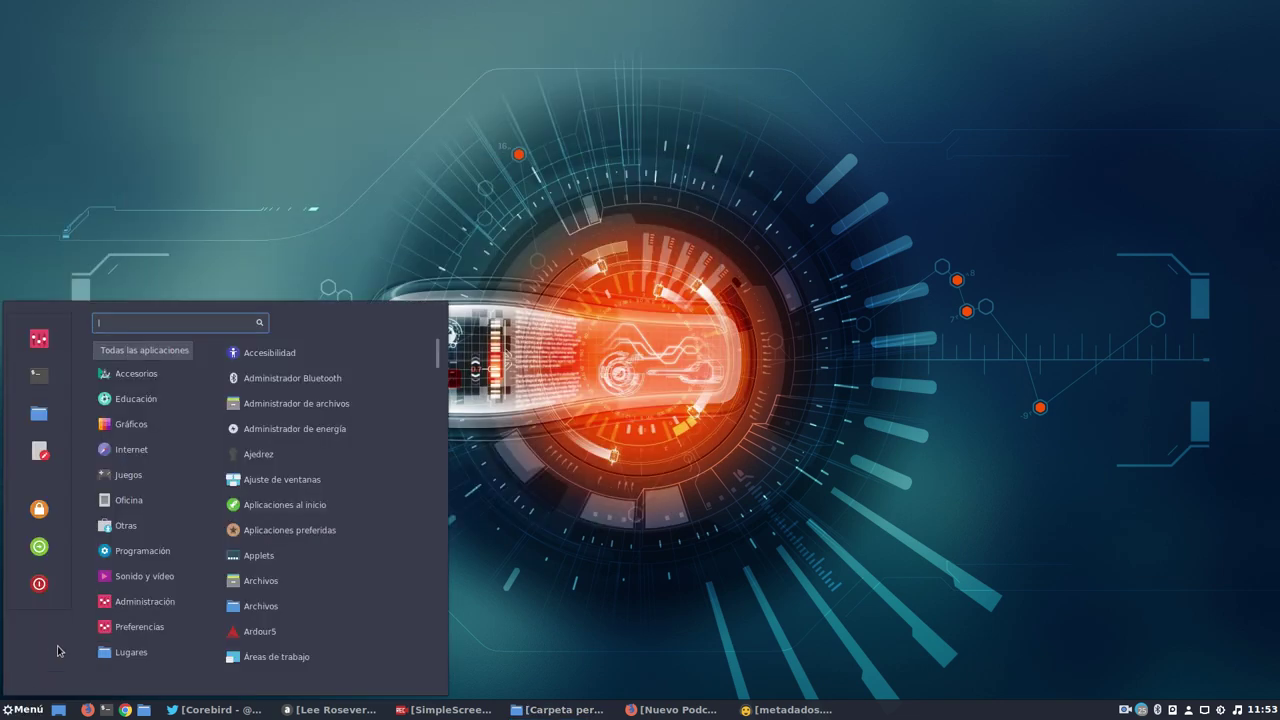
Launch EasyTAG from Sonido y vídeo and scan the yoyo home folder, finding 18 audio files.
mouse_move(152, 570)
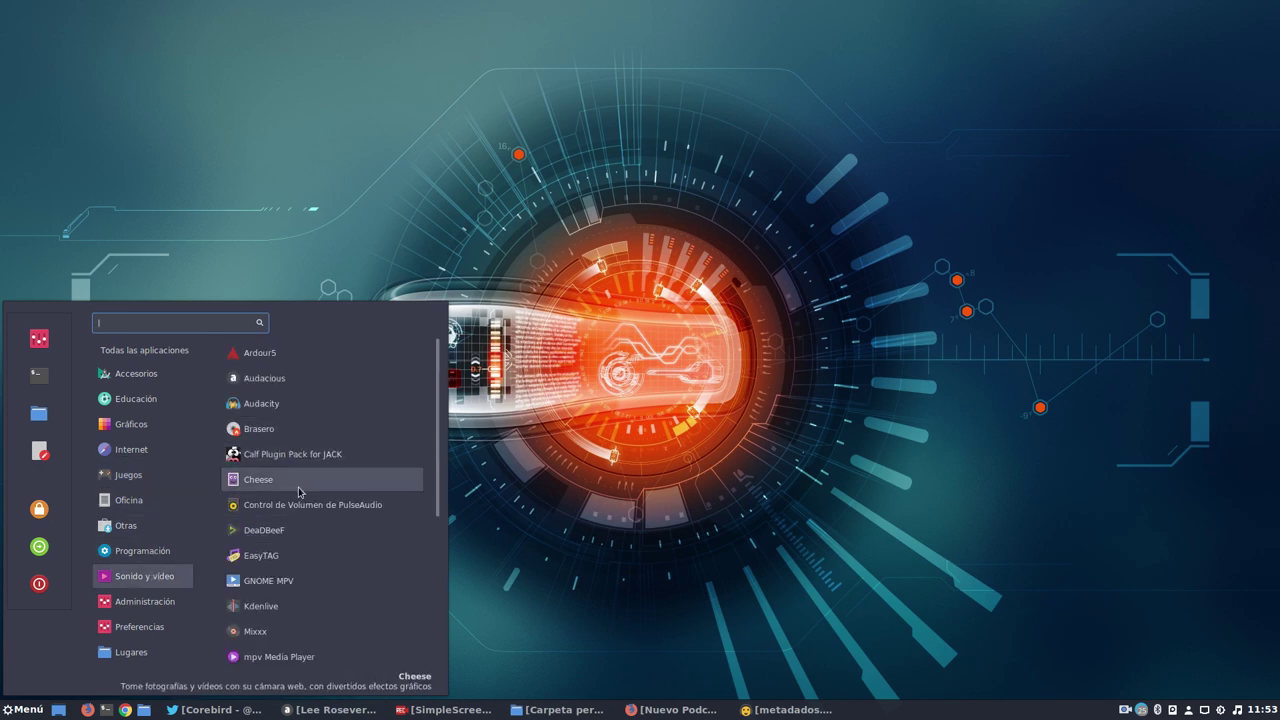
click(285, 555)
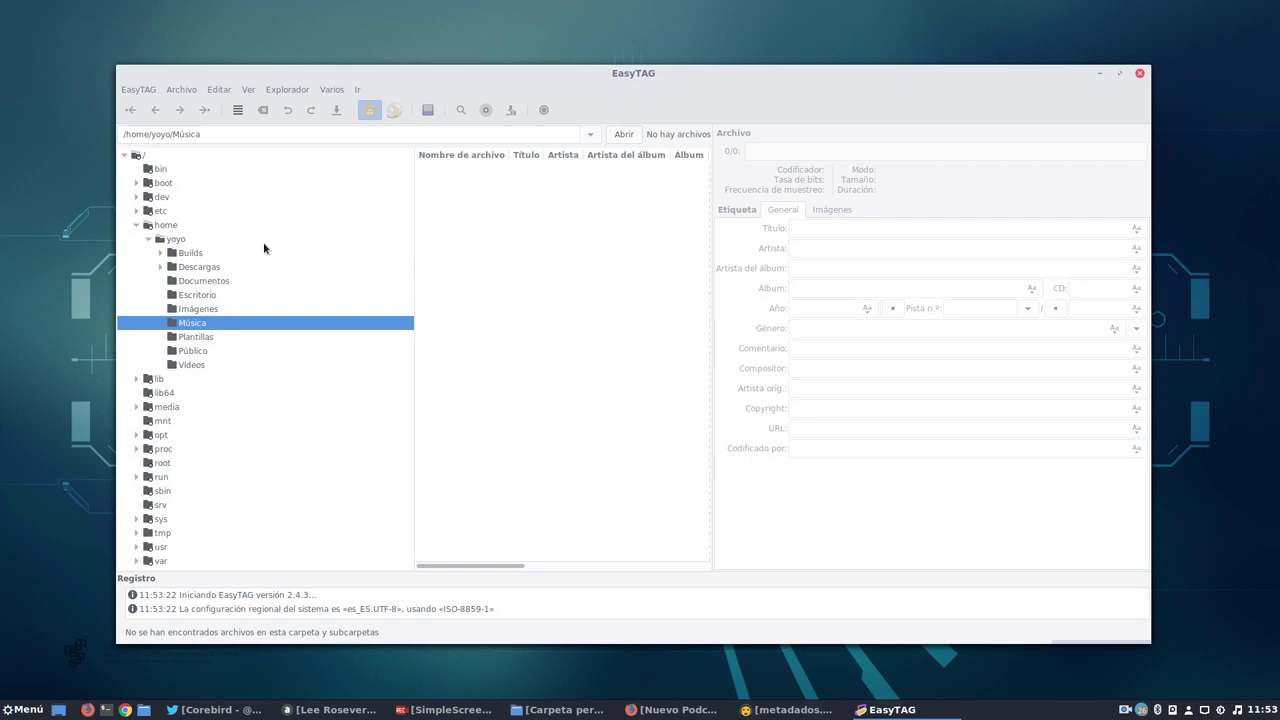
click(174, 242)
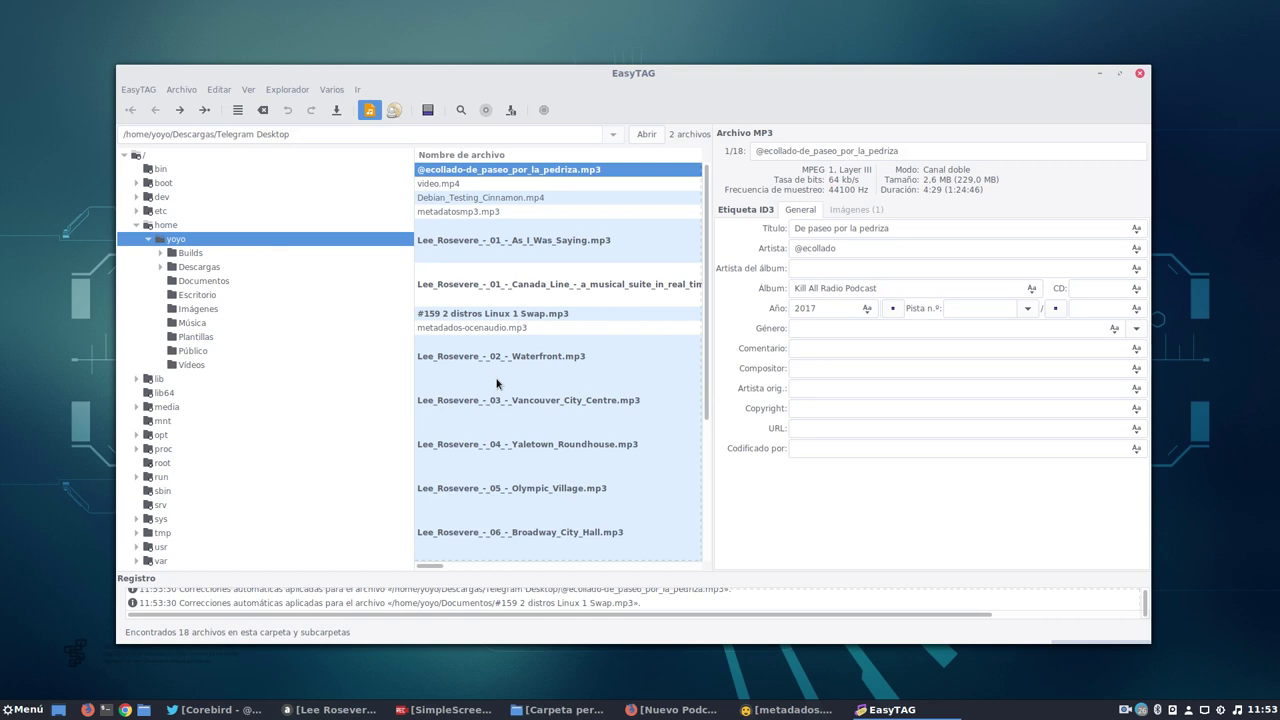
scroll(496, 380, down, 5)
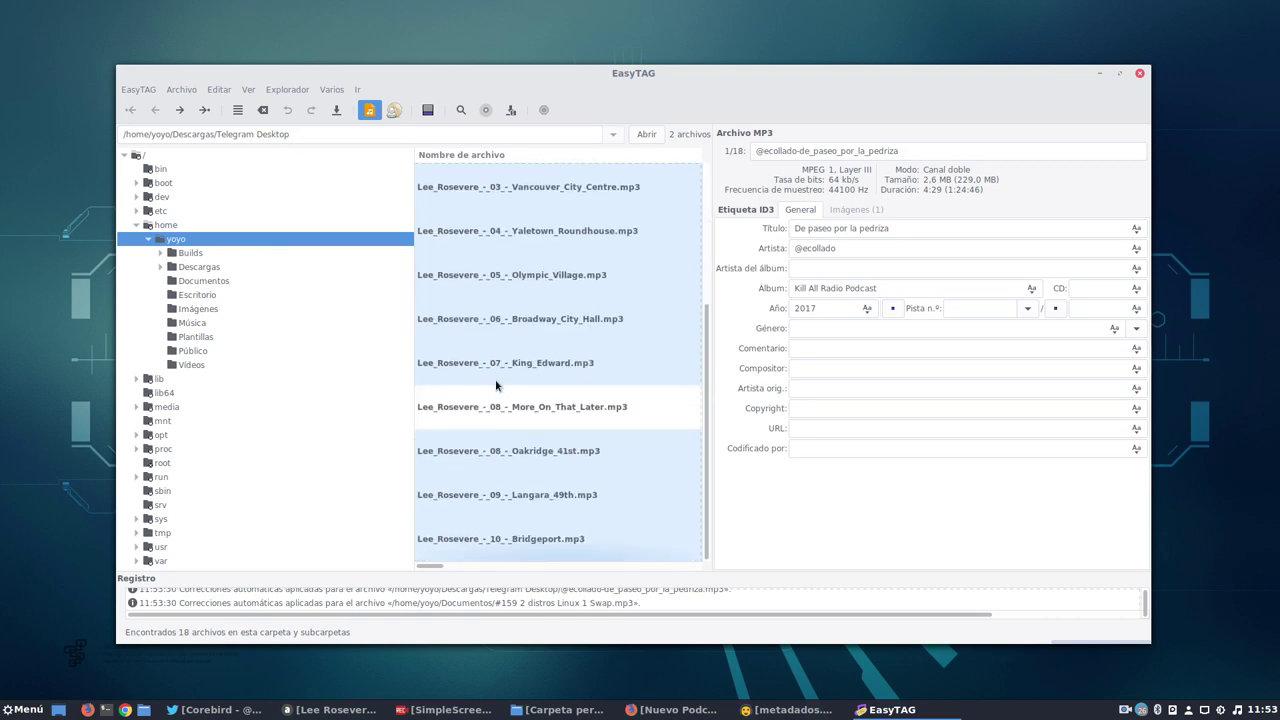
scroll(495, 381, up, 5)
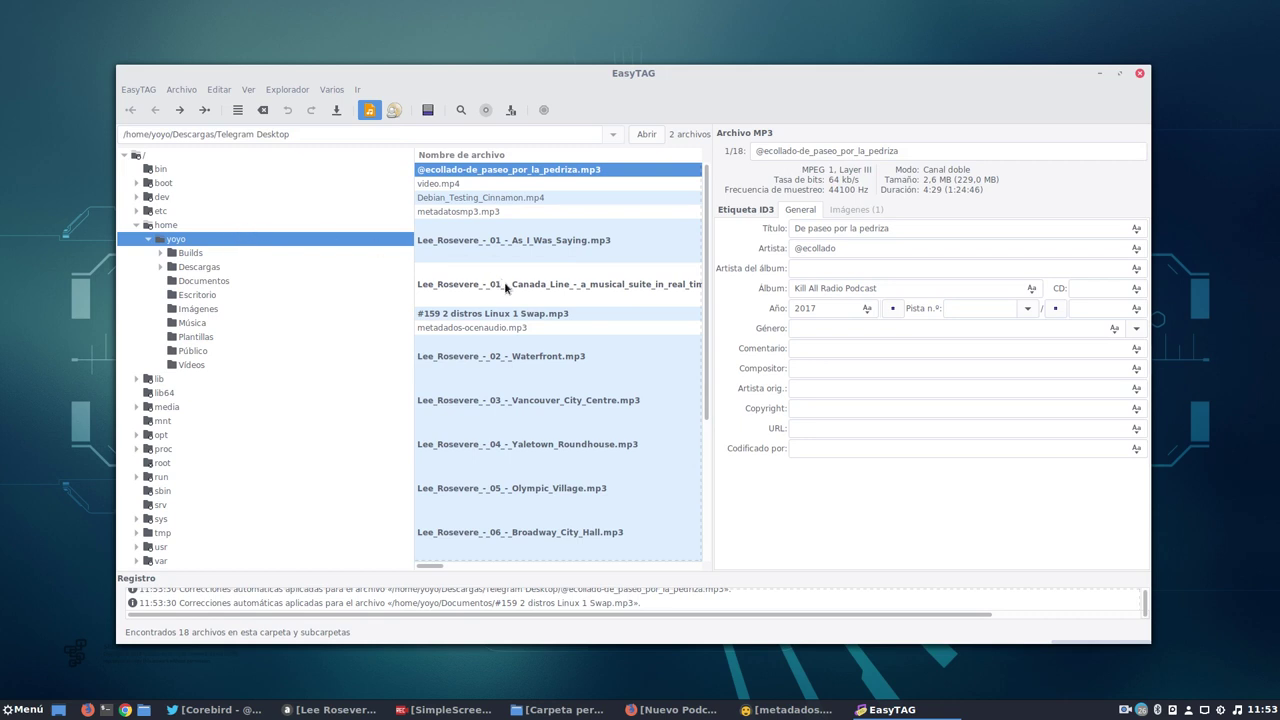
Select metadatosmp3.mp3, confirm its Imágenes list is empty, and go to the blank Título field.
click(449, 213)
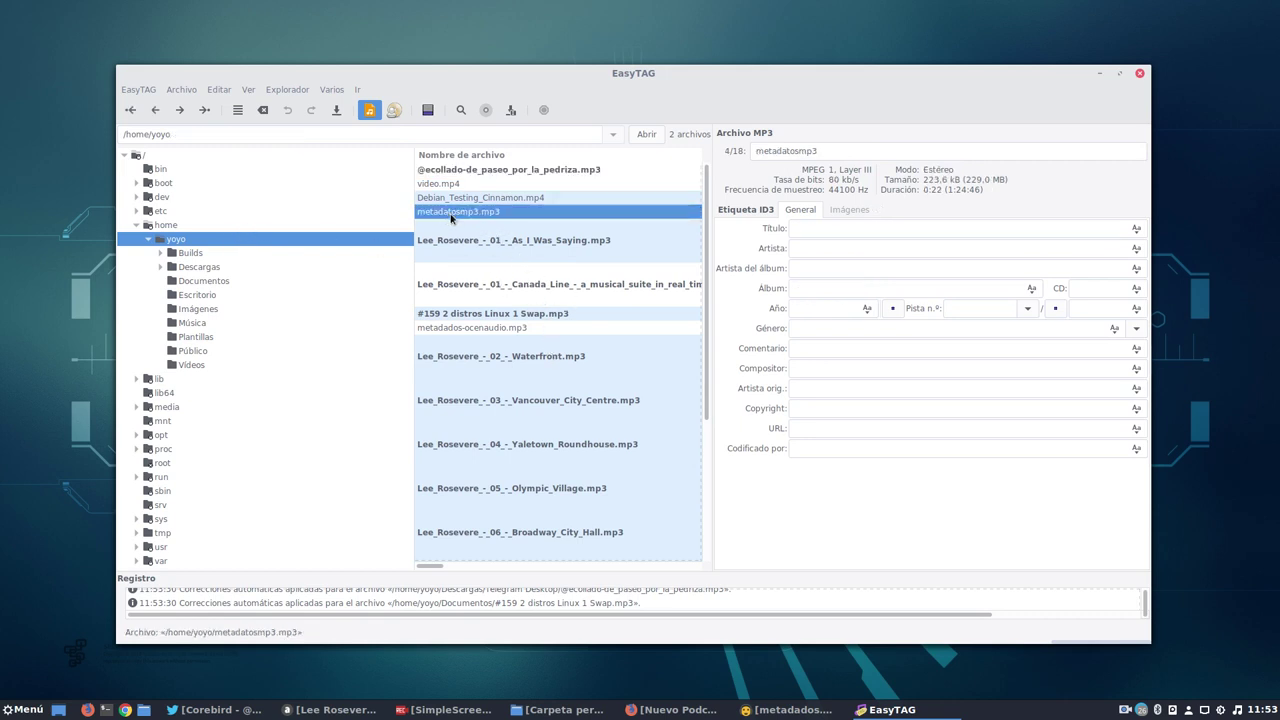
drag(750, 76, 716, 50)
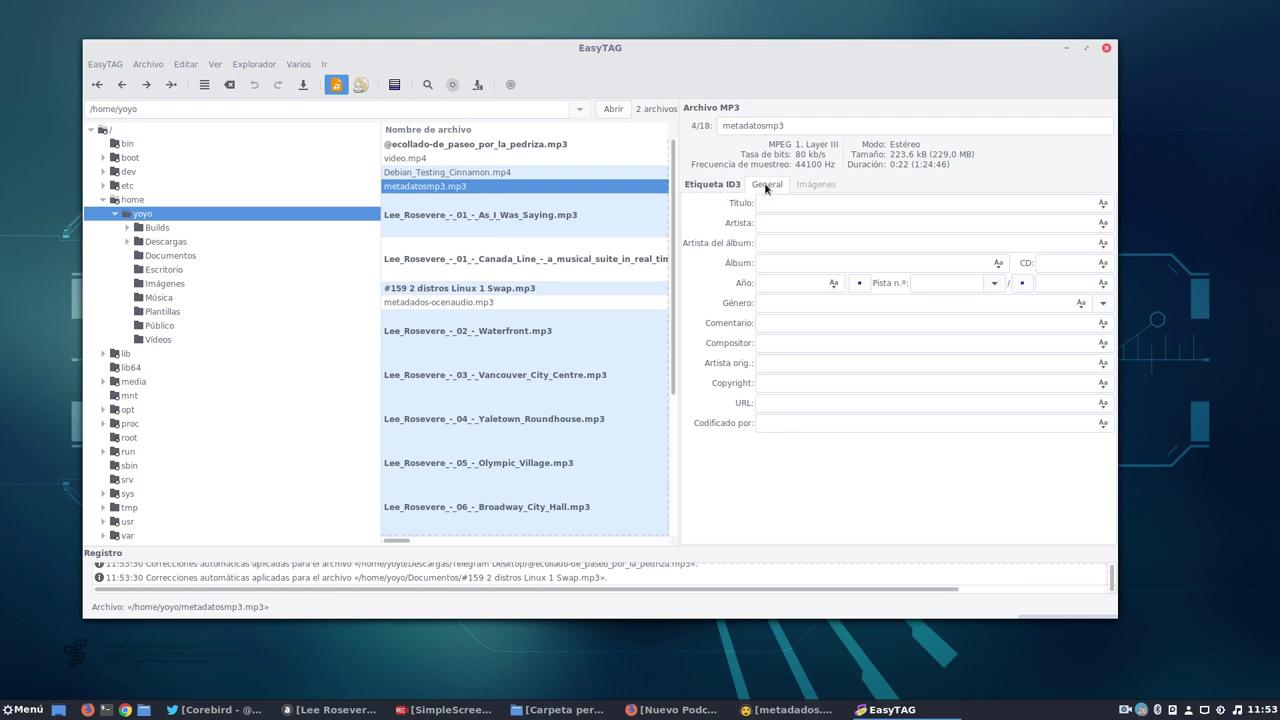
click(815, 187)
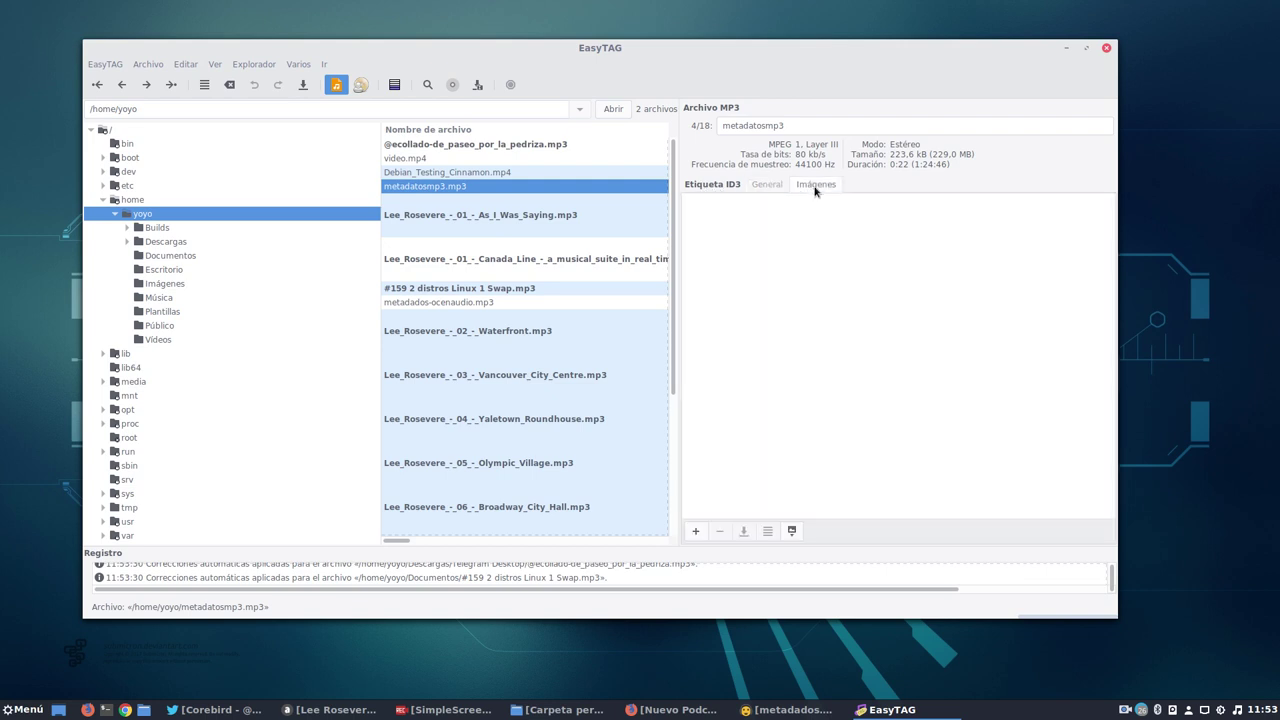
click(767, 184)
click(811, 187)
click(775, 189)
click(787, 203)
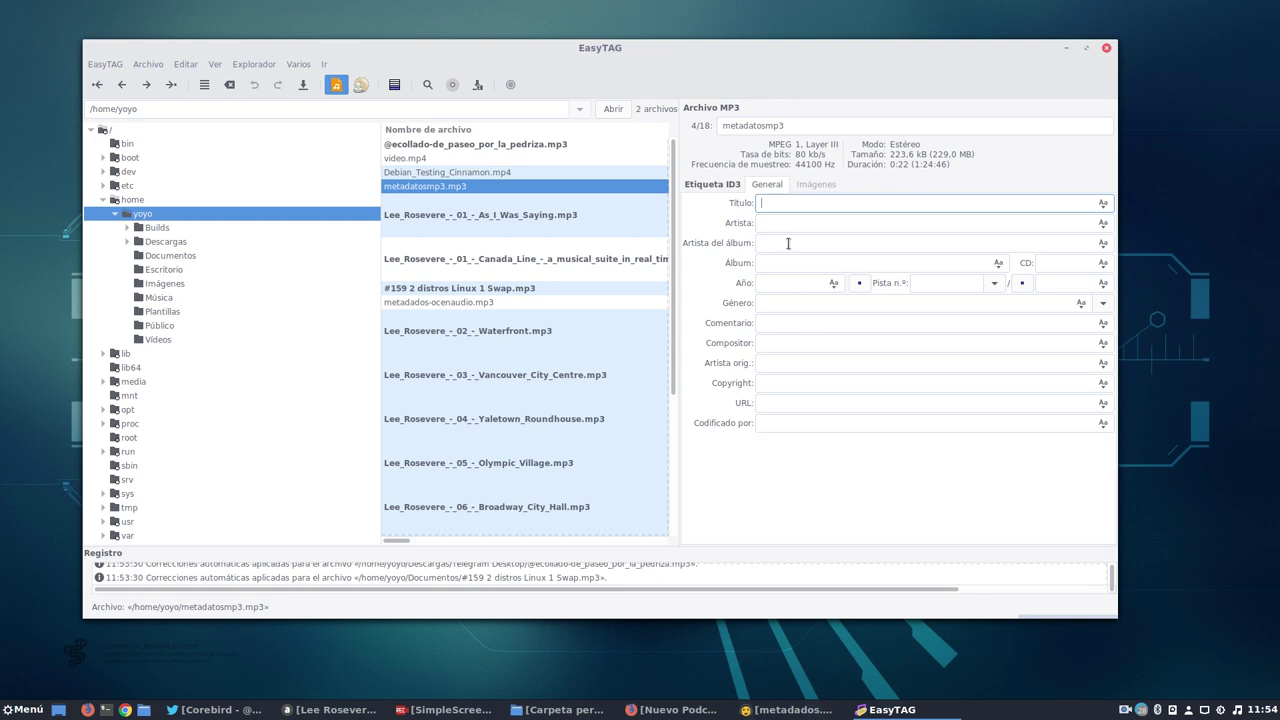
Enter title 'No recuerdo', the artist and album artist names, album 'Salmorejo' and year 2017.
text(No recuerdo)
click(800, 223)
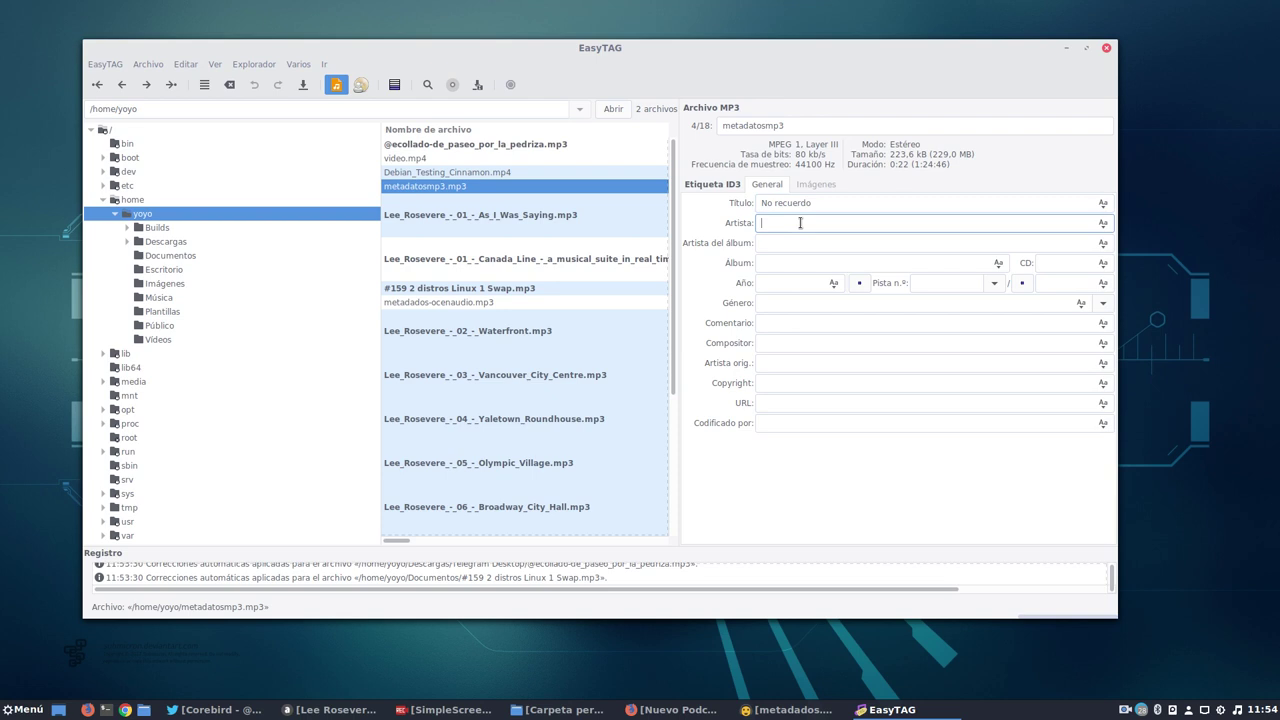
text(@yoyo308)
click(787, 244)
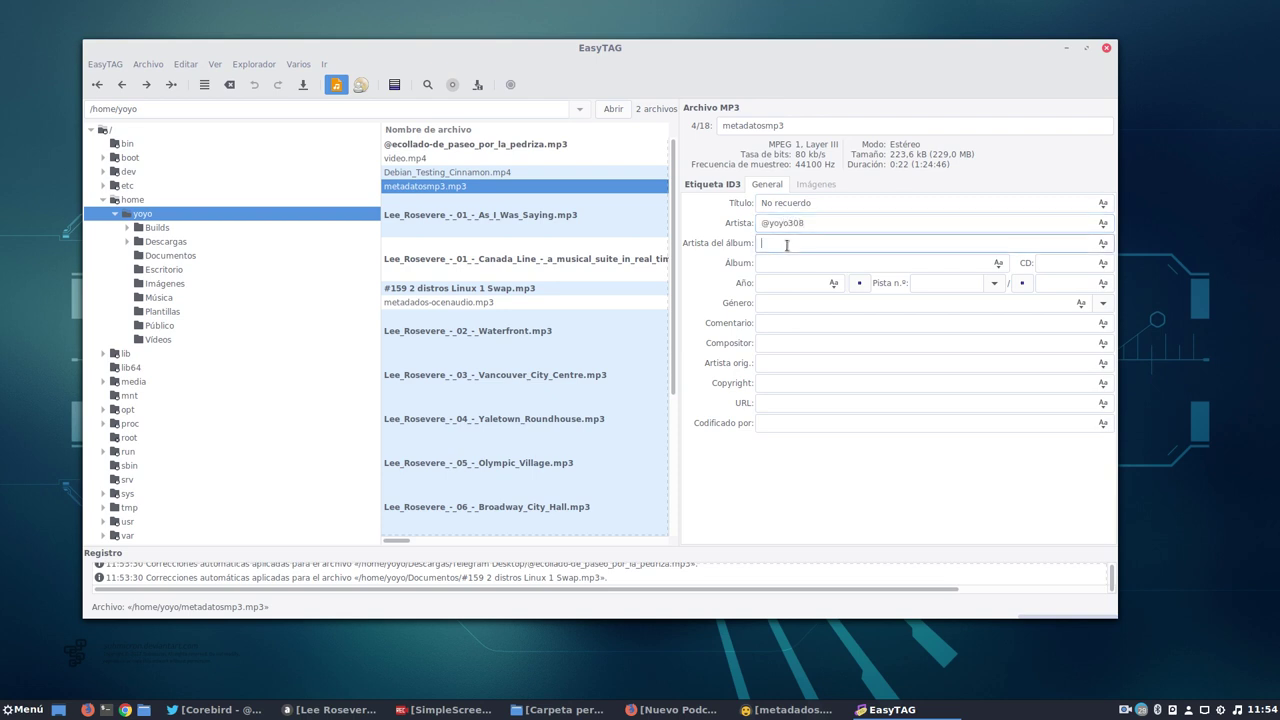
text(Yoyo)
click(781, 263)
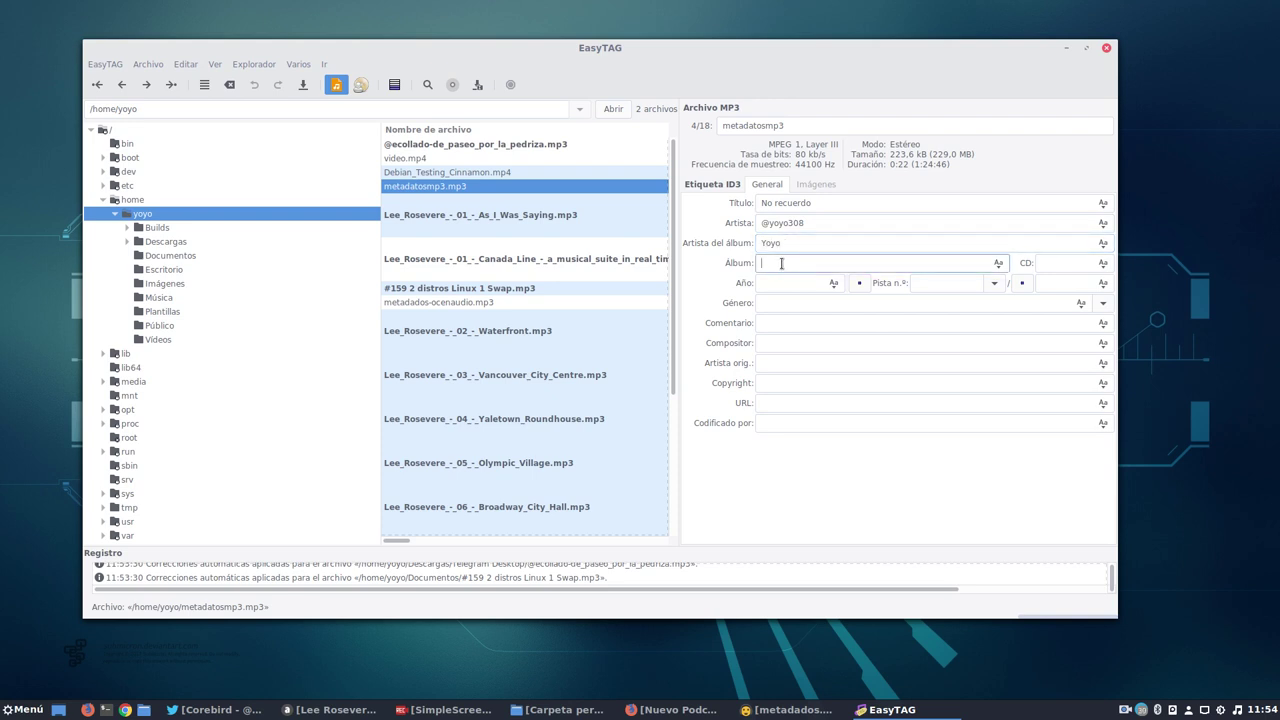
text(Salmorejo)
click(773, 283)
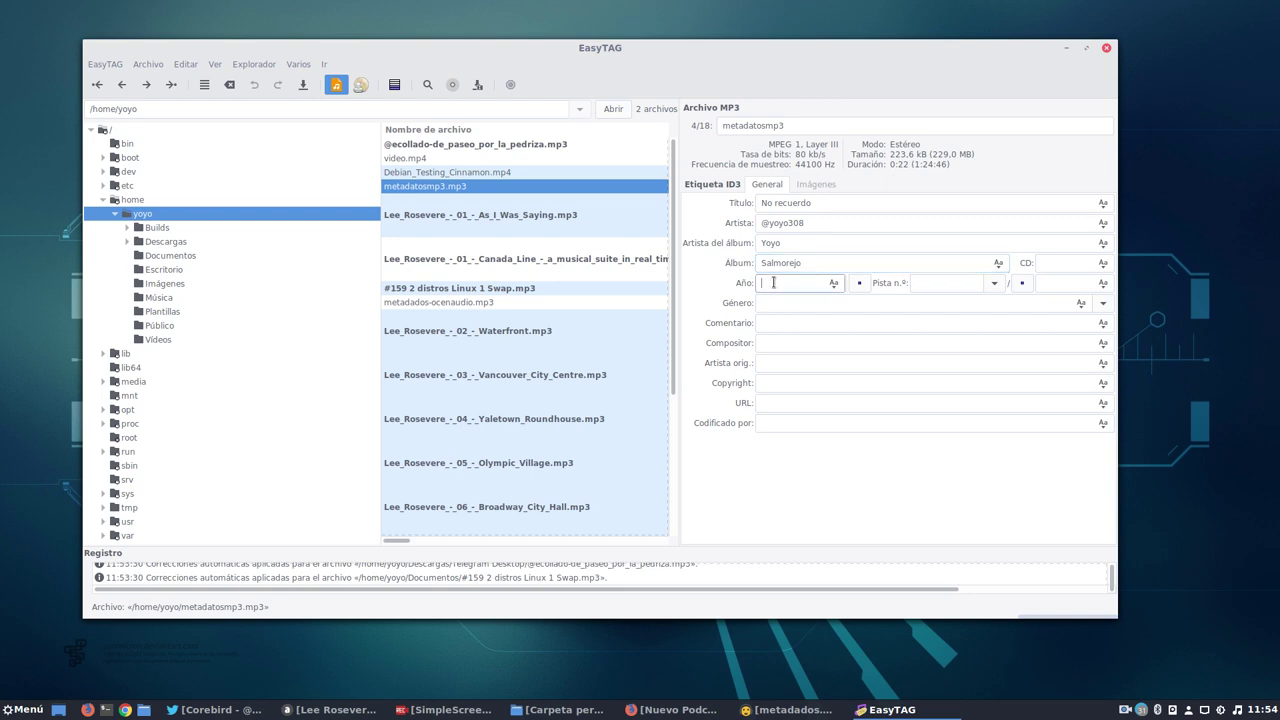
text(2017)
Set track 1 of 1, CD number 5, genre Podcast and comment 'OLe ahí'.
click(957, 285)
text(1)
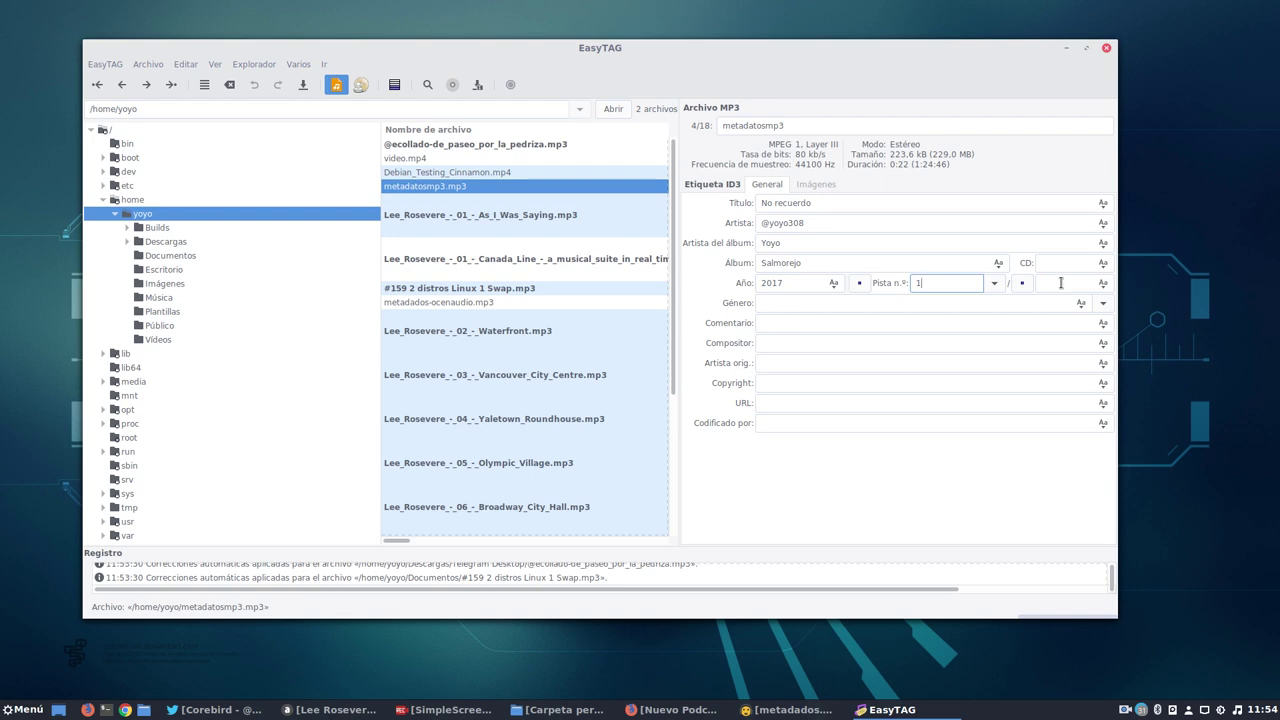
click(1061, 283)
text(1)
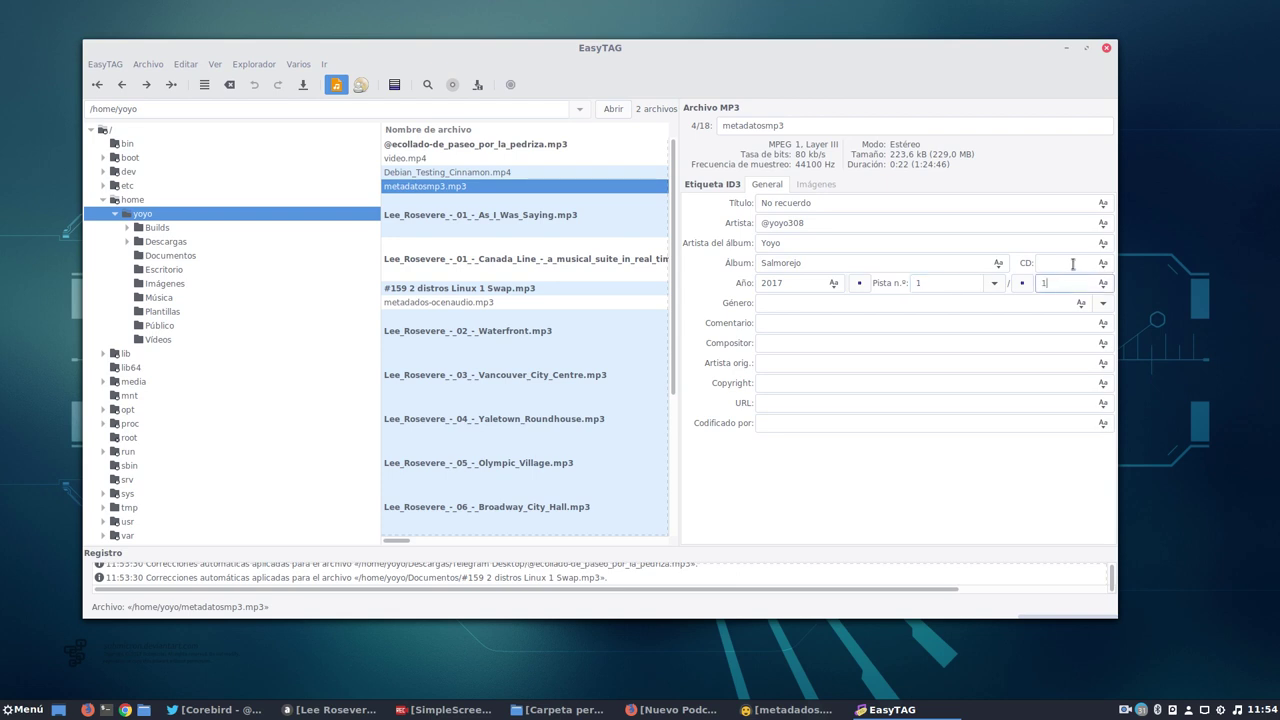
click(1073, 263)
text(5)
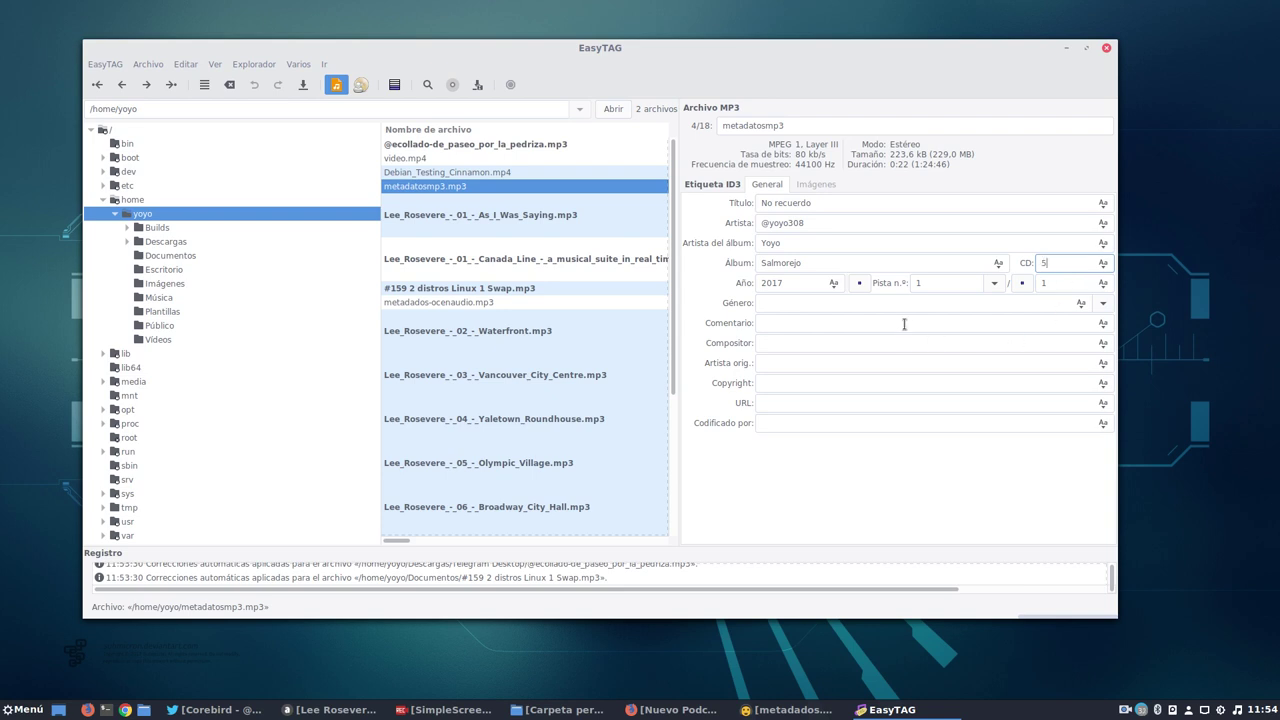
click(780, 304)
text(Podcast)
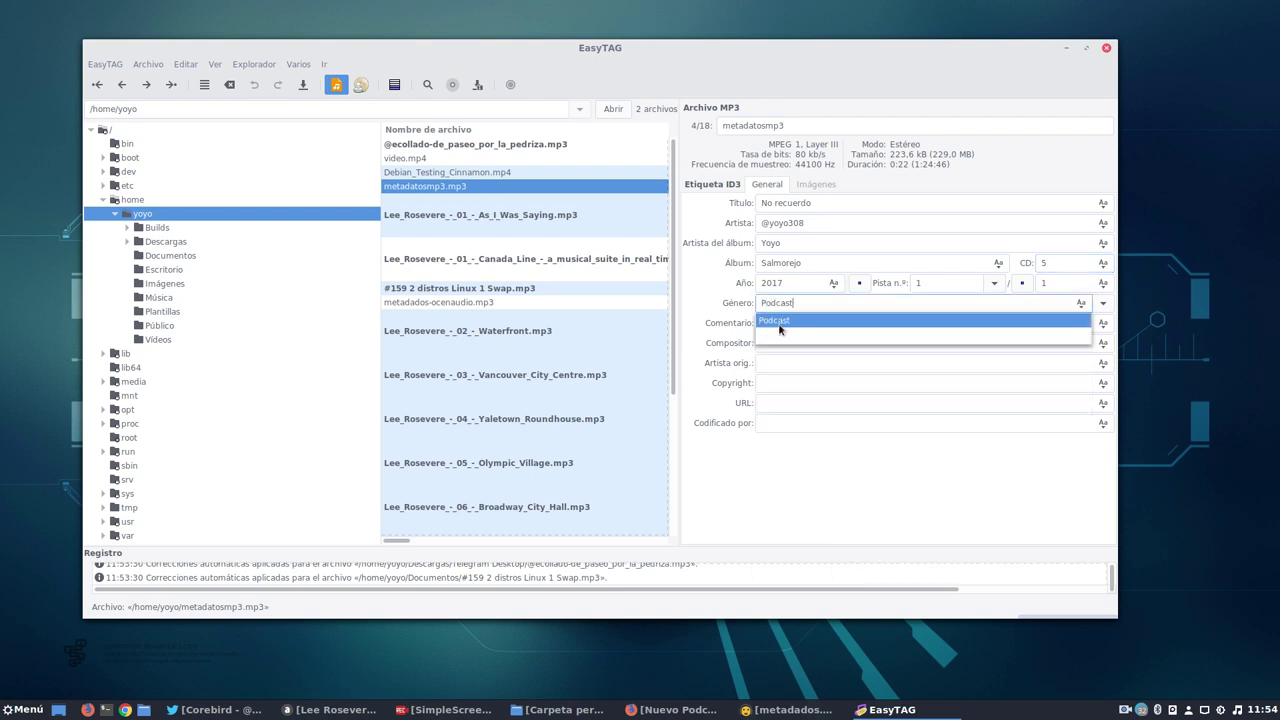
click(779, 320)
click(784, 323)
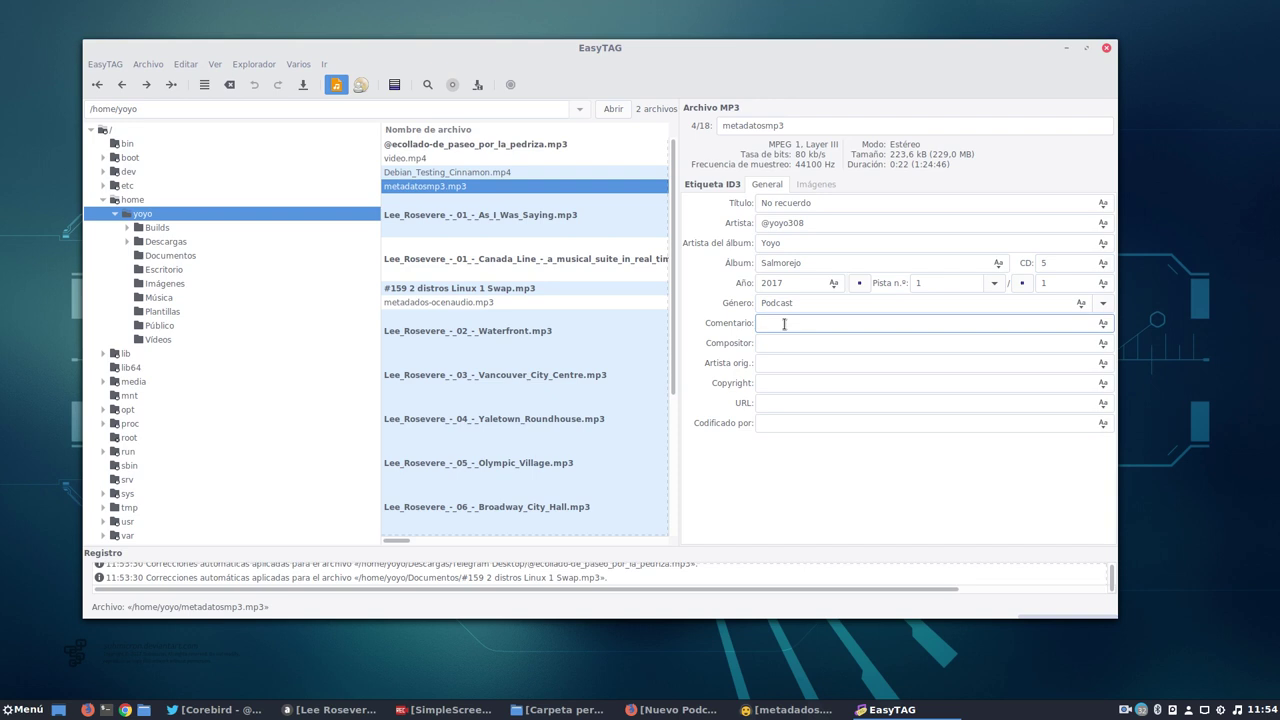
text(OLe ahí)
Check the empty composer, original artist, copyright, URL and encoded-by fields, then open the cover images section.
click(770, 342)
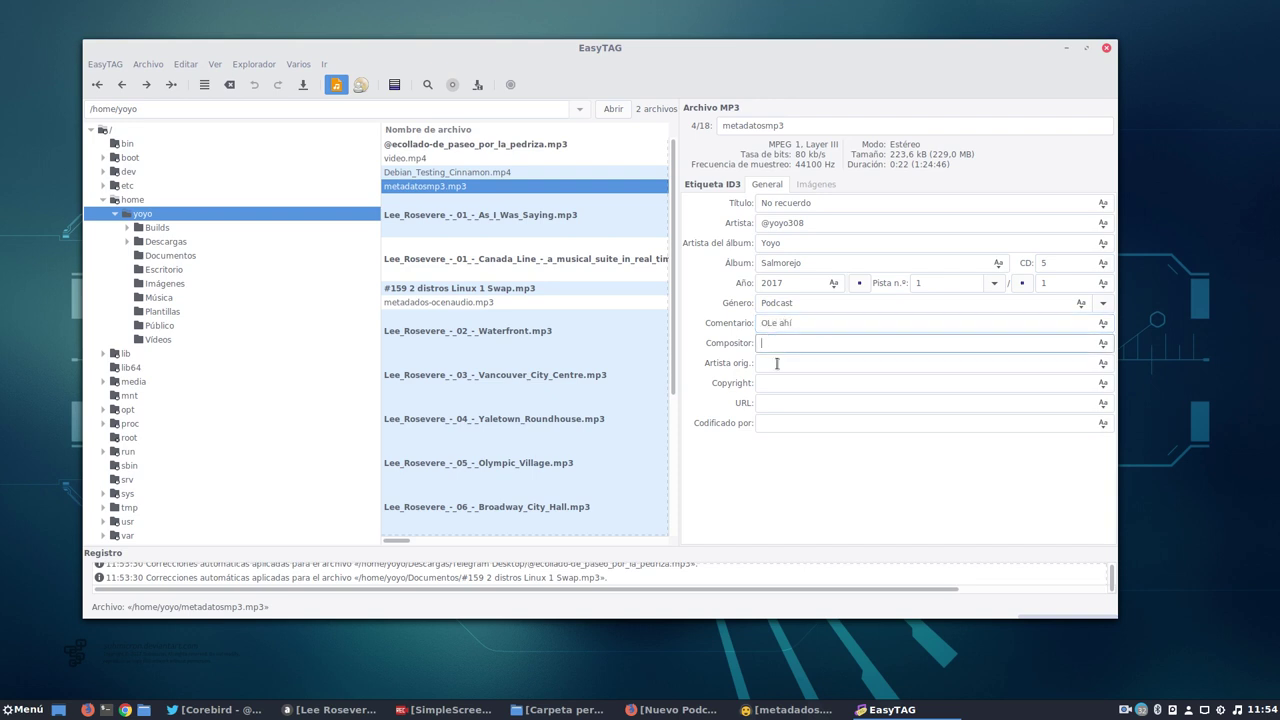
click(777, 364)
click(777, 382)
click(779, 400)
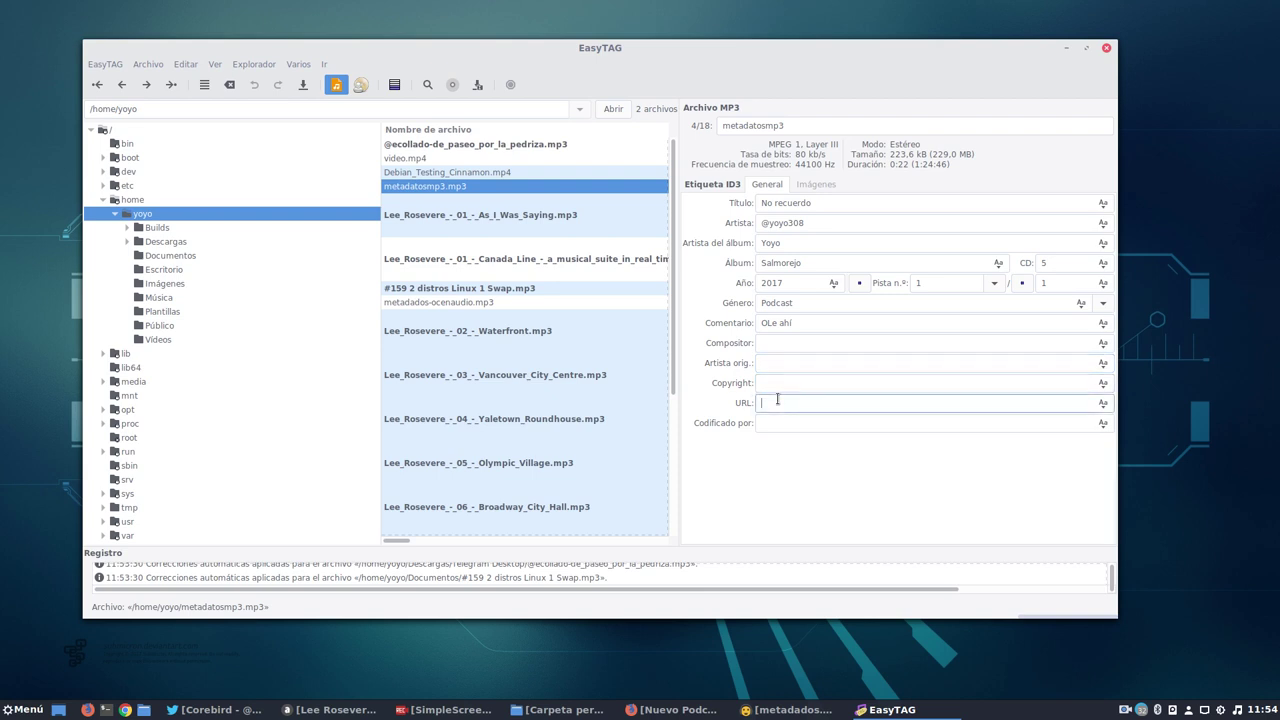
click(778, 425)
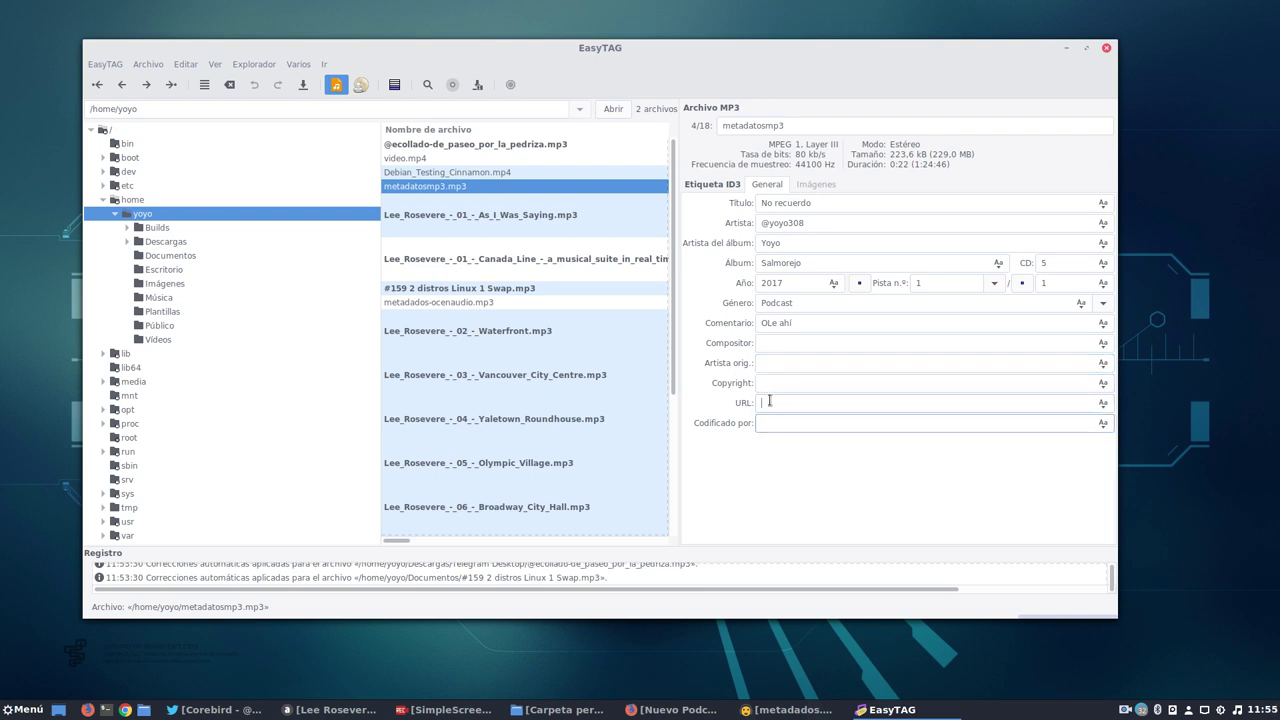
click(770, 402)
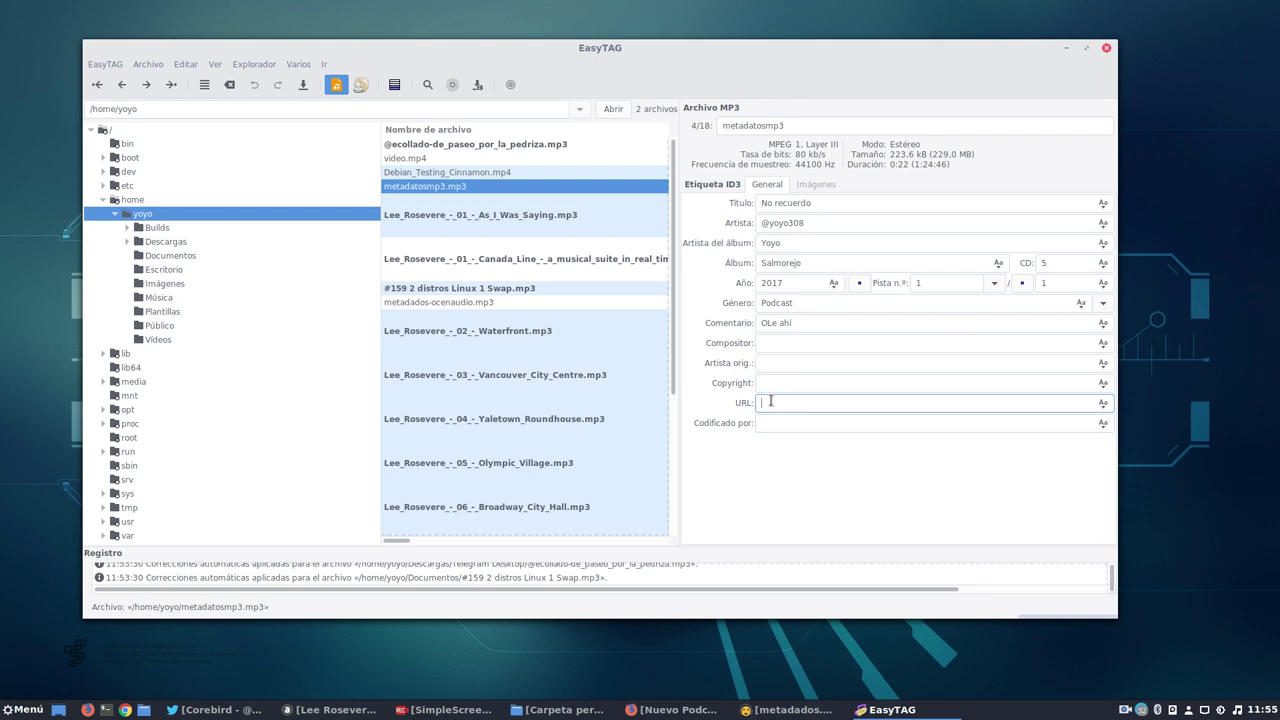
click(777, 379)
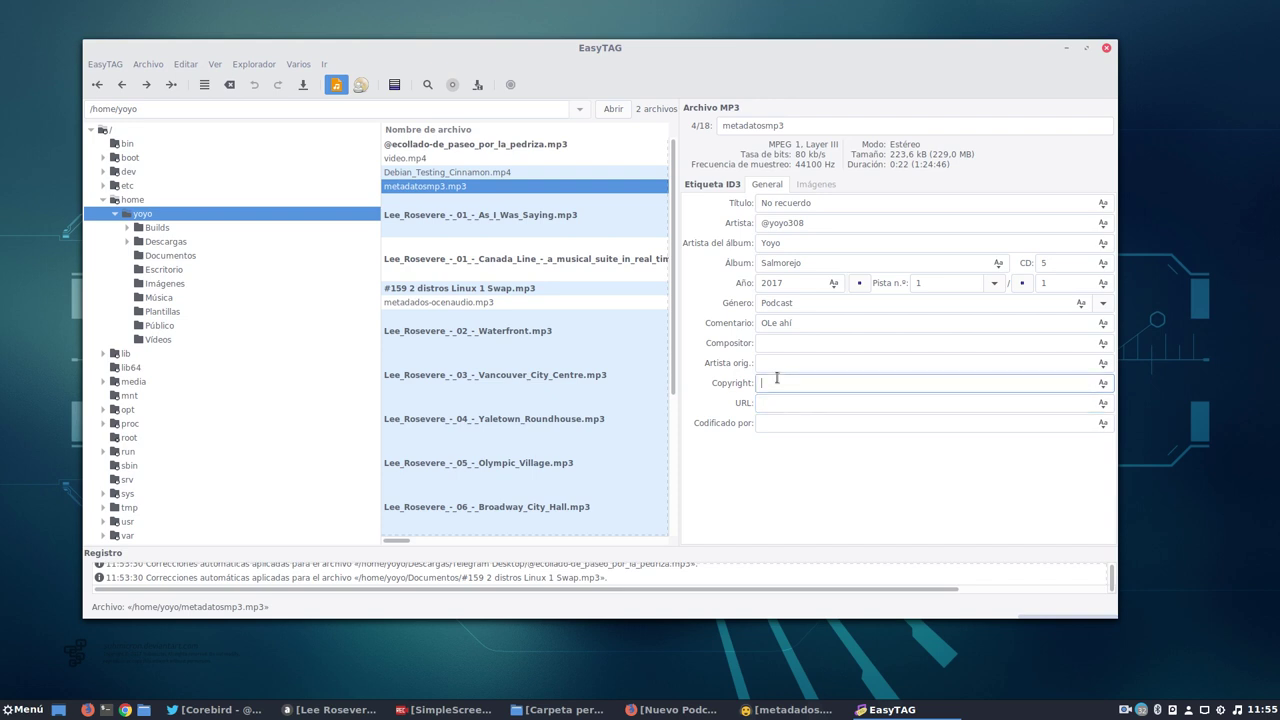
click(793, 362)
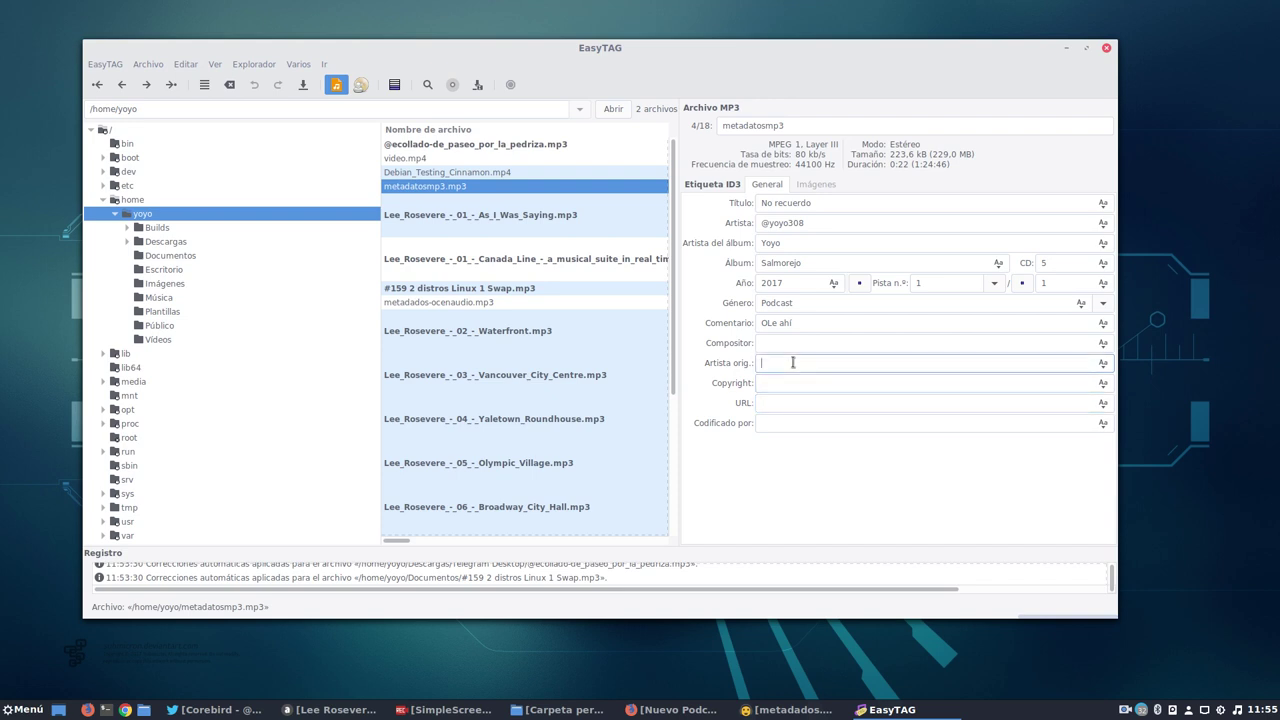
click(780, 342)
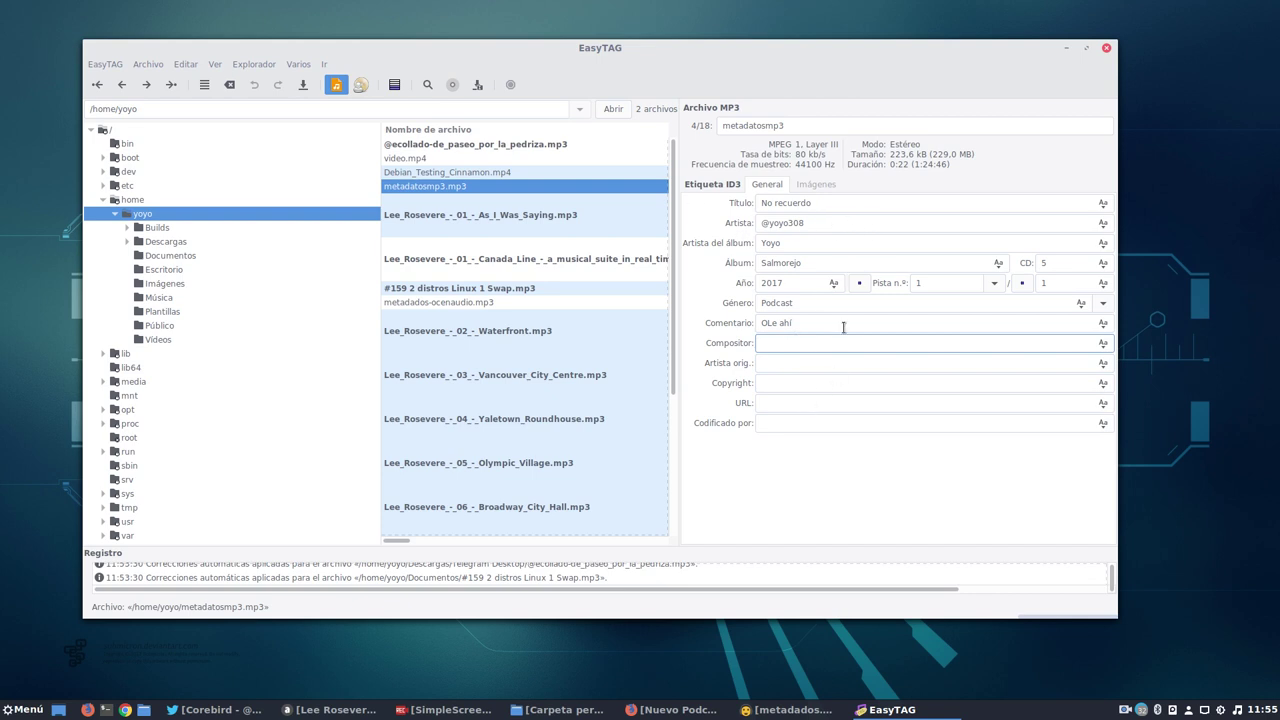
click(818, 186)
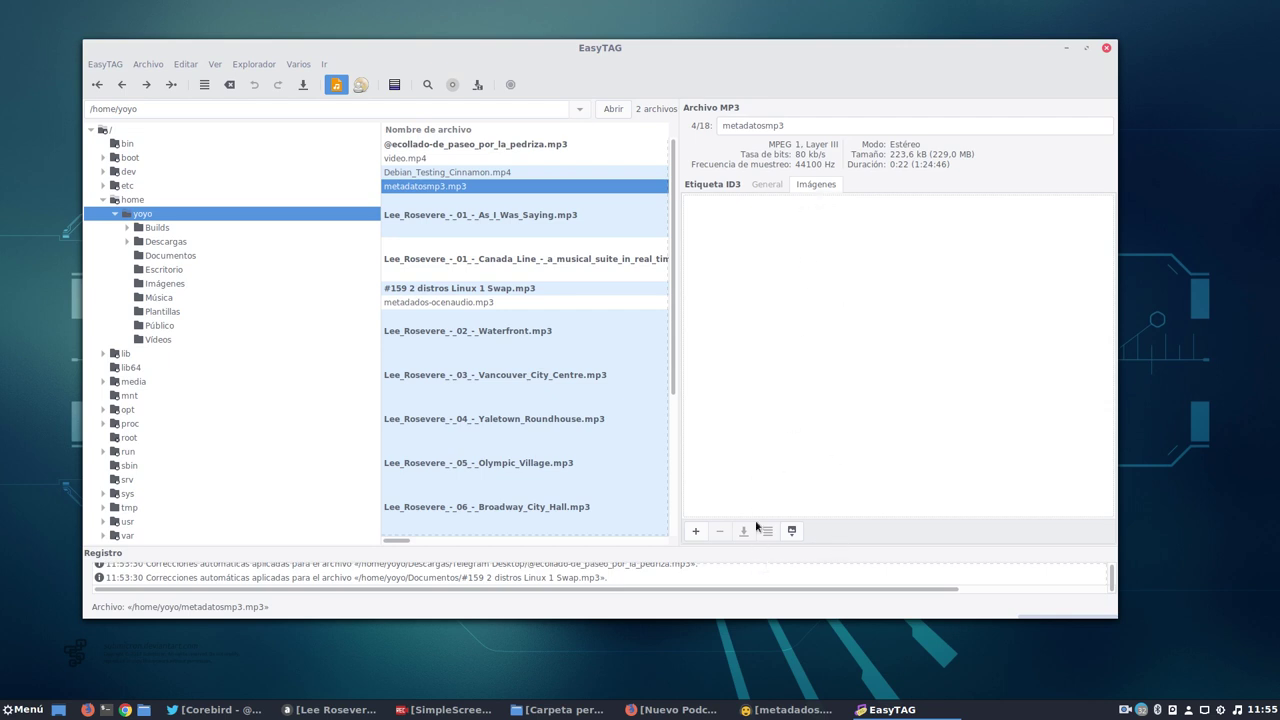
Add killallradio-400x400.png as the front cover image, then minimize EasyTAG.
click(695, 533)
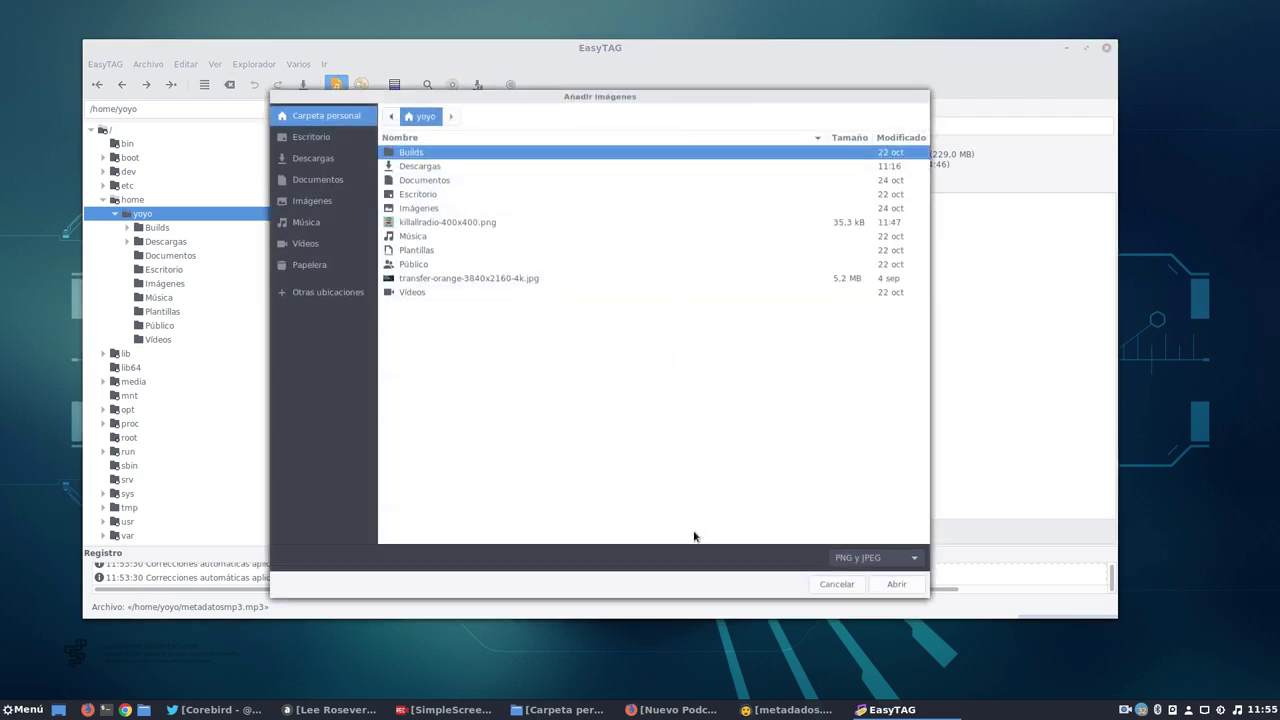
click(457, 222)
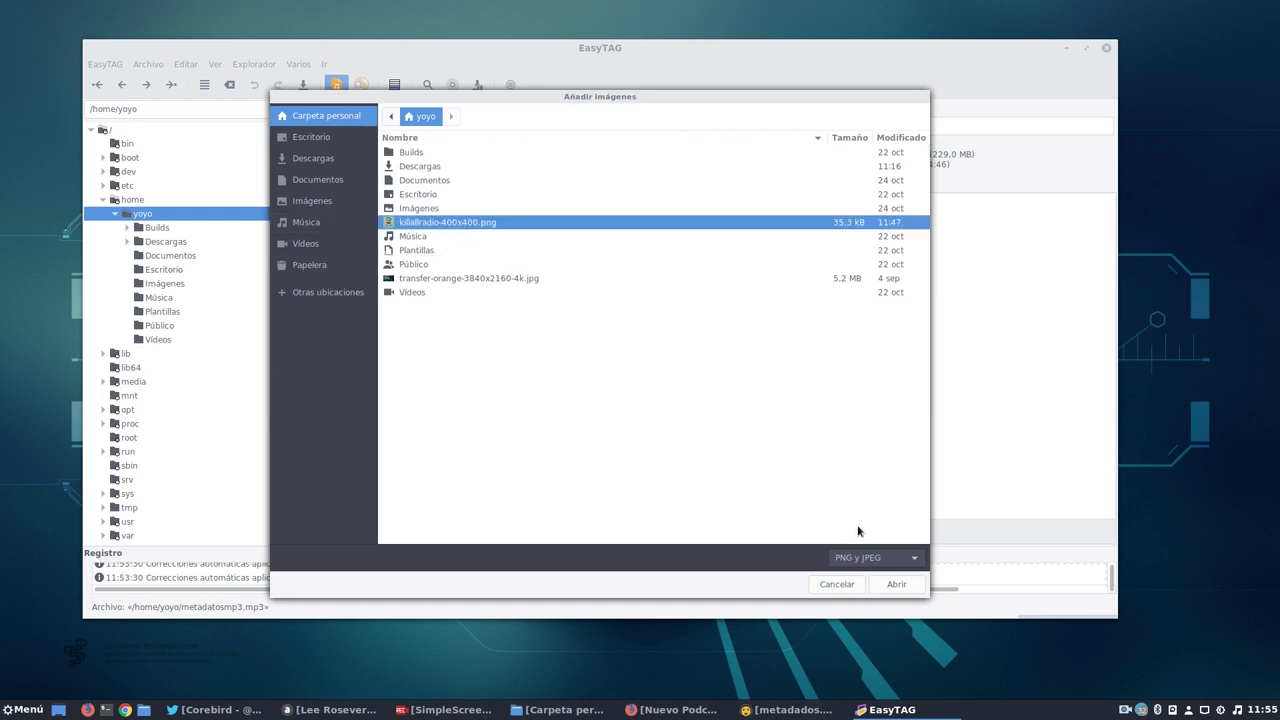
click(895, 585)
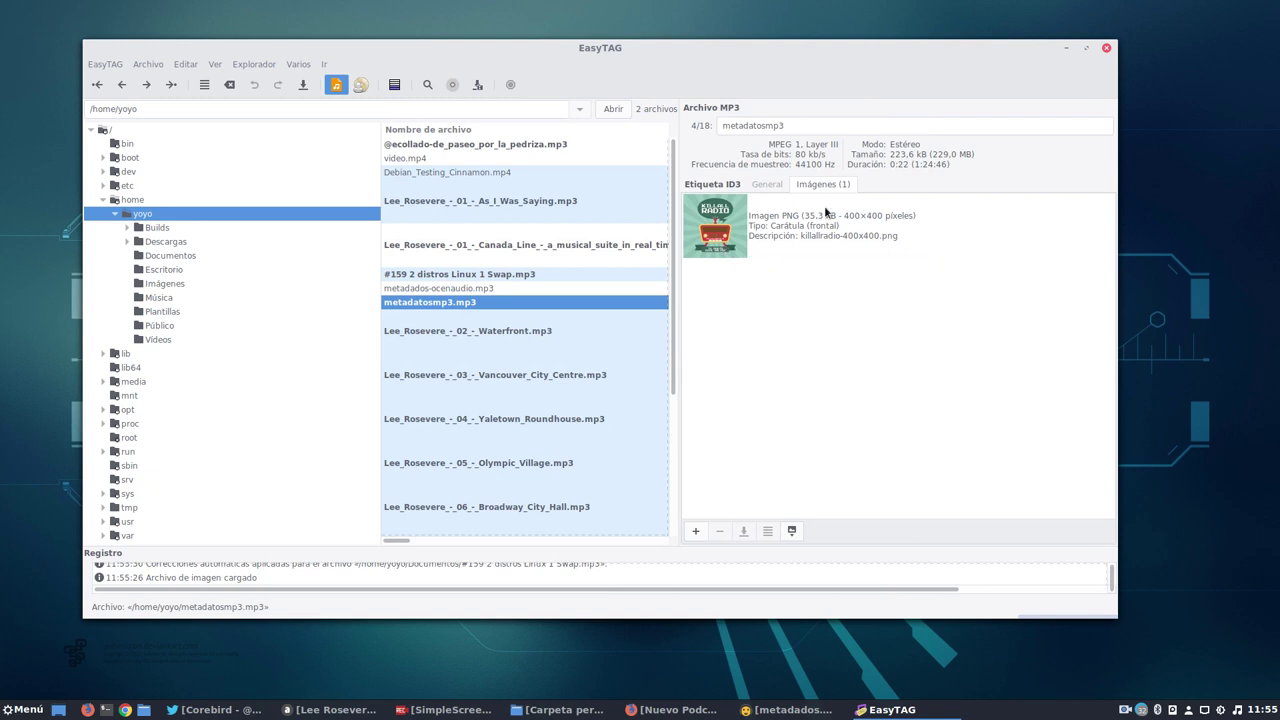
click(774, 185)
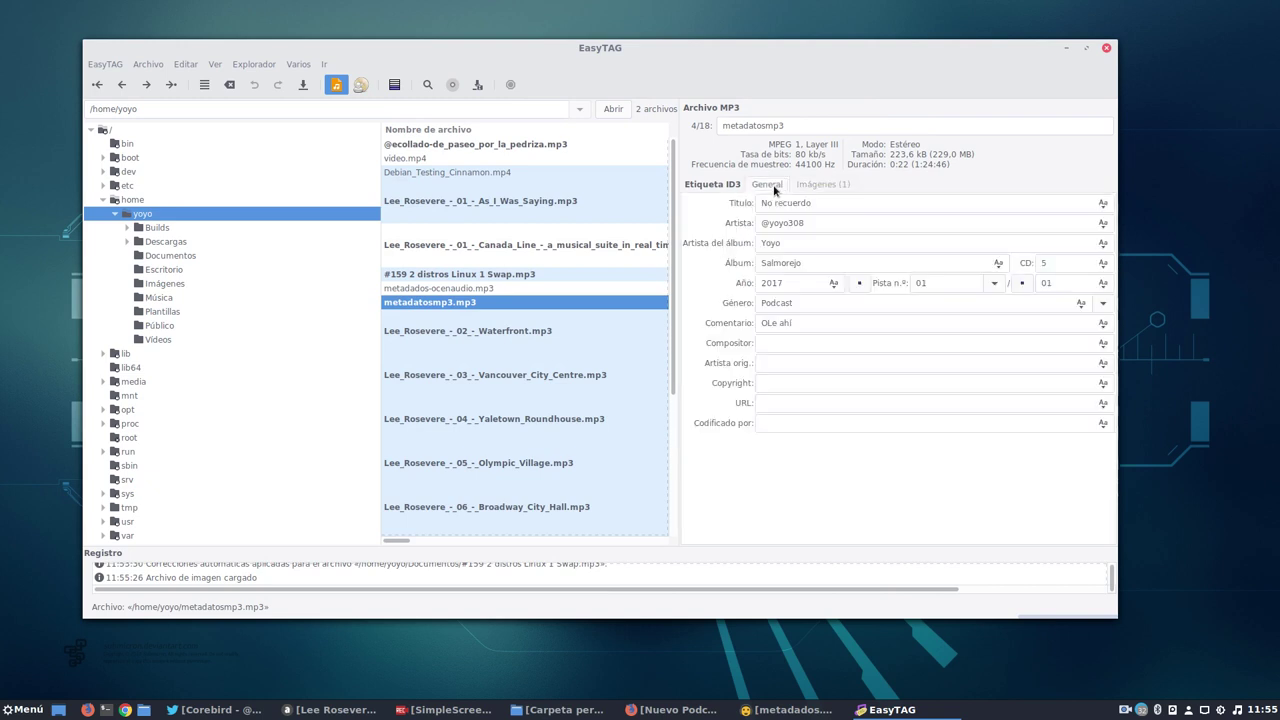
click(814, 186)
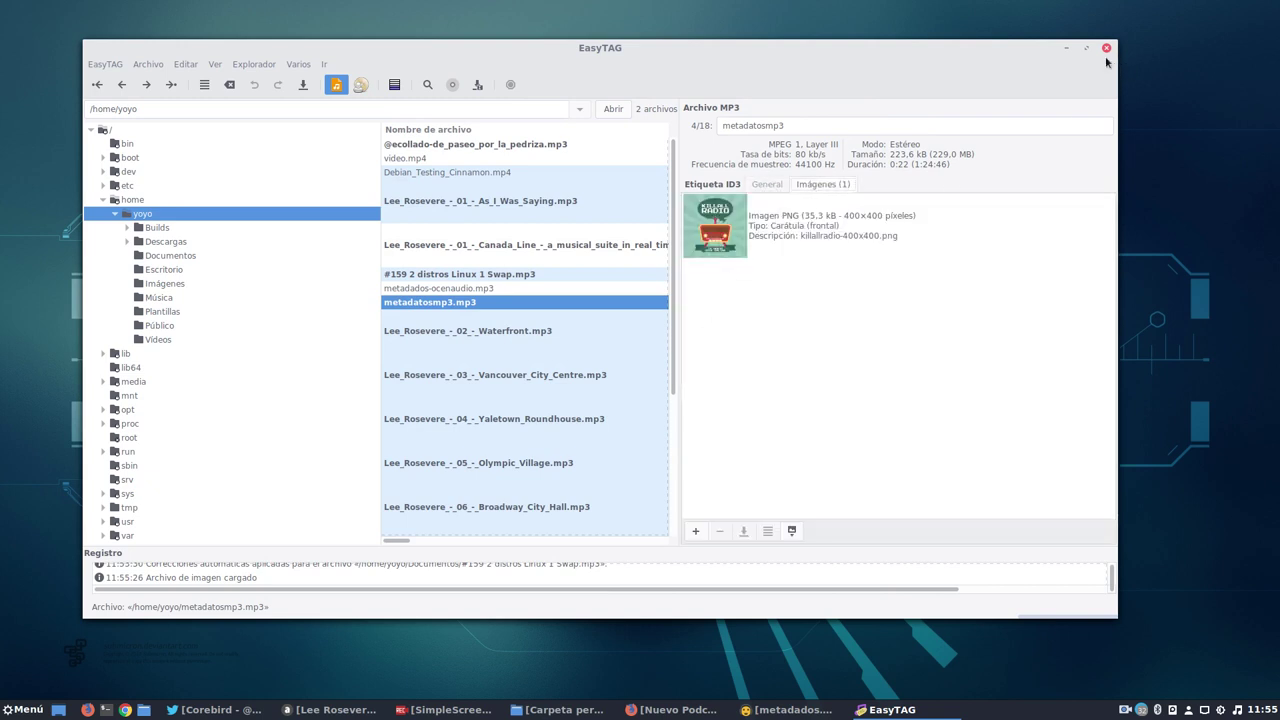
click(1067, 48)
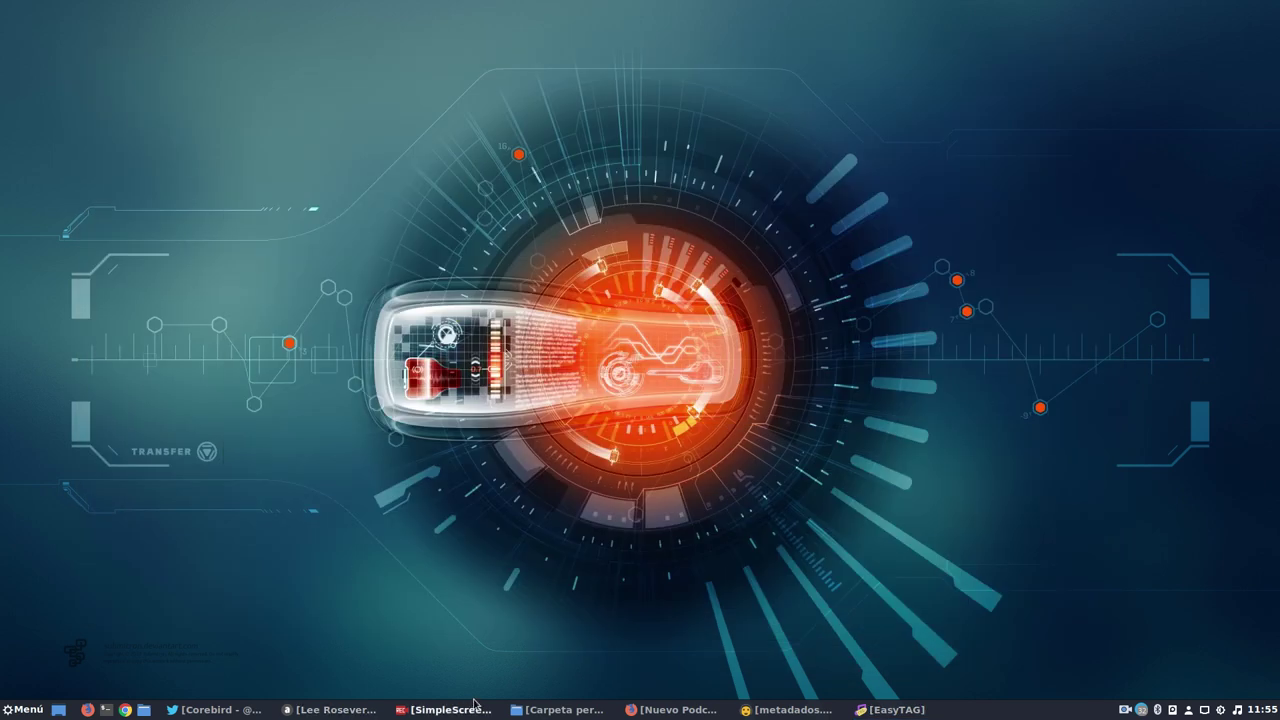
Run mediainfo in a new terminal on metadatosmp3.mp3 dragged in from the home folder.
click(560, 709)
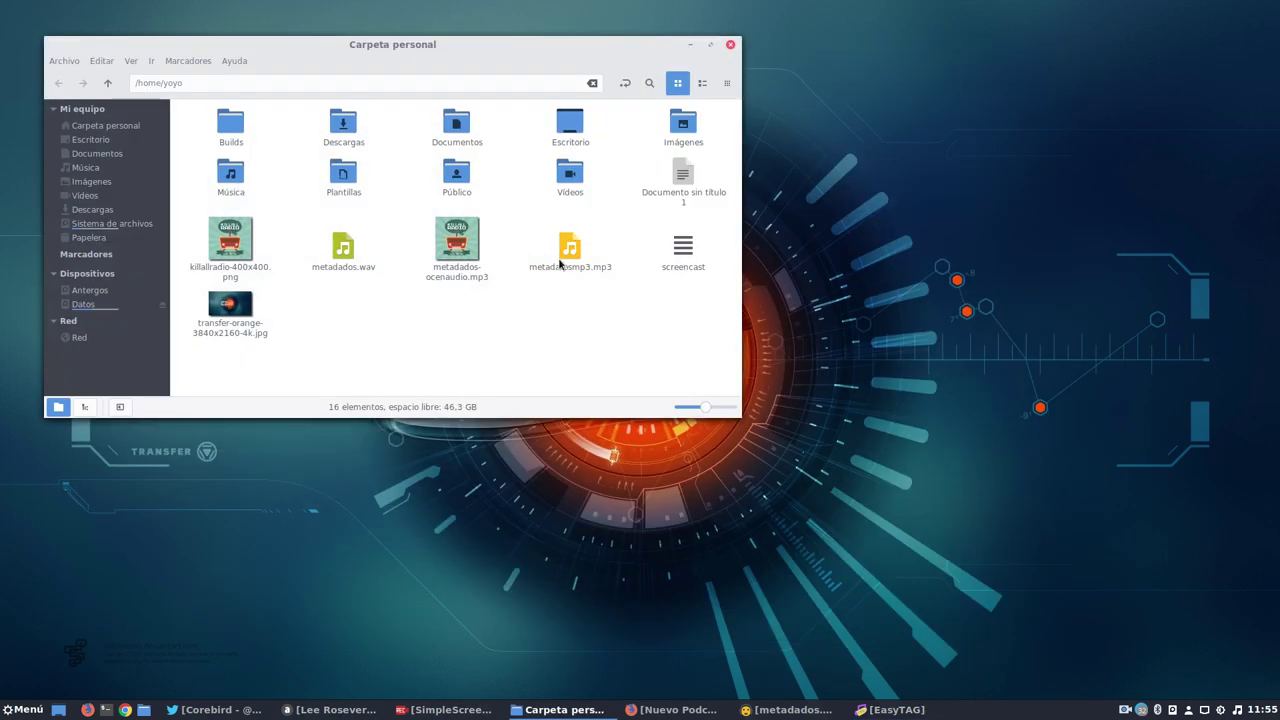
click(562, 258)
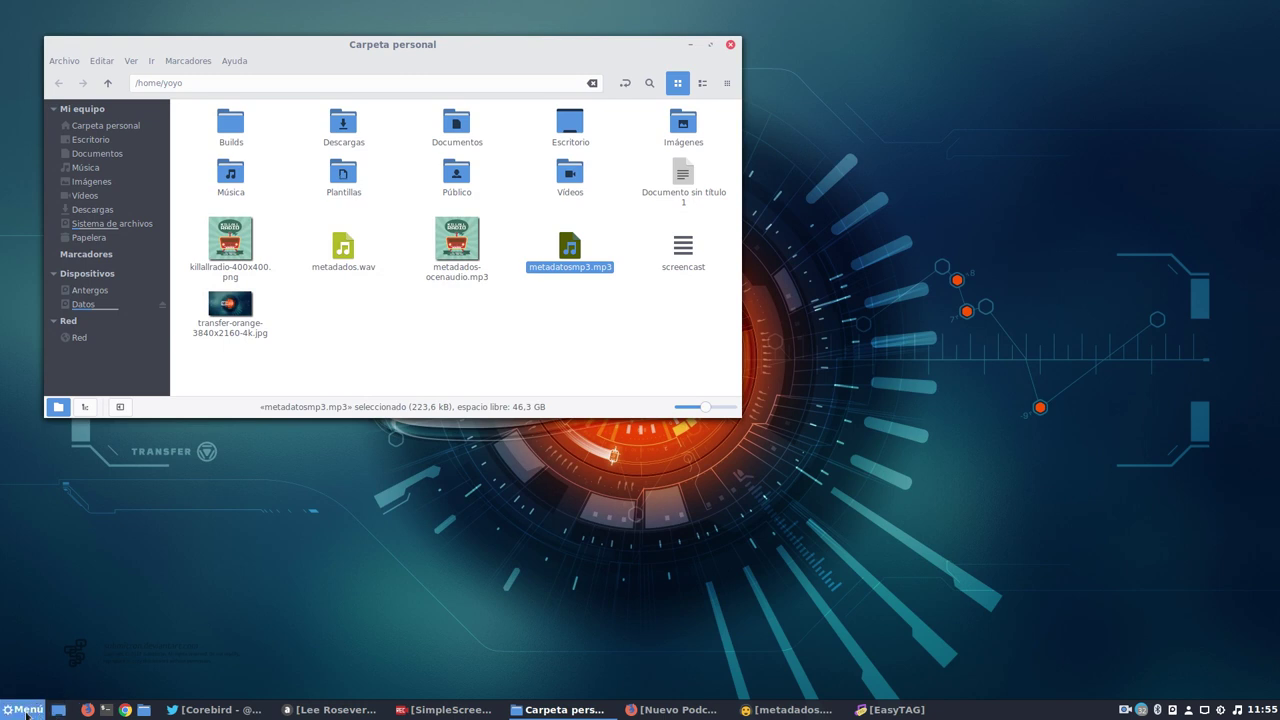
click(27, 712)
key(Escape)
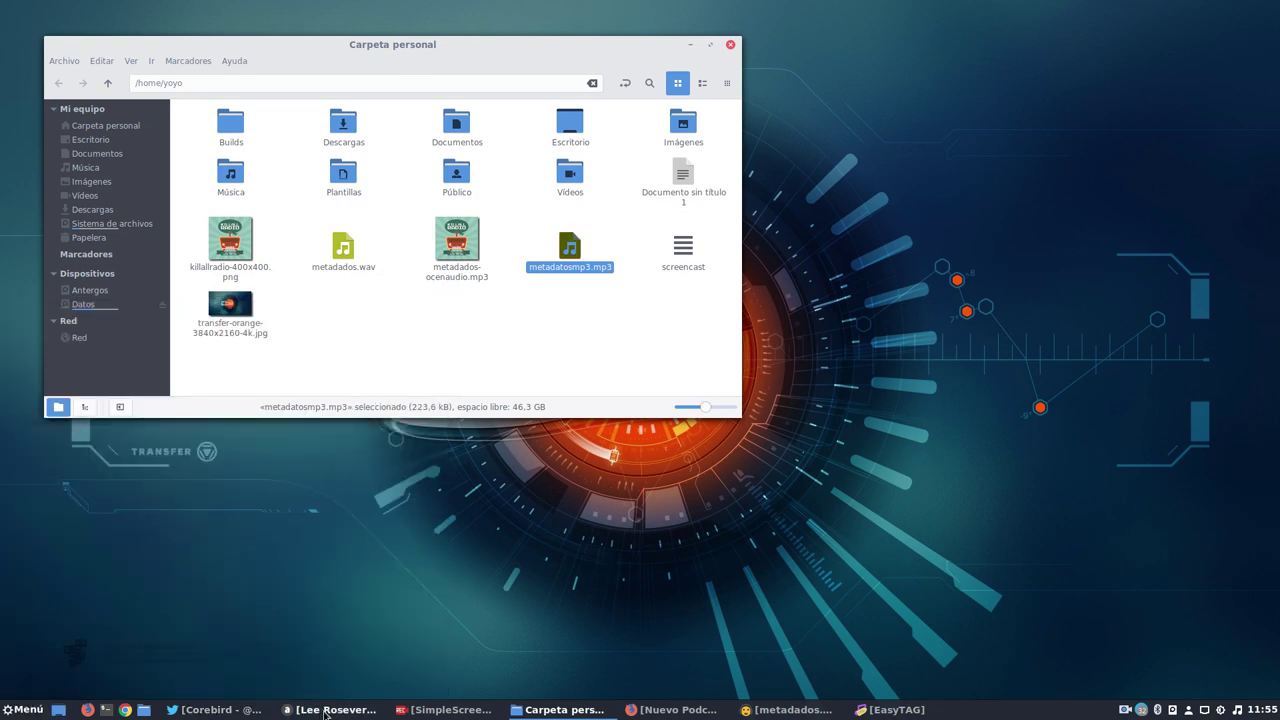
click(106, 709)
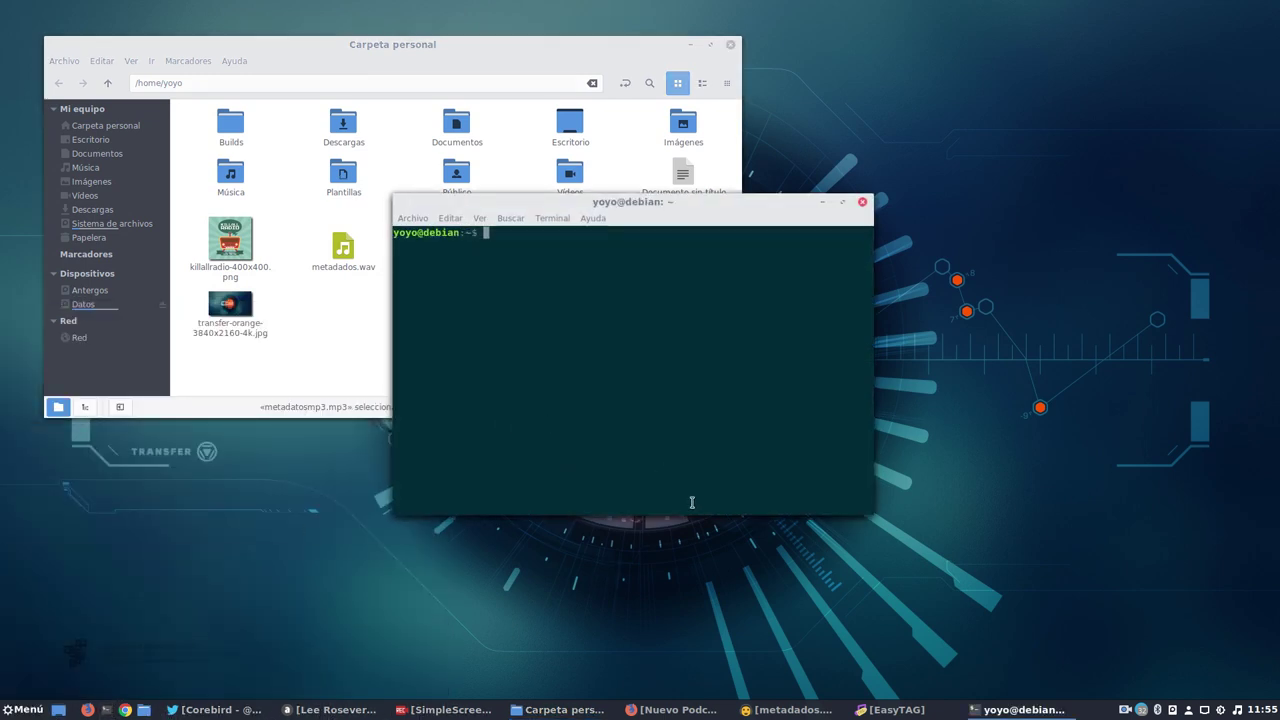
drag(873, 515, 1143, 611)
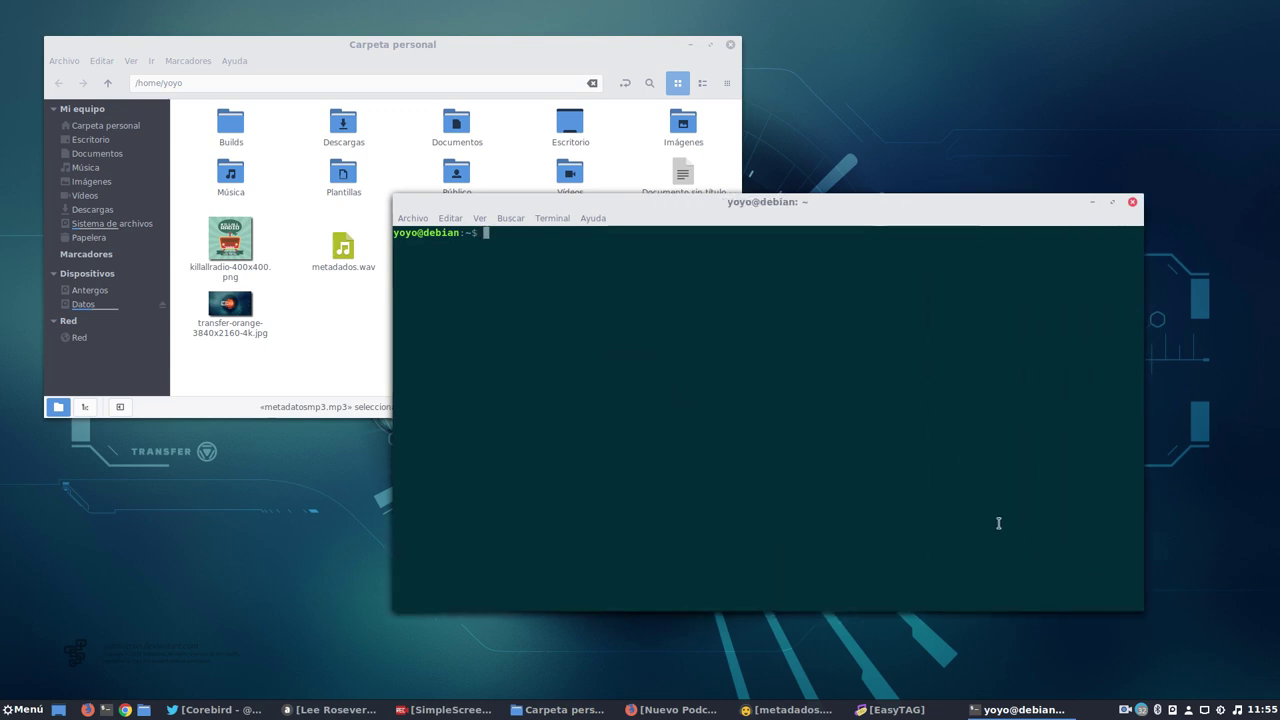
text(mediai)
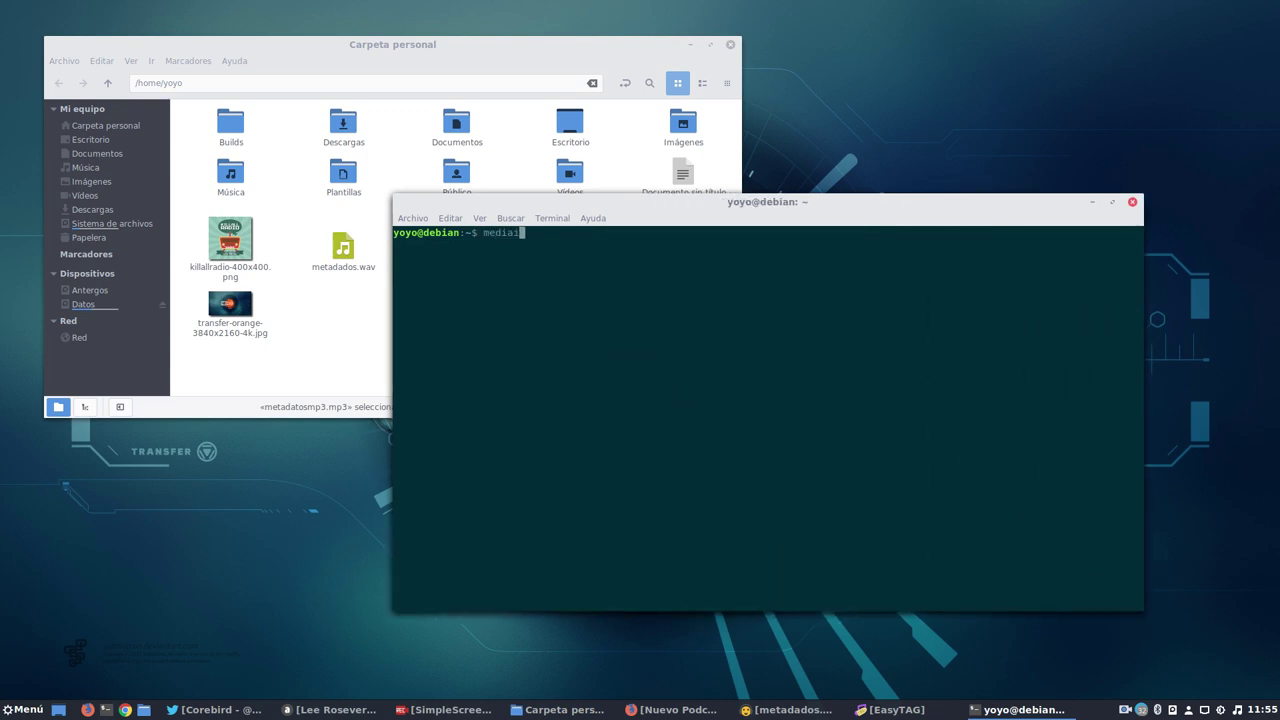
text(nfo)
drag(790, 203, 785, 328)
drag(570, 247, 766, 471)
click(626, 516)
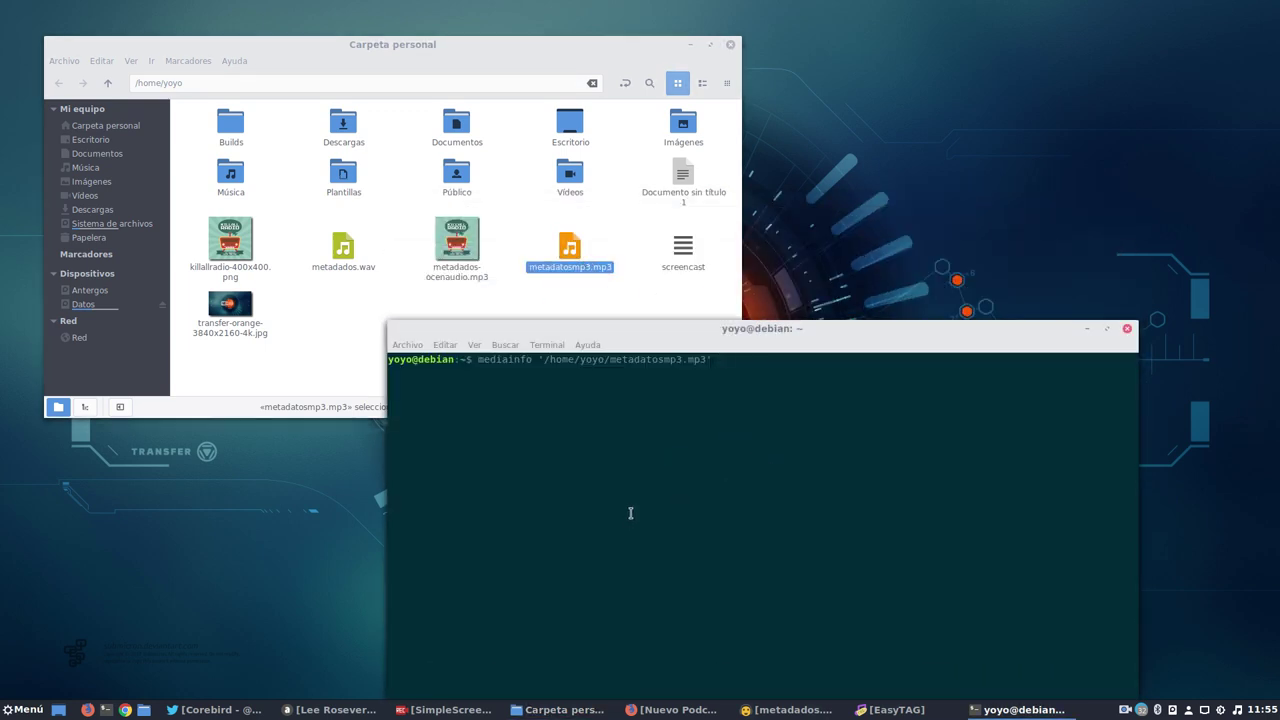
key(Return)
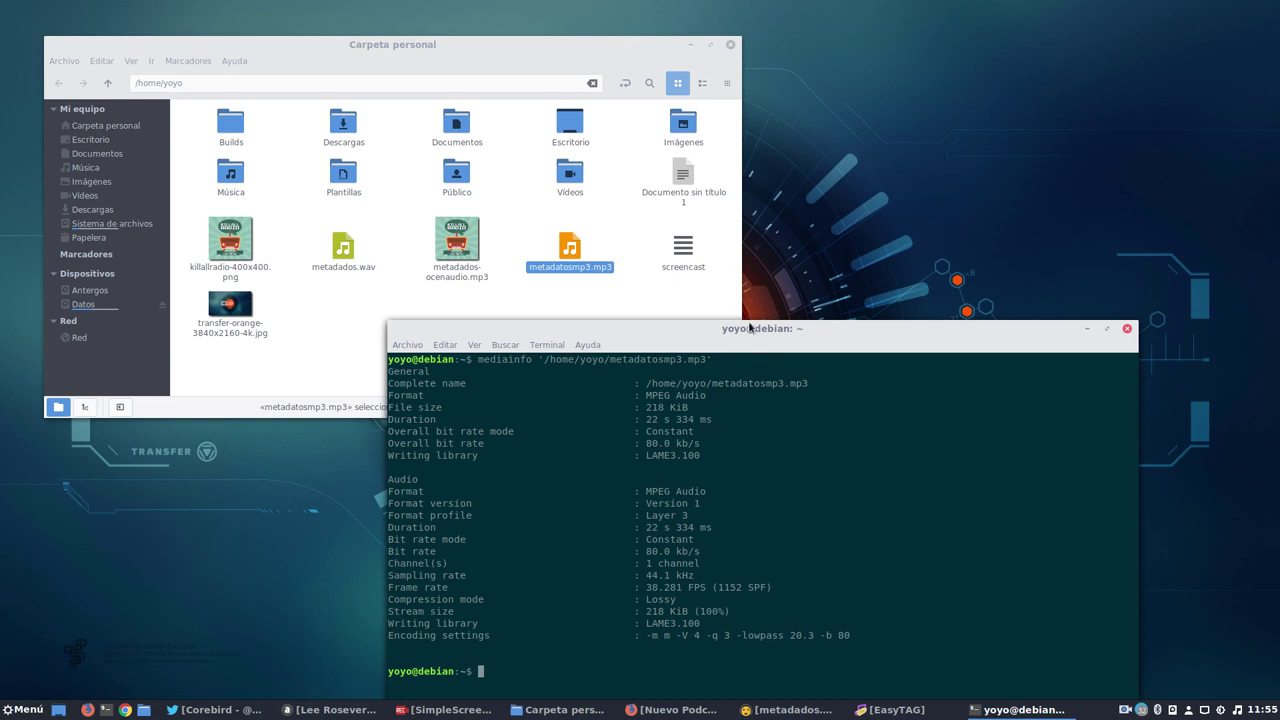
Enlarge the terminal to read the untagged 218 KiB, 80 kb/s report, then minimize terminal and Nemo.
drag(750, 327, 619, 121)
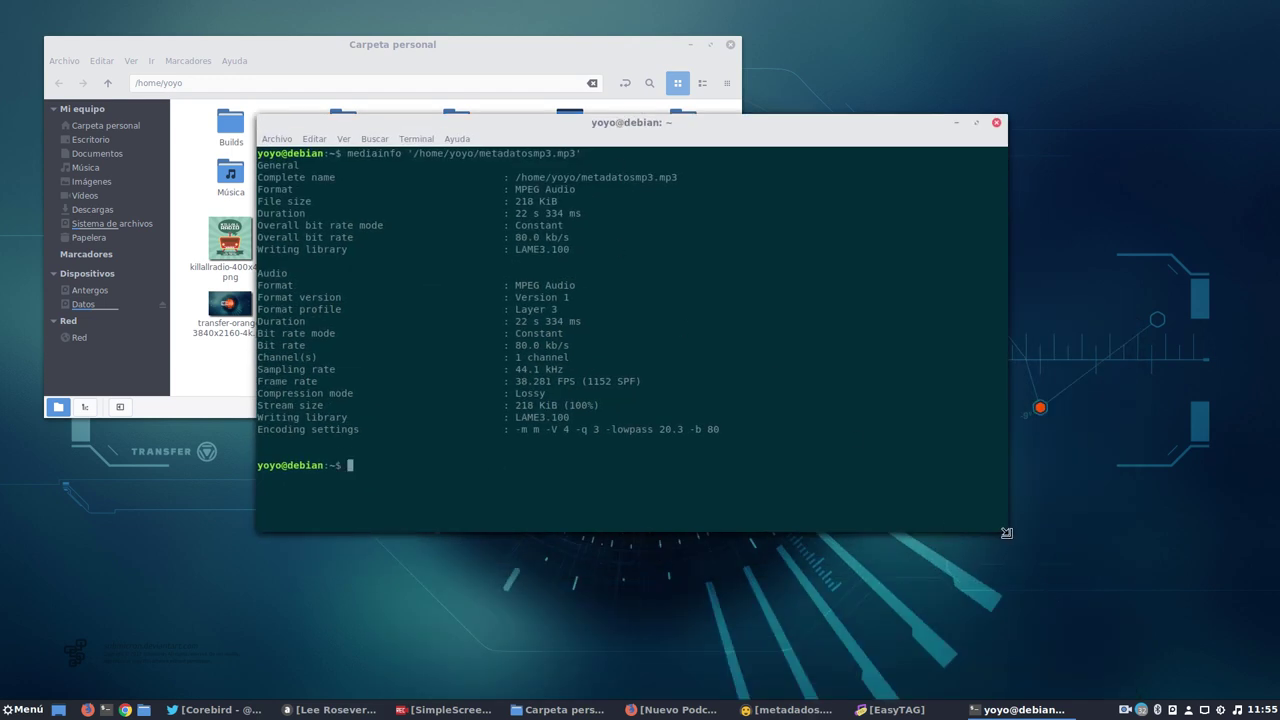
drag(1007, 533, 1147, 653)
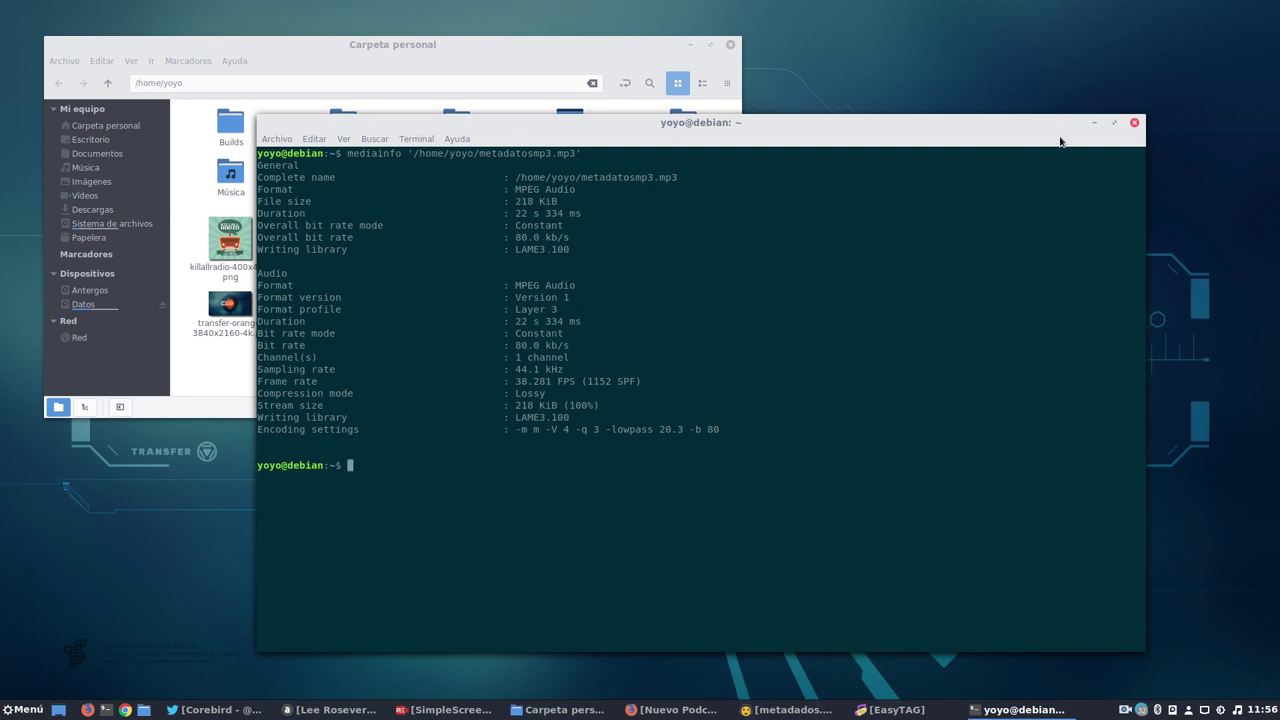
click(1094, 122)
click(687, 45)
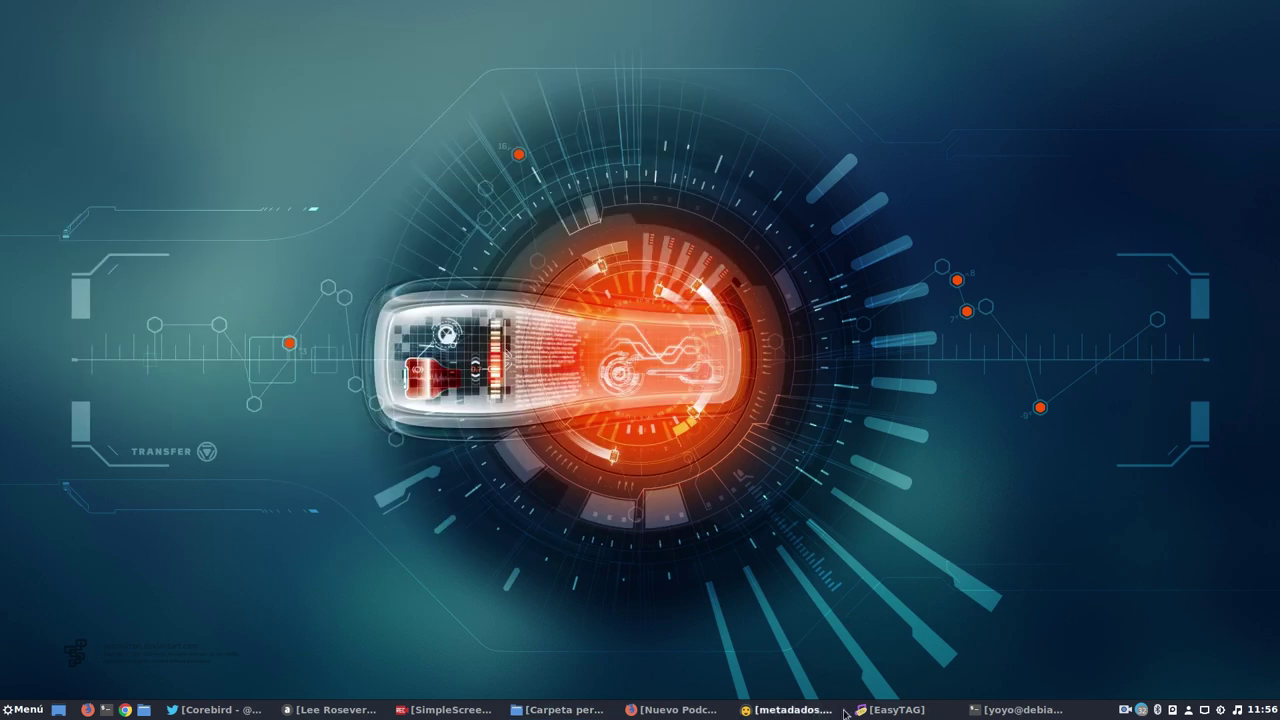
Save the edited ID3 tag and killallradio-400x400.png front cover into metadatosmp3.mp3 in EasyTAG.
click(888, 710)
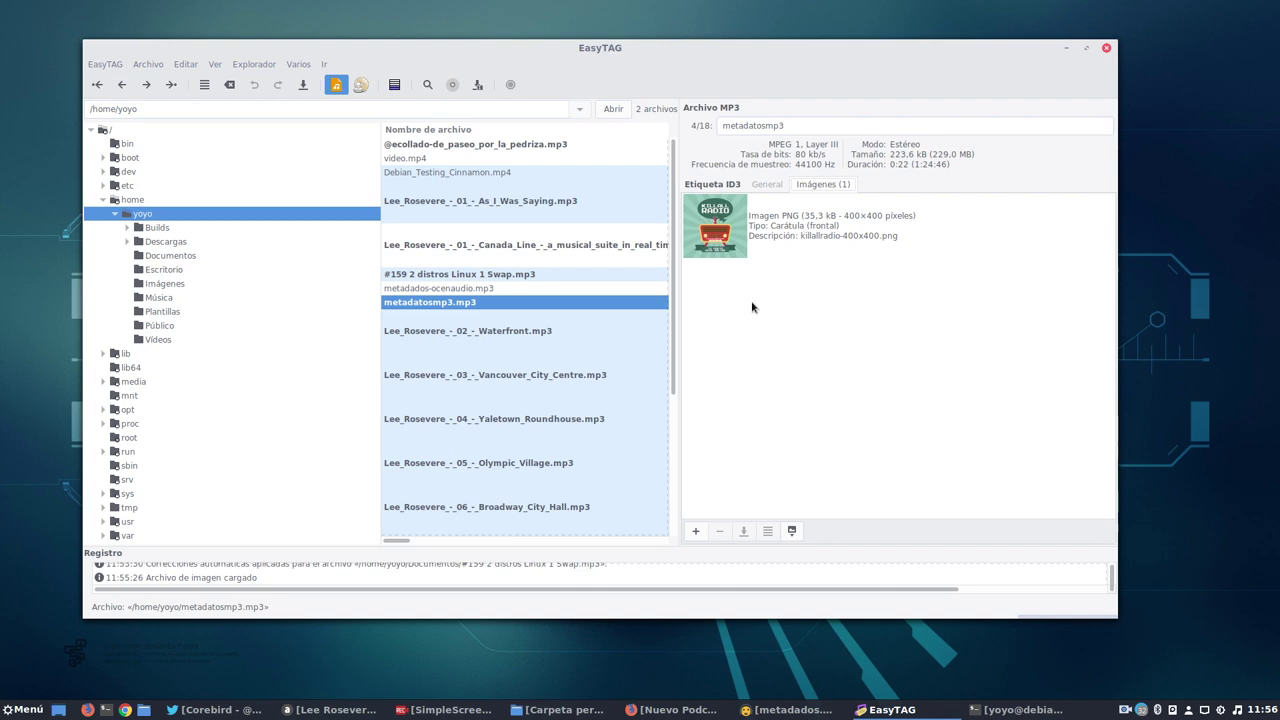
click(303, 94)
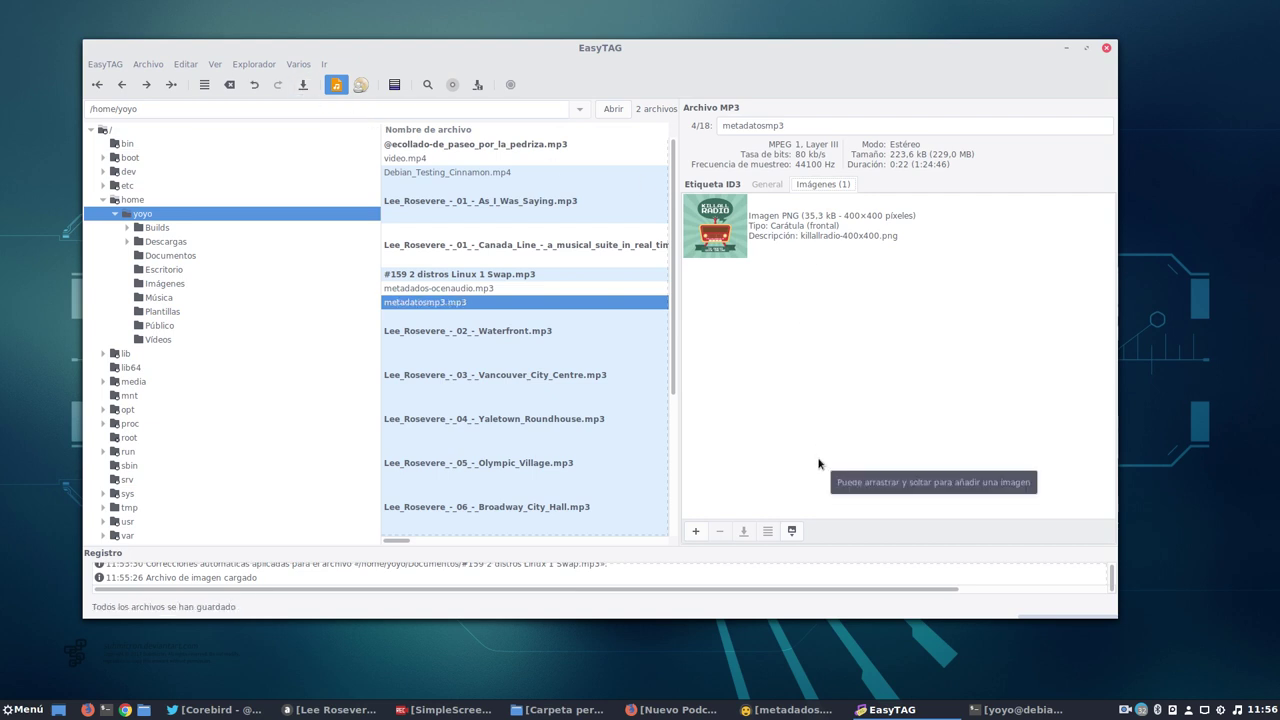
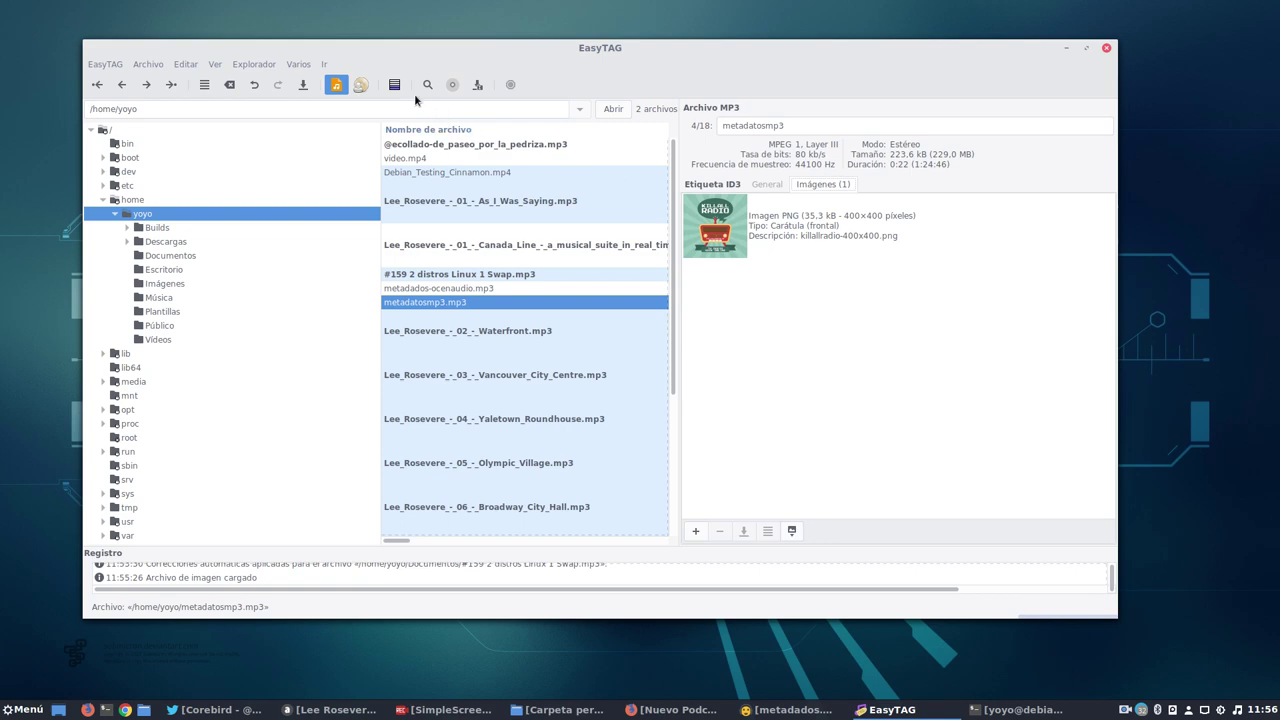
Hide EasyTAG, select metadatosmp3.mp3 in the home folder, and bring the mediainfo terminal forward.
click(1064, 49)
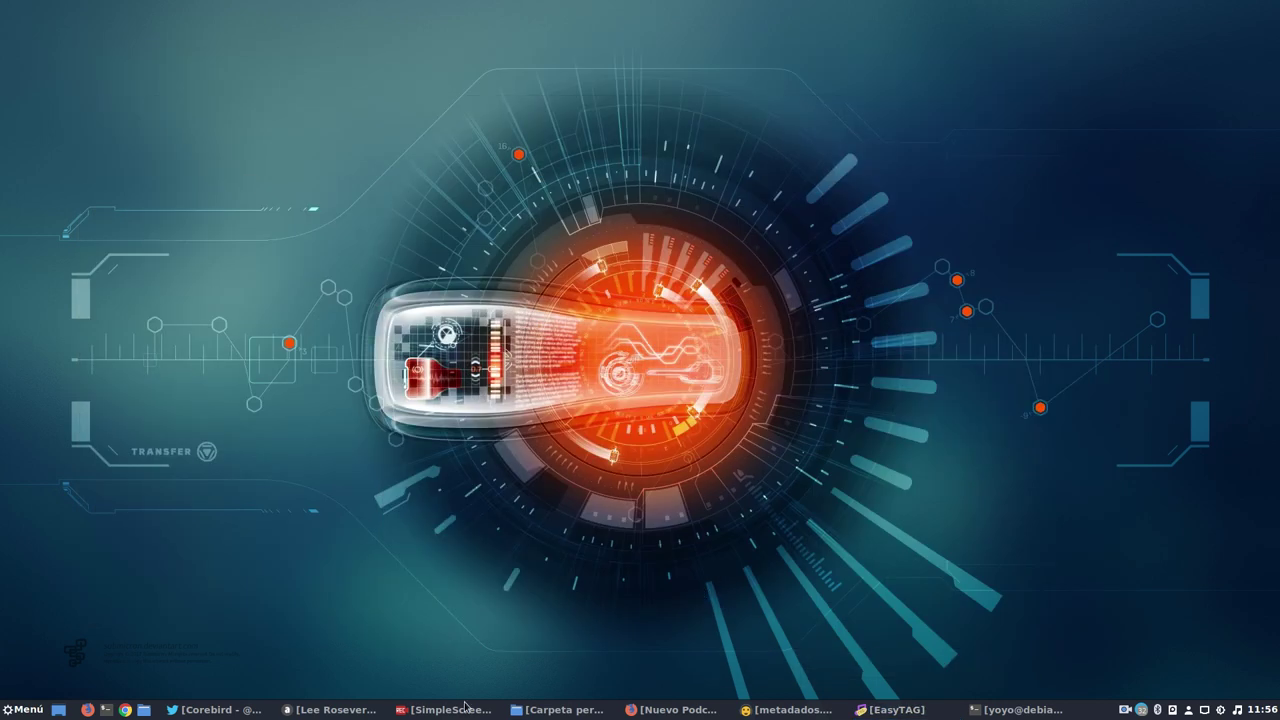
click(529, 710)
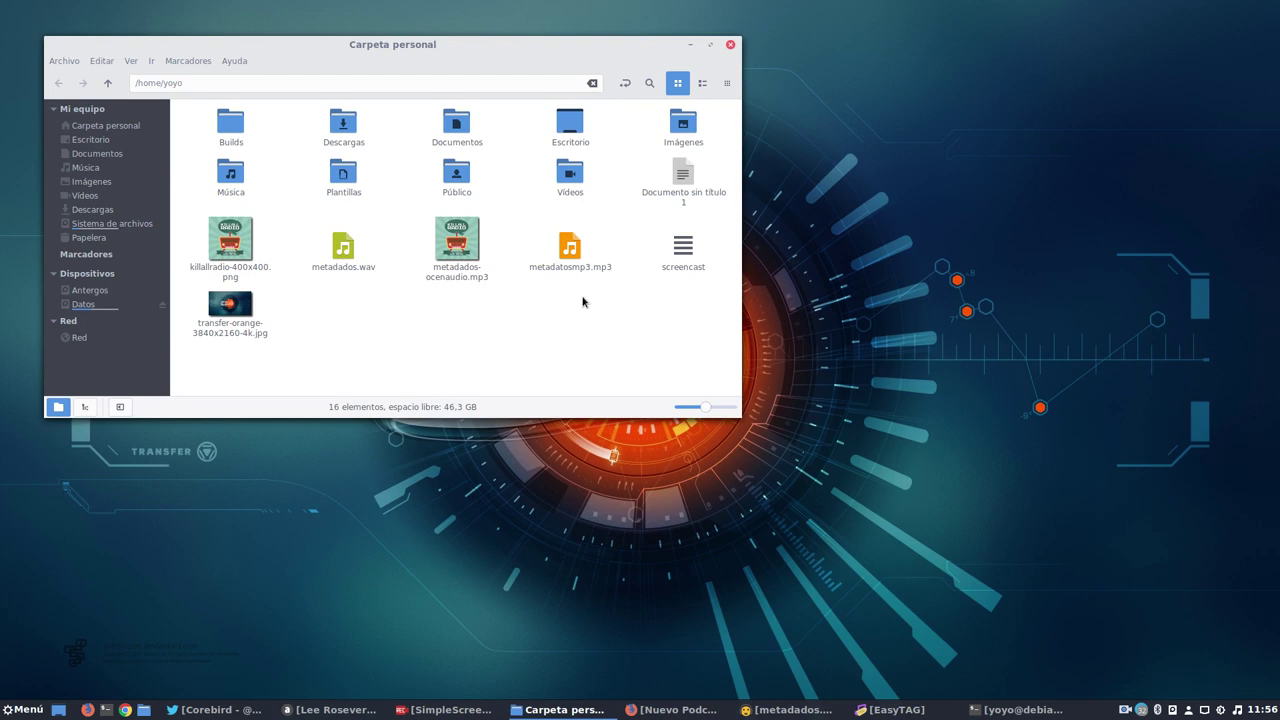
drag(437, 61, 460, 58)
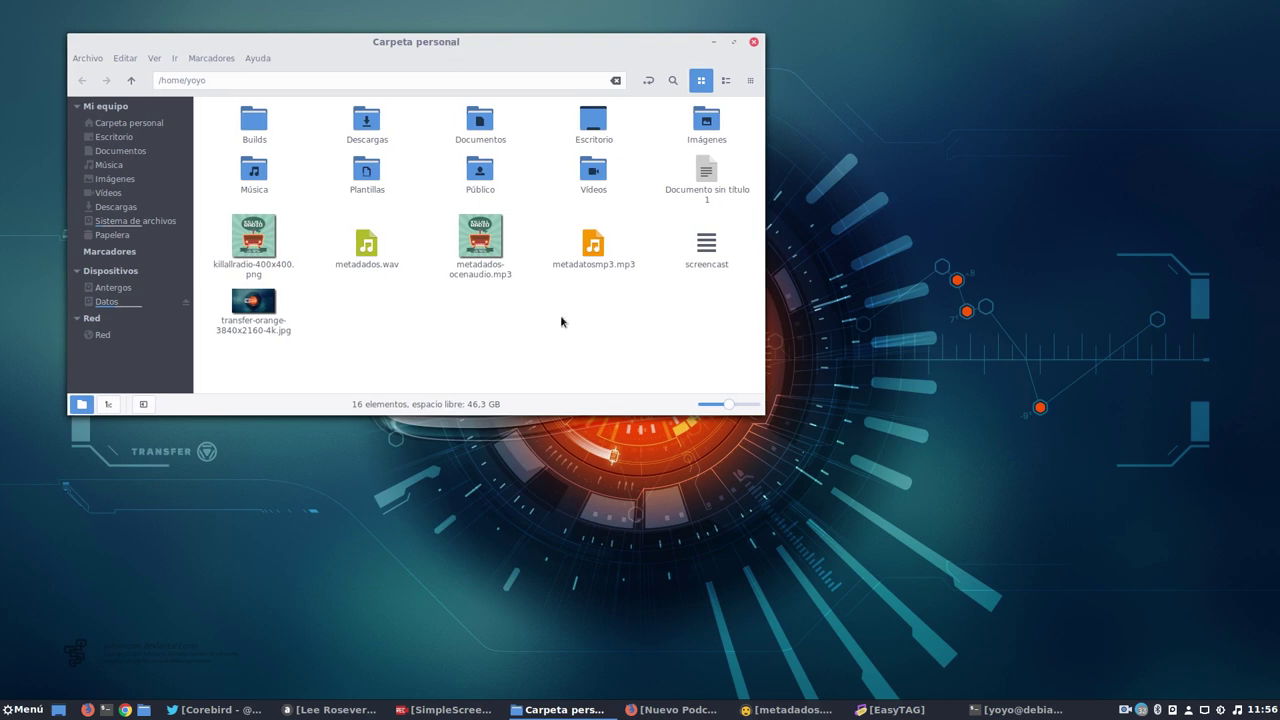
click(593, 262)
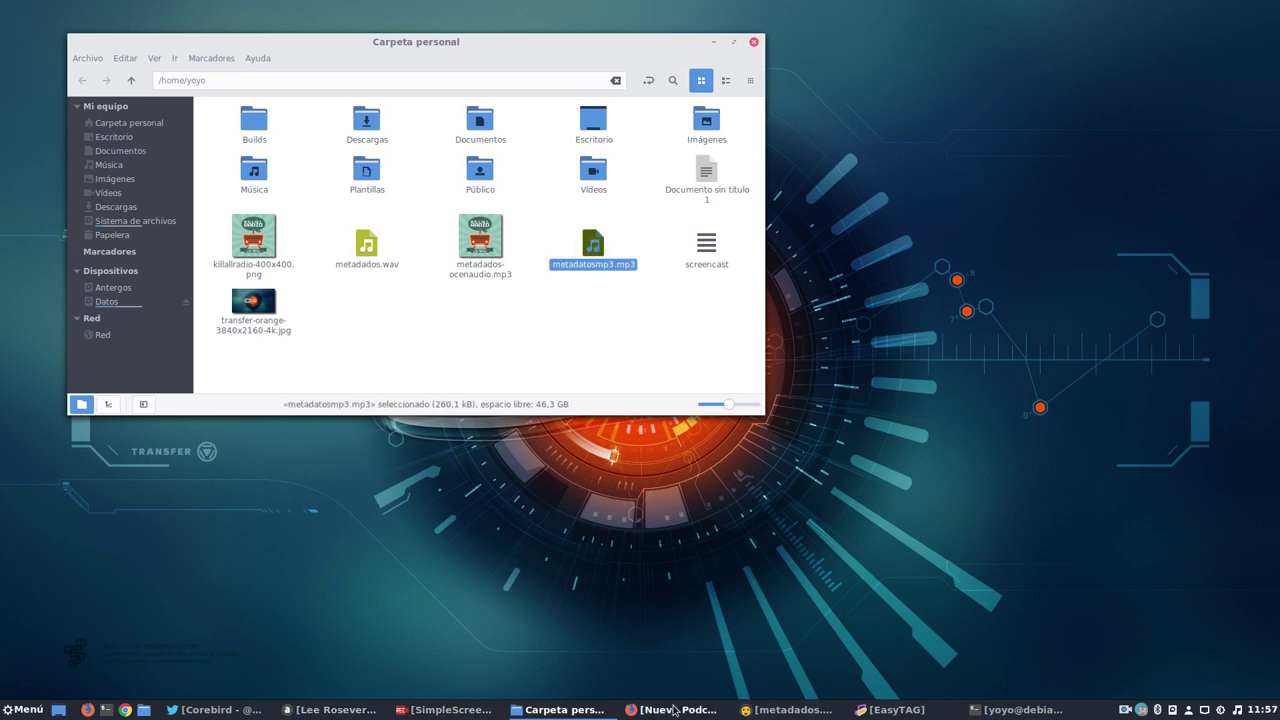
click(1020, 710)
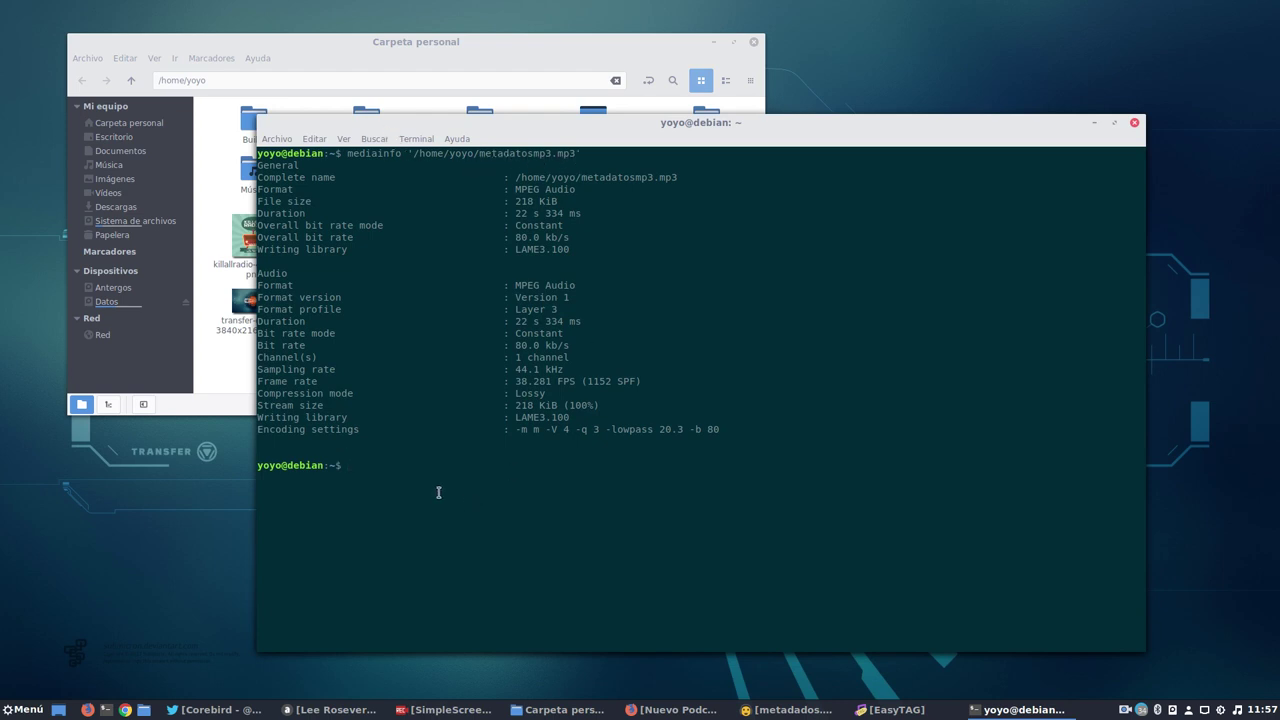
Rerun the mediainfo report on metadatosmp3.mp3 and point out its file path.
key(Up)
key(Return)
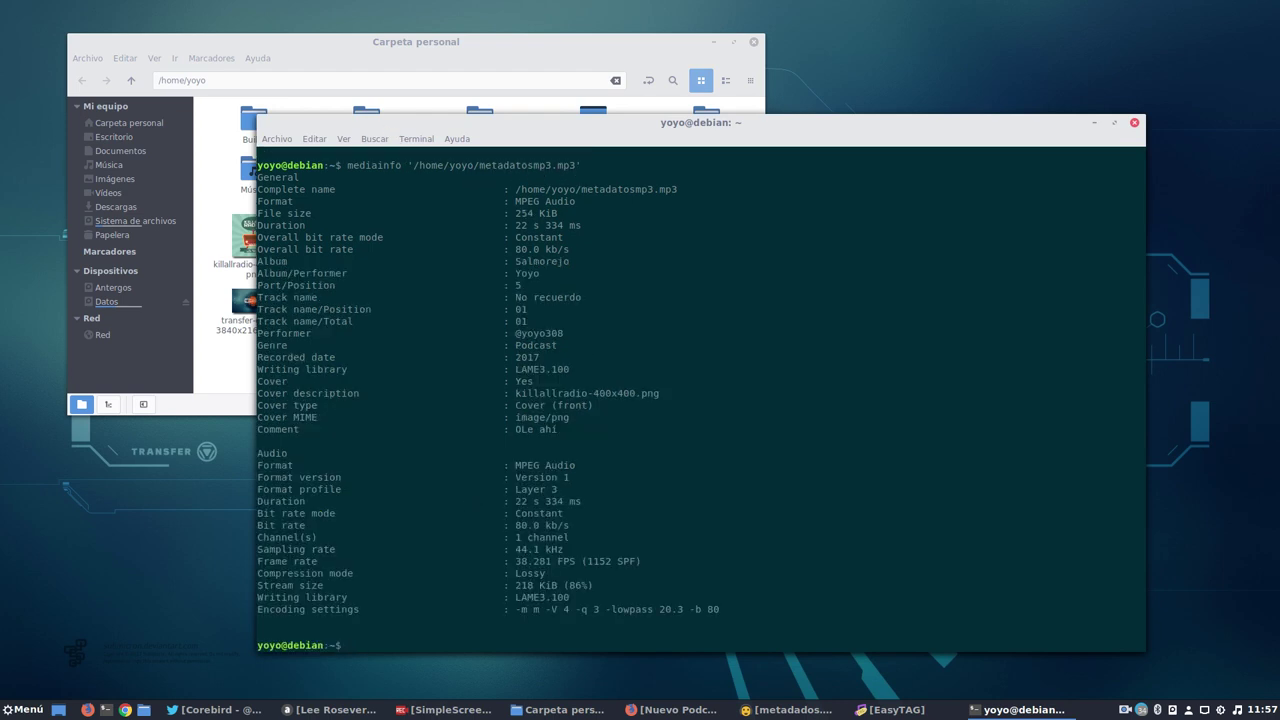
scroll(410, 478, up, 2)
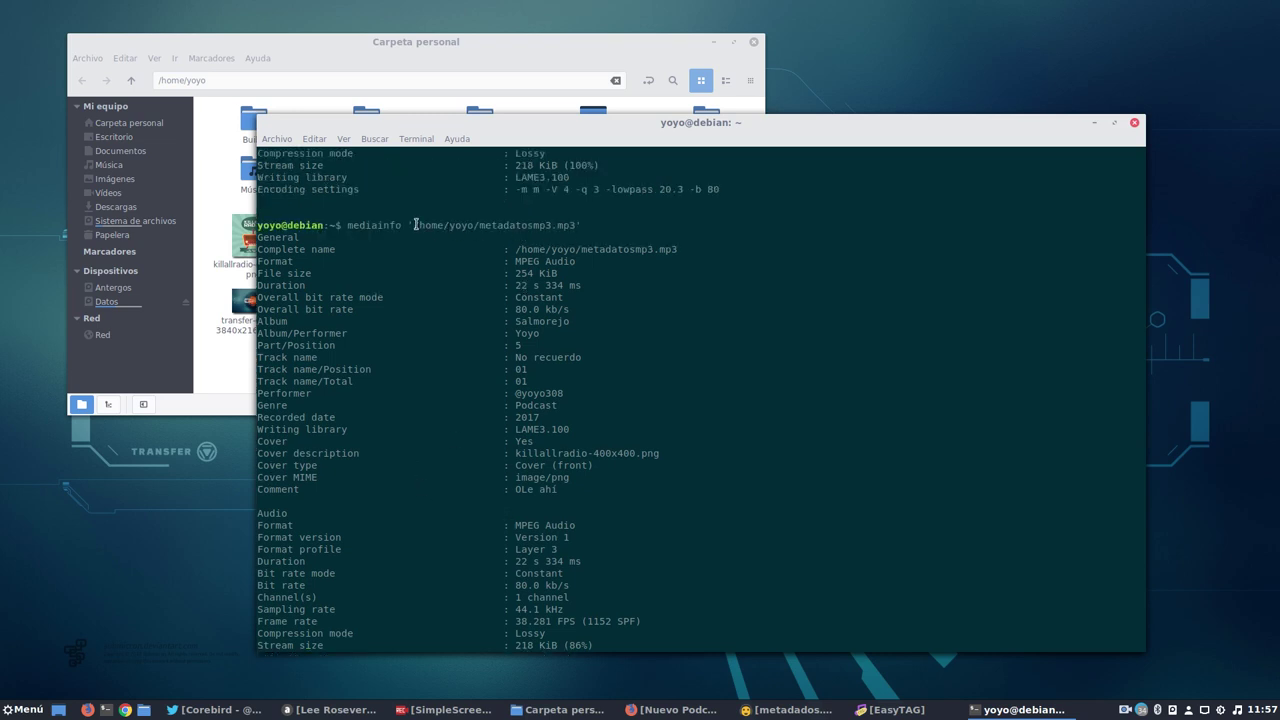
drag(415, 225, 585, 226)
click(648, 410)
Highlight the Cover type and Cover MIME lines, then minimize the terminal.
drag(575, 478, 510, 466)
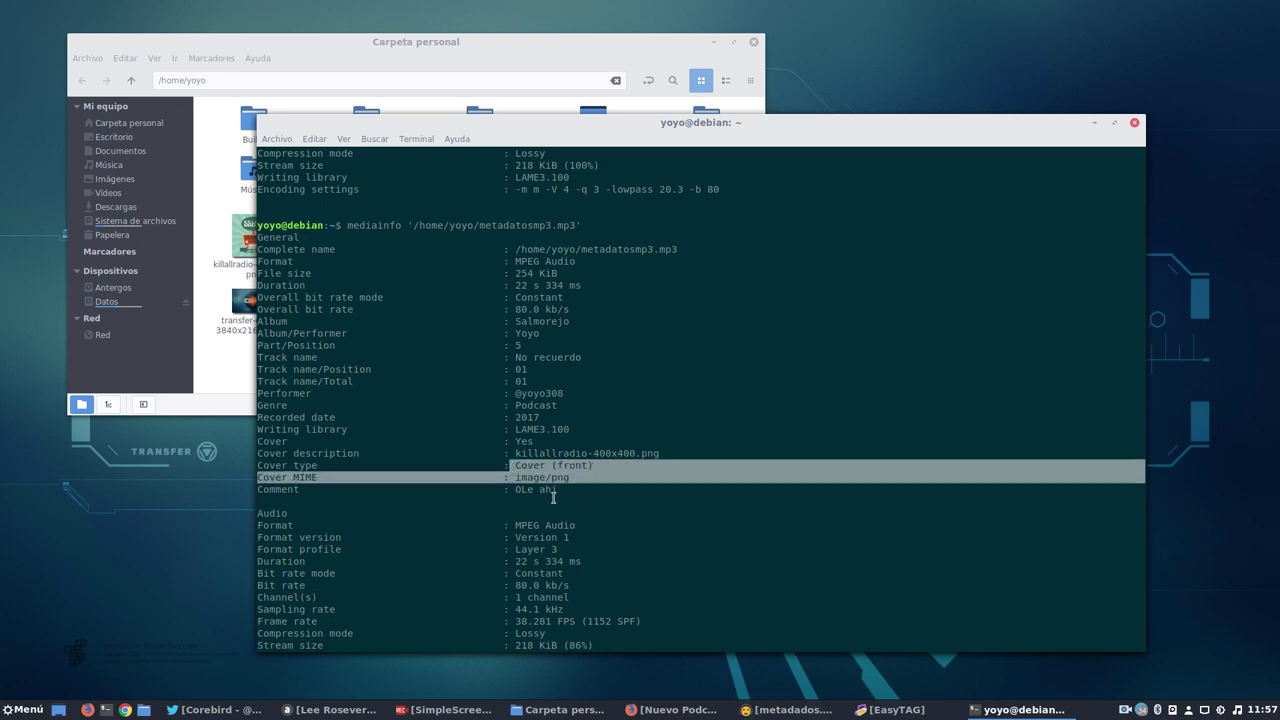
click(568, 489)
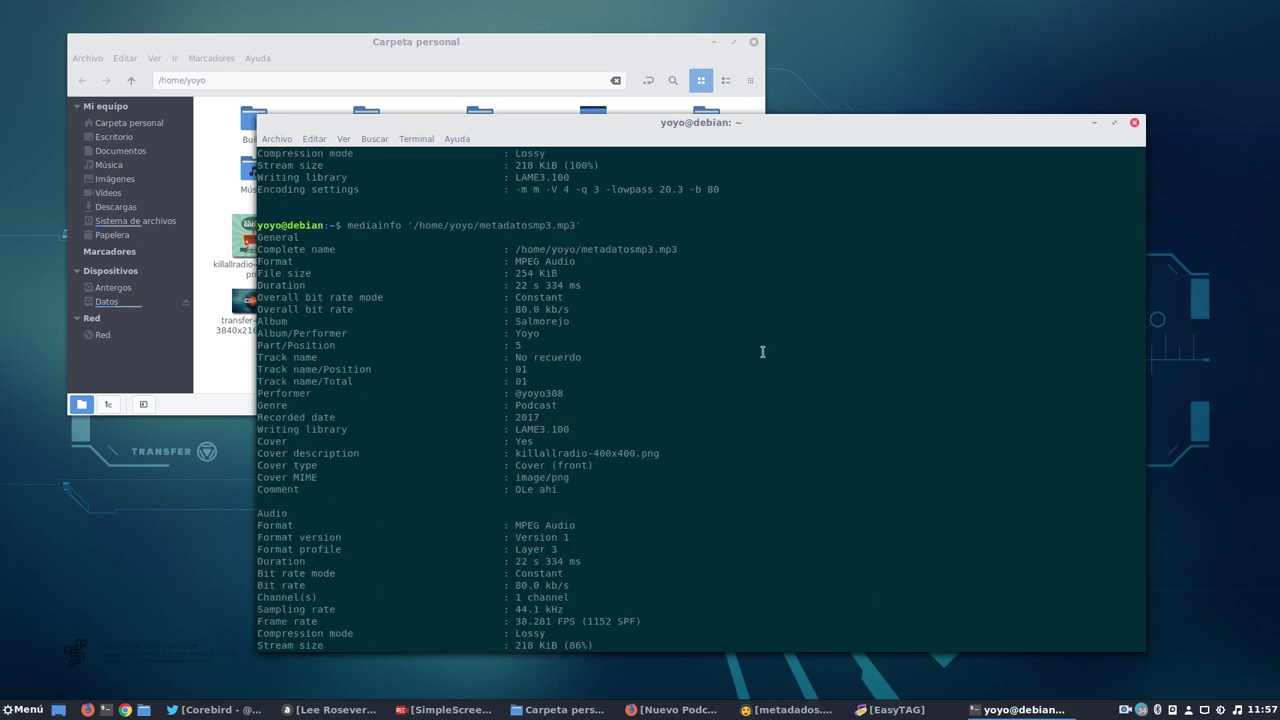
click(1091, 123)
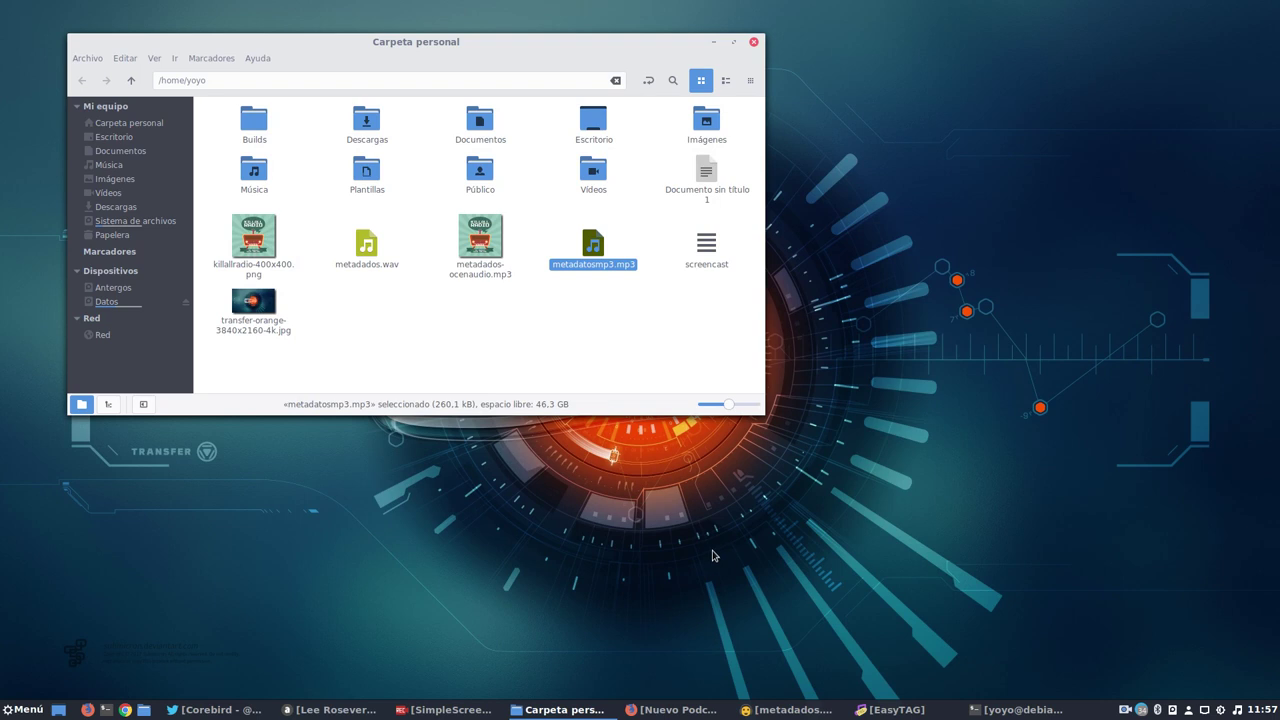
Quit EasyTAG, discarding the unsaved tag changes.
click(905, 662)
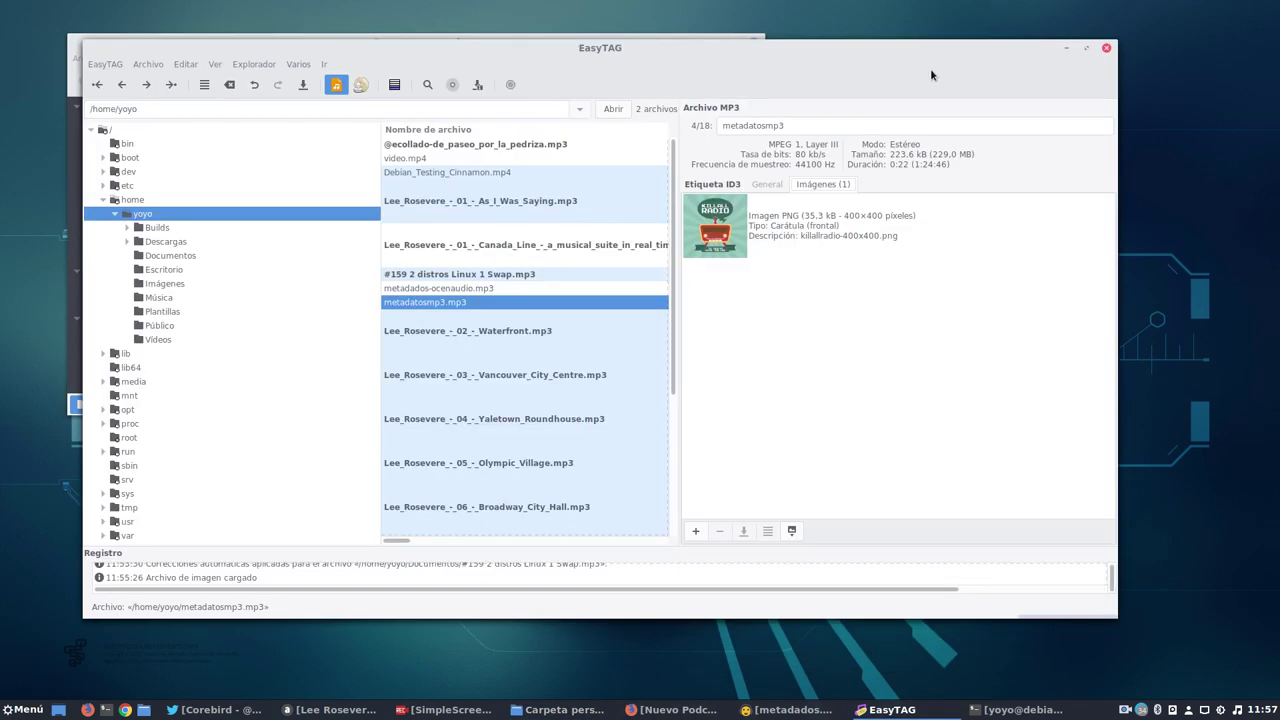
click(1106, 49)
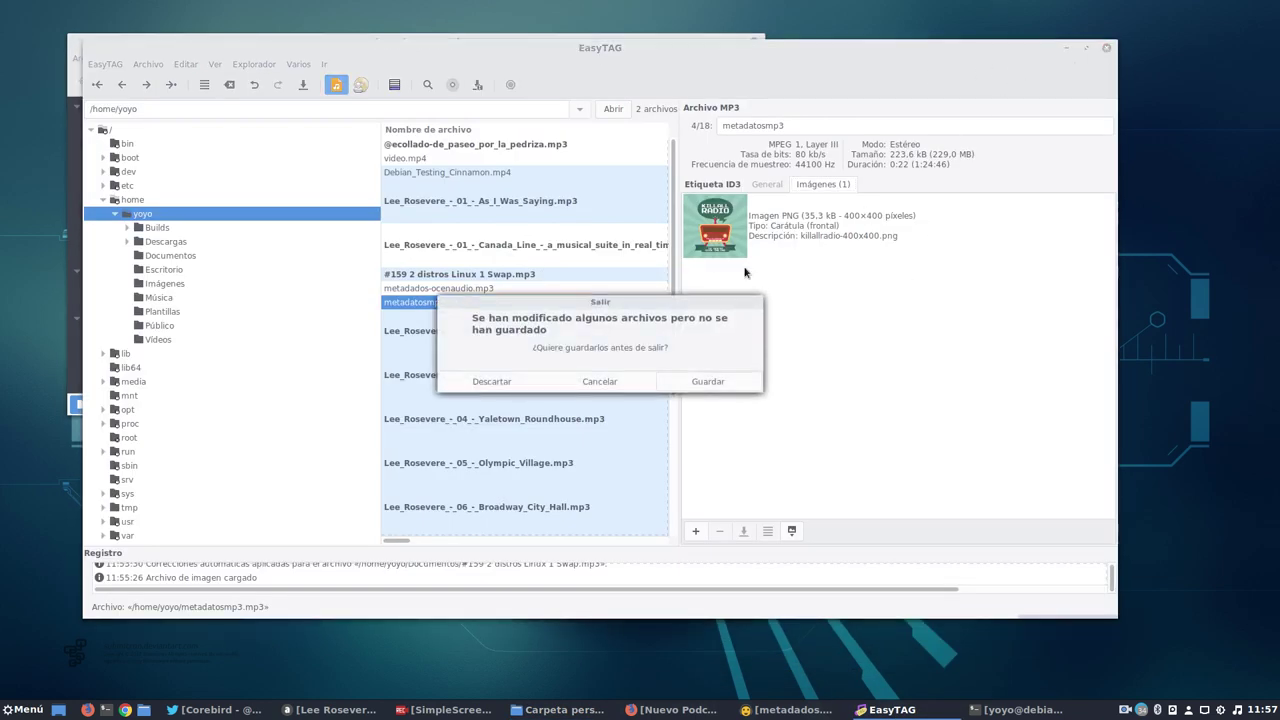
click(493, 381)
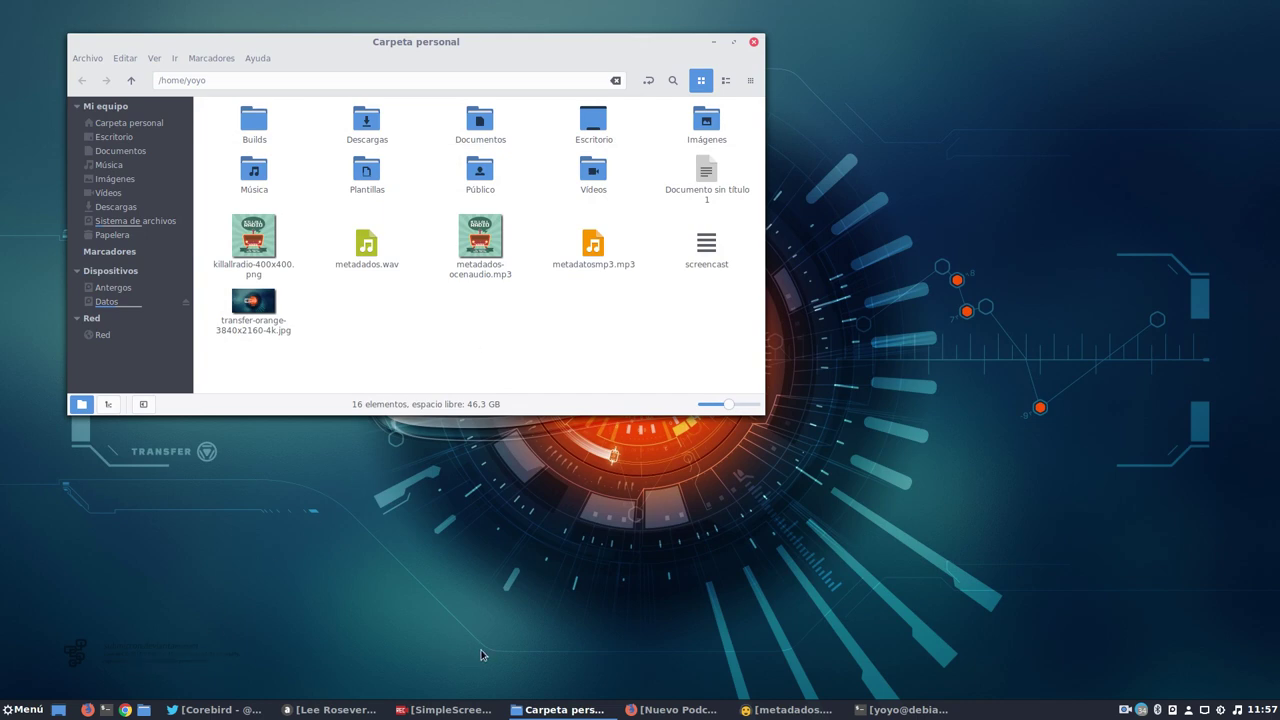
Close ocenaudio without saving metadados.wav.
click(835, 709)
click(1144, 28)
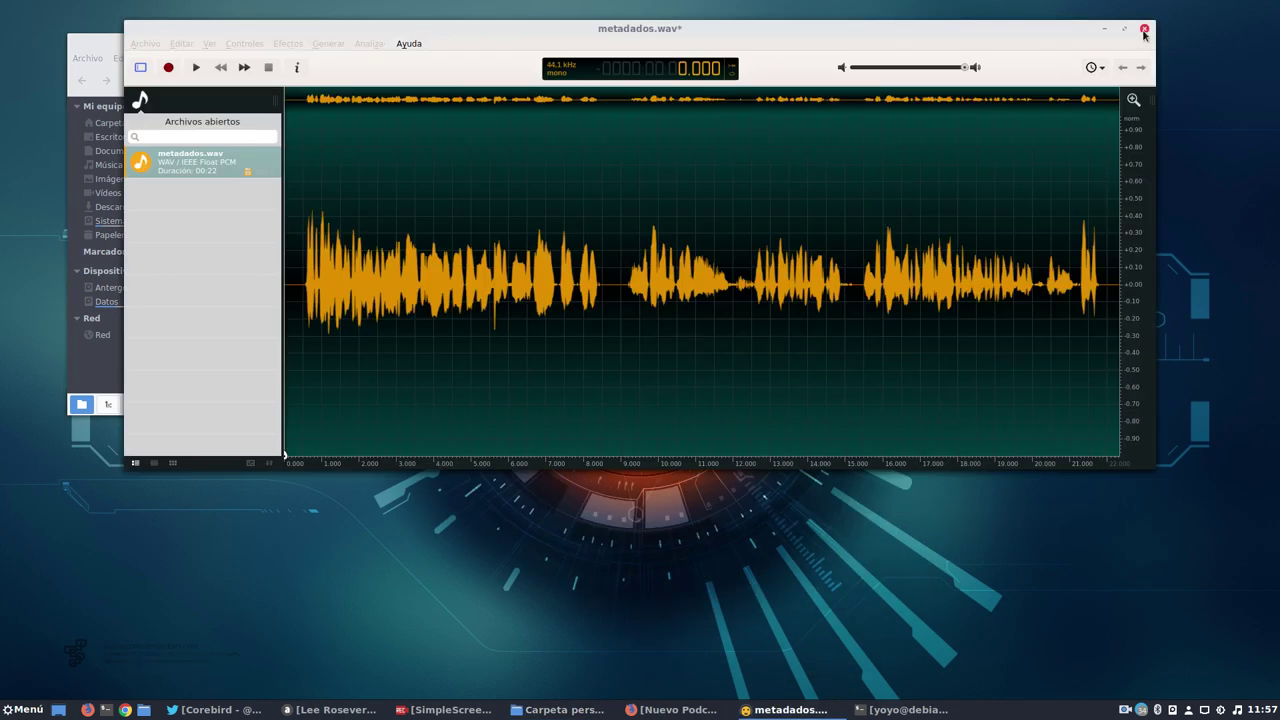
click(651, 251)
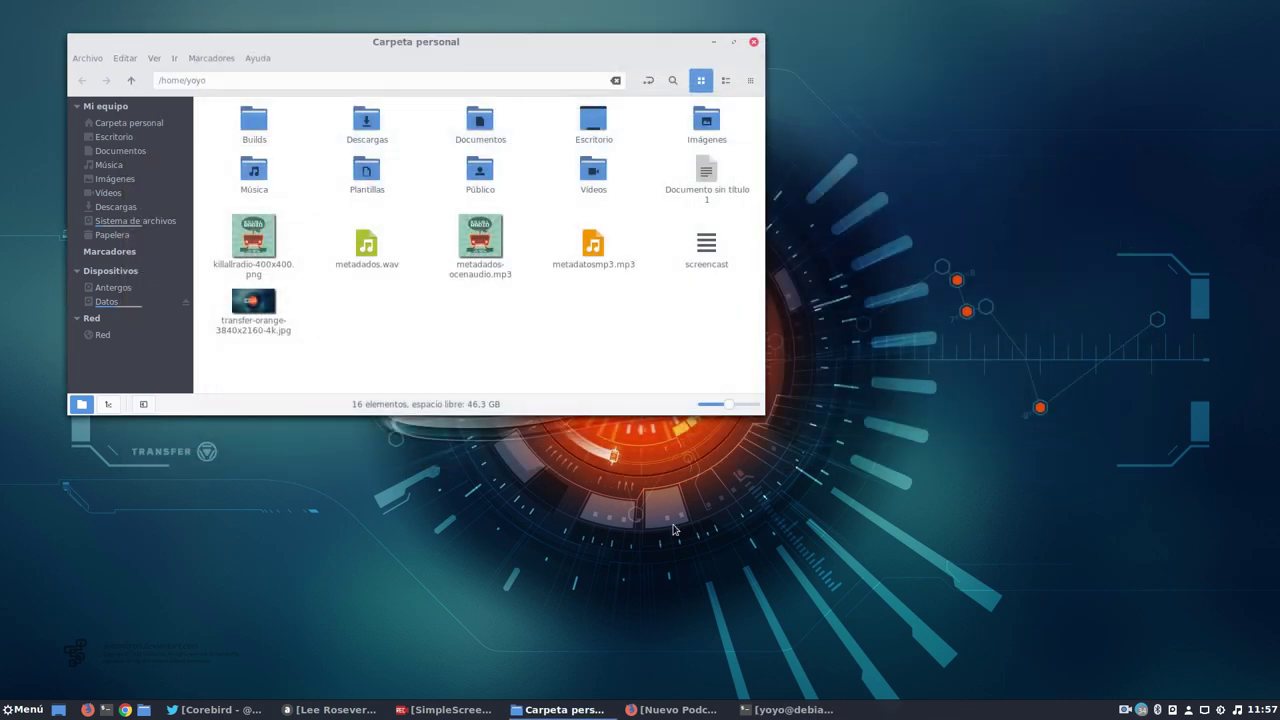
click(790, 709)
Close the terminal and launch MusicBrainz Picard from the Sonido y vídeo menu.
click(1135, 123)
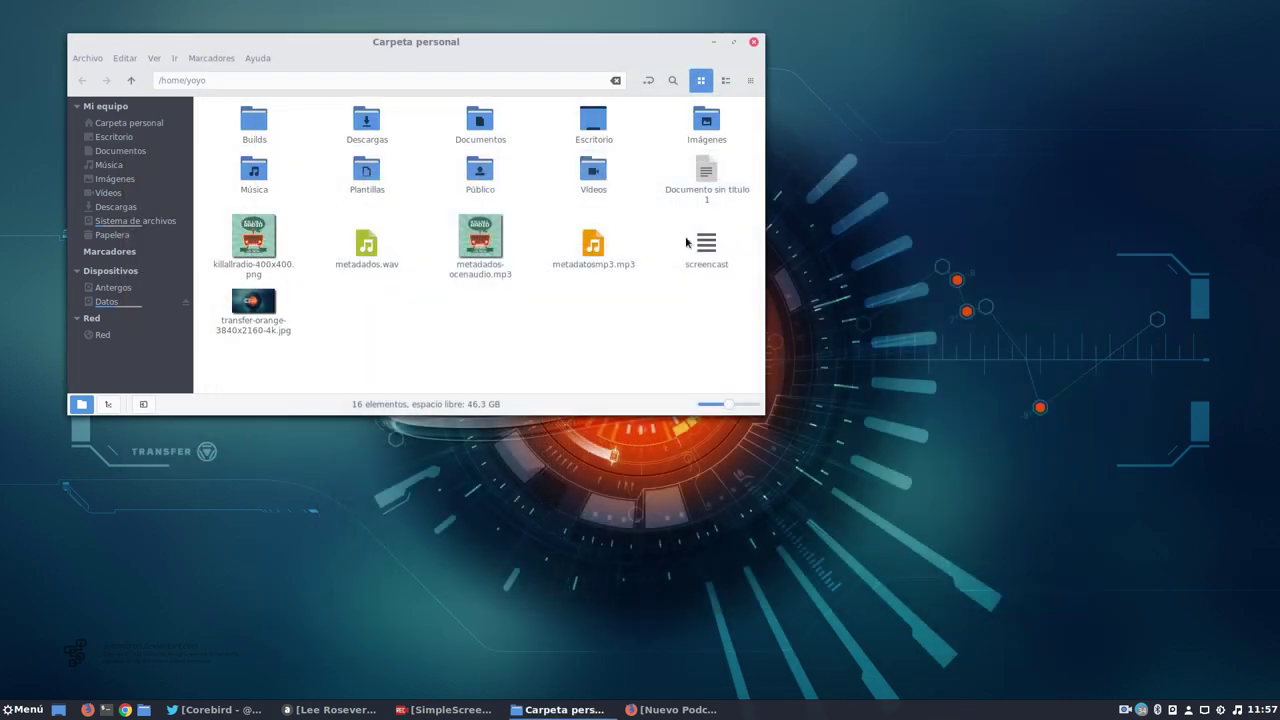
click(26, 709)
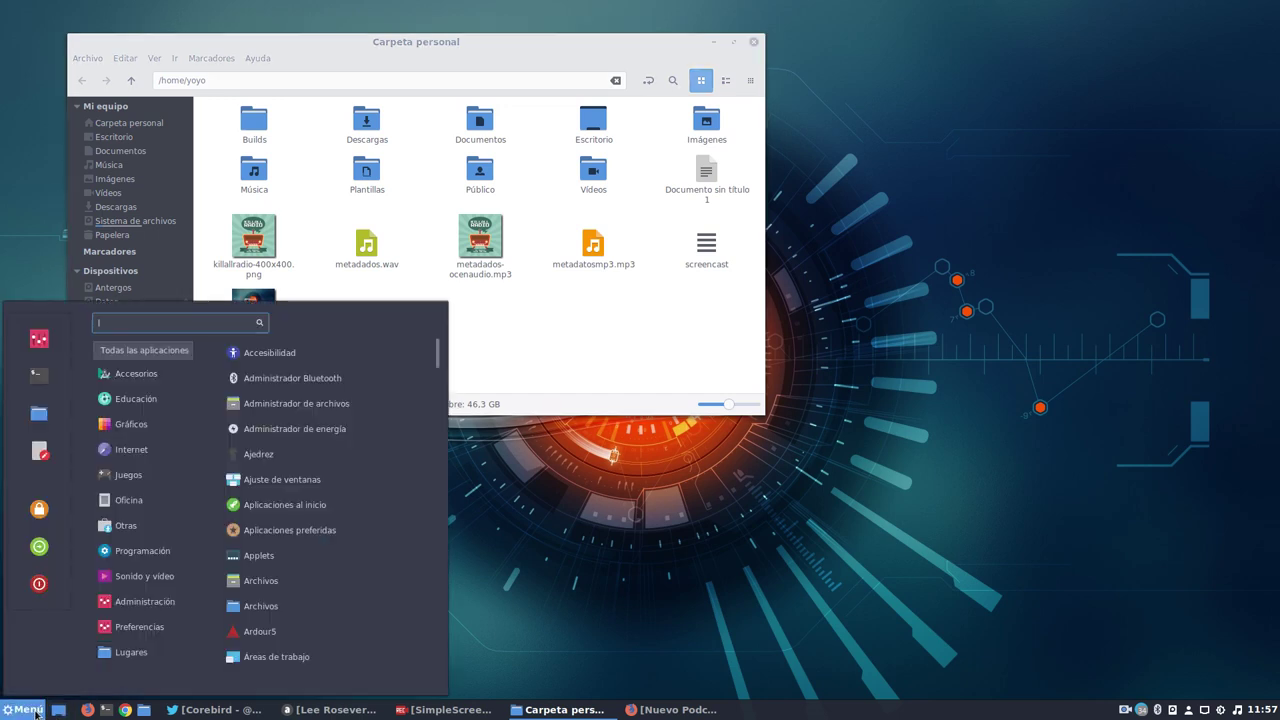
mouse_move(186, 577)
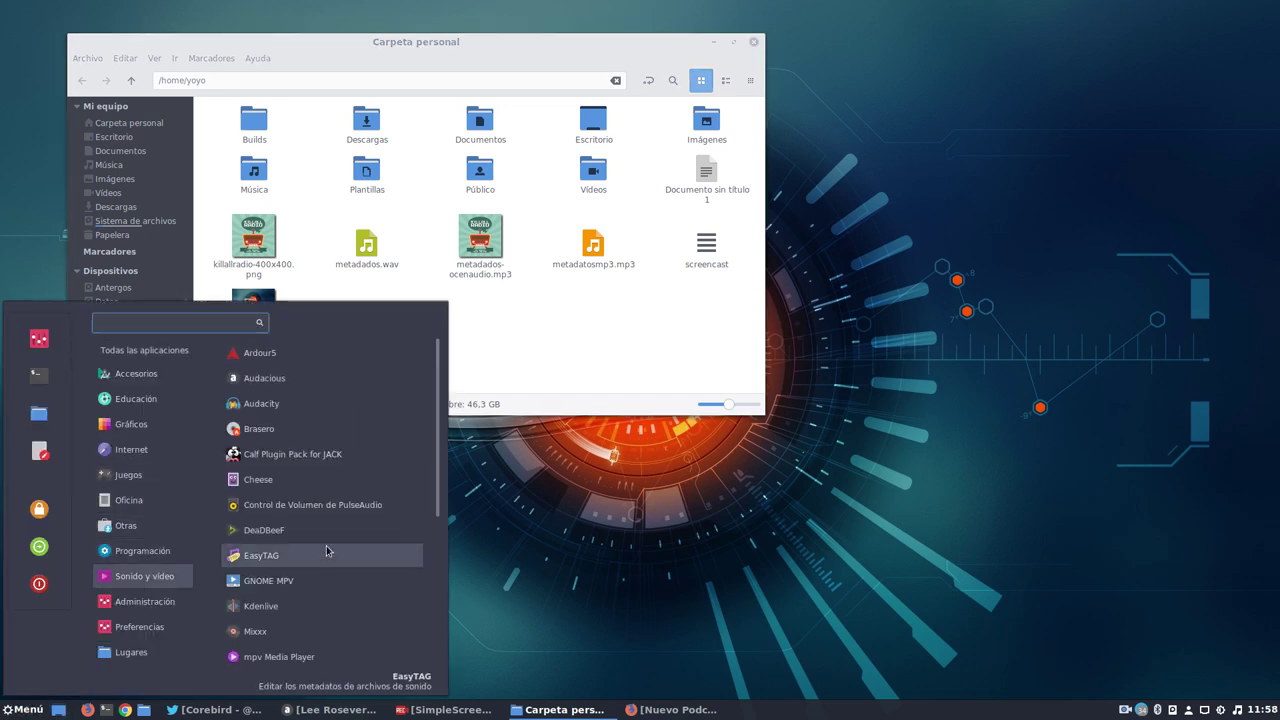
scroll(329, 551, down, 5)
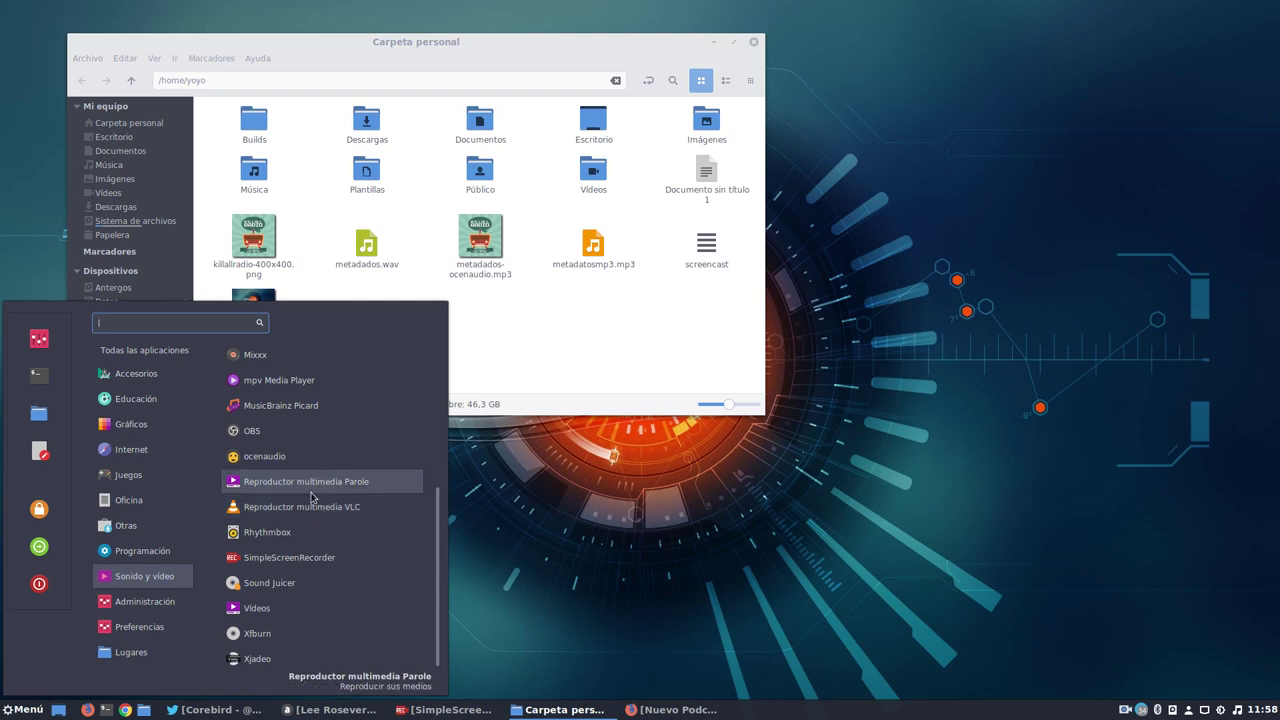
click(296, 406)
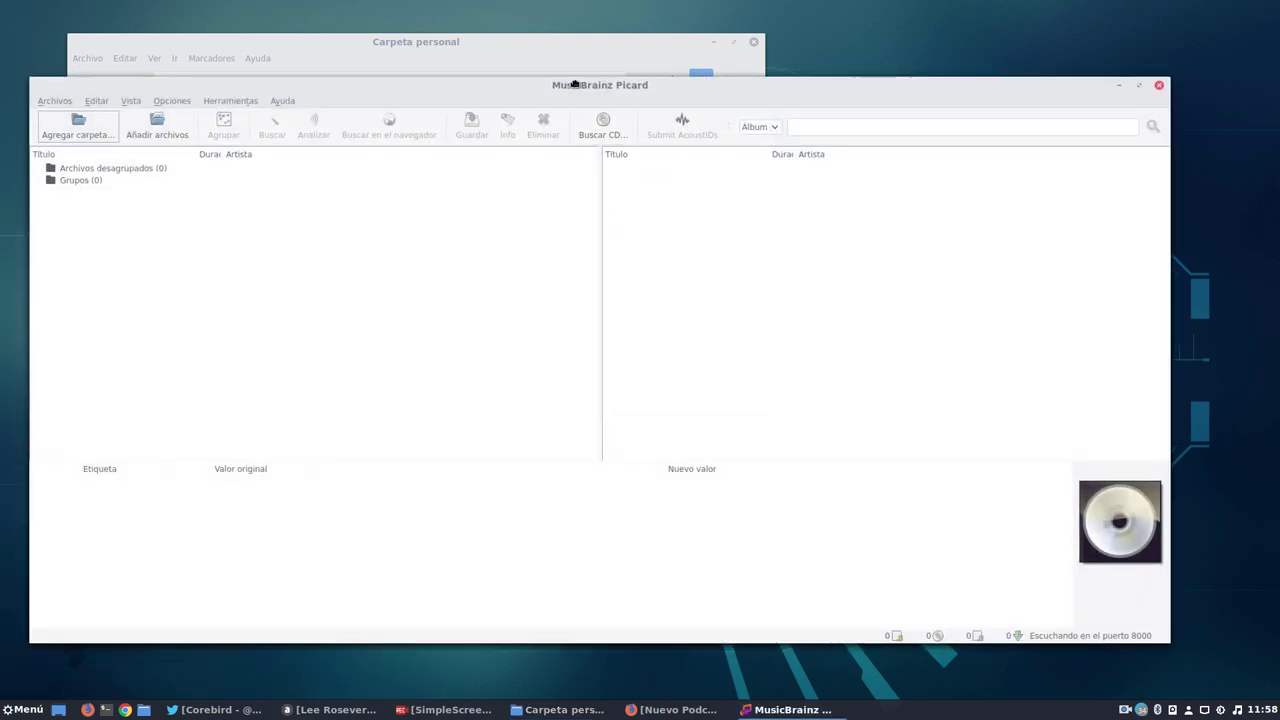
Add metadatosmp3.mp3 from the home folder and select its No recuerdo track.
drag(577, 84, 648, 78)
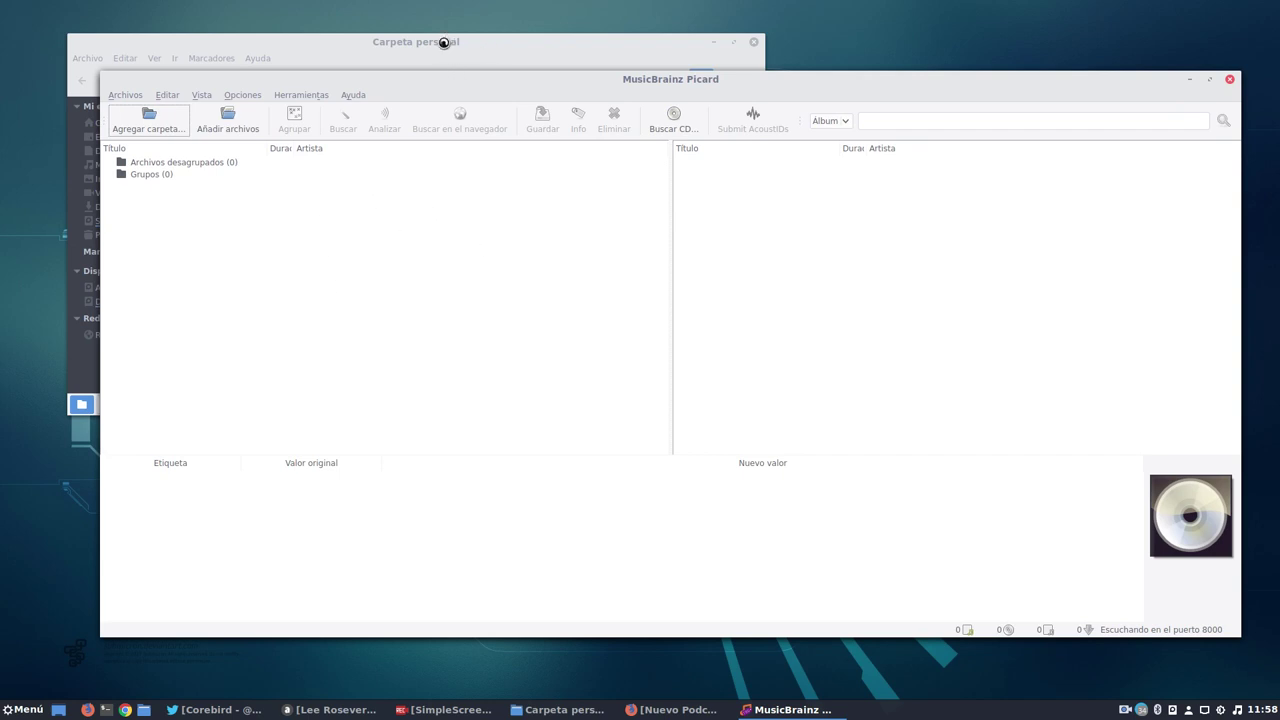
click(250, 135)
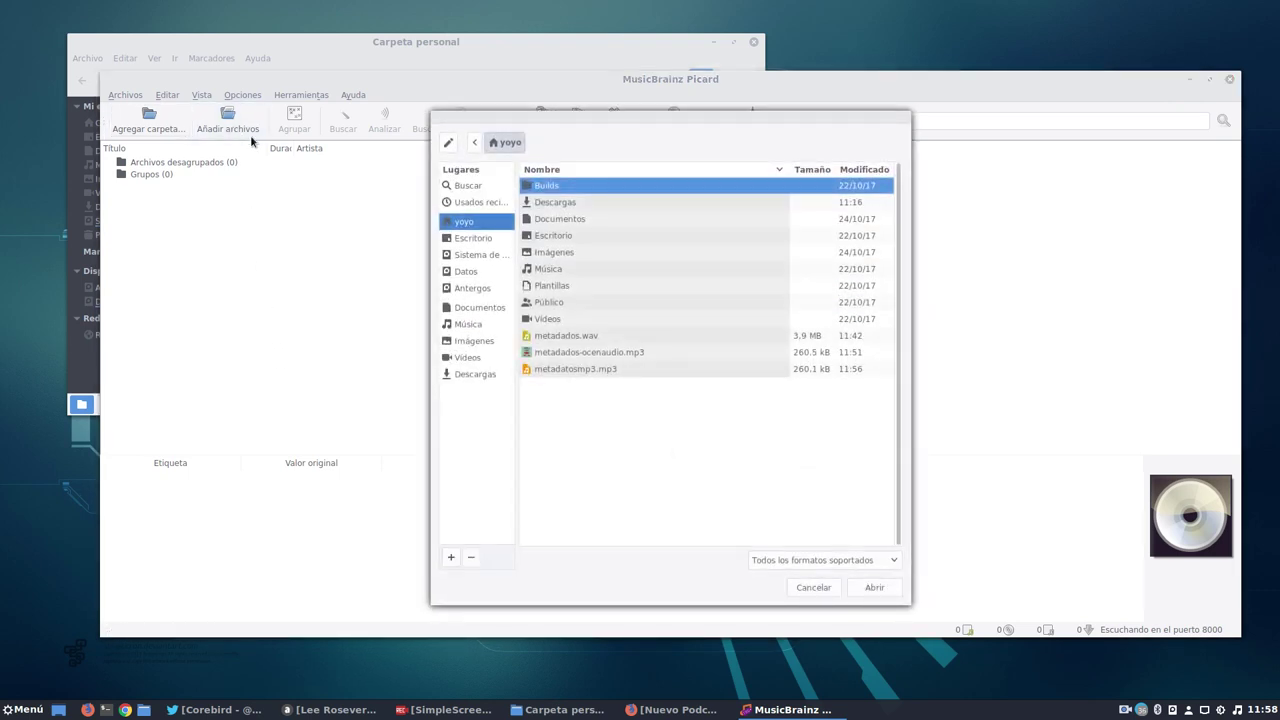
click(563, 369)
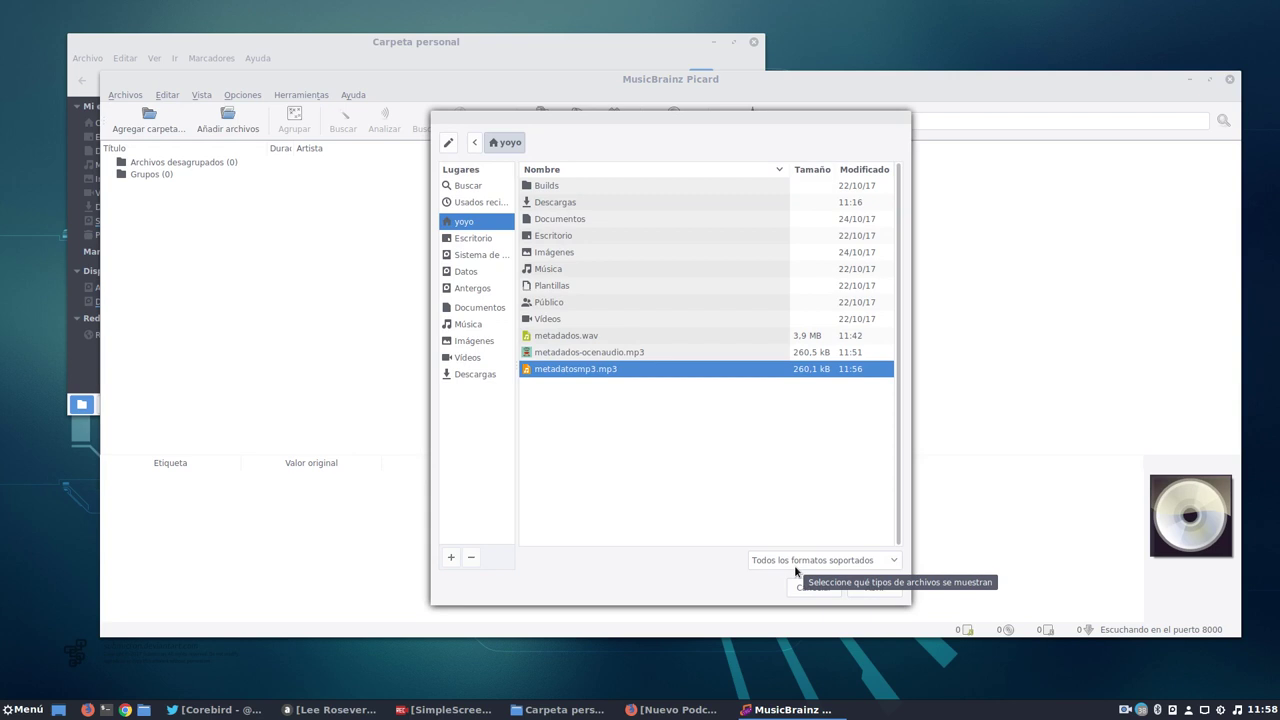
click(883, 587)
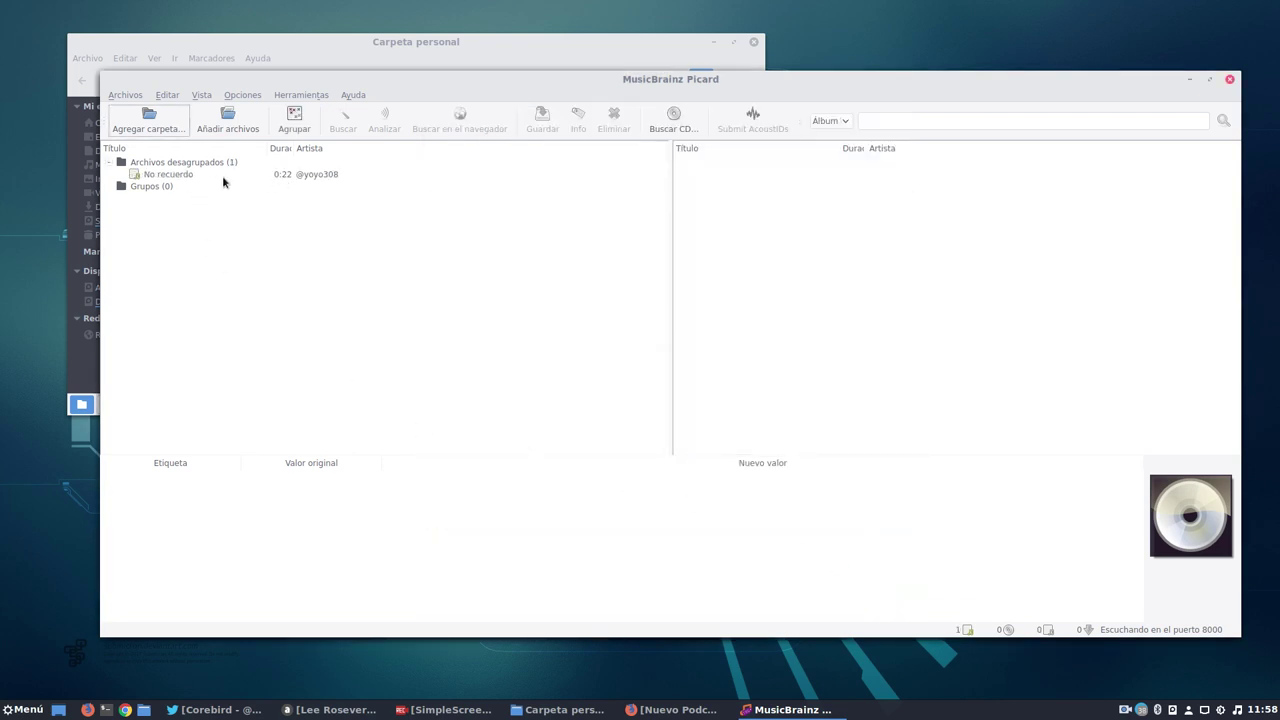
click(171, 174)
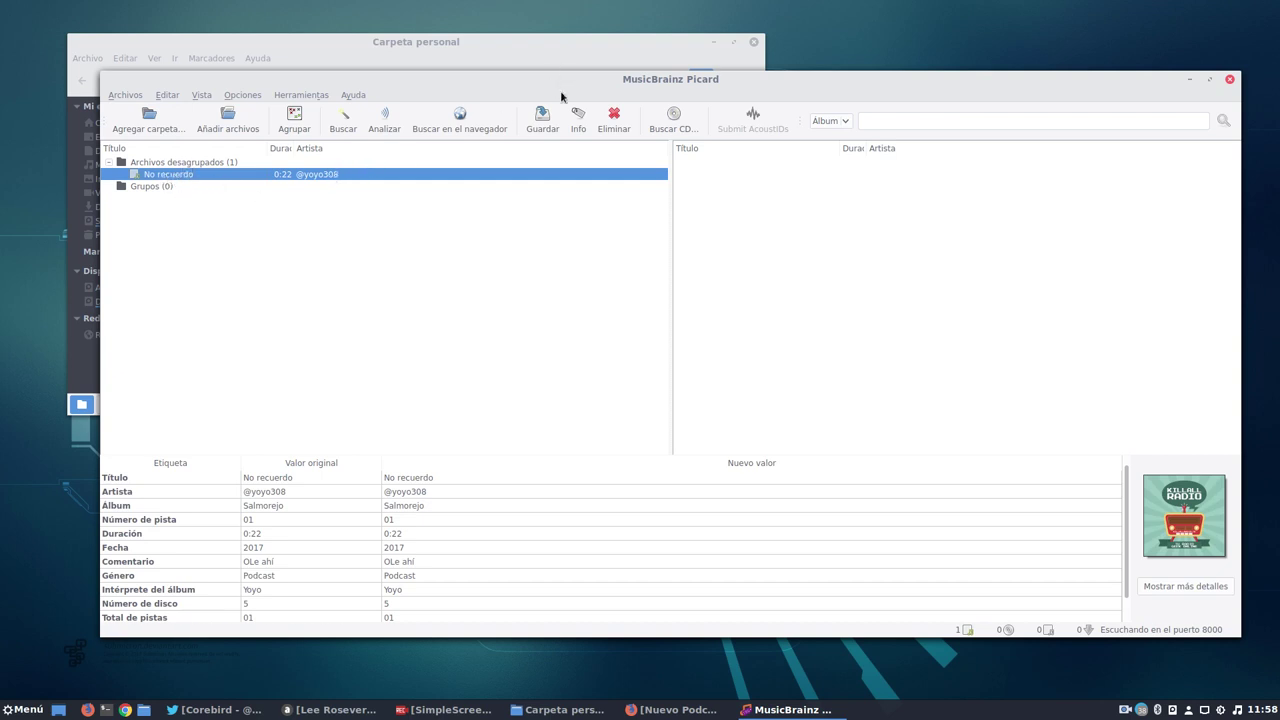
Resize the Picard window so the tag table has more room.
drag(553, 74, 549, 48)
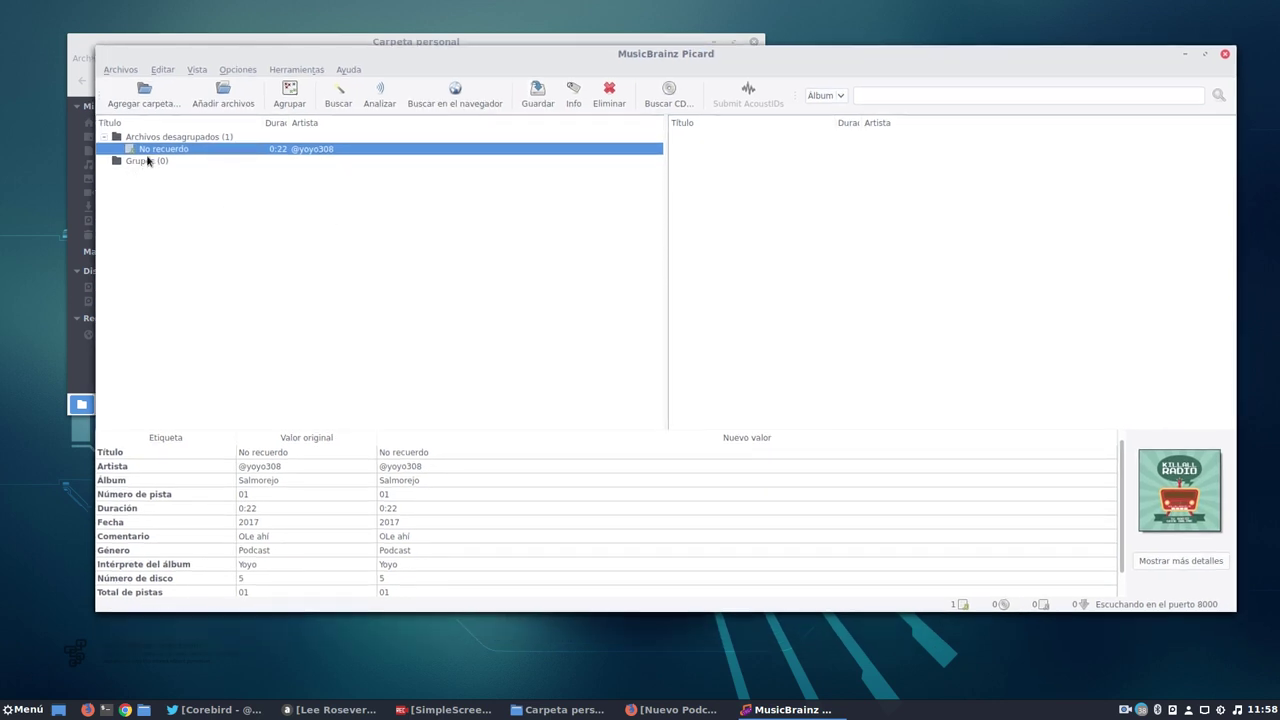
click(275, 470)
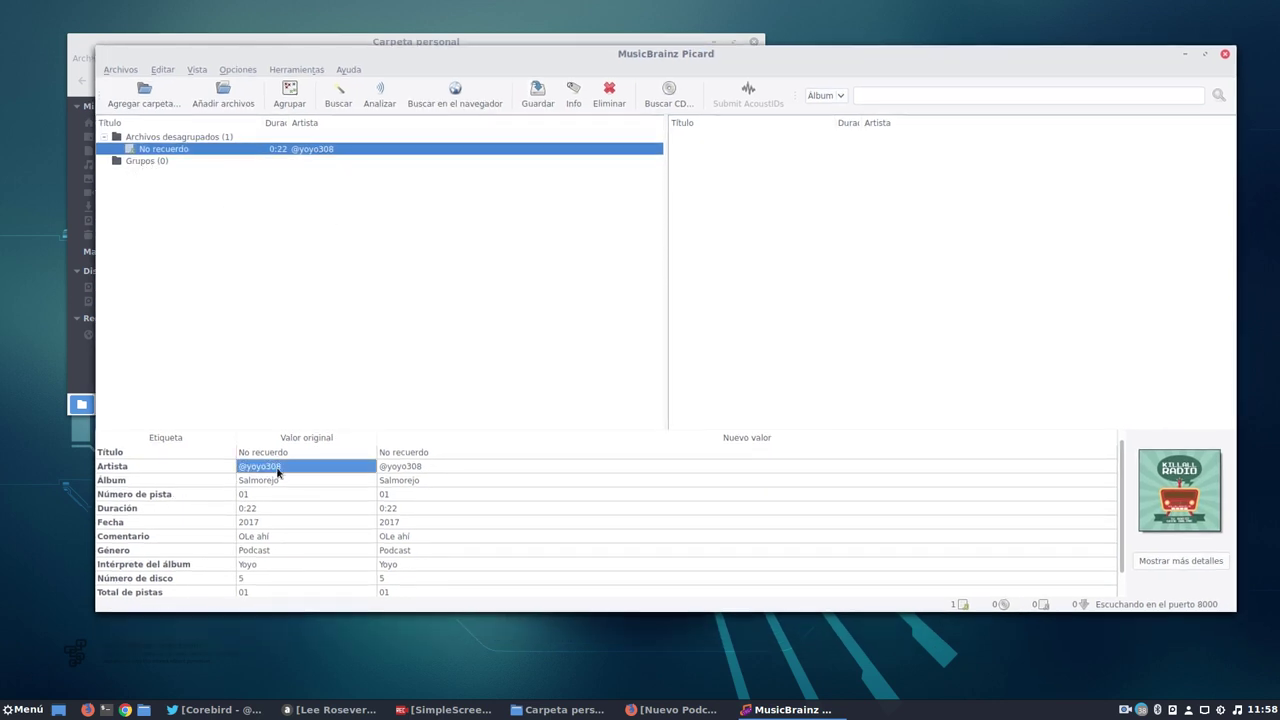
click(418, 470)
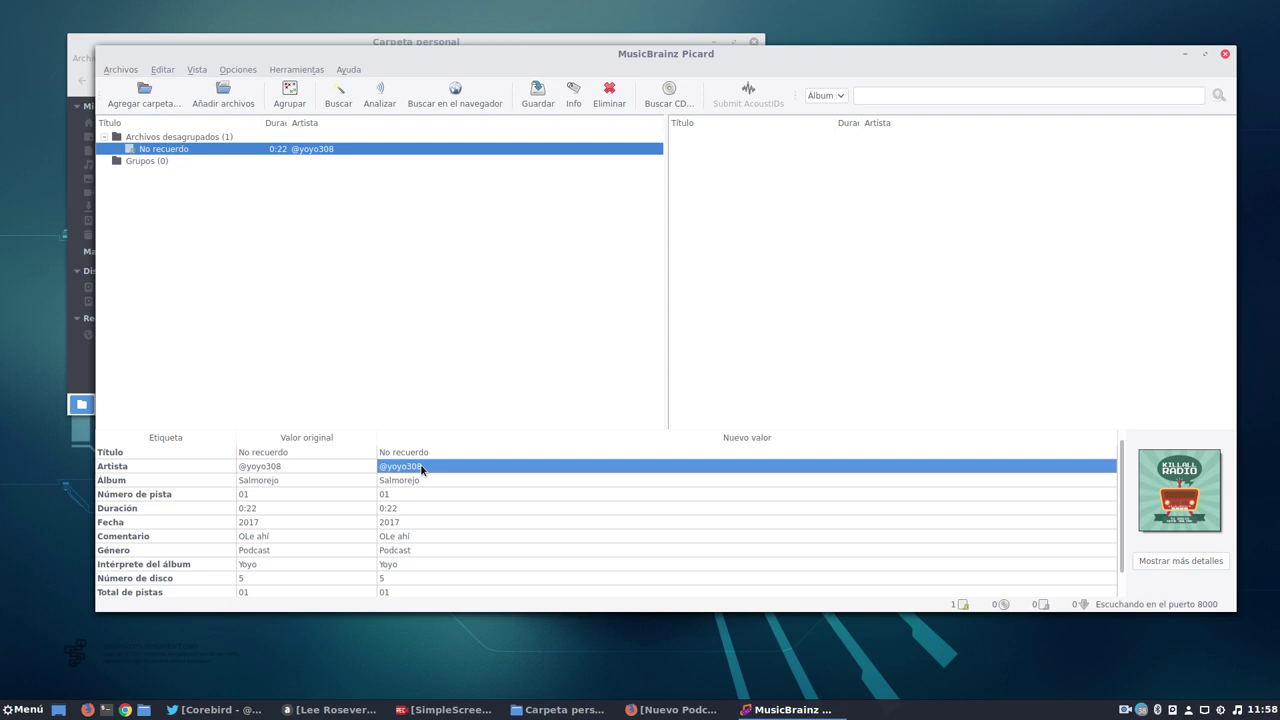
drag(1233, 612, 1156, 679)
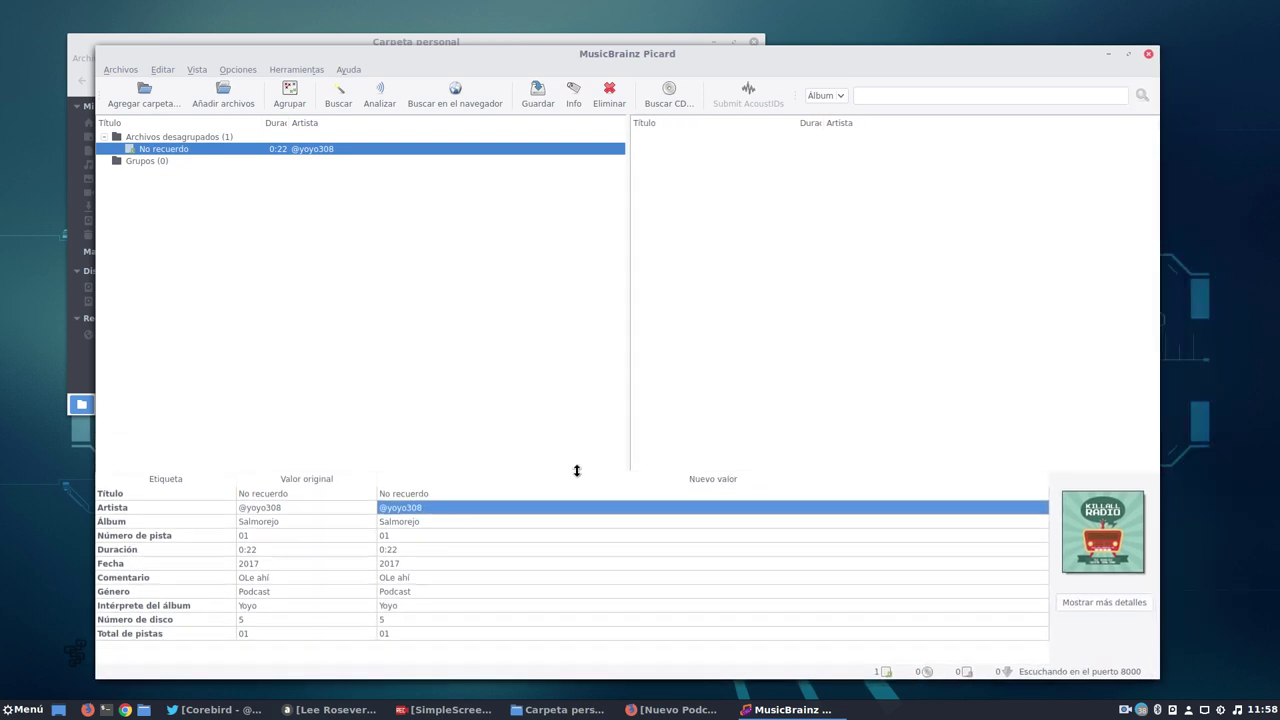
drag(576, 471, 578, 281)
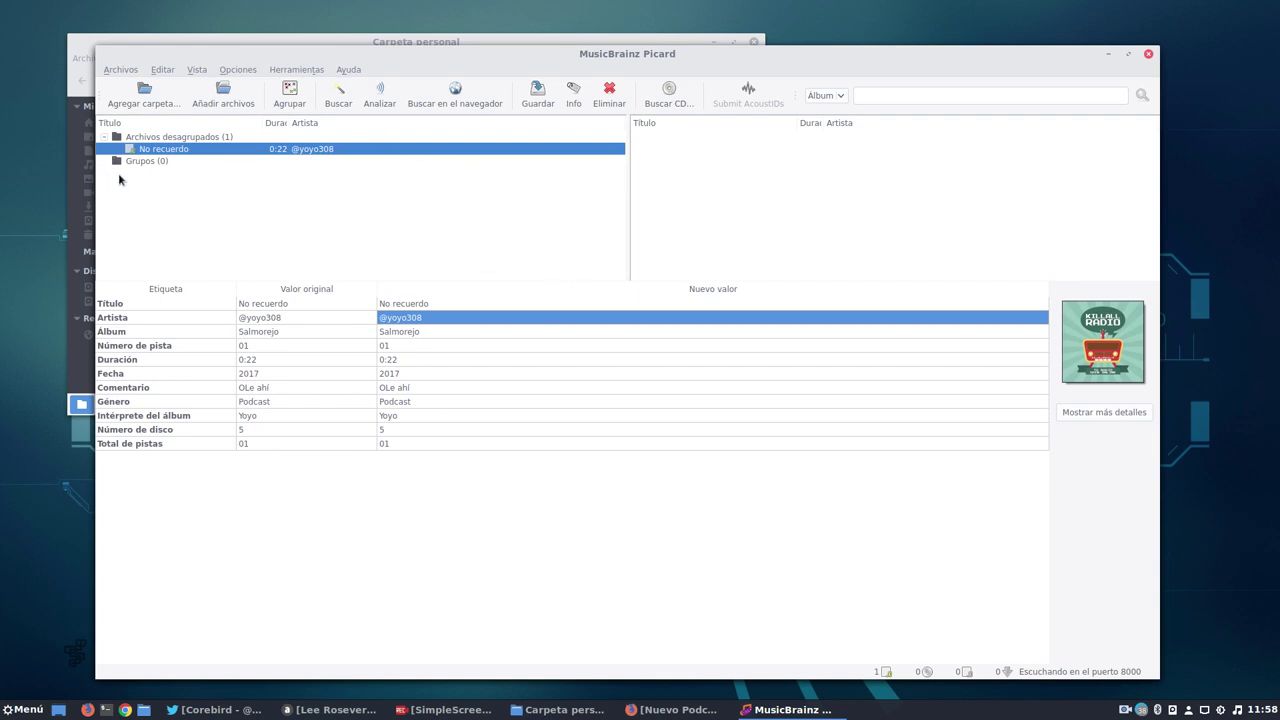
Start editing the Artista new value of the No recuerdo track.
click(300, 152)
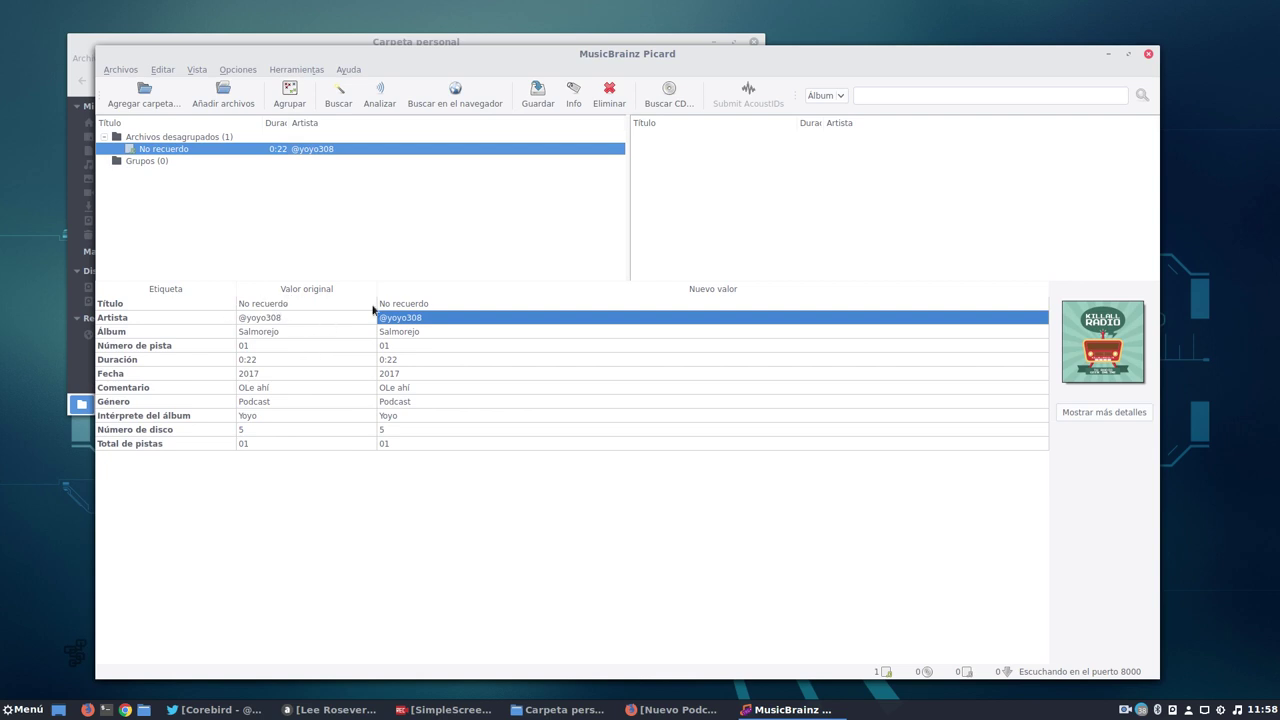
click(250, 318)
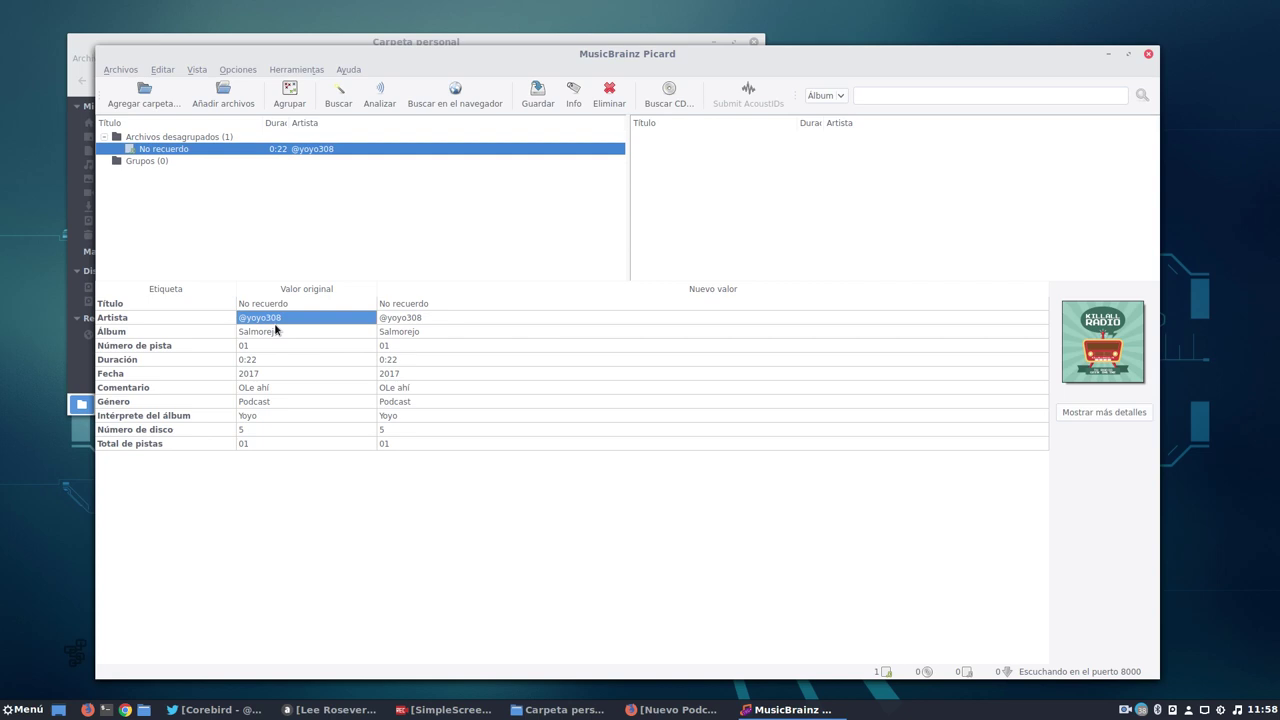
click(606, 320)
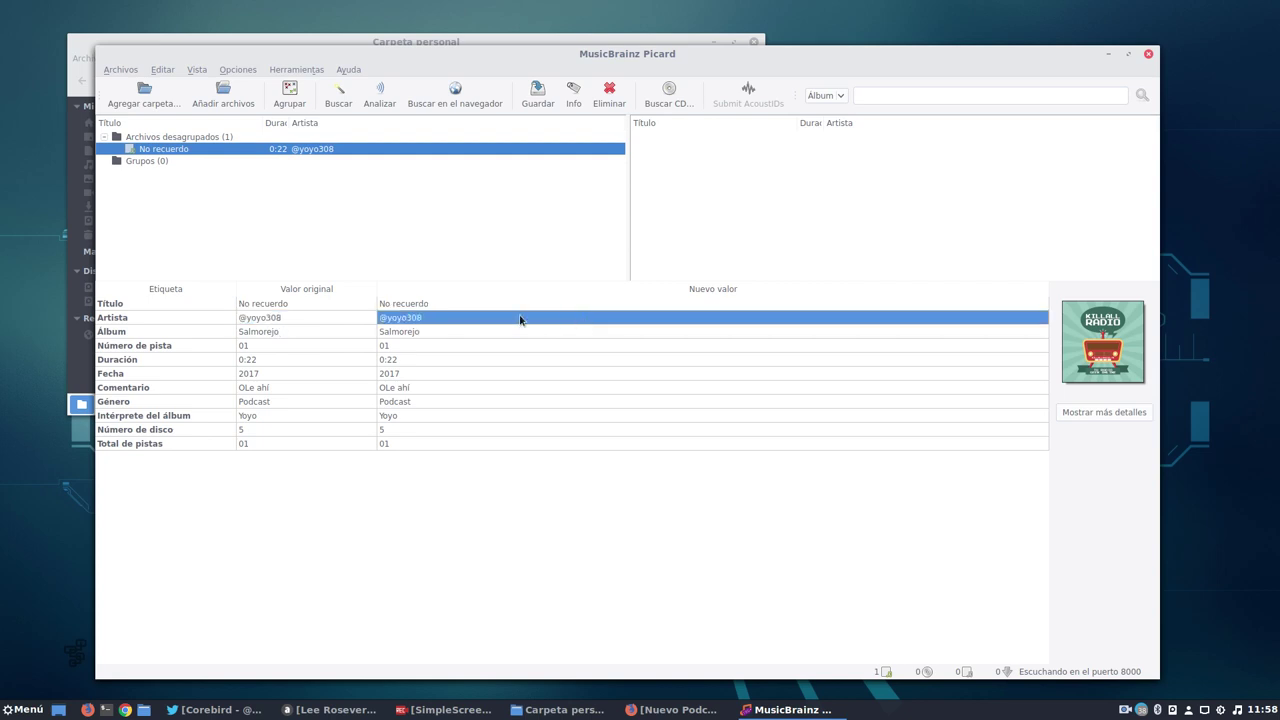
click(428, 320)
click(435, 317)
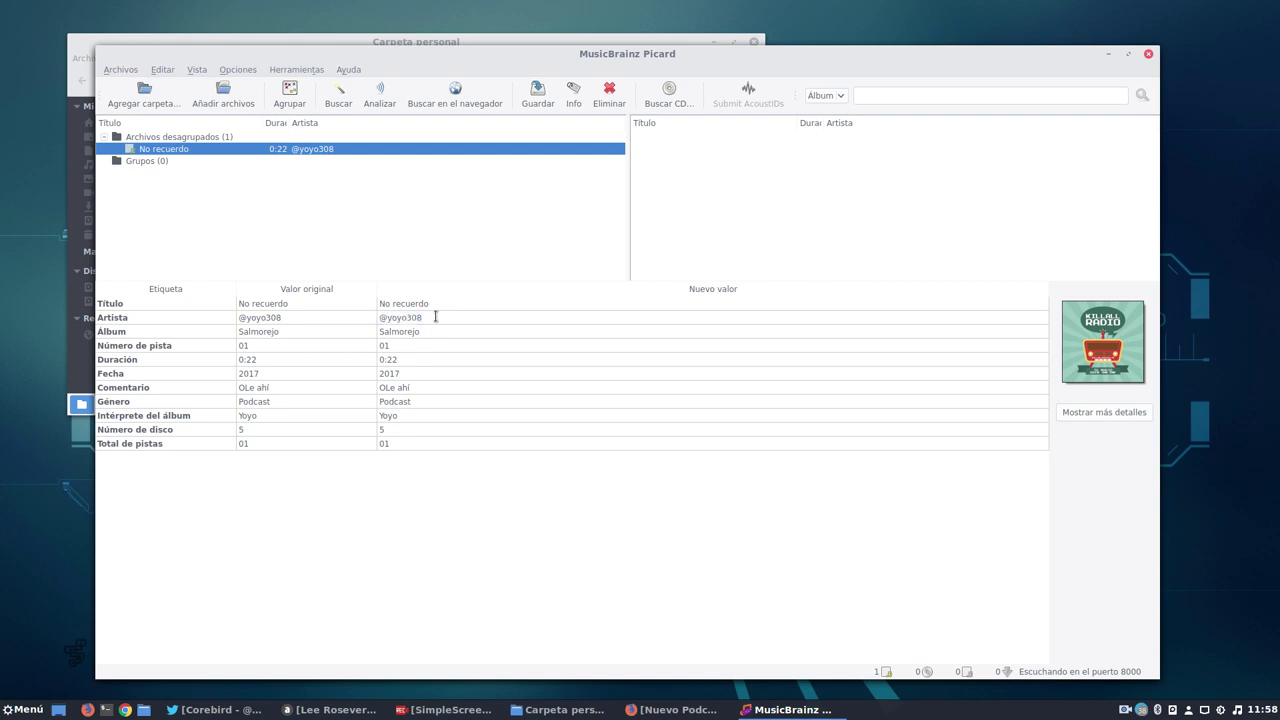
Set the artist to Paco and the album to Geek.
key(BackSpace)
key(BackSpace)
key(BackSpace)
key(BackSpace)
key(BackSpace)
key(BackSpace)
key(BackSpace)
text(Paco)
click(455, 335)
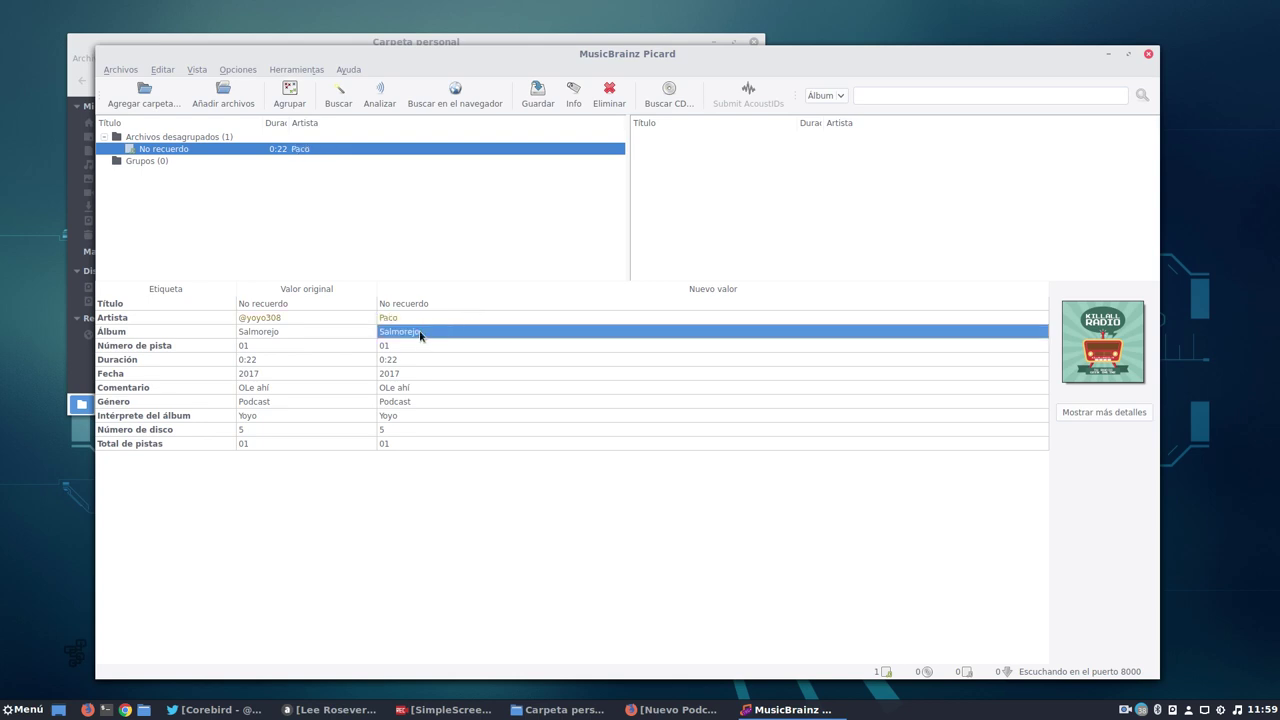
double_click(421, 338)
click(430, 331)
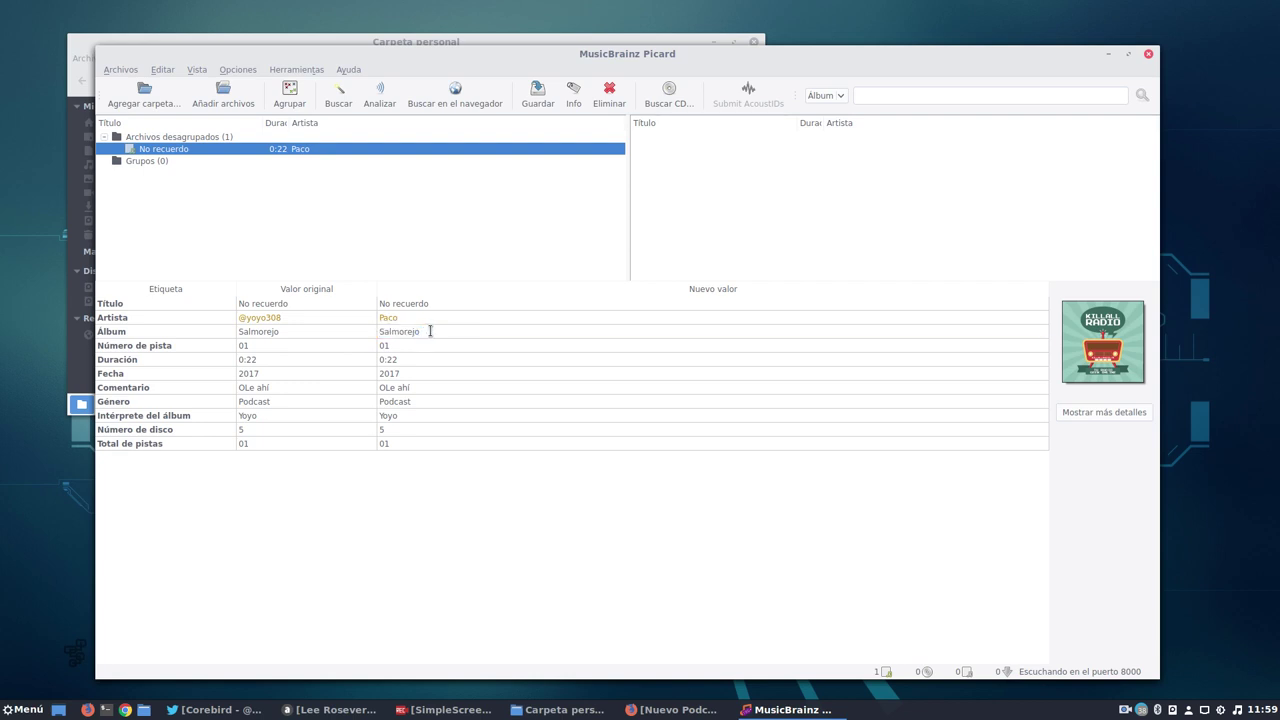
key(BackSpace)
key(BackSpace)
key(BackSpace)
key(BackSpace)
text(Geek)
click(410, 348)
Set the track number to 02 and the date to 2016.
double_click(405, 346)
text(02)
click(406, 362)
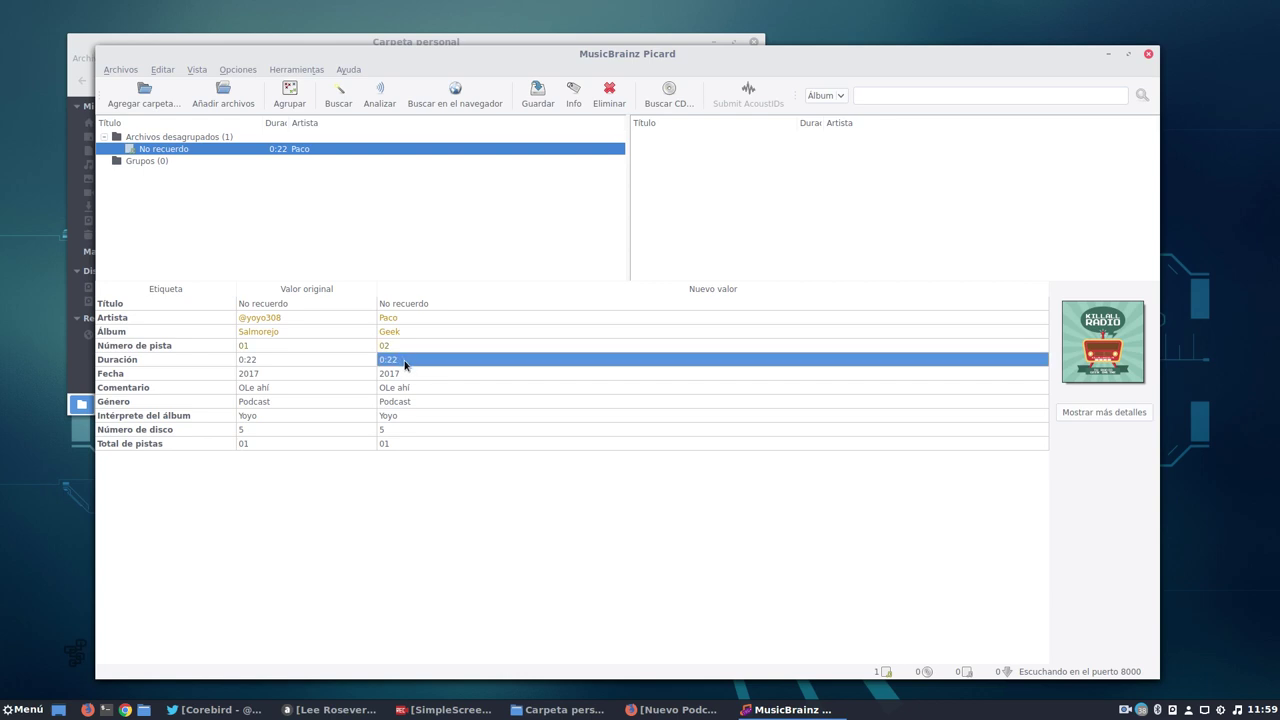
click(417, 376)
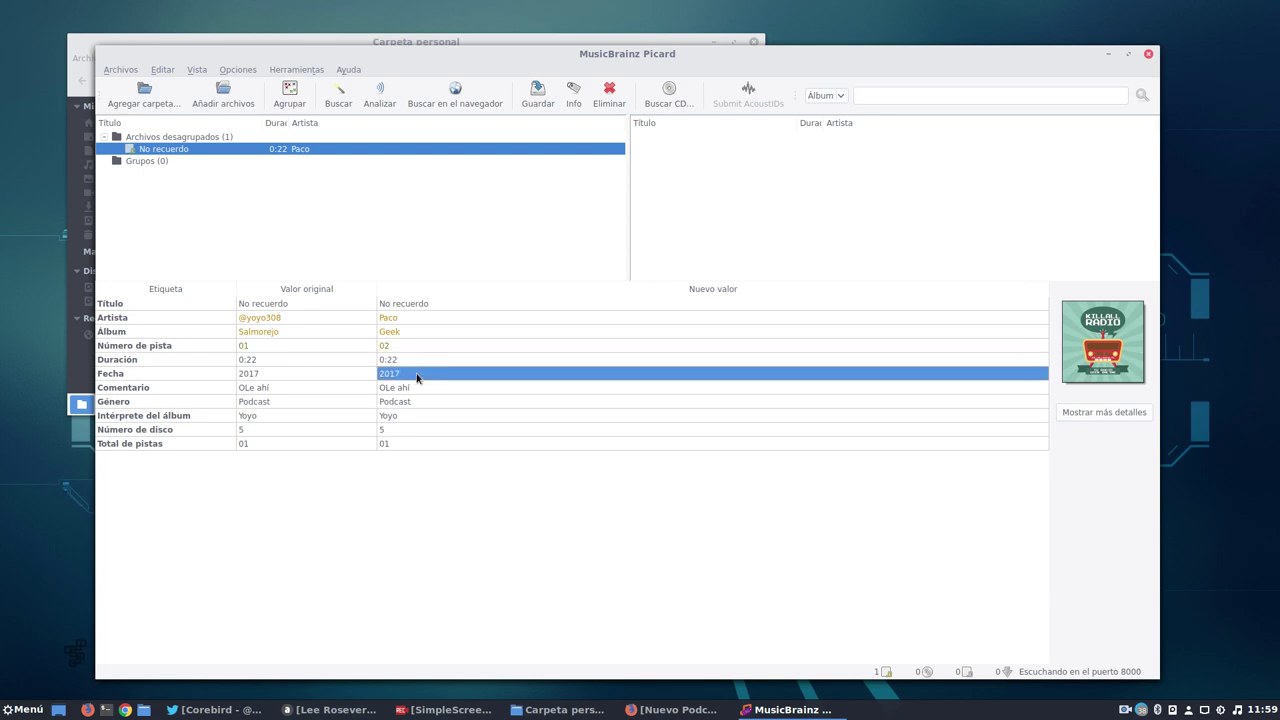
double_click(412, 373)
click(411, 372)
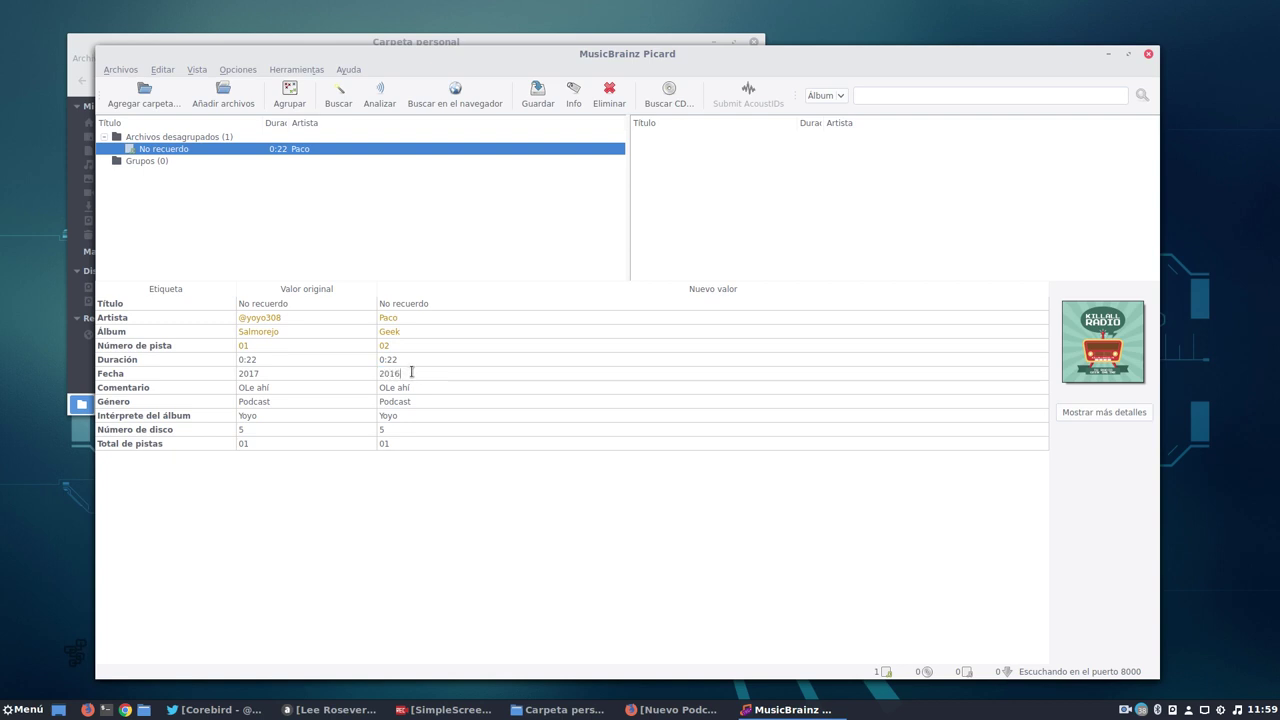
text(6)
click(414, 387)
Change the comment to 'usu illo que pasa' and the genre to flamenco.
double_click(414, 387)
click(415, 386)
key(BackSpace)
key(BackSpace)
key(BackSpace)
text(usu illo que pas)
click(424, 402)
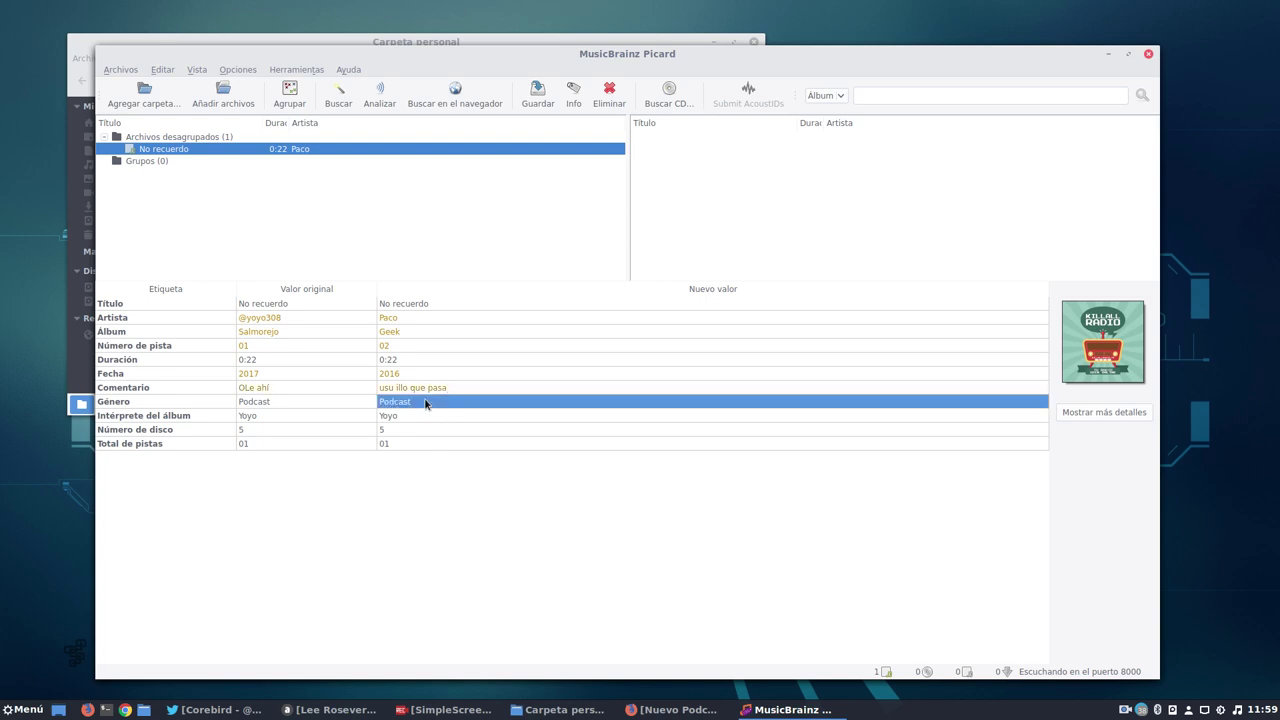
double_click(414, 401)
click(412, 401)
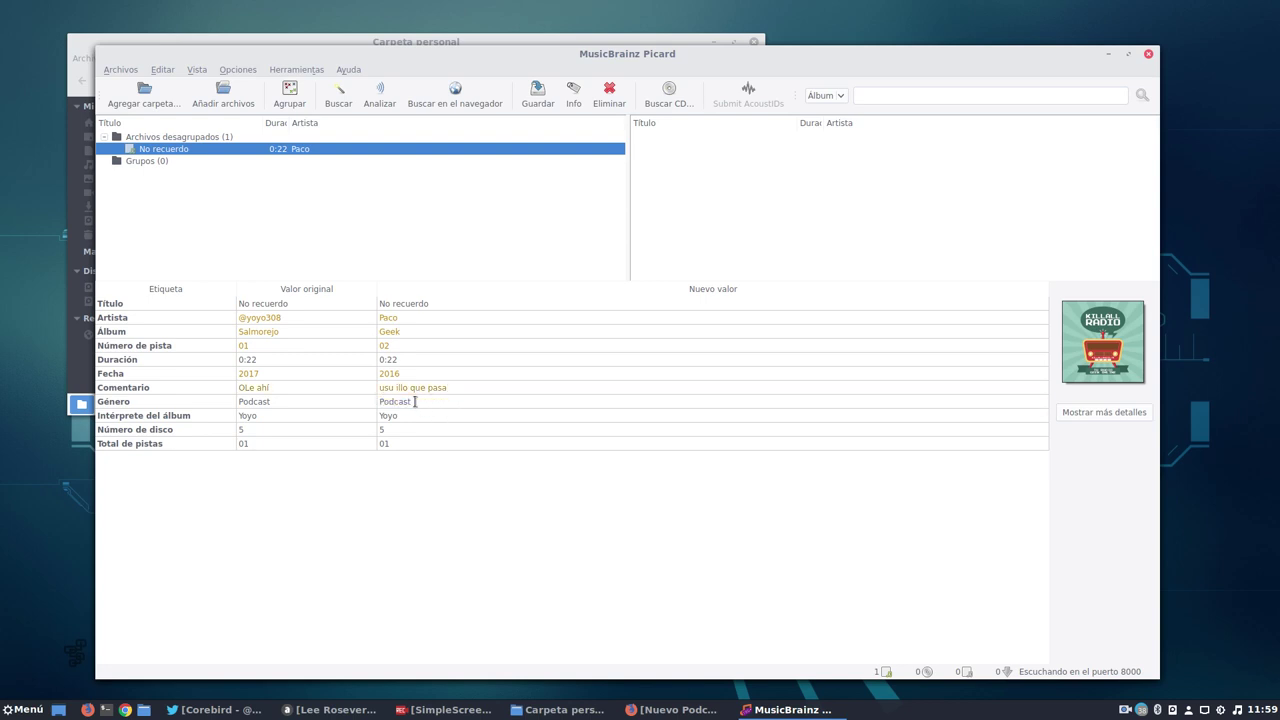
key(BackSpace)
key(BackSpace)
key(BackSpace)
key(BackSpace)
text(flamenco)
click(406, 417)
Set the album artist to Paco, disc number 7, and total tracks 8.
click(406, 417)
click(406, 417)
text(paco)
key(BackSpace)
key(BackSpace)
key(BackSpace)
key(BackSpace)
text(Paco)
click(394, 430)
click(397, 441)
key(Return)
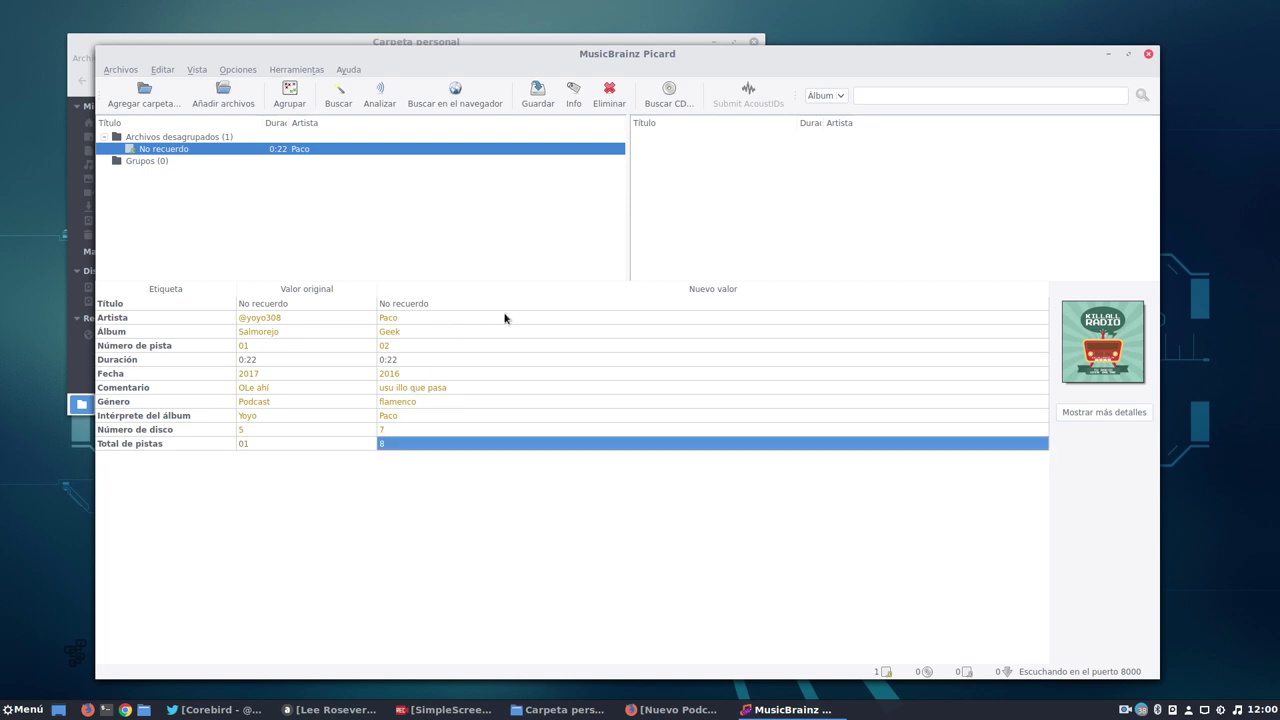
Clear the old title No recuerdo for retyping.
click(451, 304)
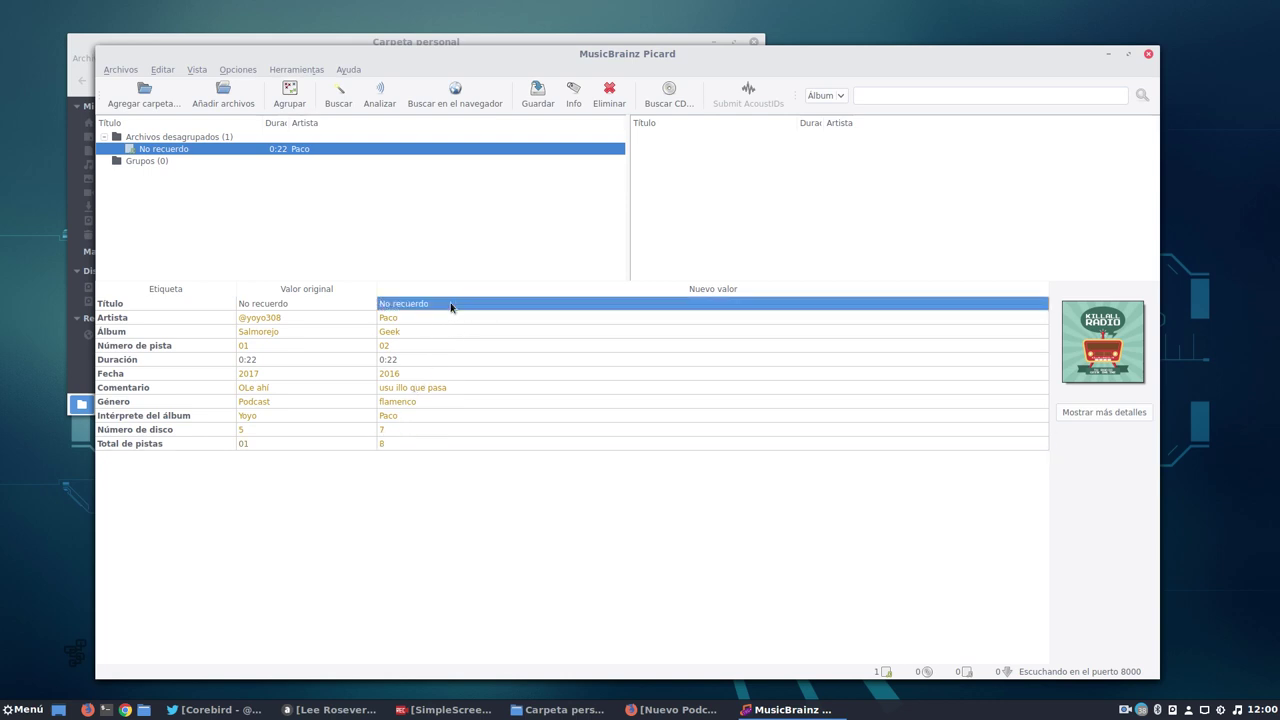
click(449, 304)
click(440, 303)
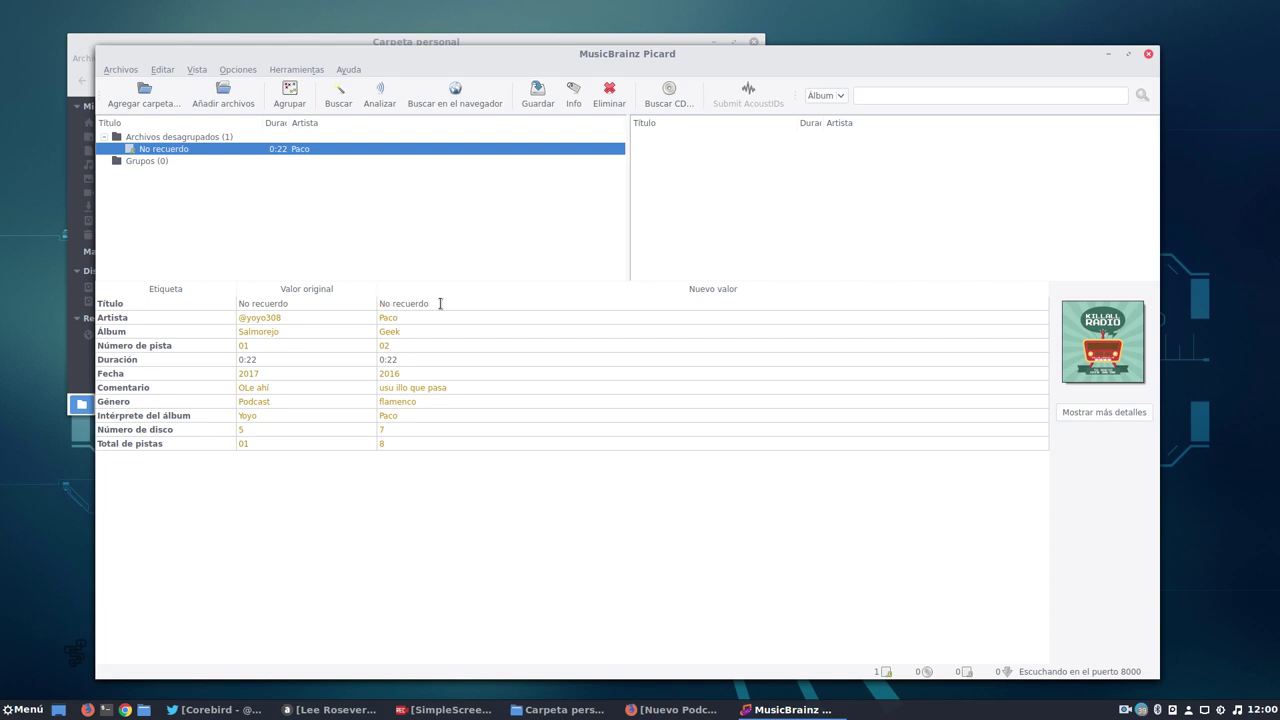
key(BackSpace)
key(BackSpace)
key(BackSpace)
key(BackSpace)
key(BackSpace)
key(BackSpace)
Commit the title recordé, view the Killall Radio cover in the Info Arte tab, then cancel.
click(1100, 416)
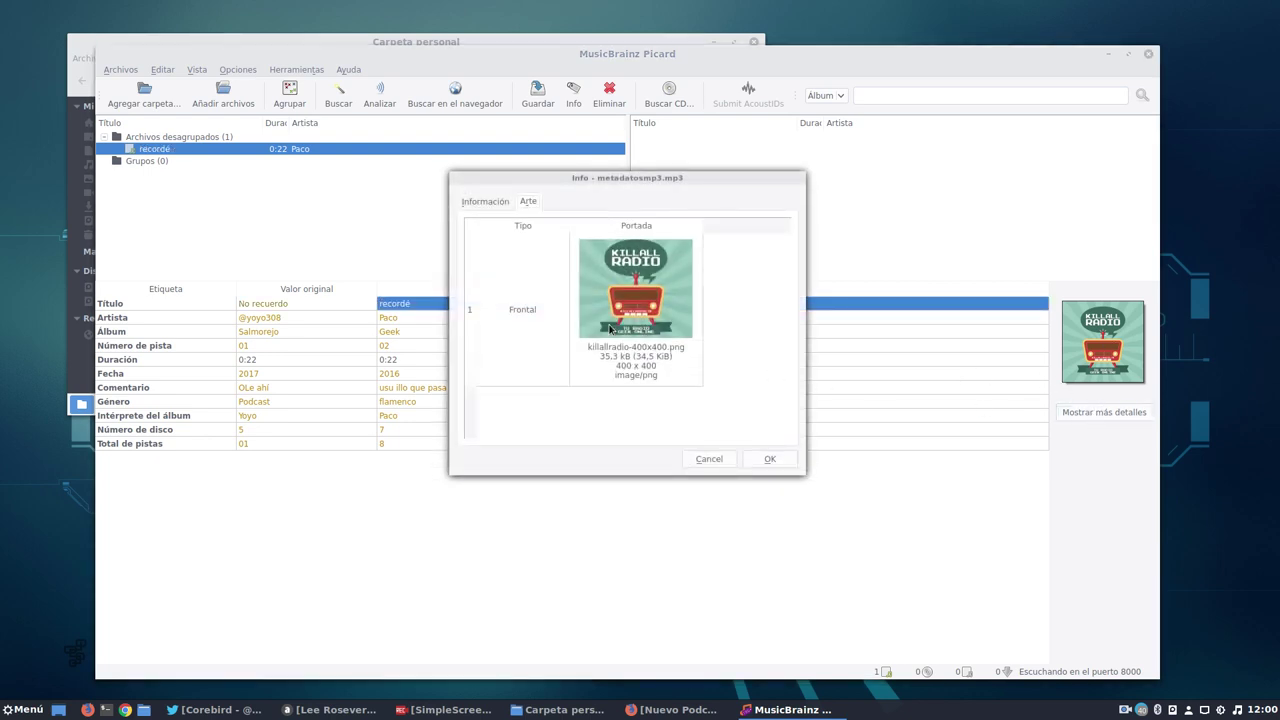
click(509, 203)
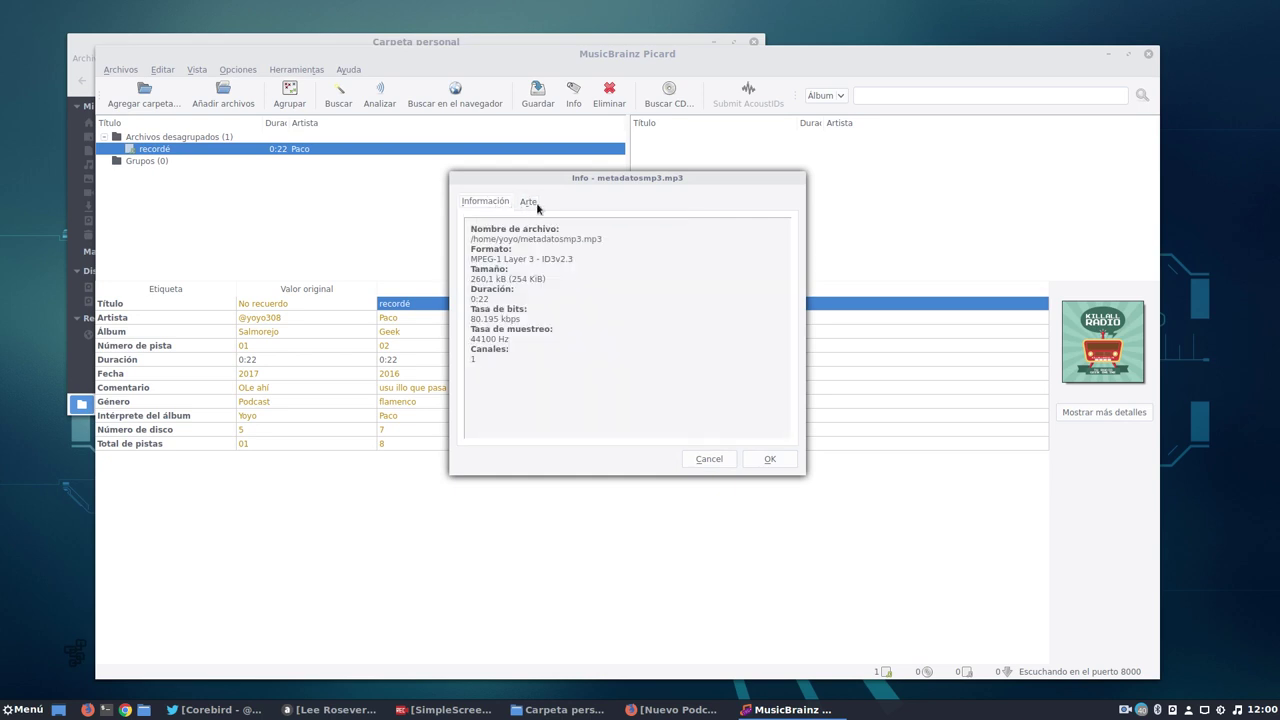
click(536, 204)
click(642, 320)
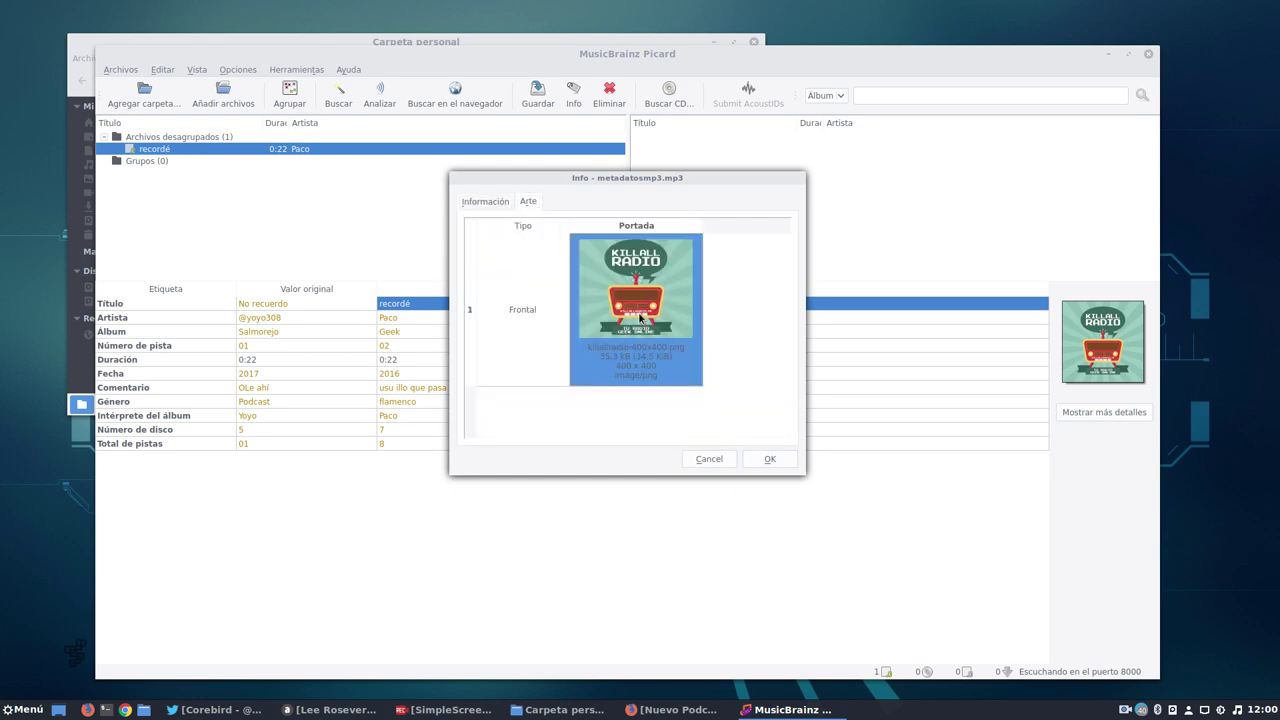
double_click(640, 318)
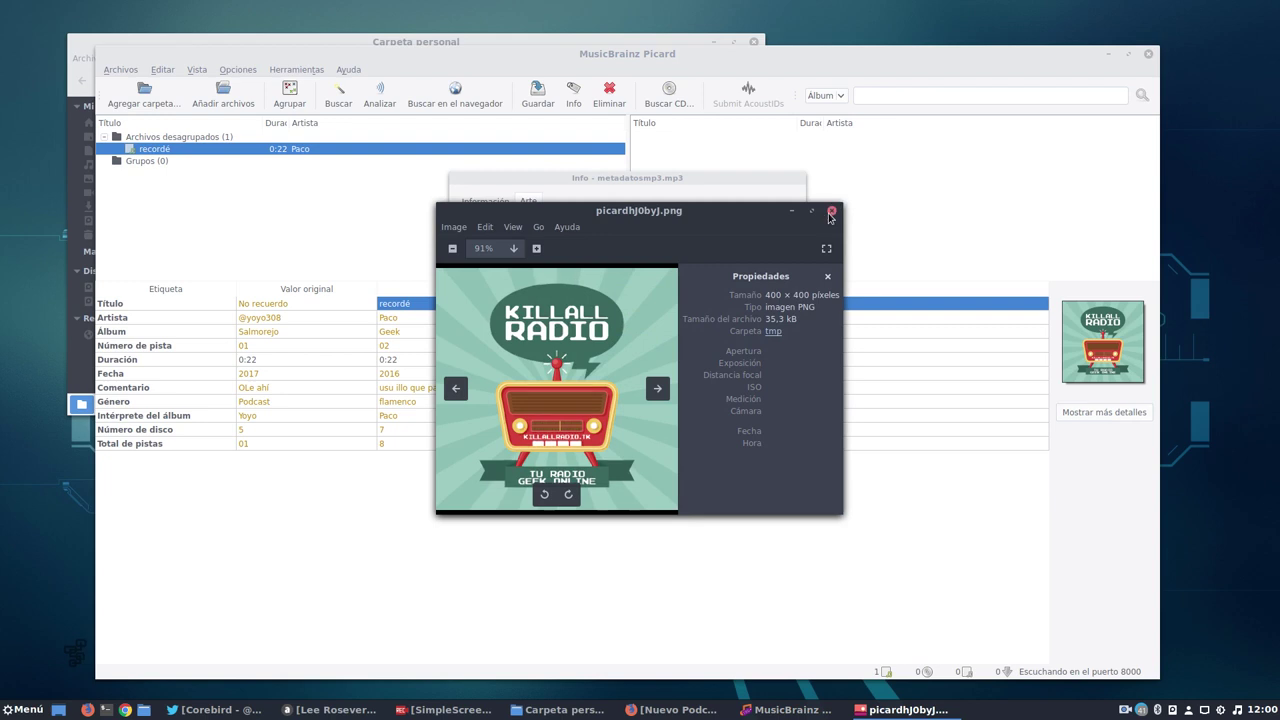
click(830, 213)
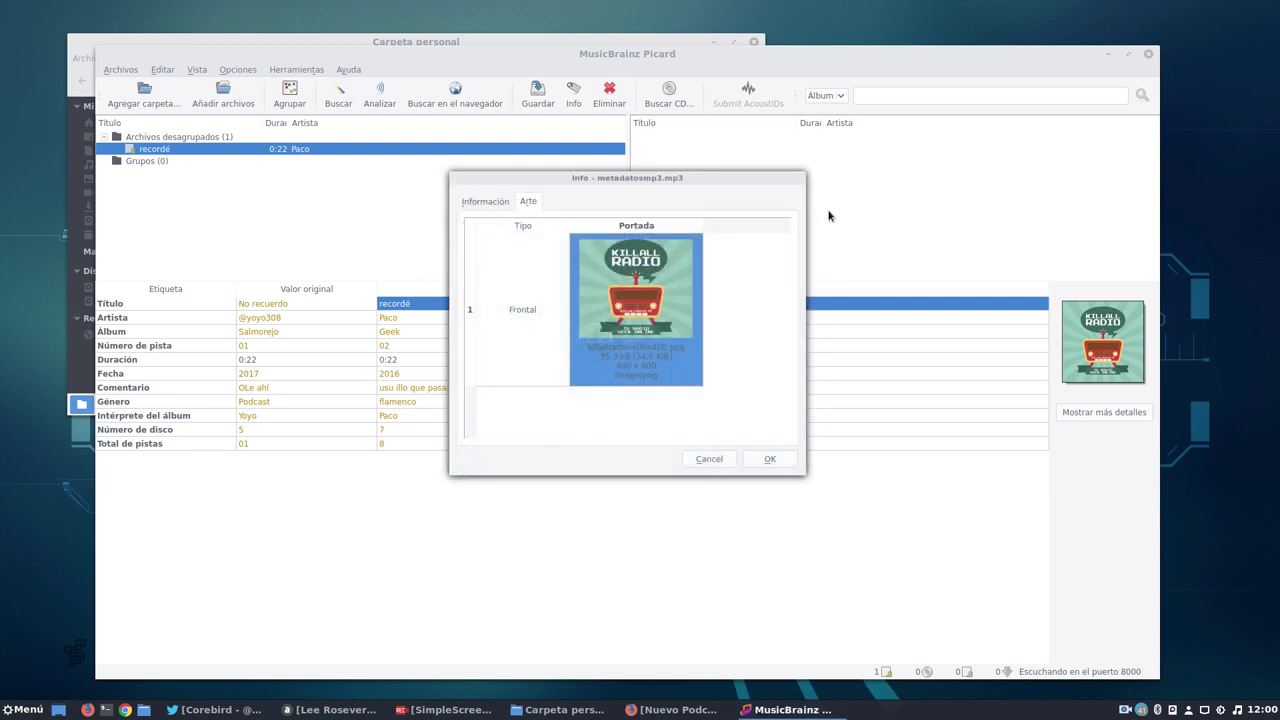
click(708, 460)
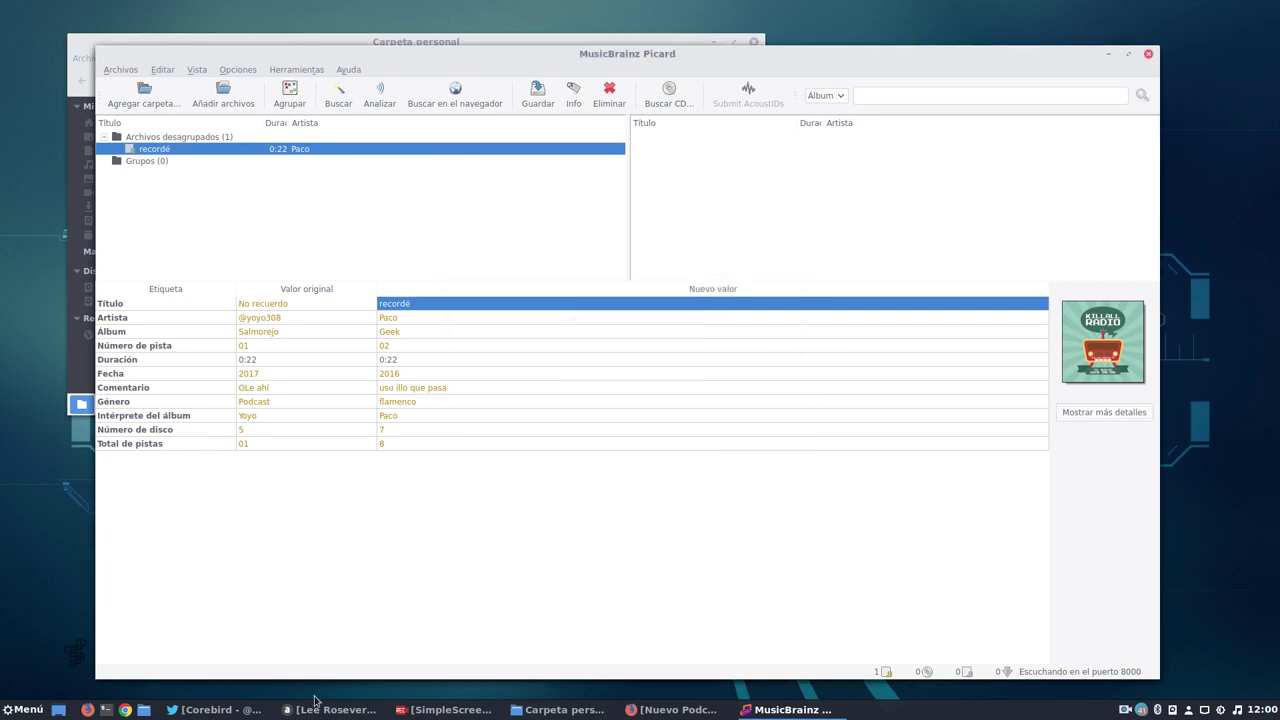
Check the home folder, then return Firefox to the Salmorejo Geek homepage.
click(143, 710)
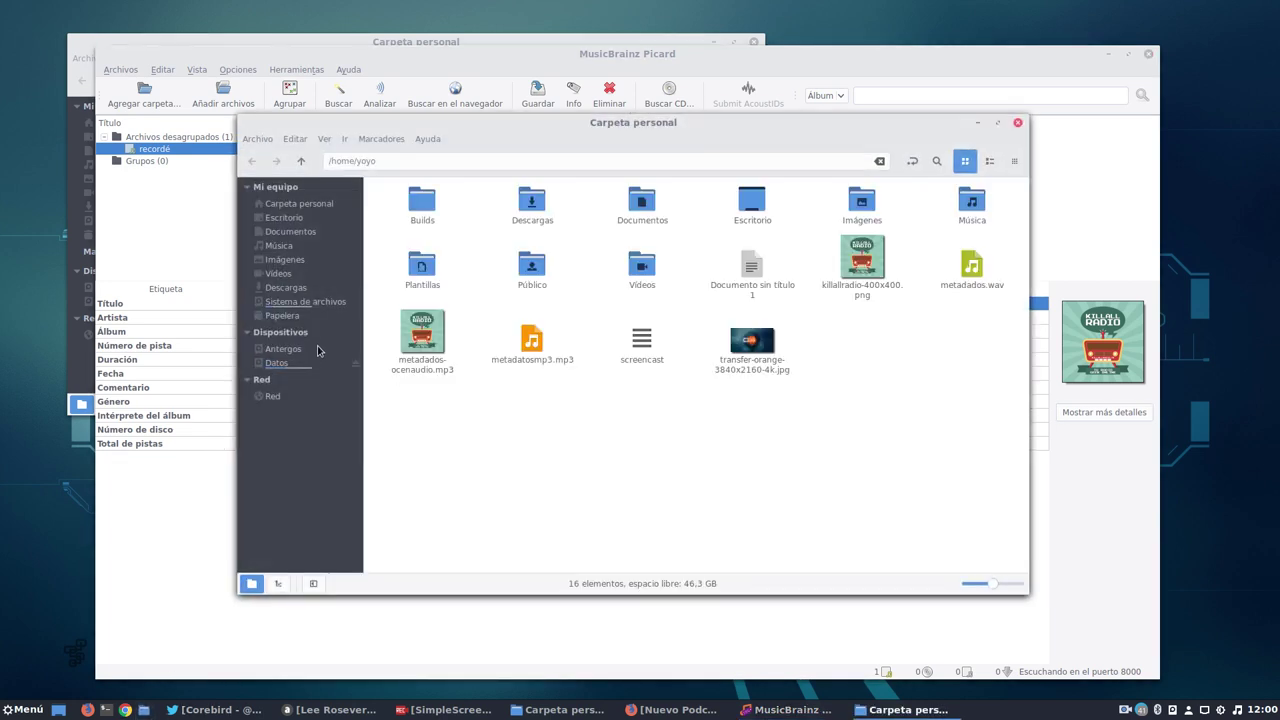
click(752, 342)
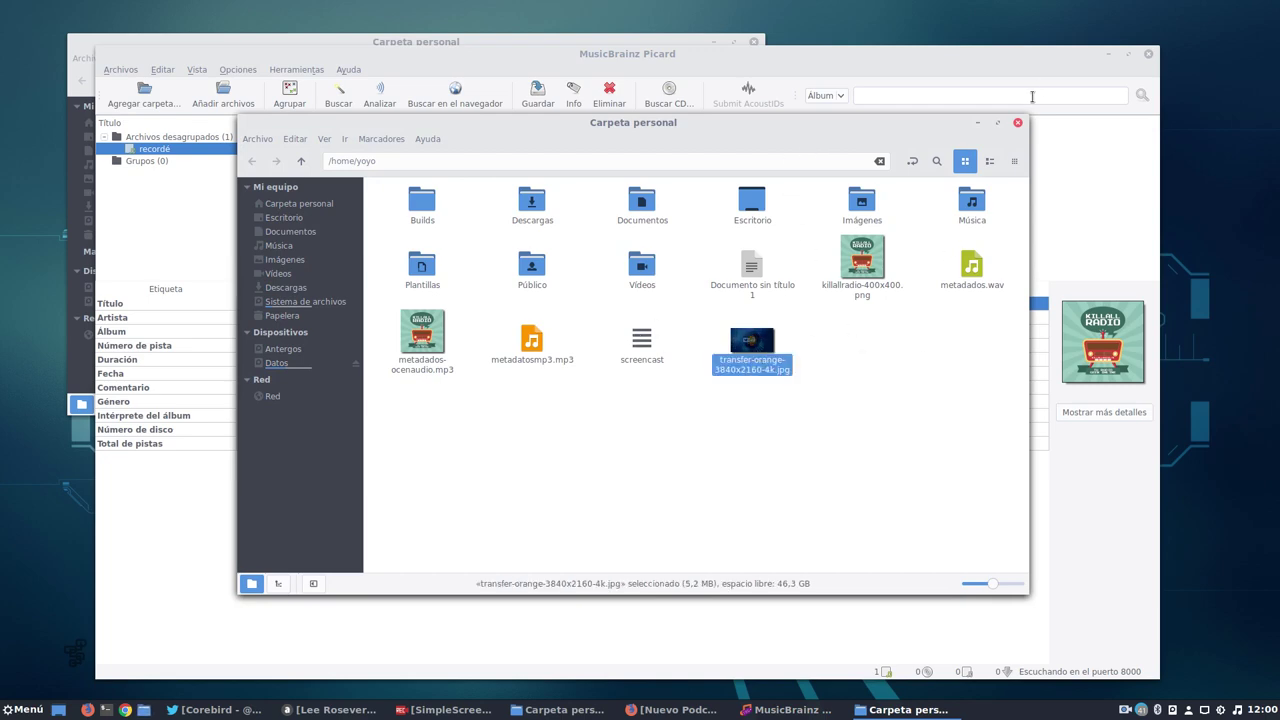
click(978, 123)
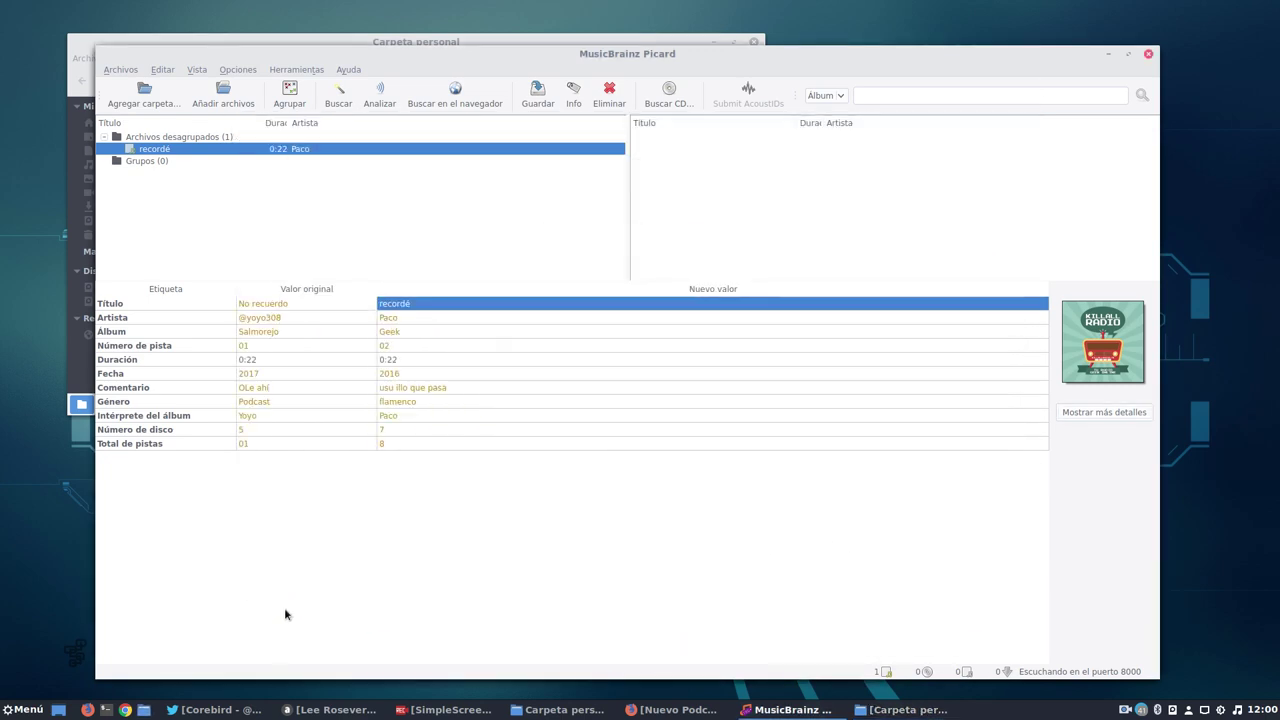
click(690, 712)
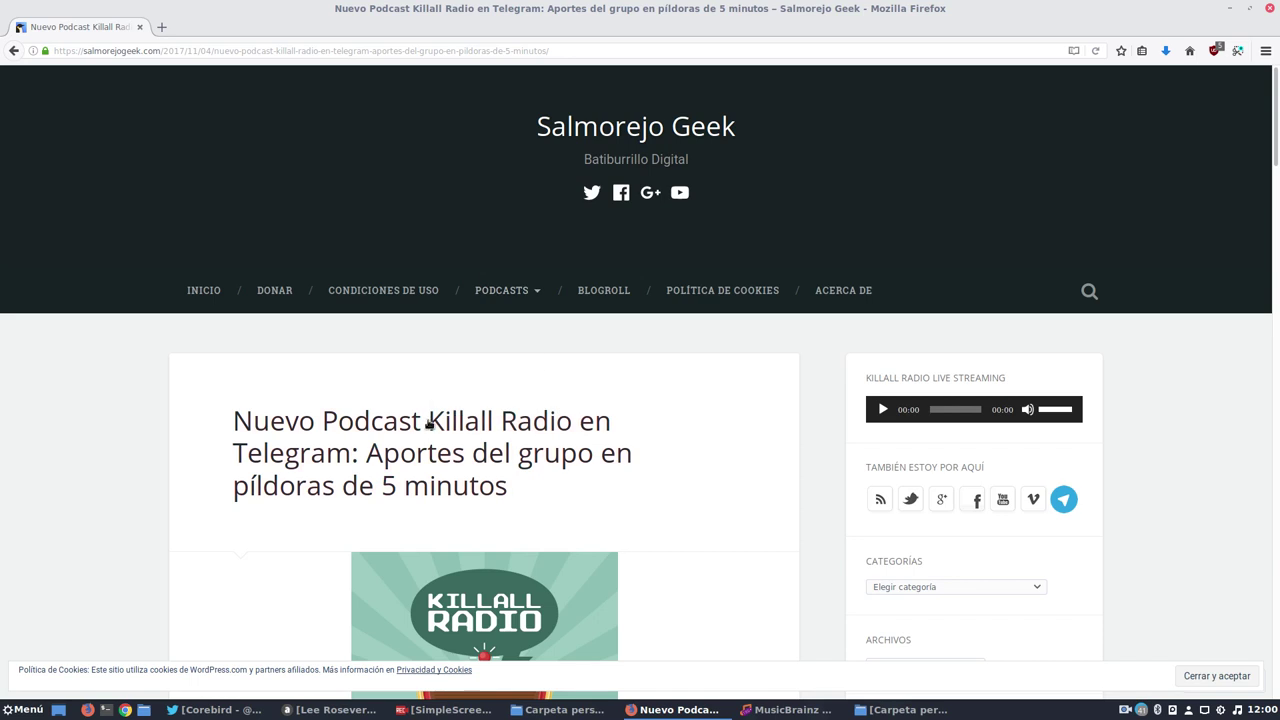
scroll(508, 423, down, 3)
click(13, 50)
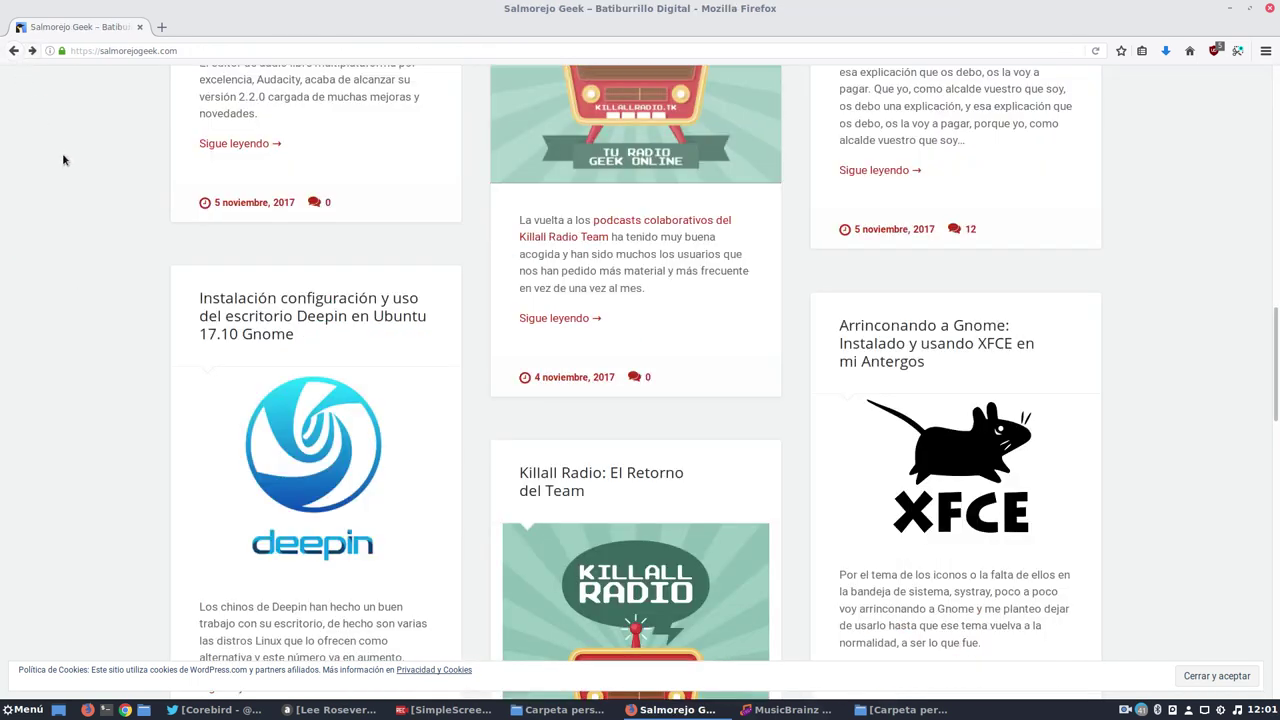
Save the deepin logo from the Deepin desktop article as deepin-logo.png in the home folder.
click(350, 472)
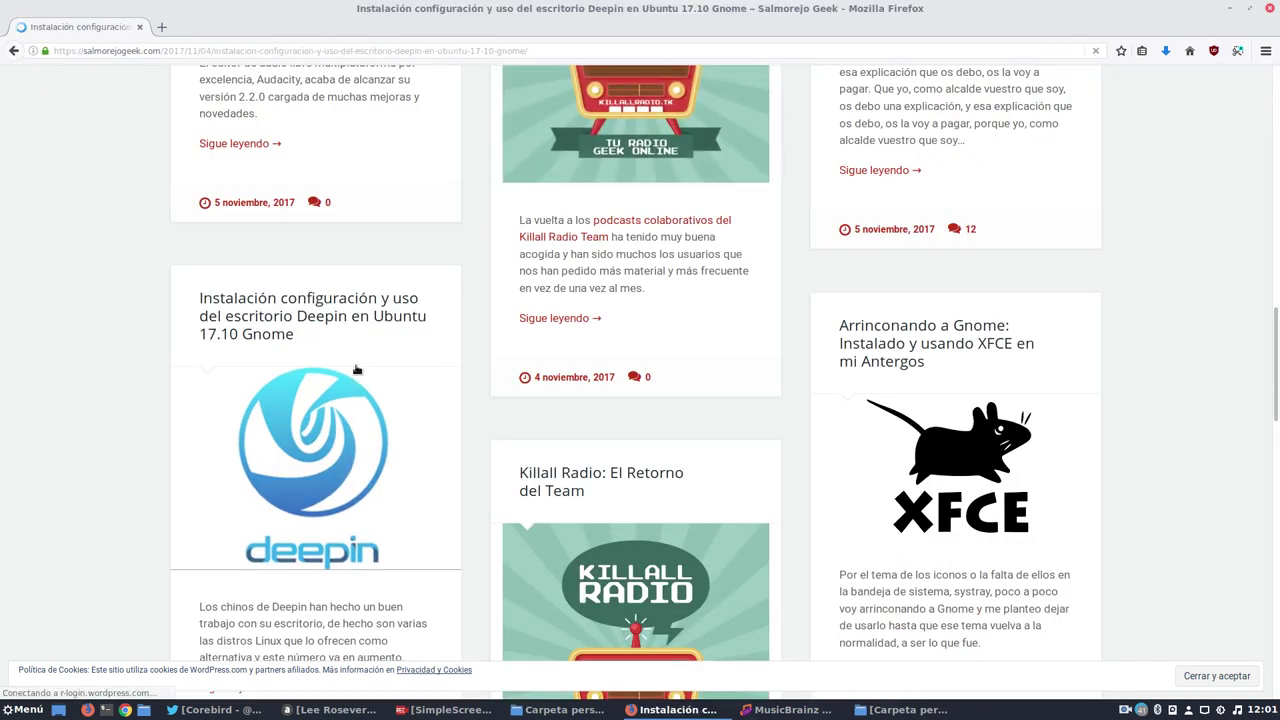
scroll(437, 430, down, 3)
right_click(477, 468)
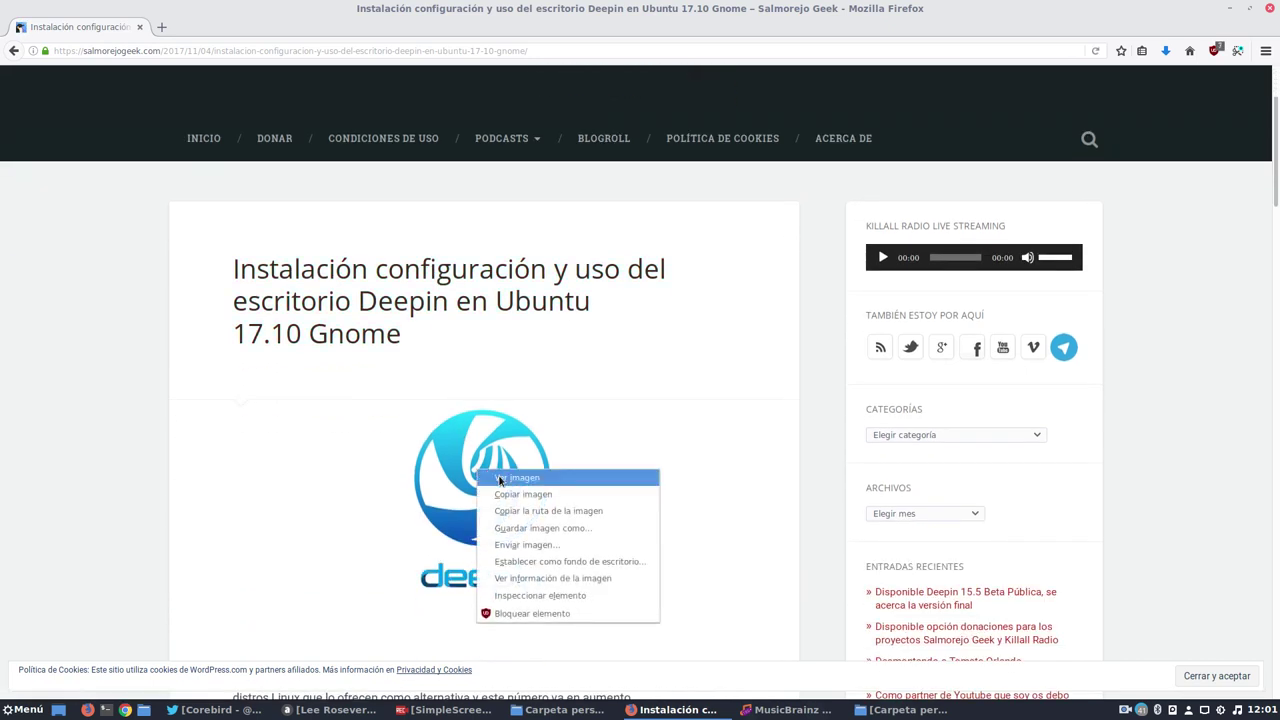
click(523, 528)
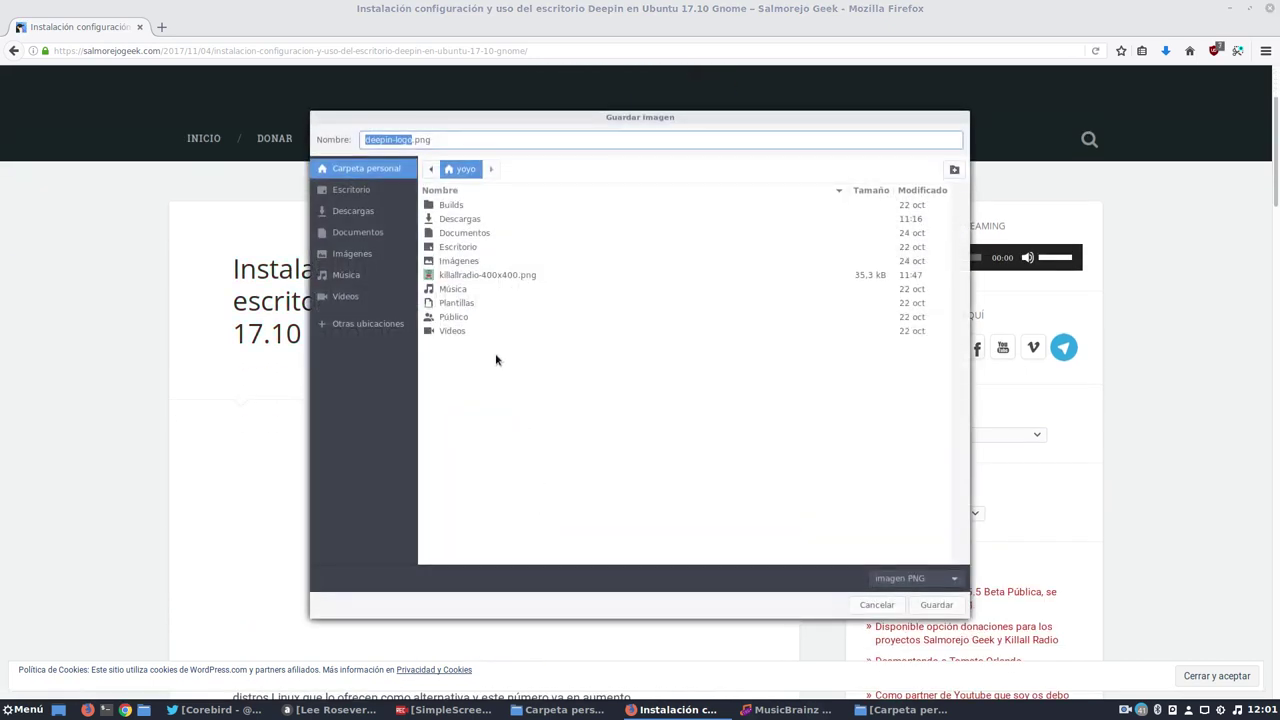
click(926, 604)
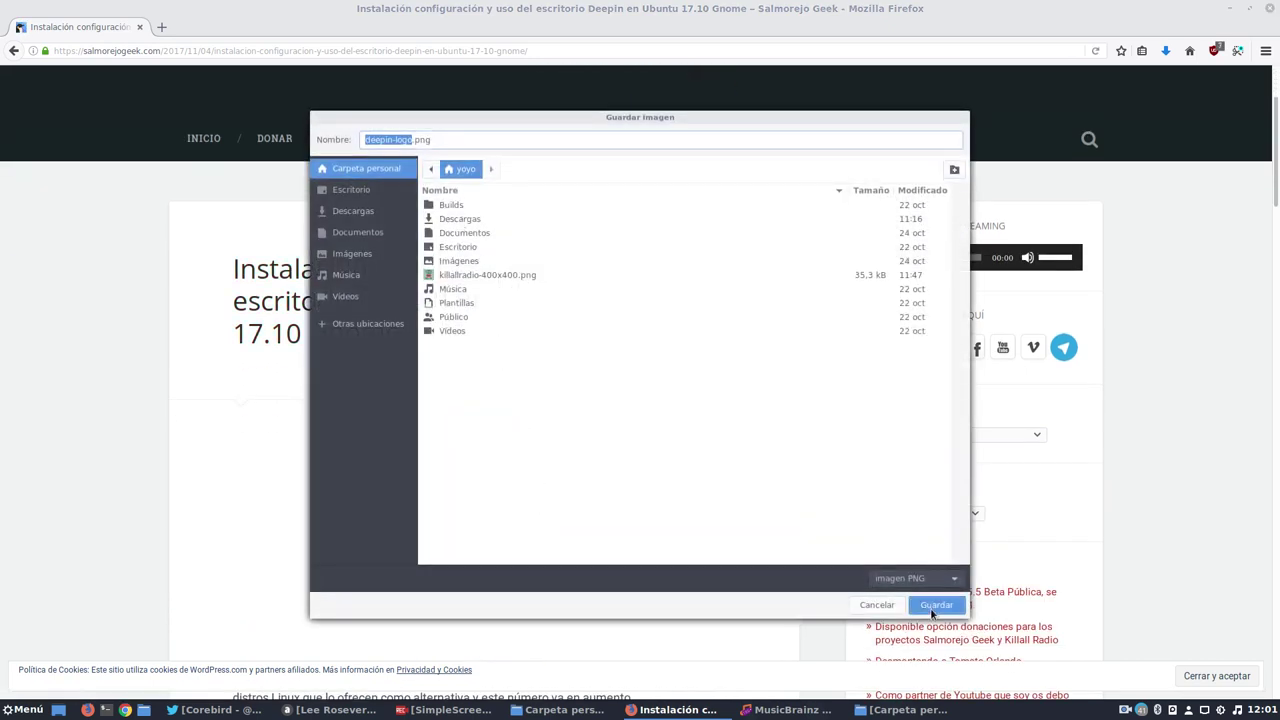
click(1234, 9)
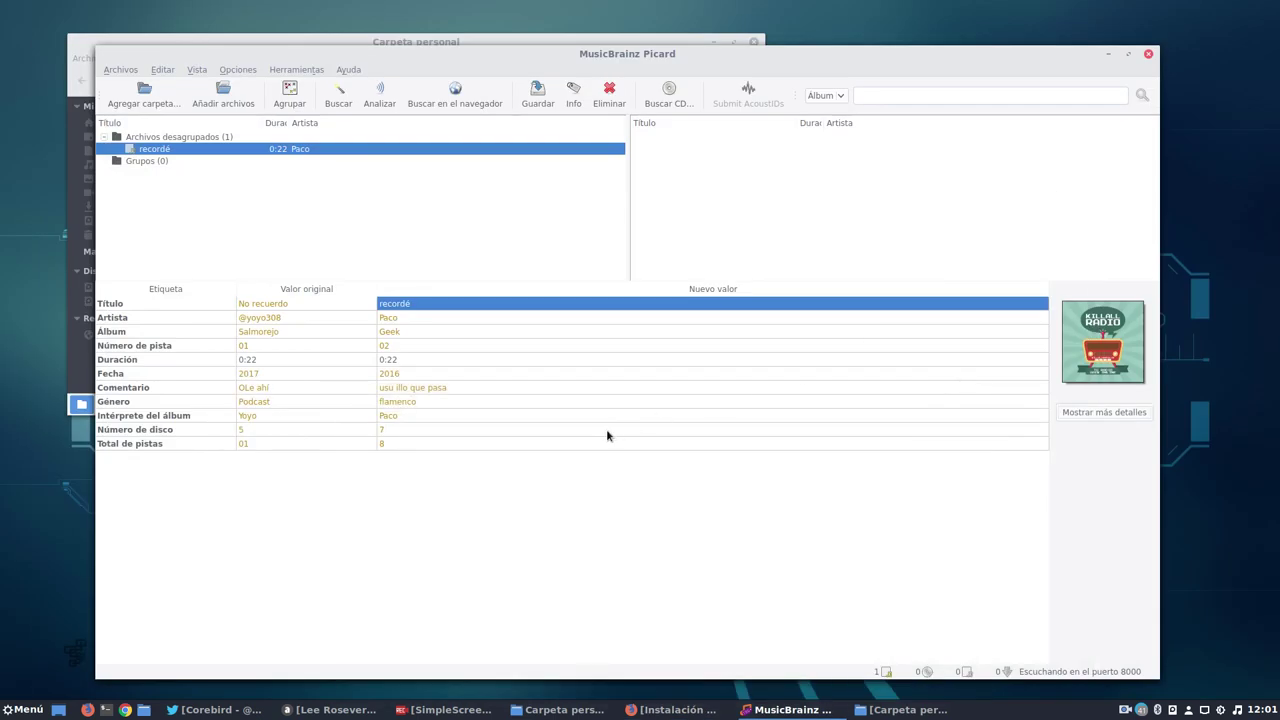
Drag deepin-logo.png from the home folder onto the track as new cover art.
click(558, 709)
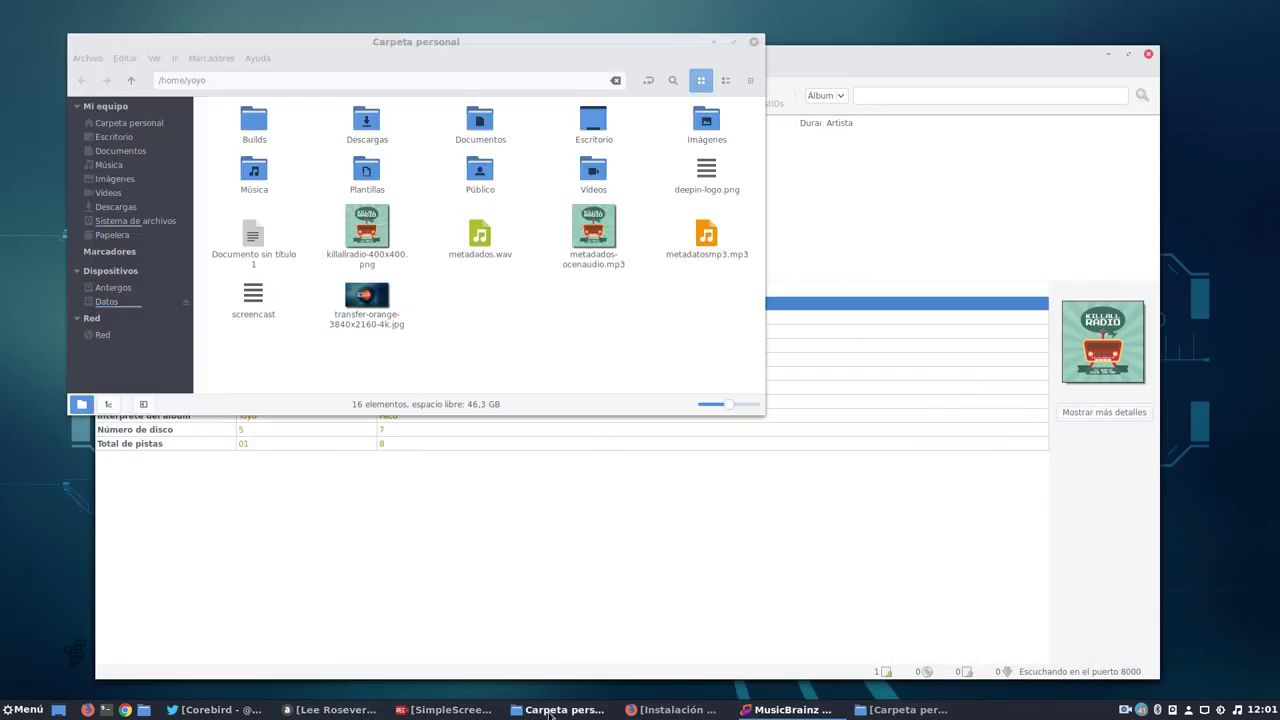
drag(704, 178, 1093, 350)
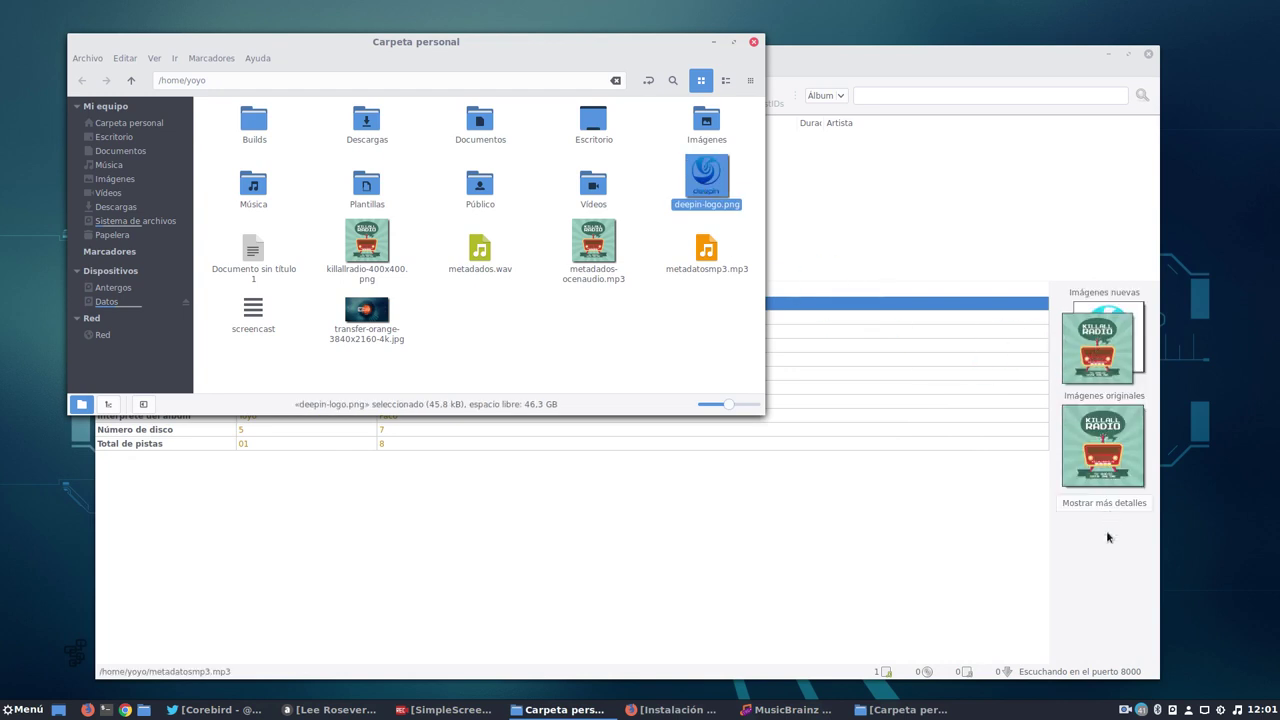
click(1112, 360)
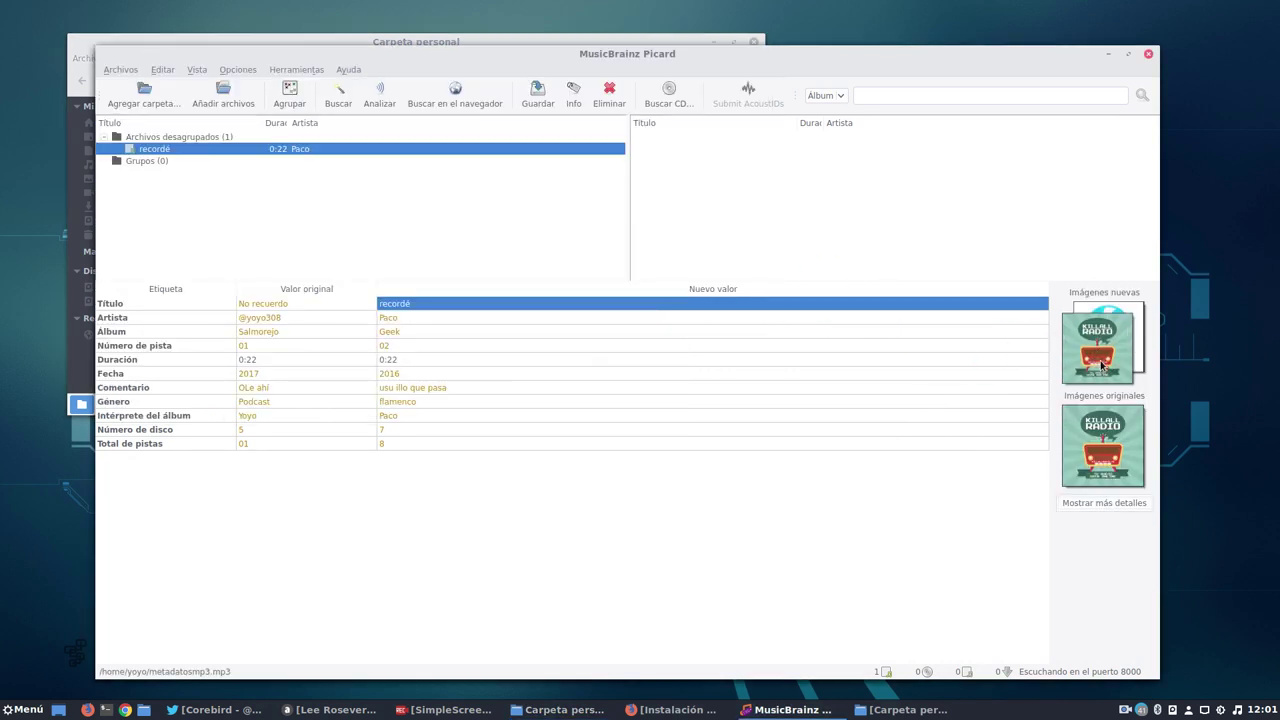
Browse the Killall Radio and deepin cover entries in the file's Info Arte tab.
click(1098, 503)
scroll(607, 372, down, 3)
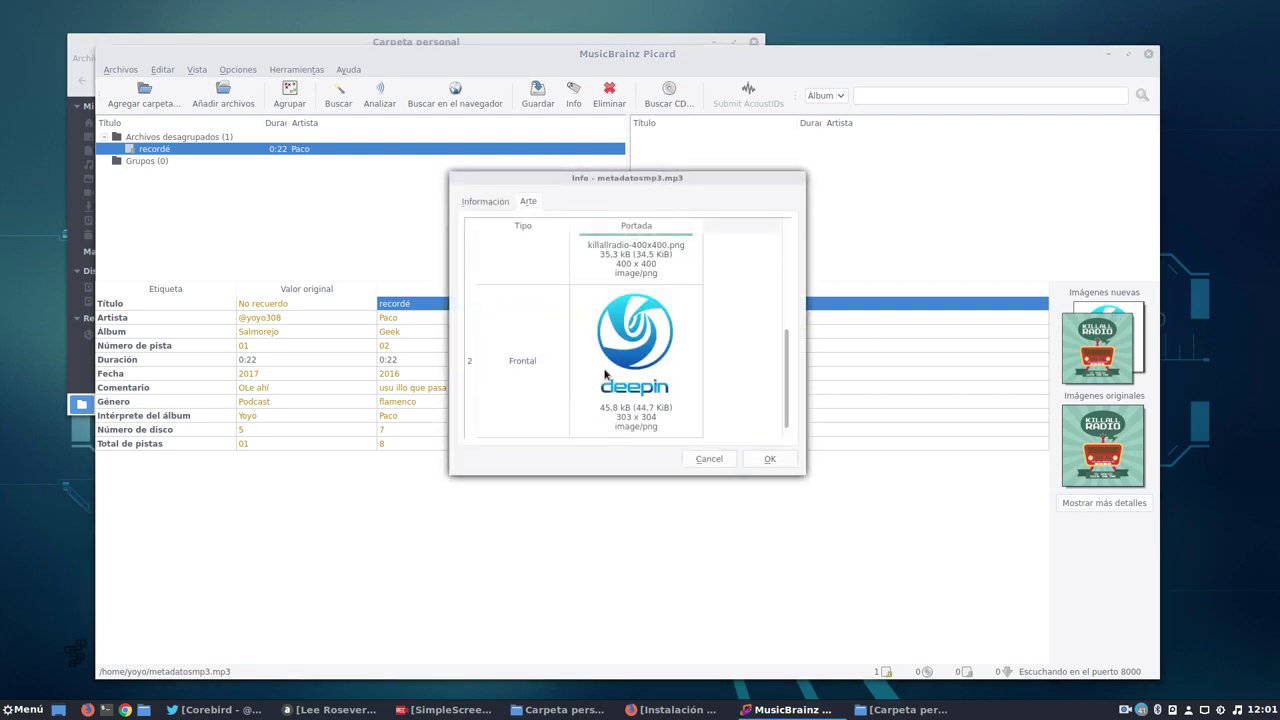
scroll(607, 372, up, 3)
click(613, 291)
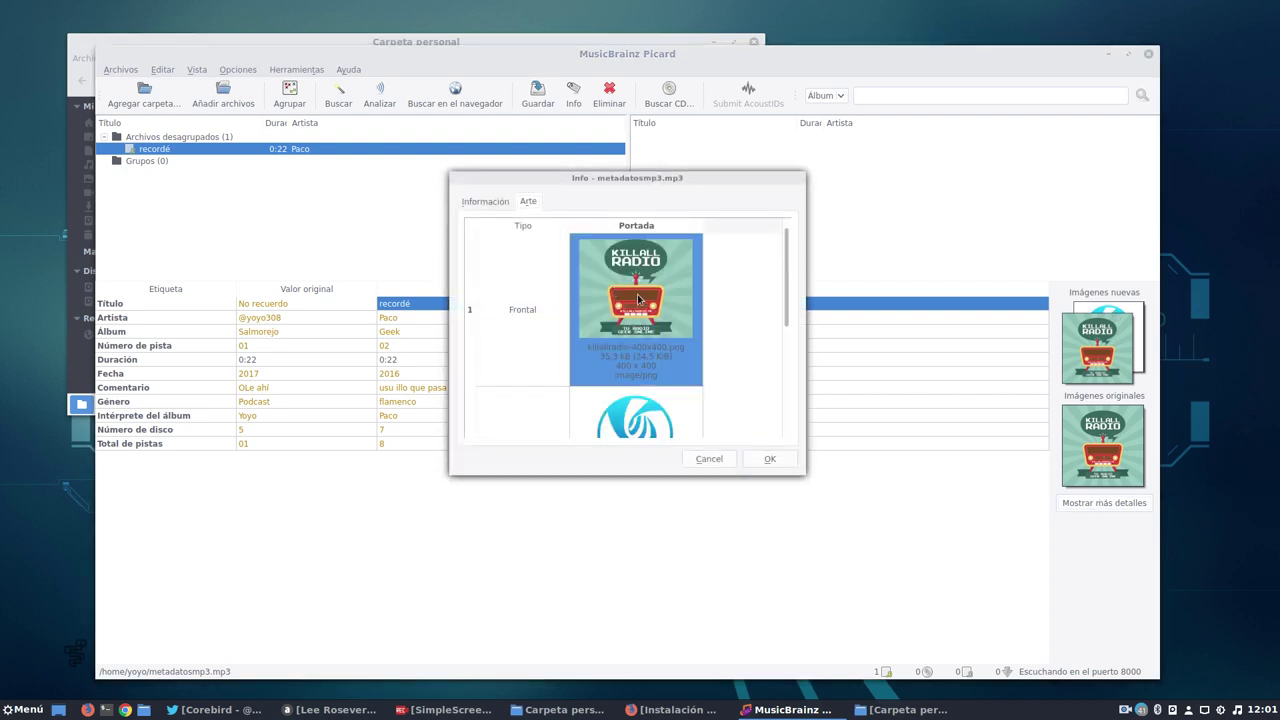
scroll(664, 380, down, 2)
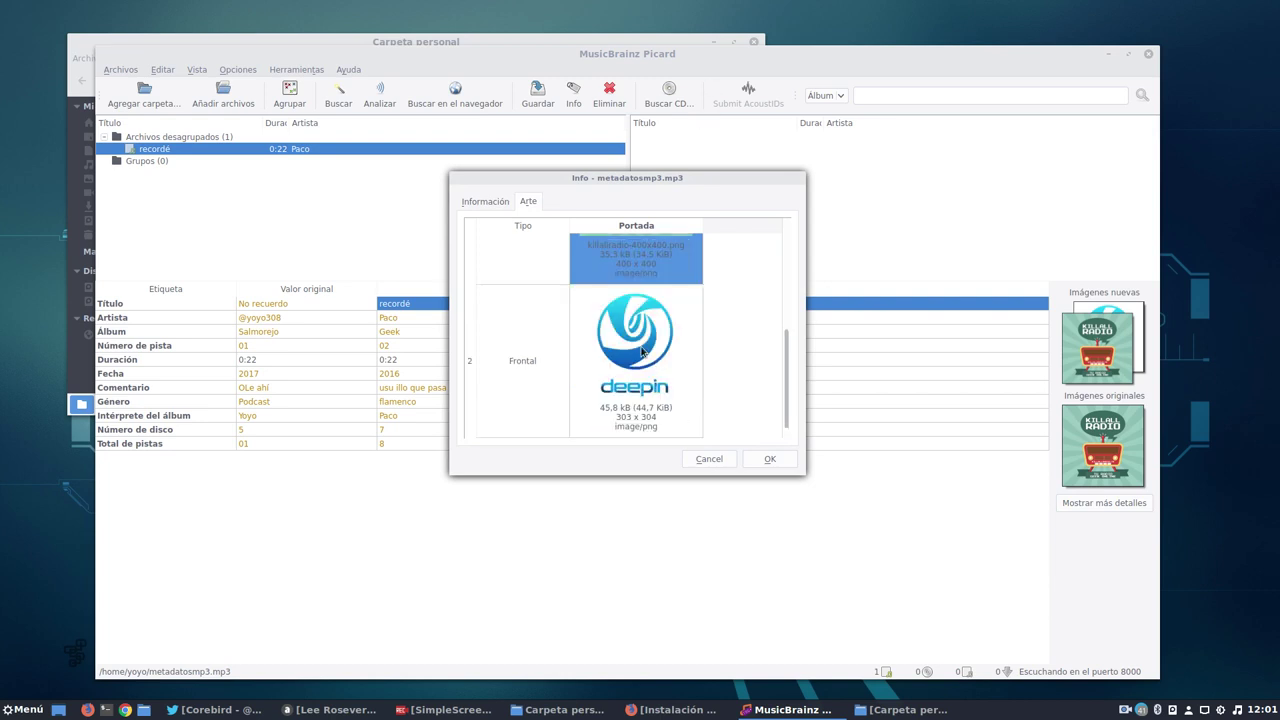
scroll(644, 352, up, 2)
scroll(627, 328, down, 2)
click(528, 405)
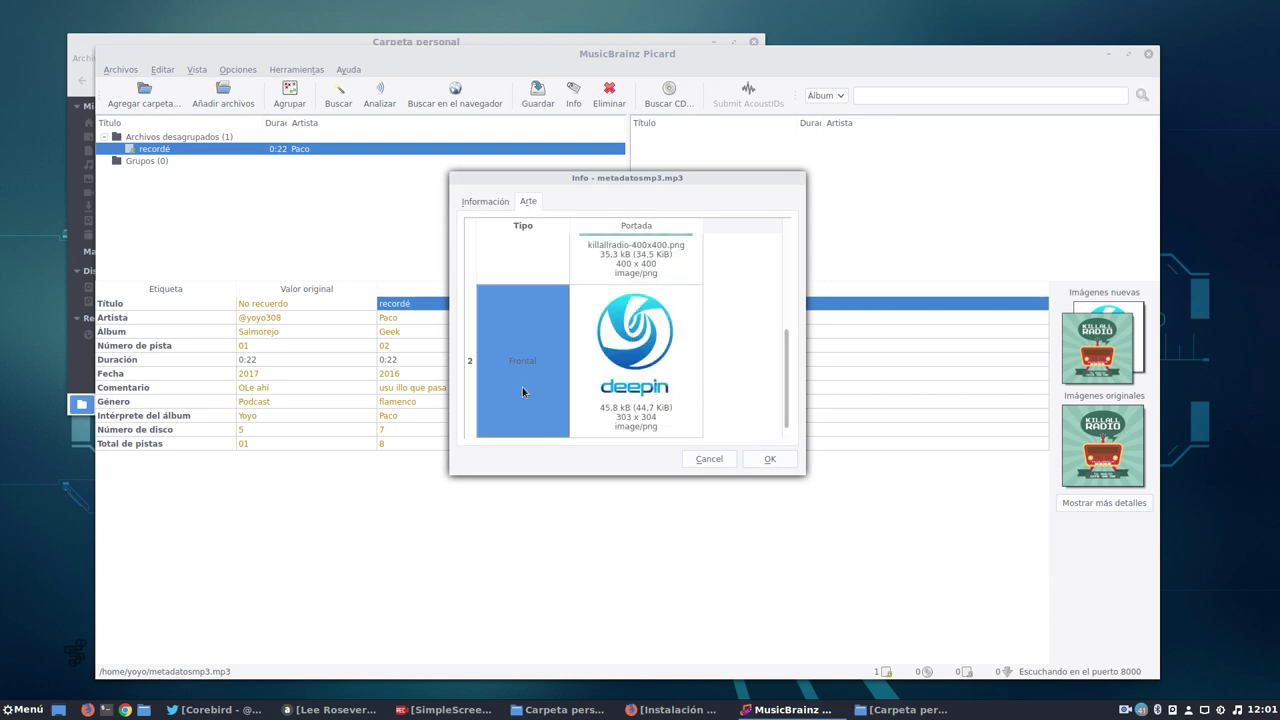
scroll(522, 387, up, 2)
click(549, 304)
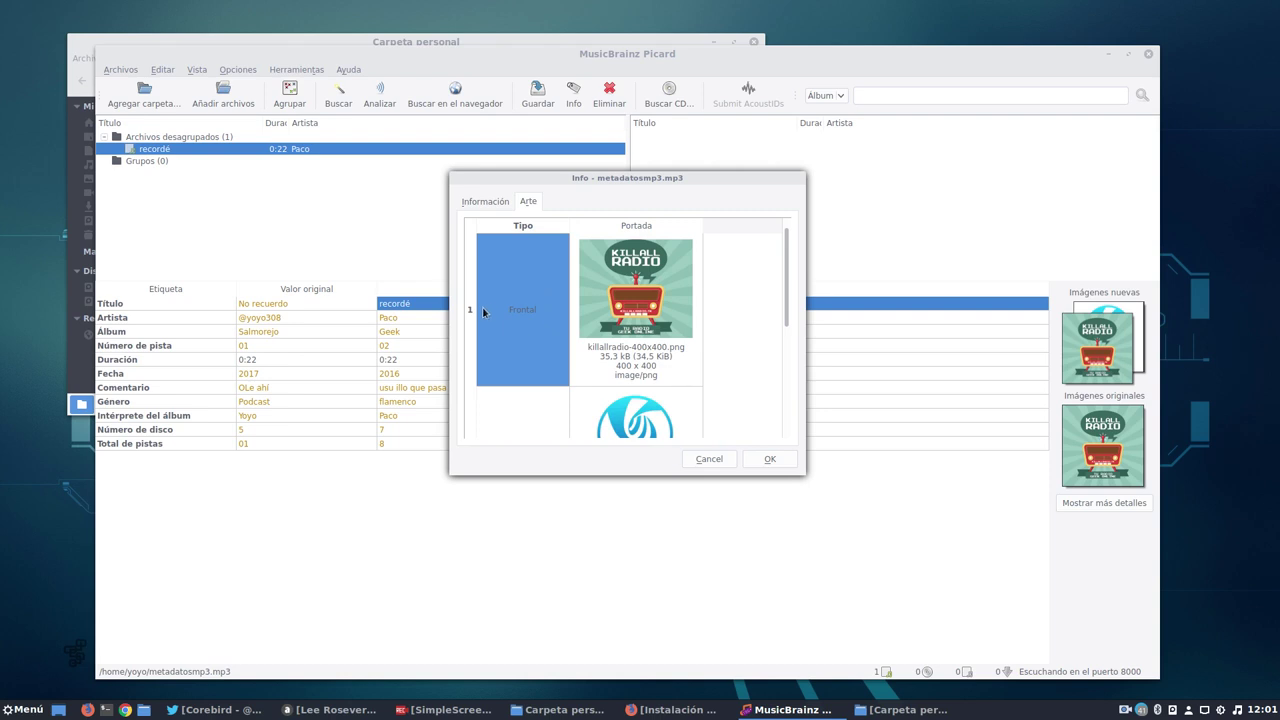
View the Killall Radio cover full size, check the deepin entry, and cancel the dialog.
click(628, 276)
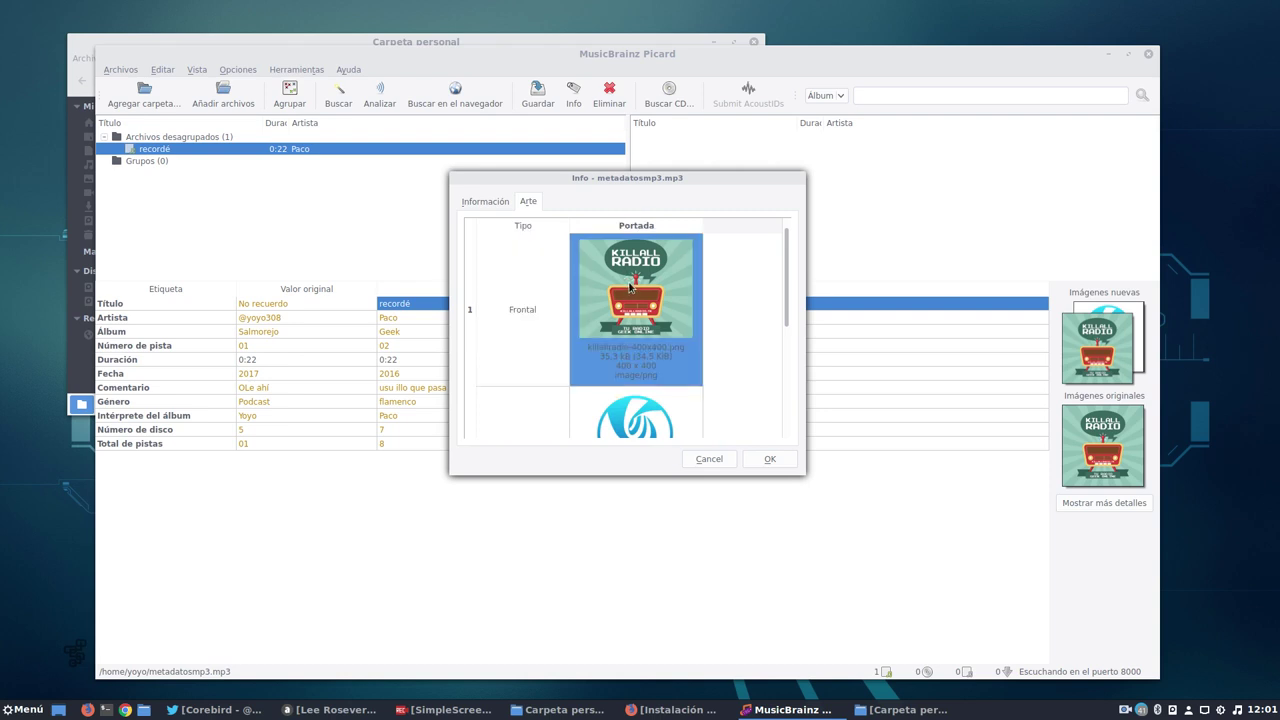
double_click(631, 283)
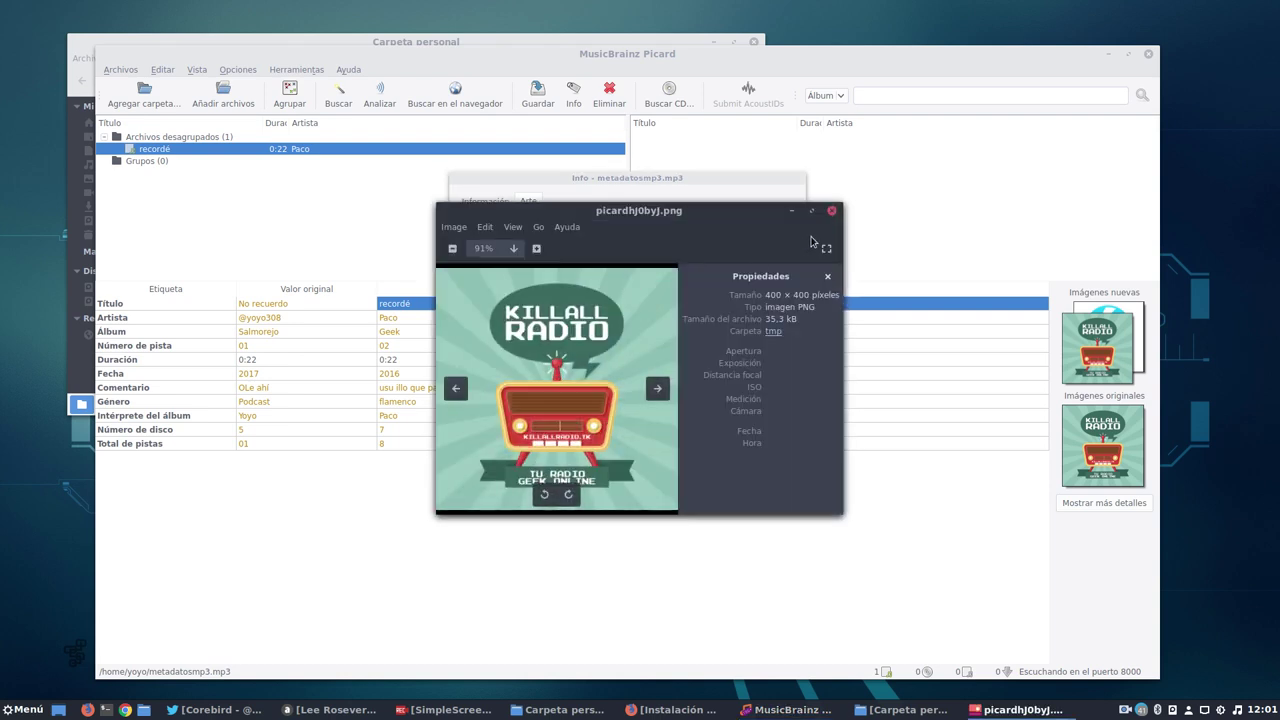
click(833, 211)
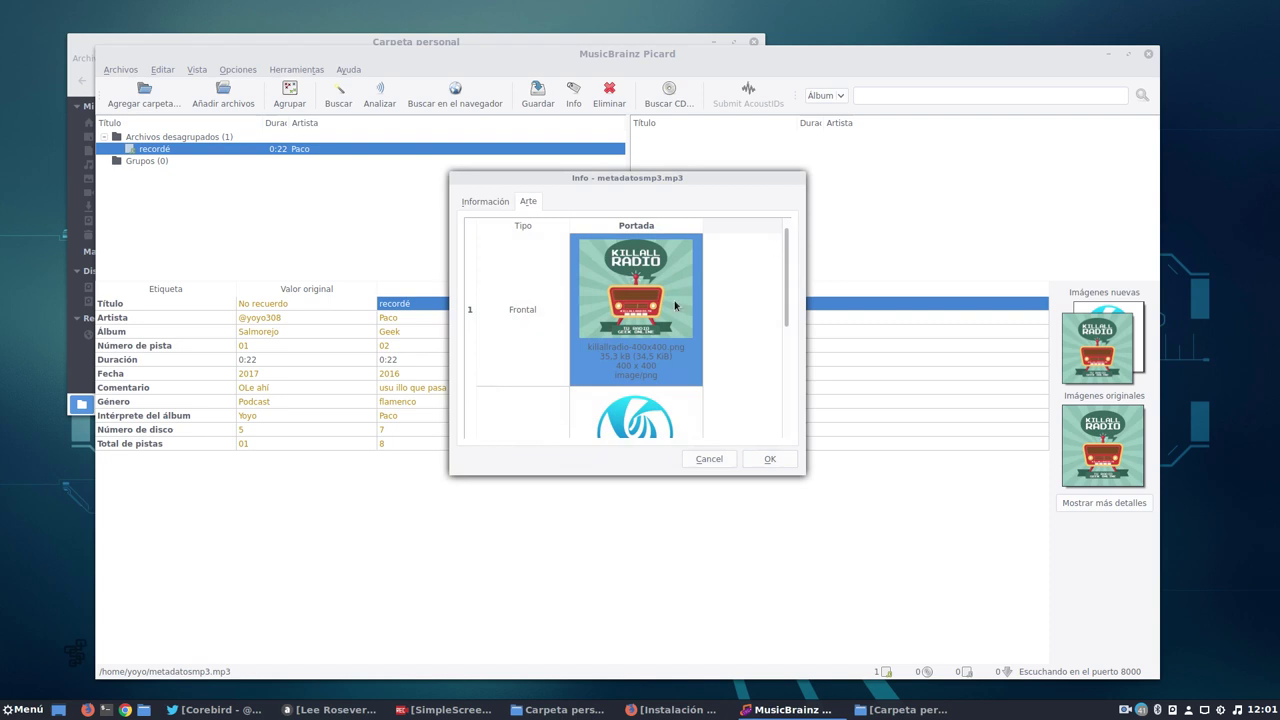
scroll(670, 372, down, 3)
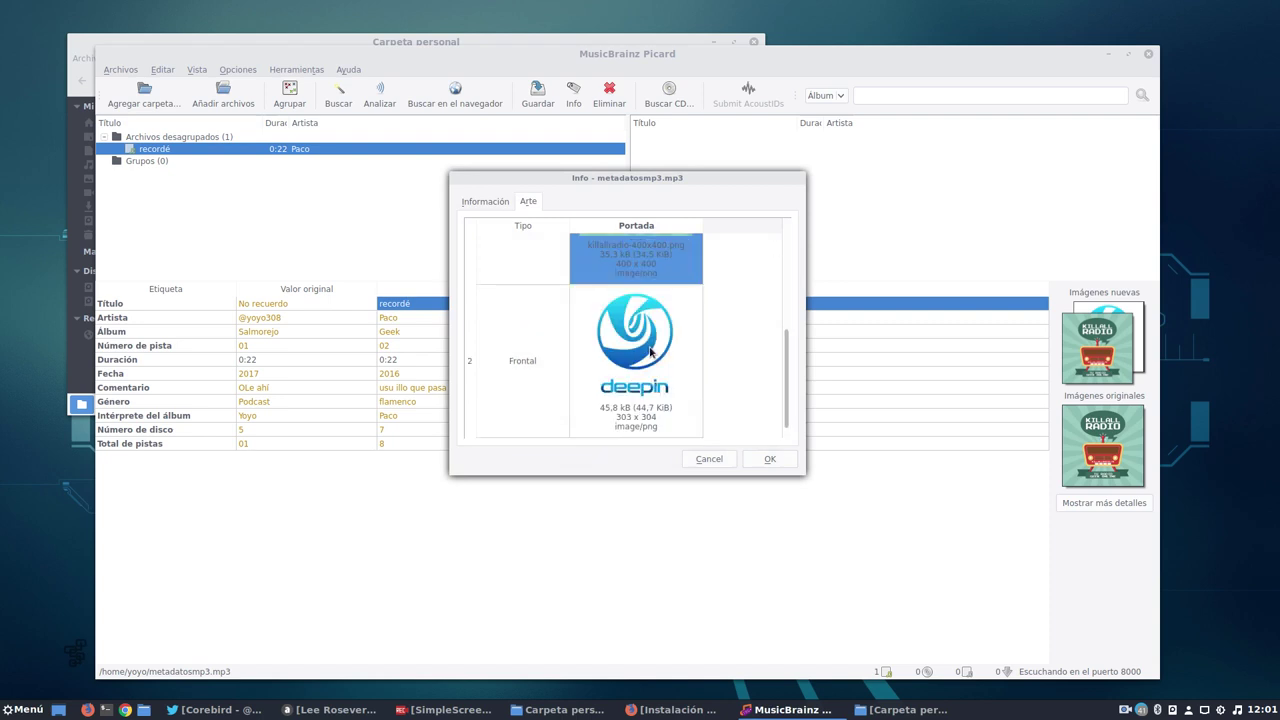
click(657, 404)
click(709, 459)
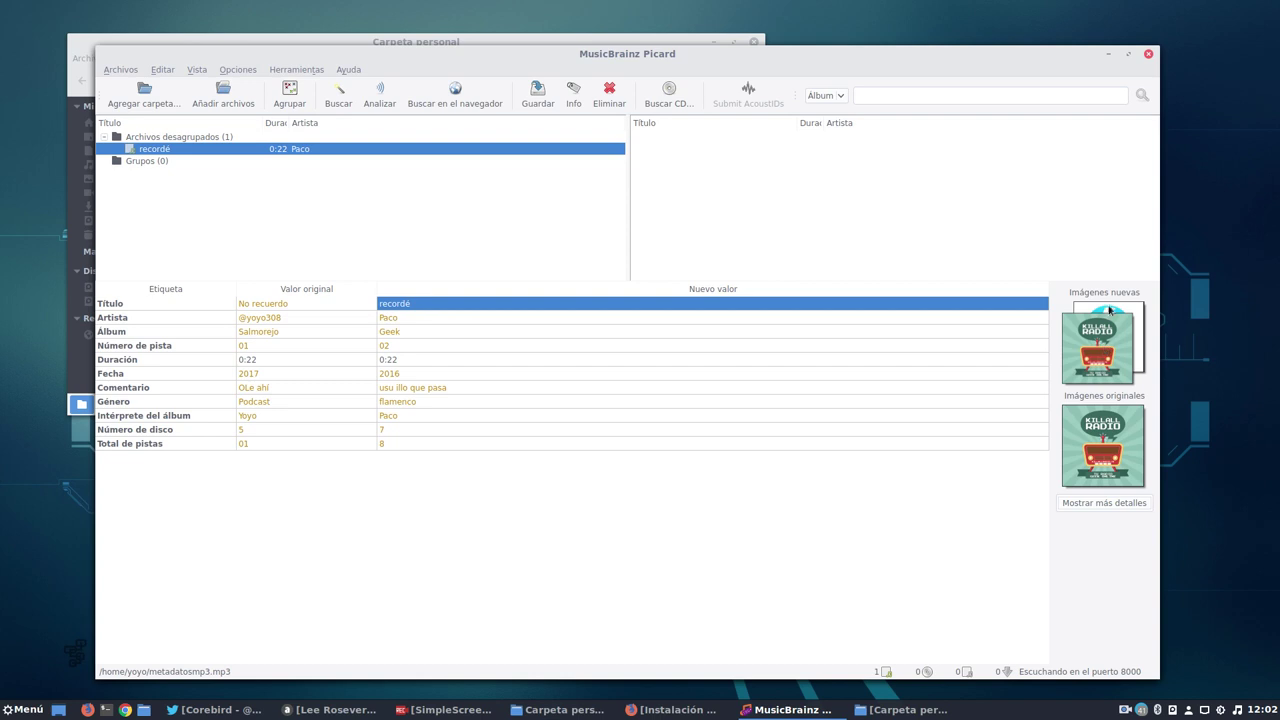
Drop deepin-logo.png from the home folder onto the recordé track's new cover images in Picard.
click(580, 712)
drag(706, 178, 1091, 350)
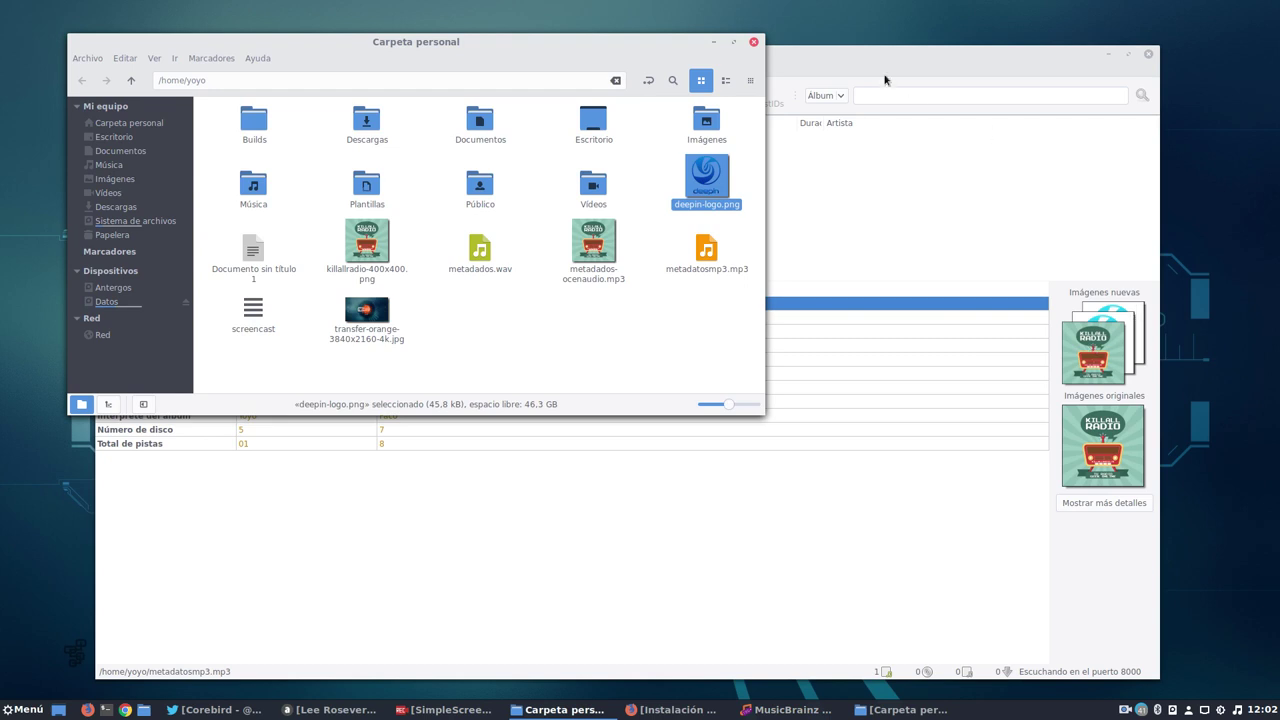
click(713, 42)
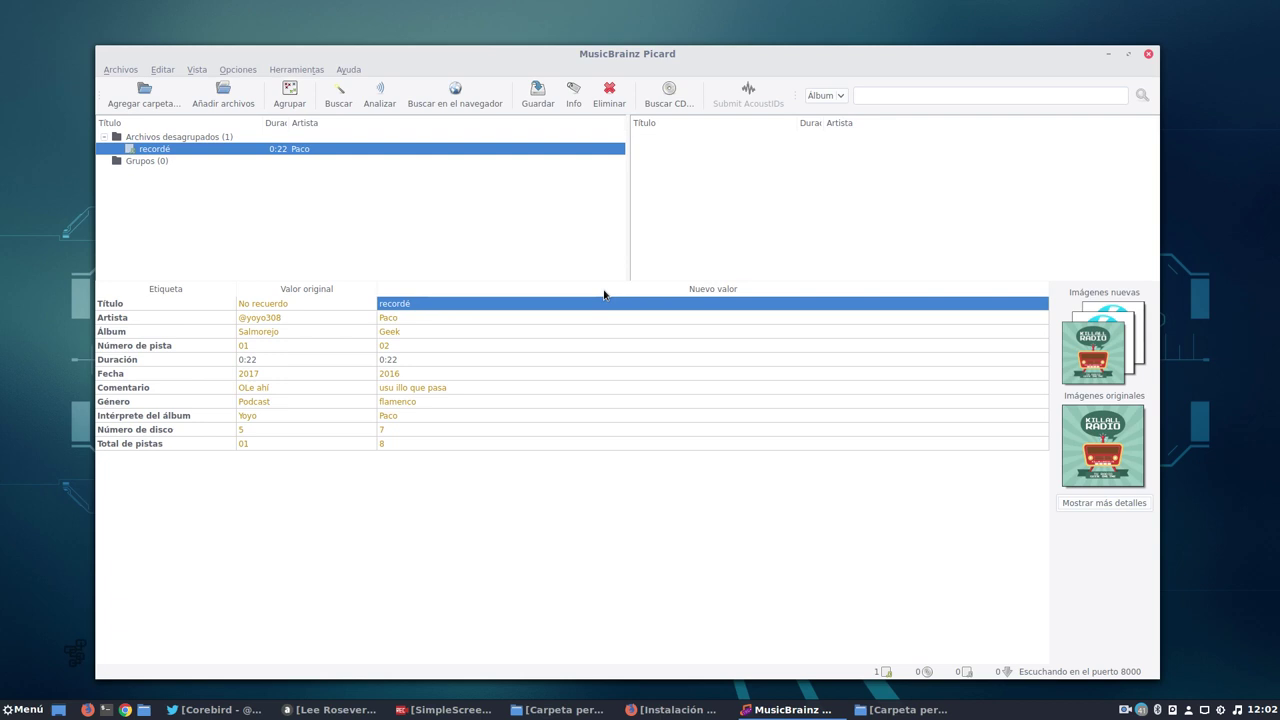
Save the recordé track's new tags and check the original total tracks, date and duration values.
click(287, 305)
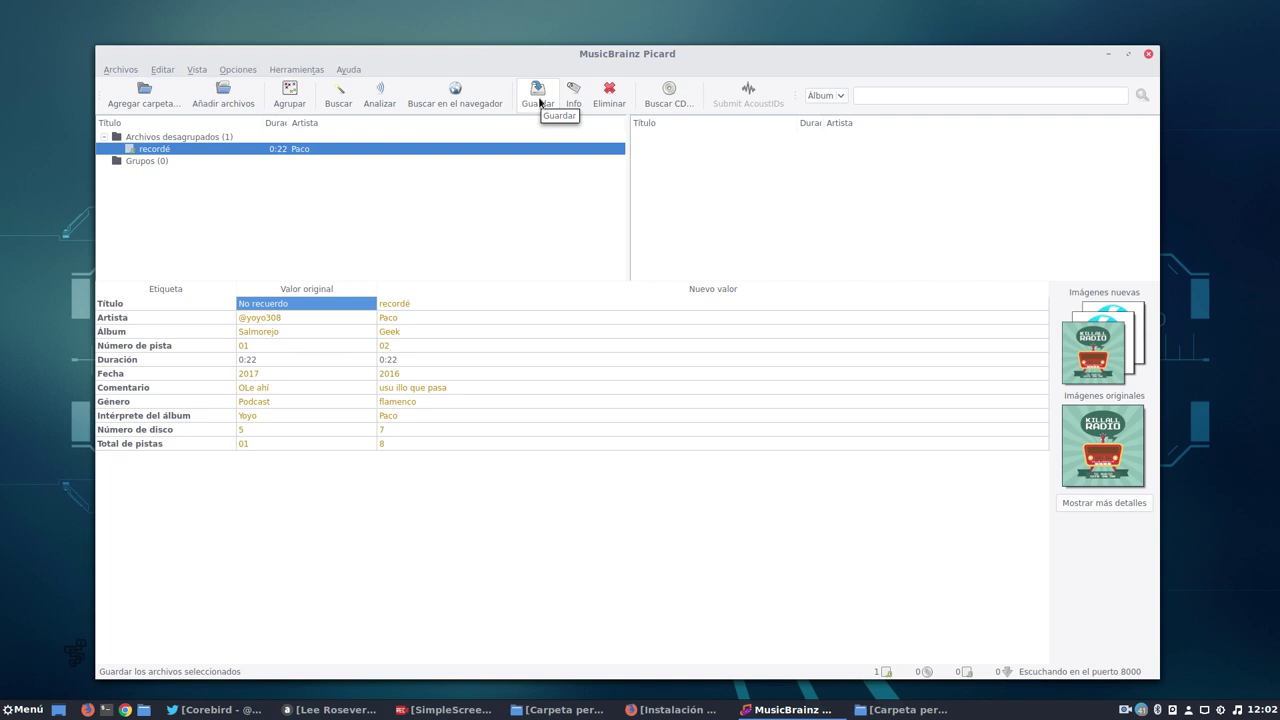
click(538, 96)
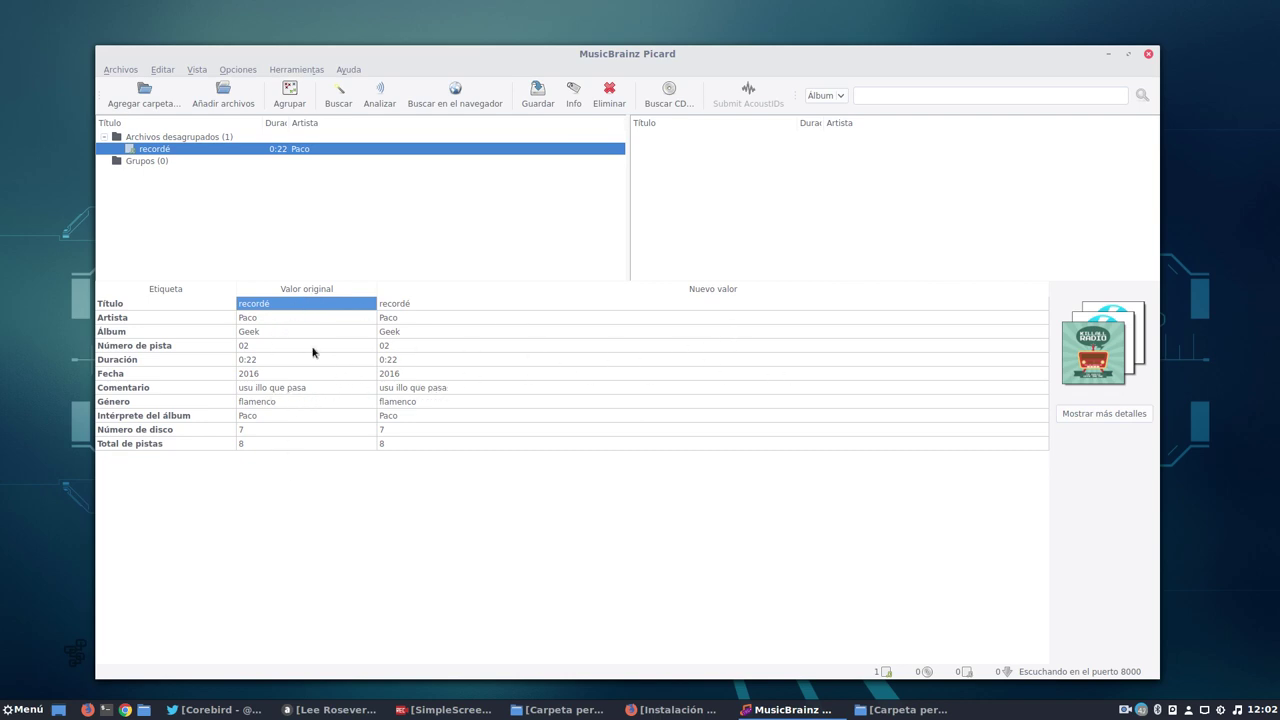
click(447, 446)
click(319, 376)
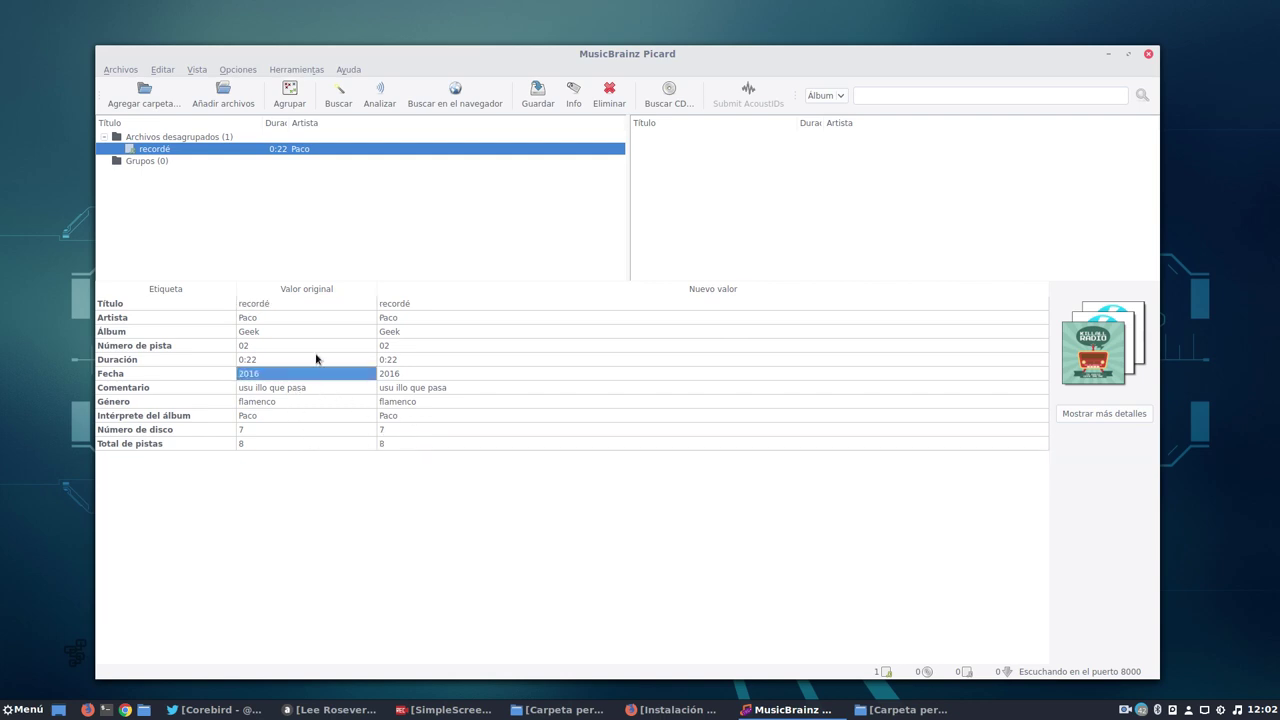
click(319, 360)
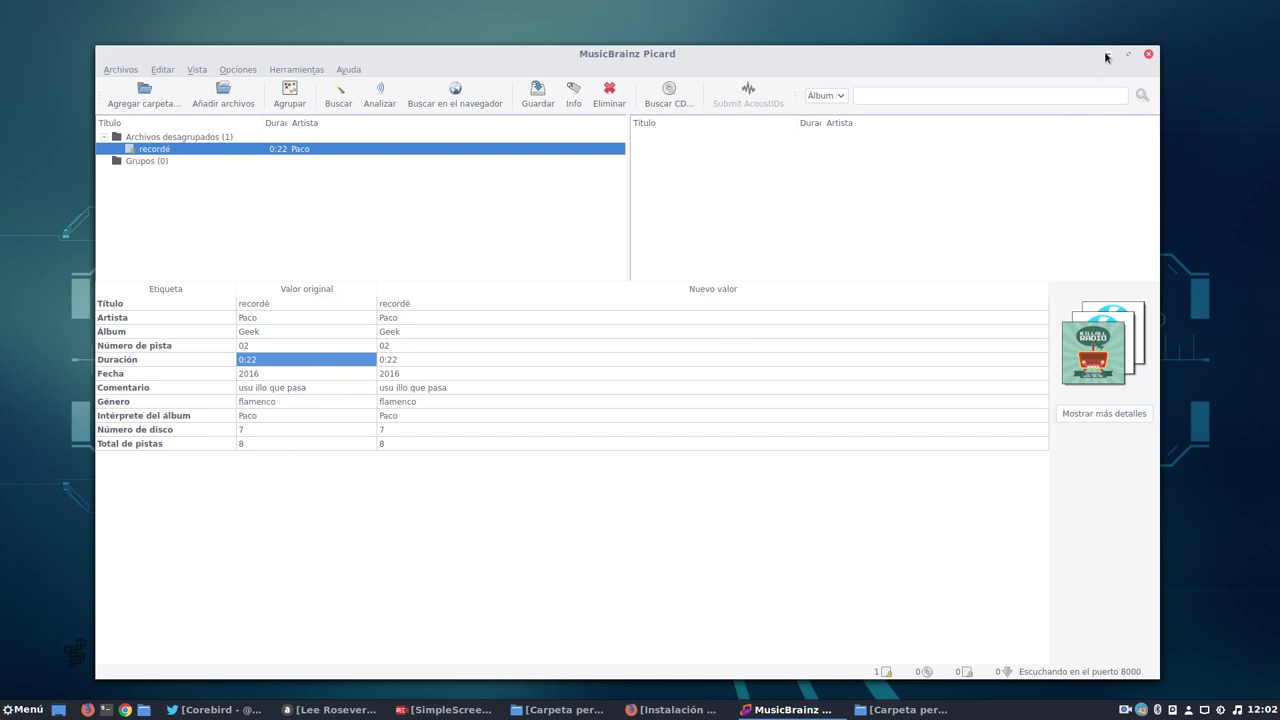
Minimize Picard and return to the home folder, briefly selecting metadatos-ocenaudio.mp3.
click(1108, 54)
click(535, 713)
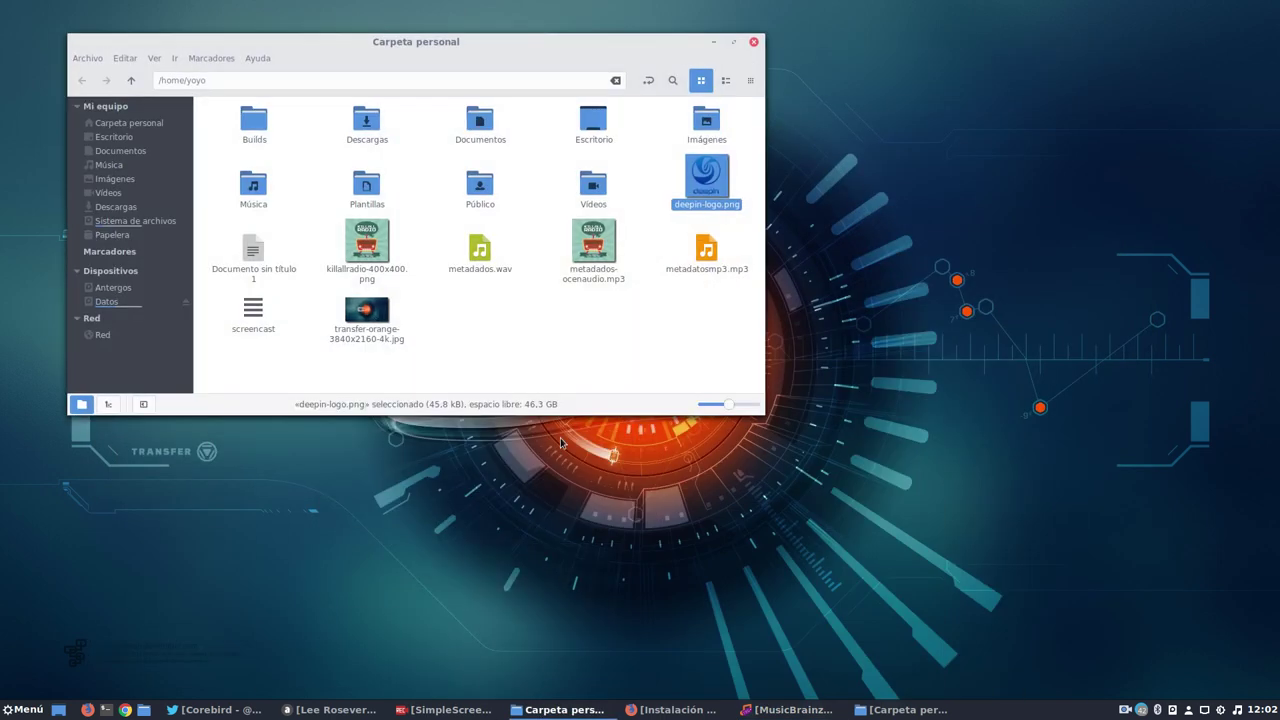
click(600, 315)
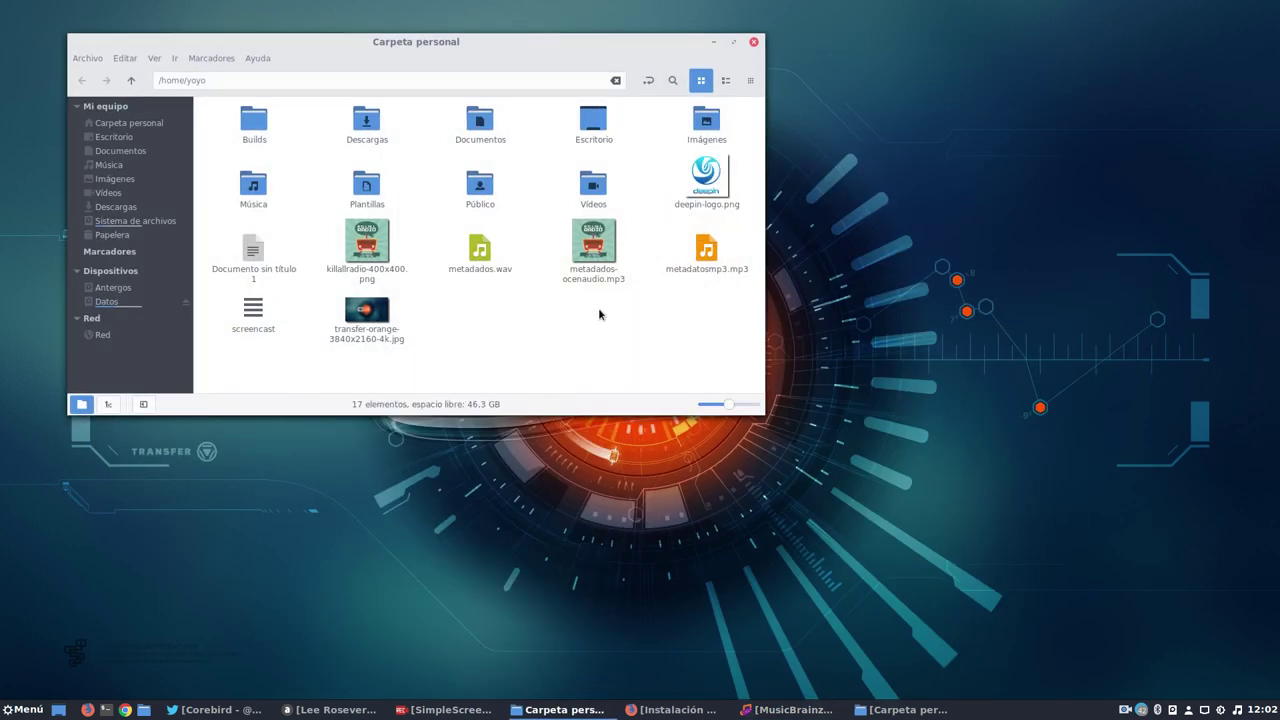
click(596, 250)
click(584, 308)
Enable 'Replace front cover art on drop' in the cover art menu and confirm it is set.
click(792, 710)
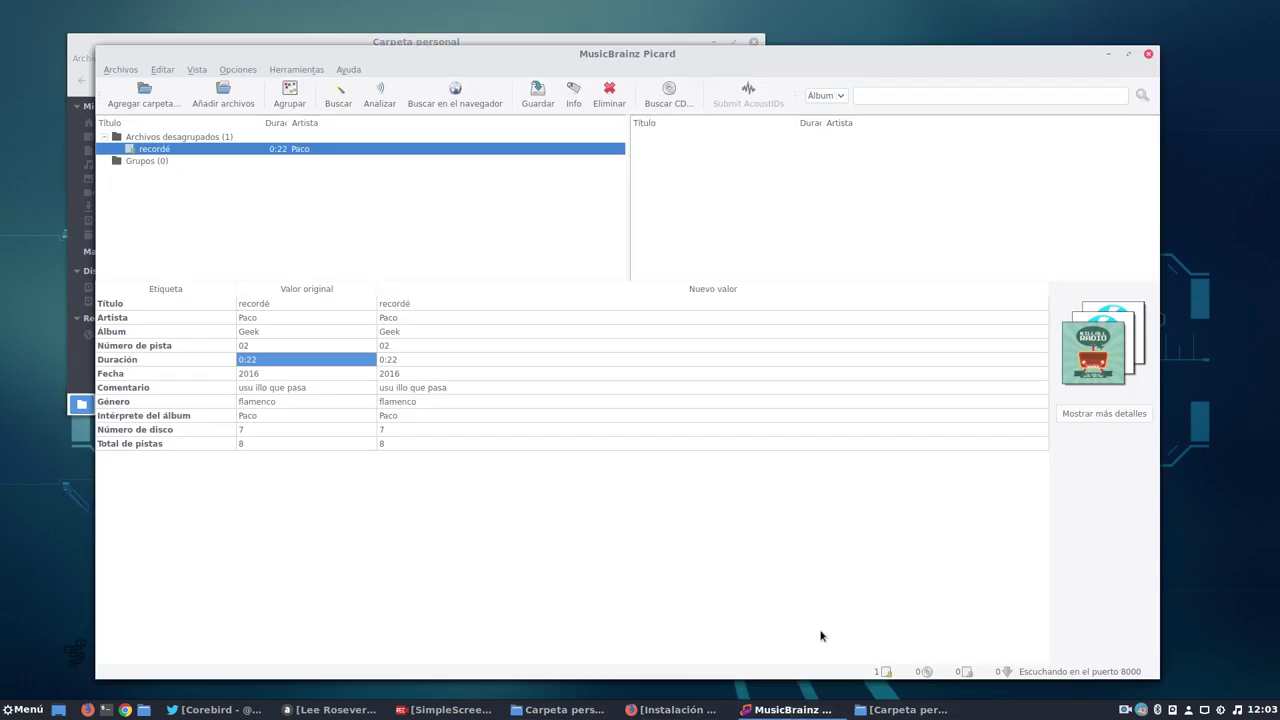
right_click(1095, 363)
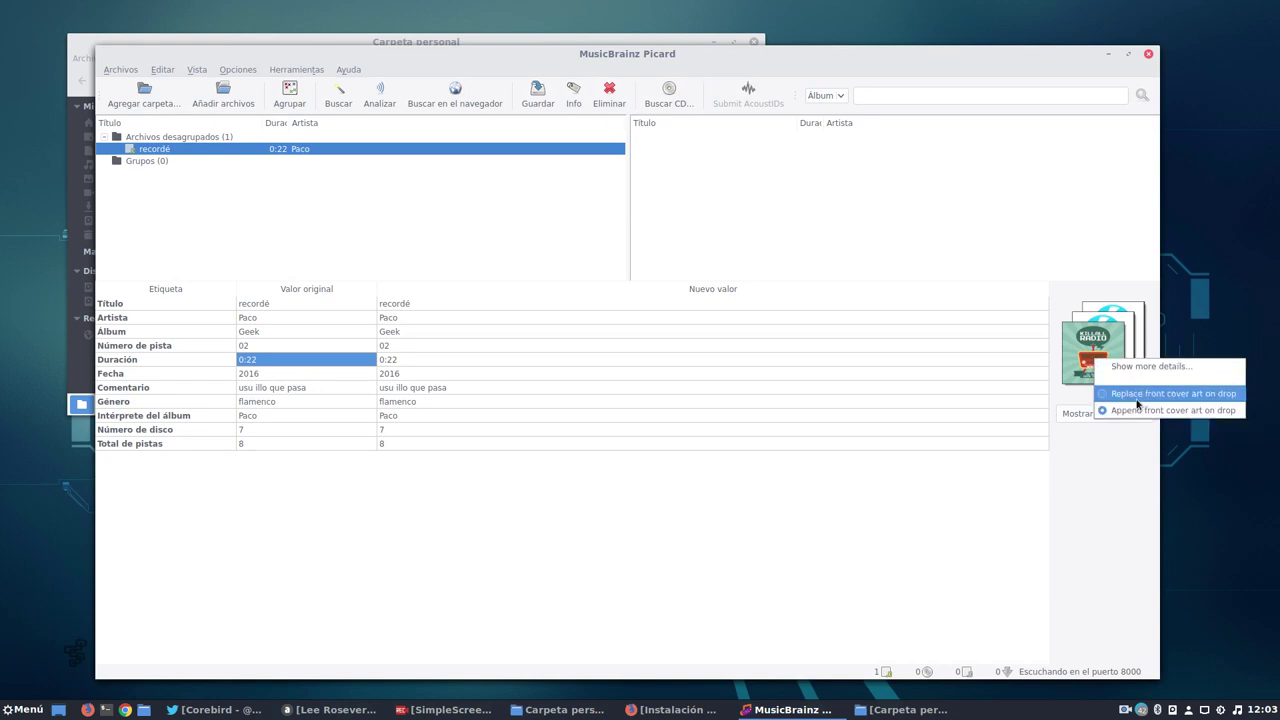
click(1108, 455)
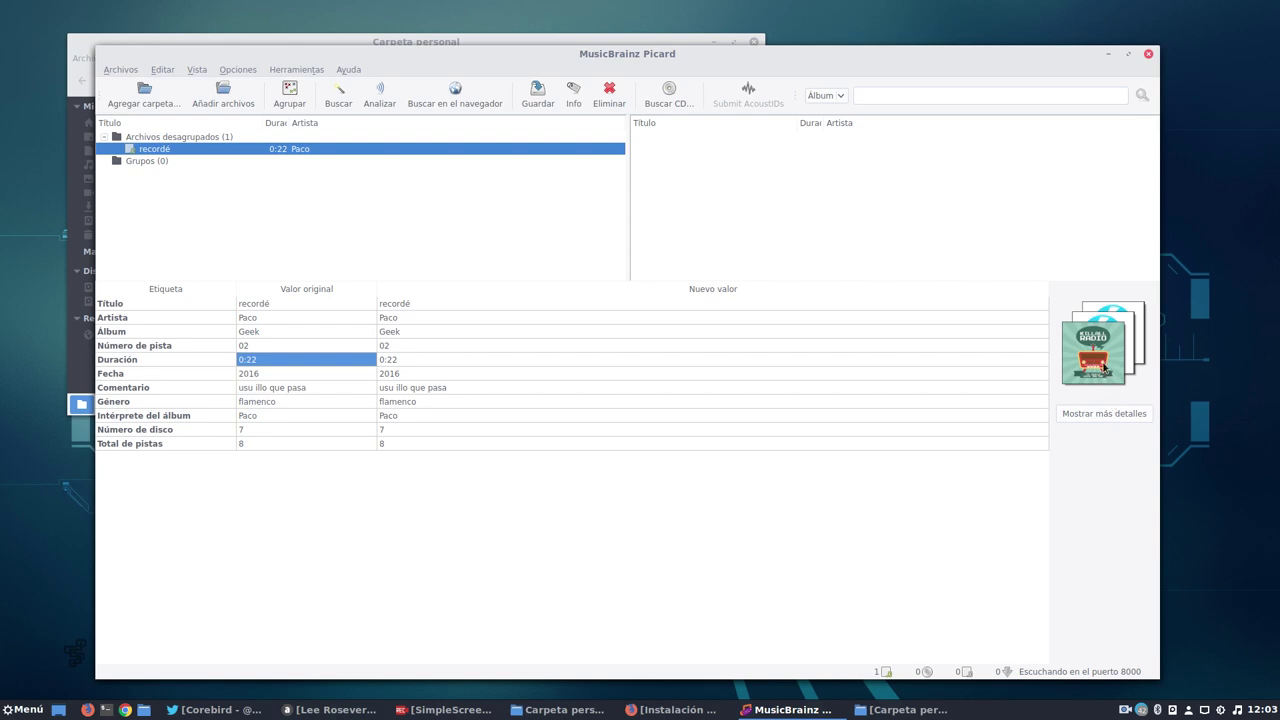
right_click(1101, 347)
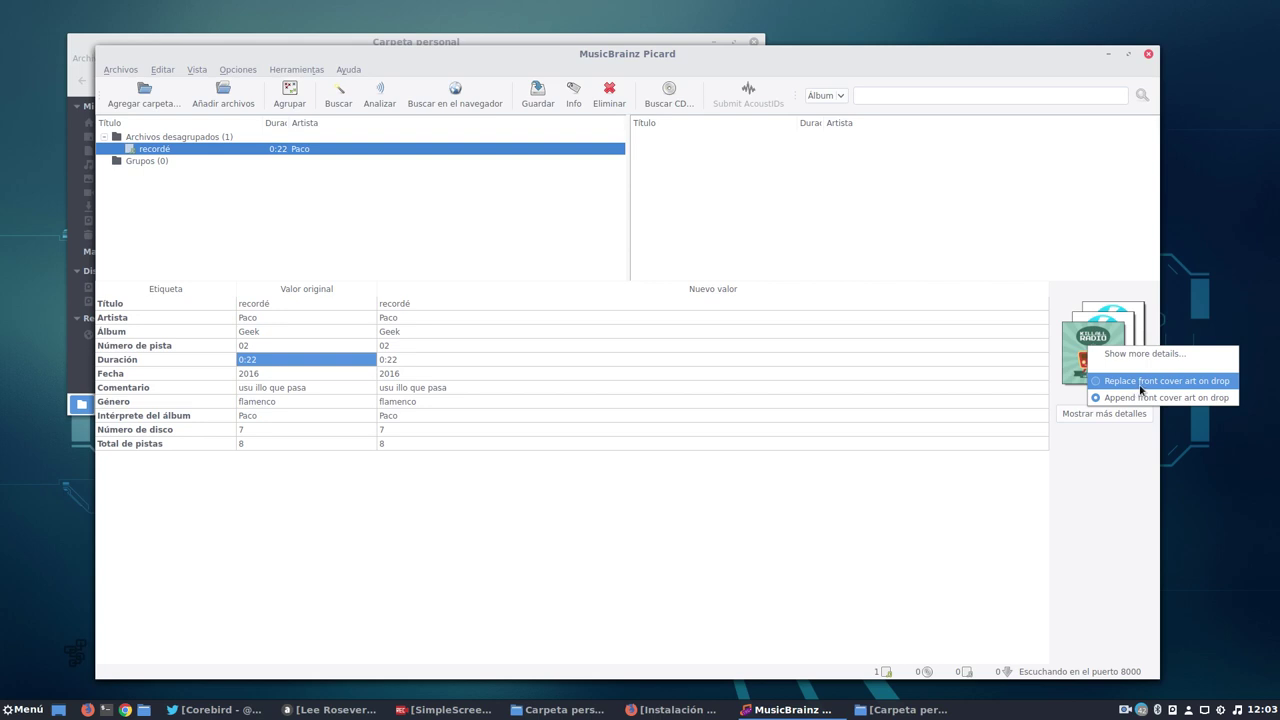
click(1140, 388)
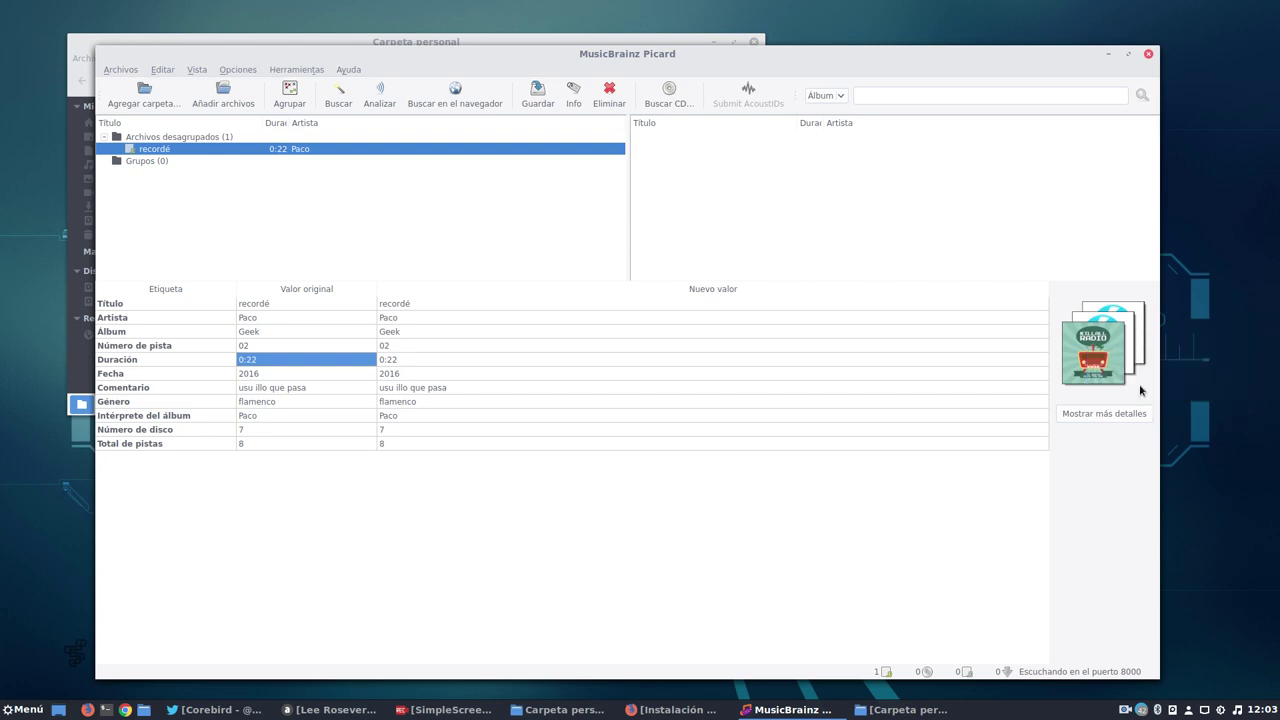
right_click(1098, 355)
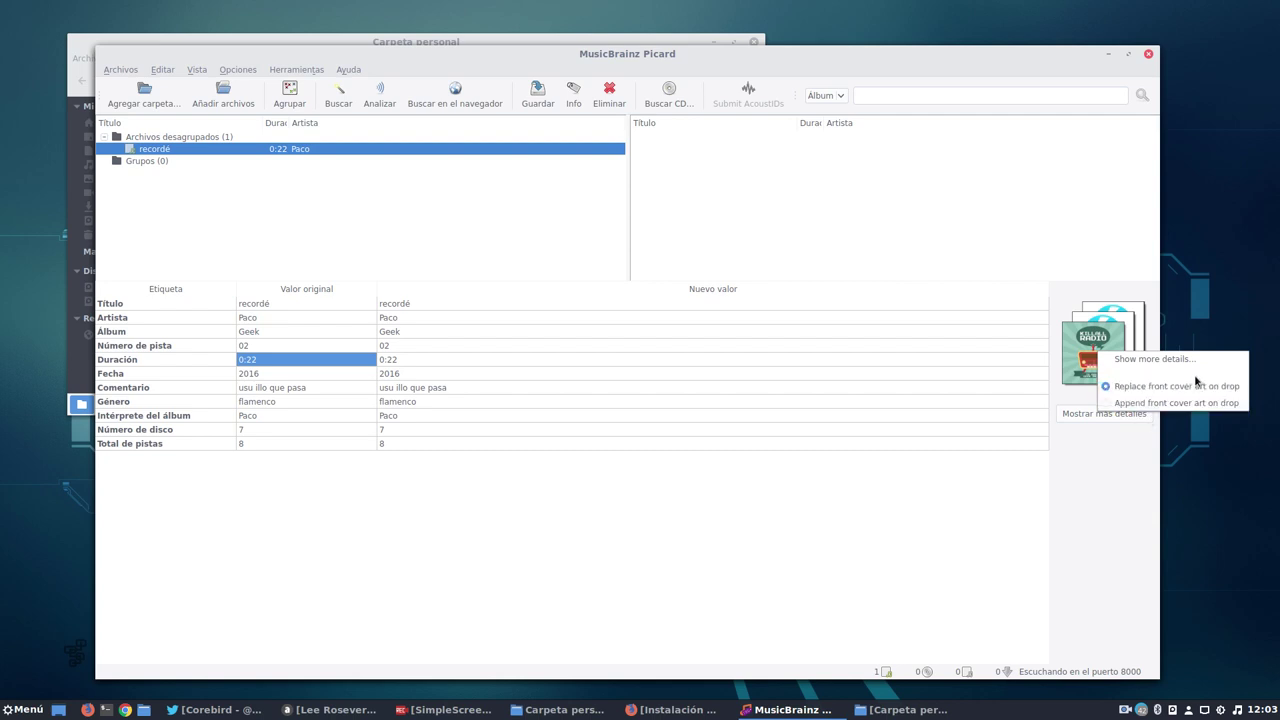
click(1076, 448)
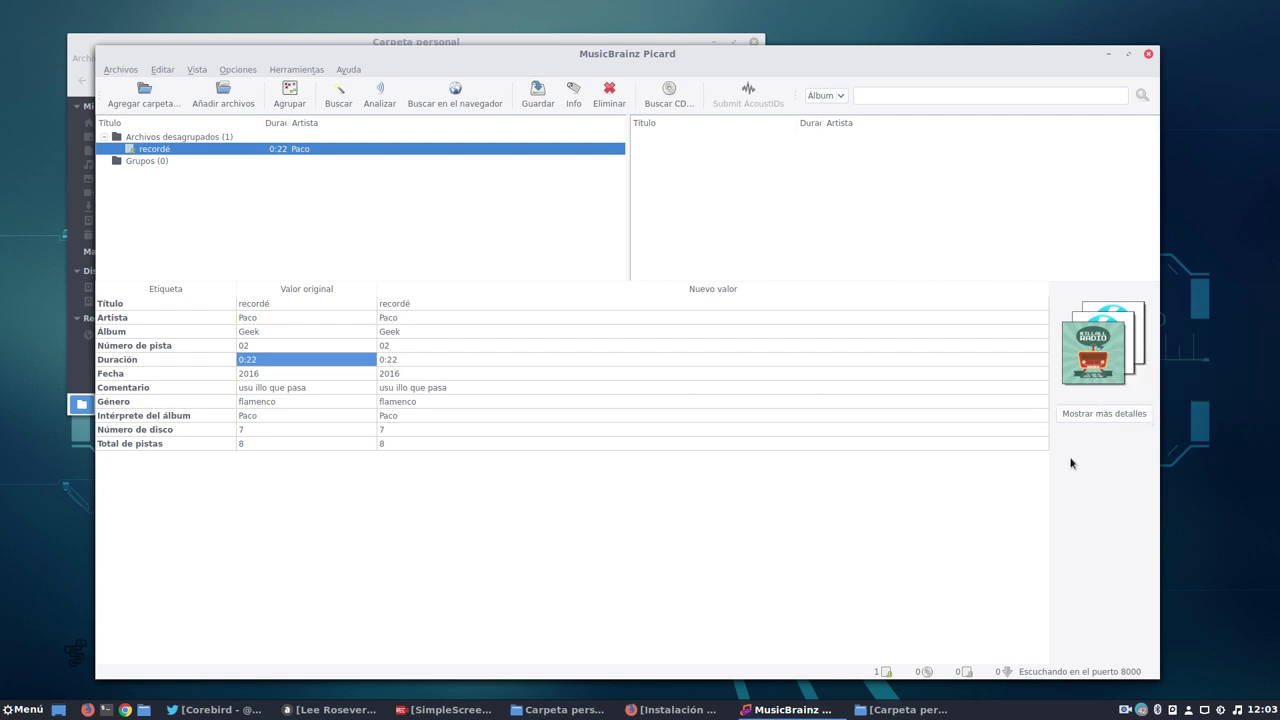
click(565, 711)
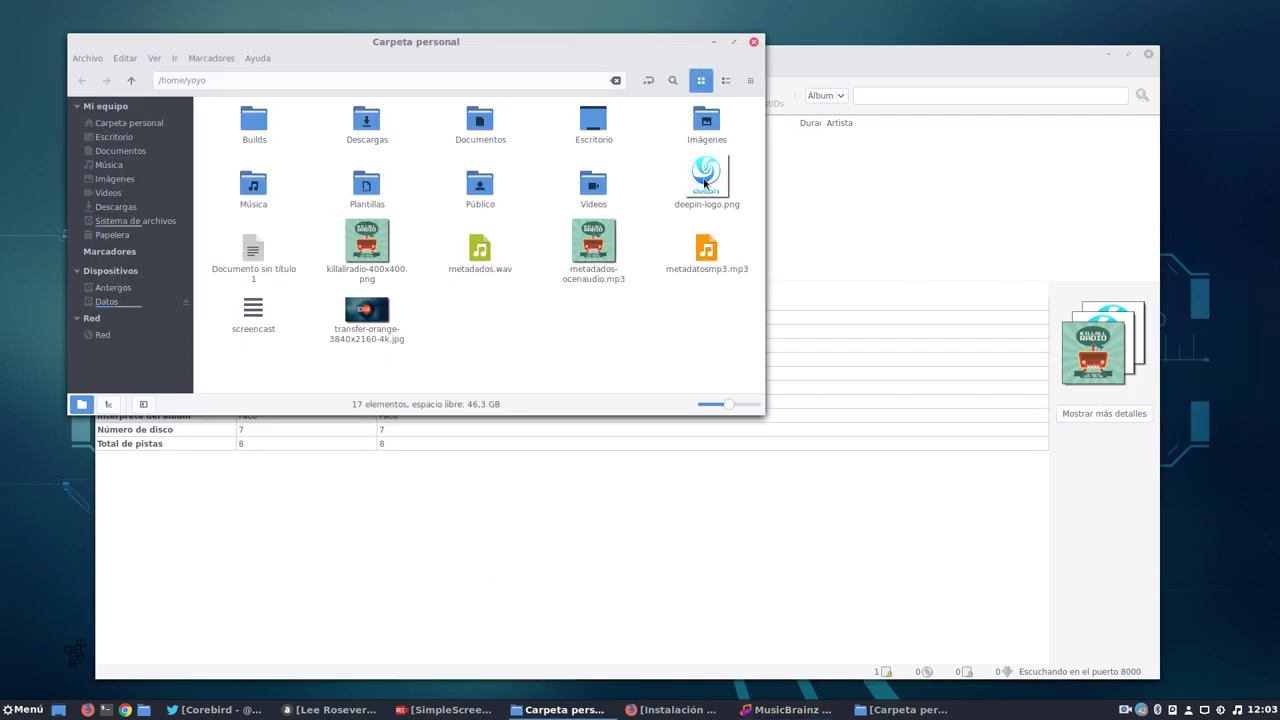
Drop deepin-logo.png so it replaces the front cover, save the file, and minimize Picard.
drag(706, 178, 1105, 352)
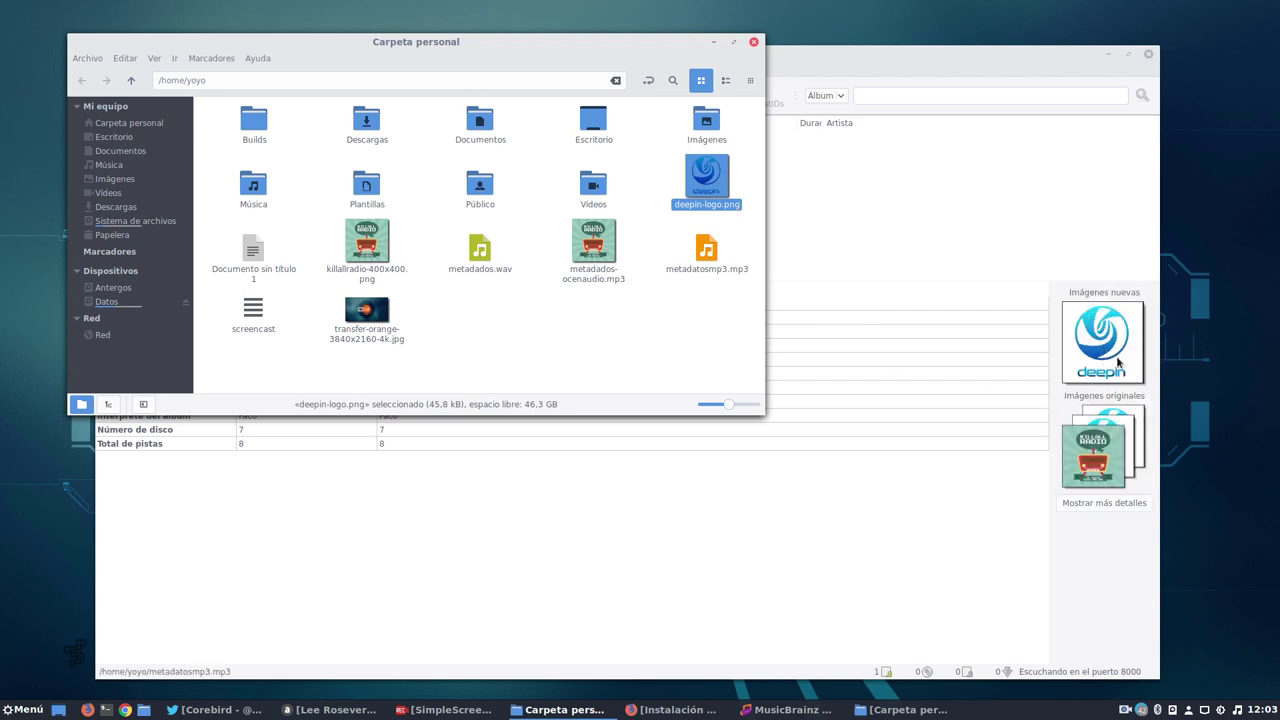
click(713, 41)
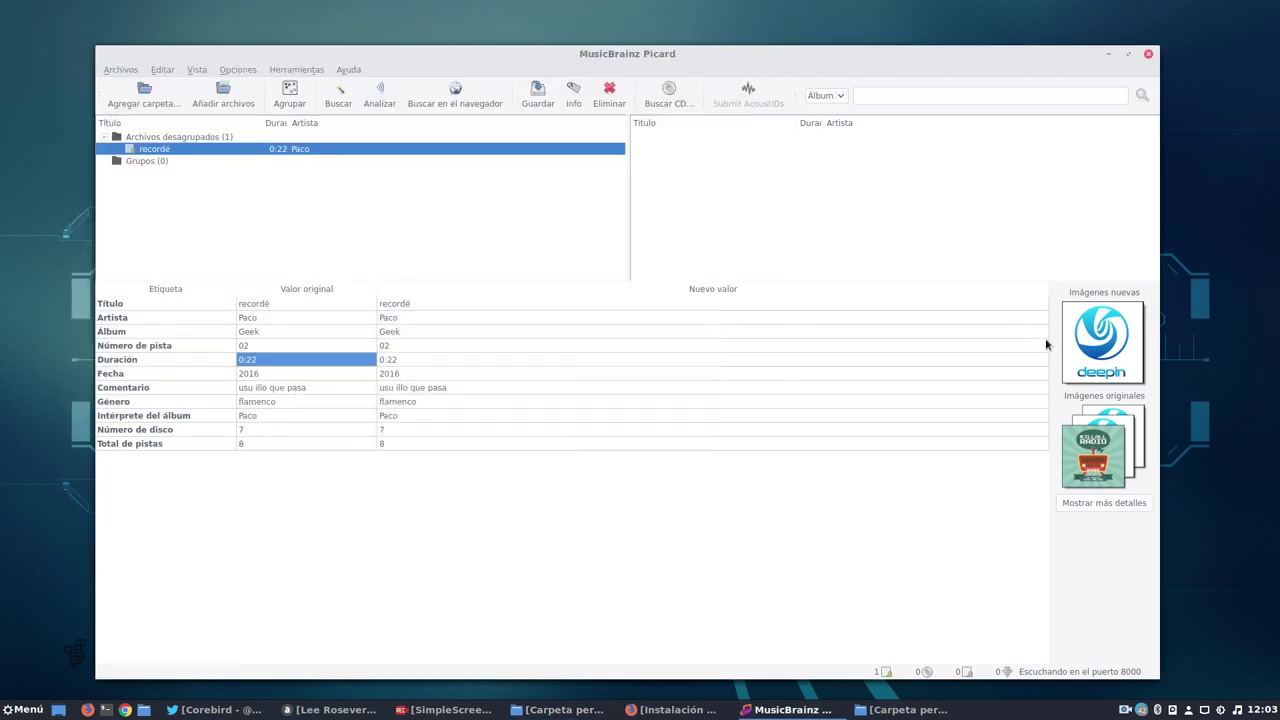
right_click(1081, 341)
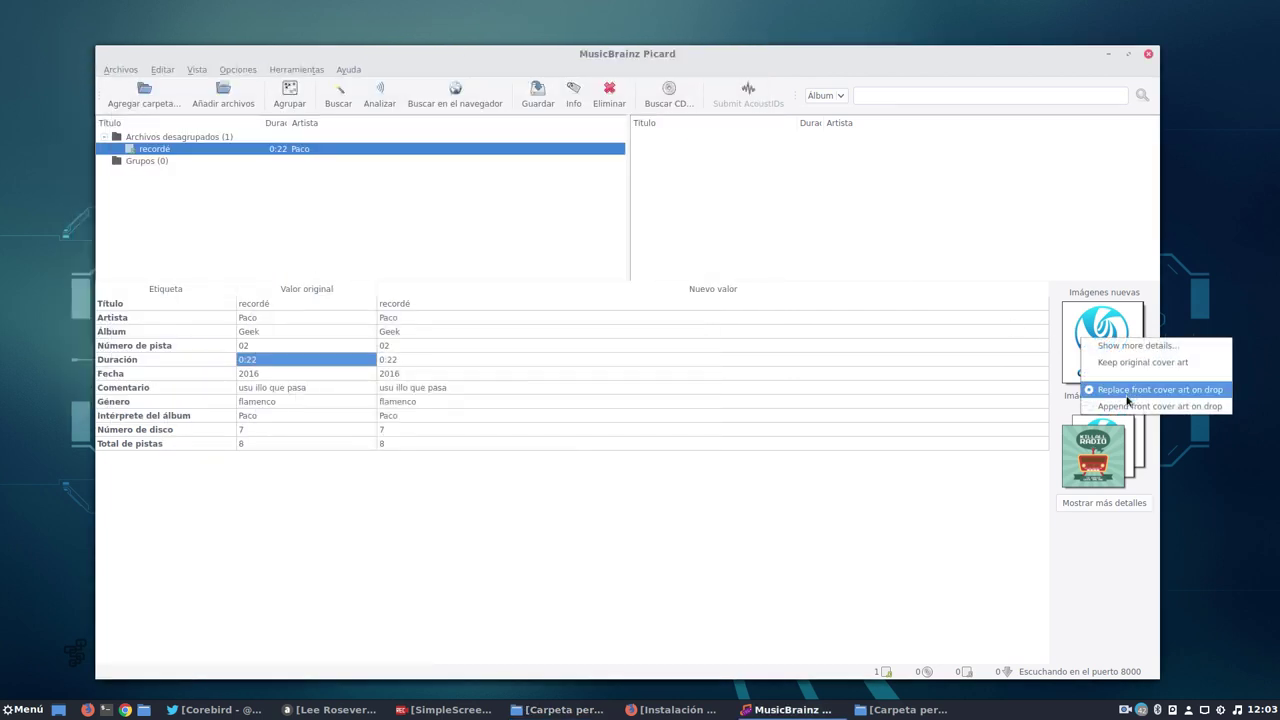
click(1090, 608)
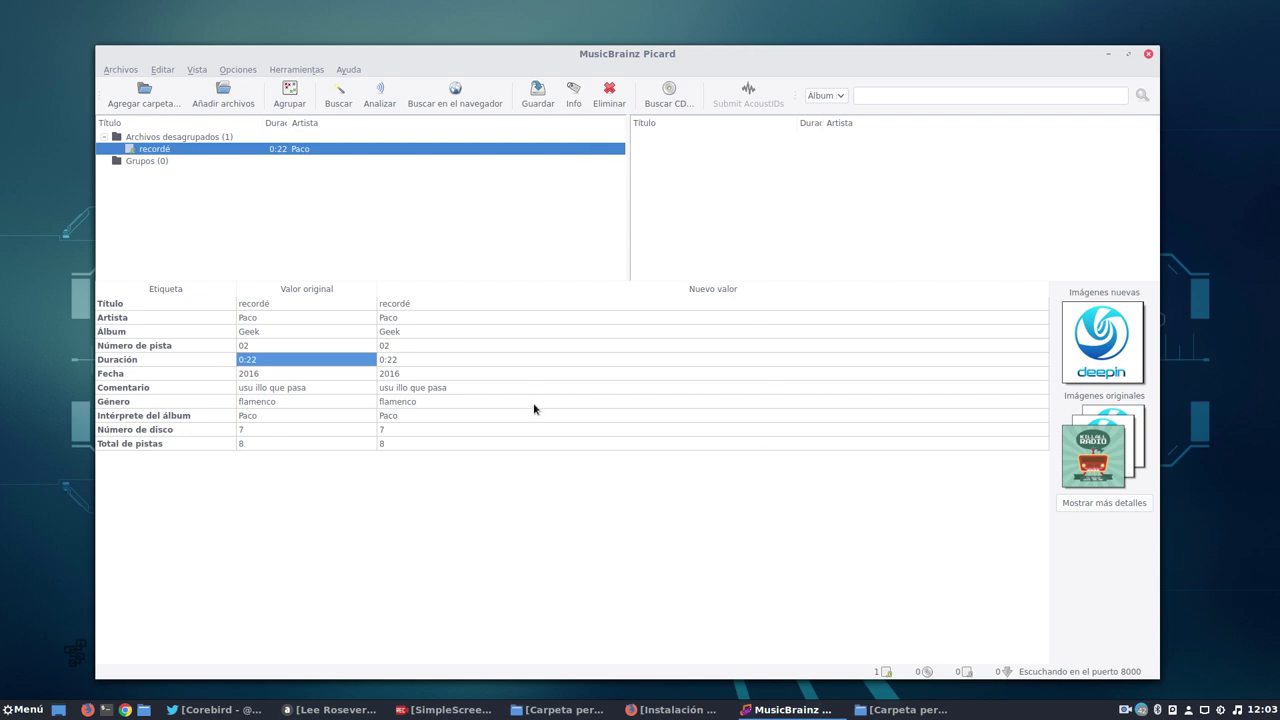
click(537, 96)
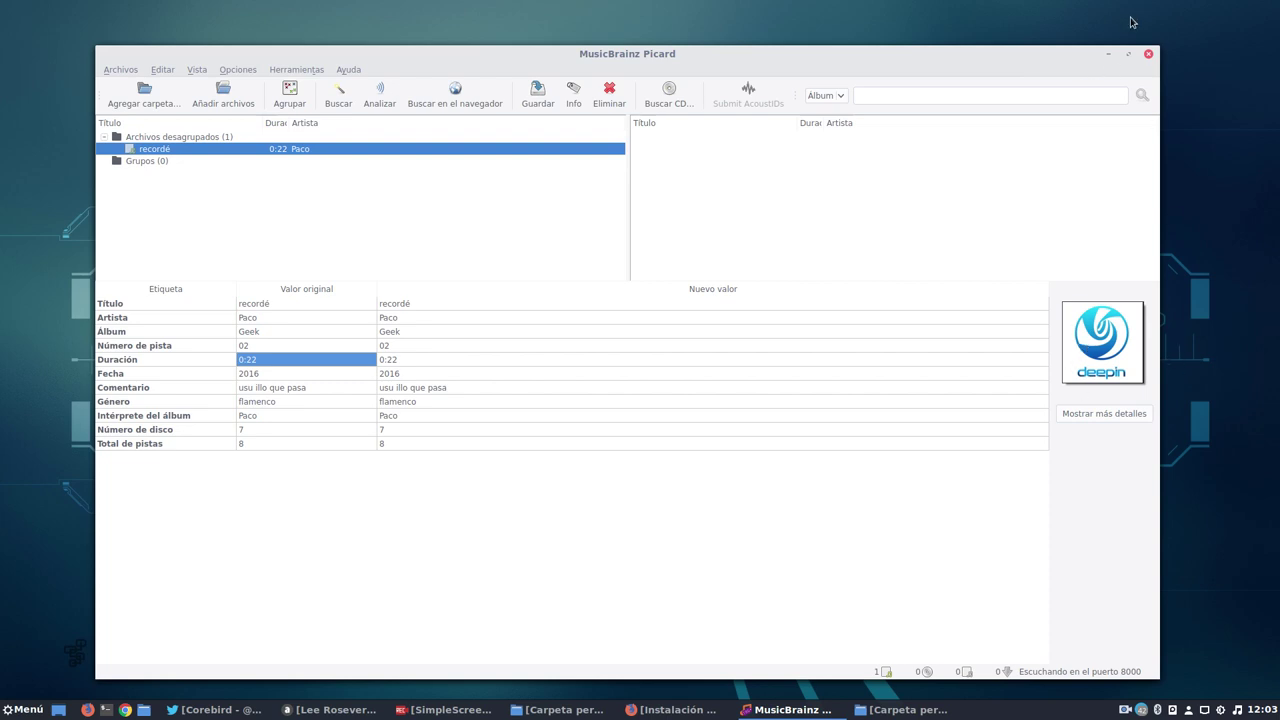
click(1108, 54)
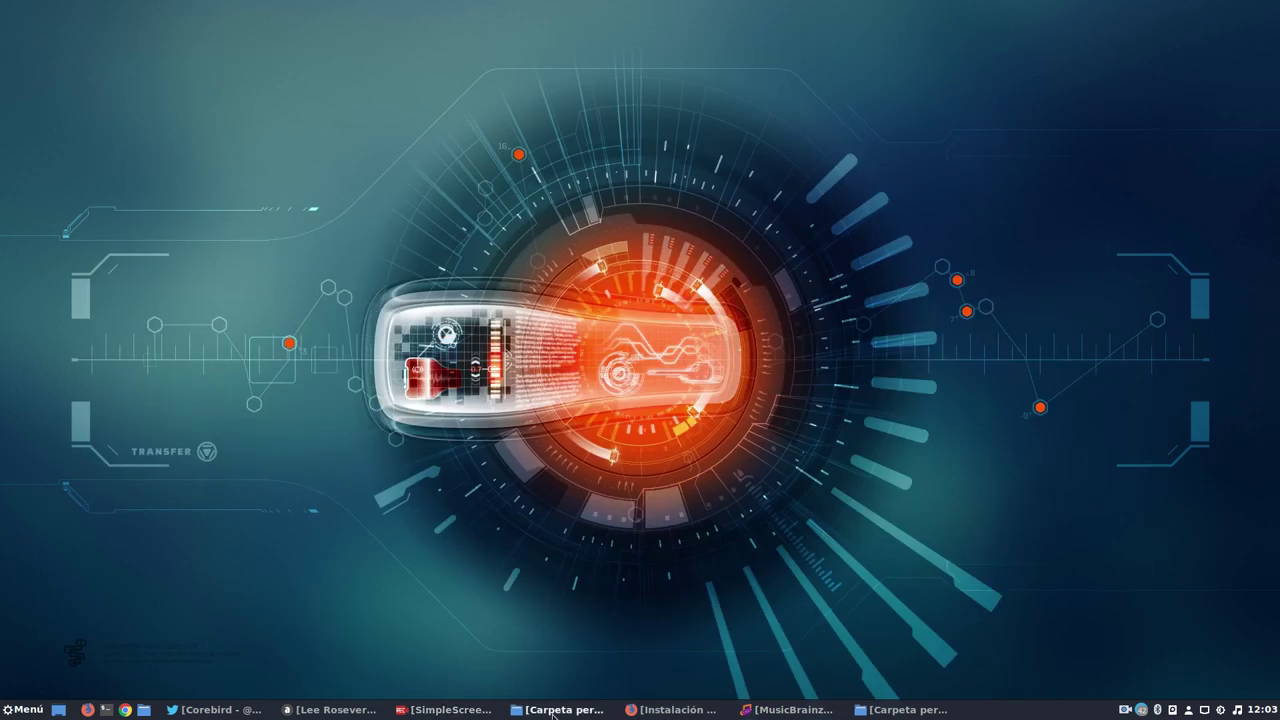
click(559, 705)
click(645, 308)
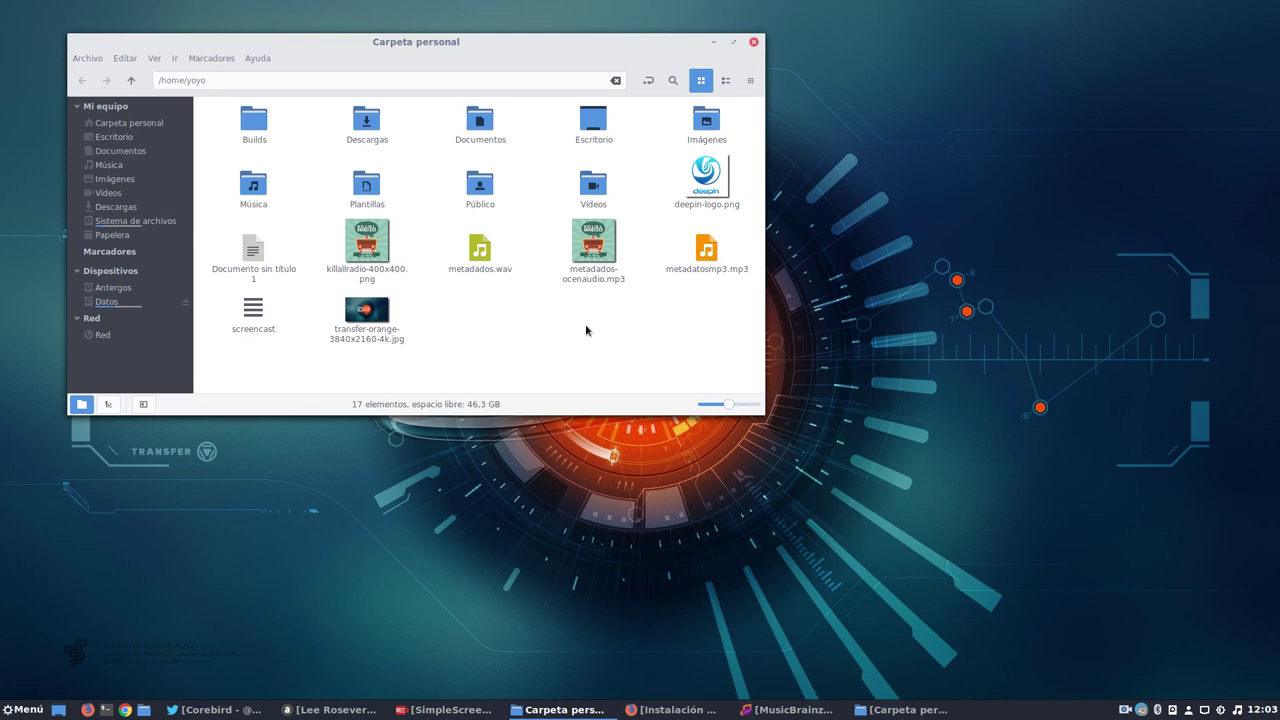
click(600, 258)
click(703, 349)
drag(756, 412, 810, 439)
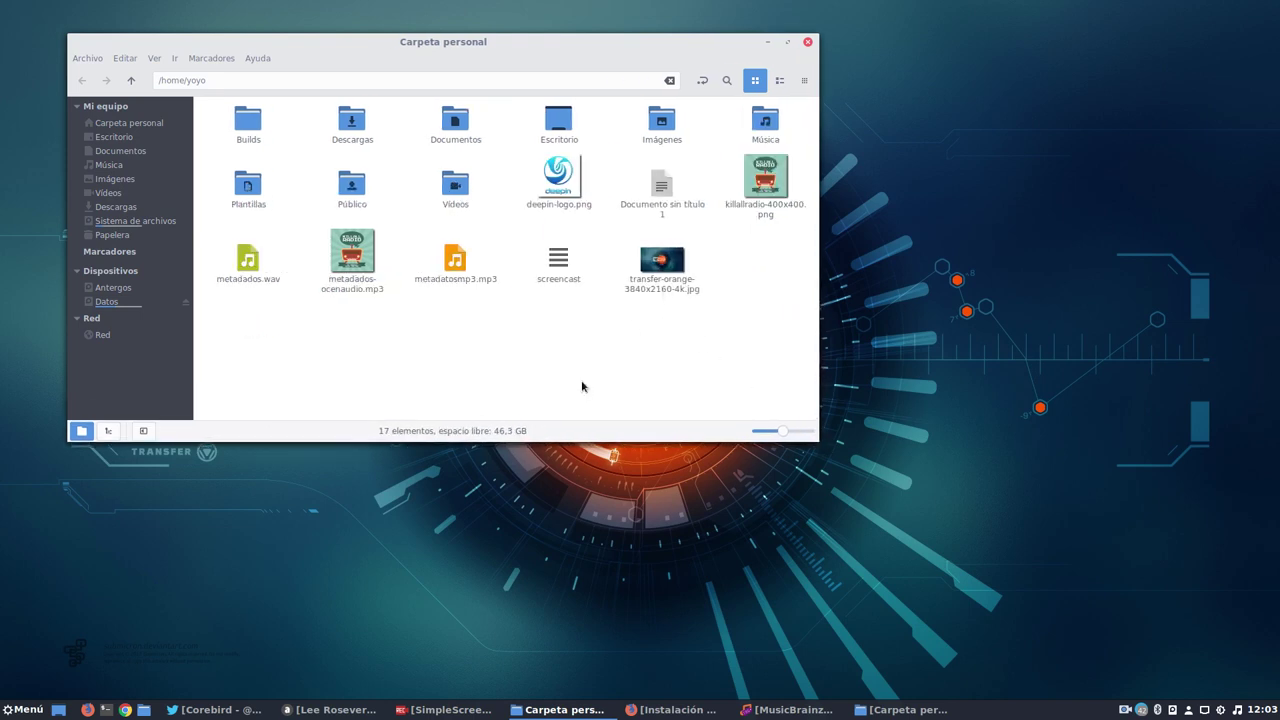
click(355, 236)
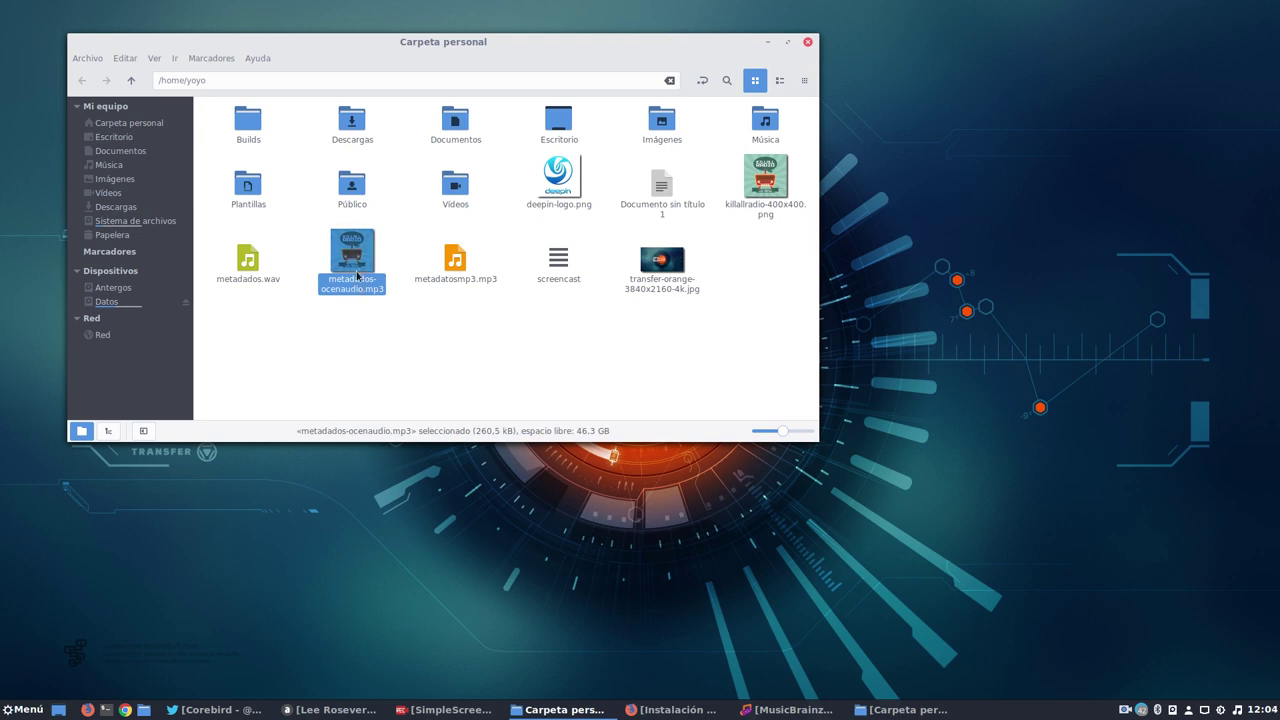
right_click(357, 264)
mouse_move(399, 292)
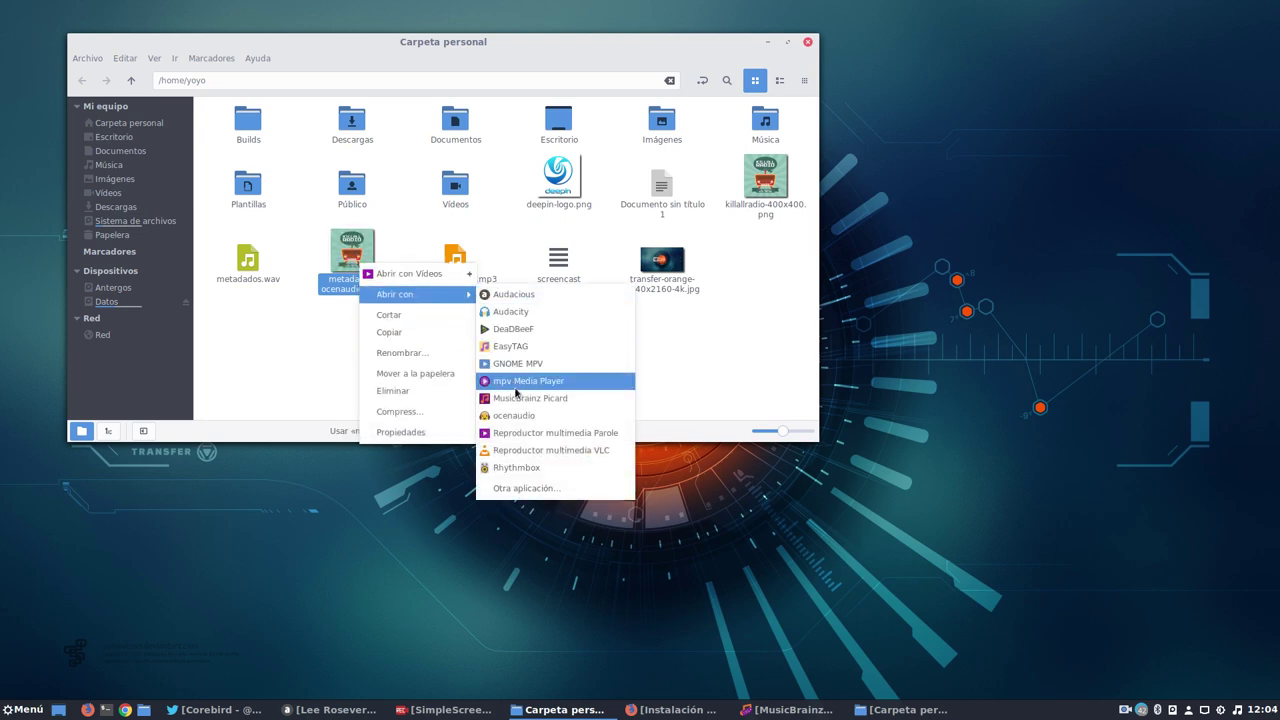
click(535, 450)
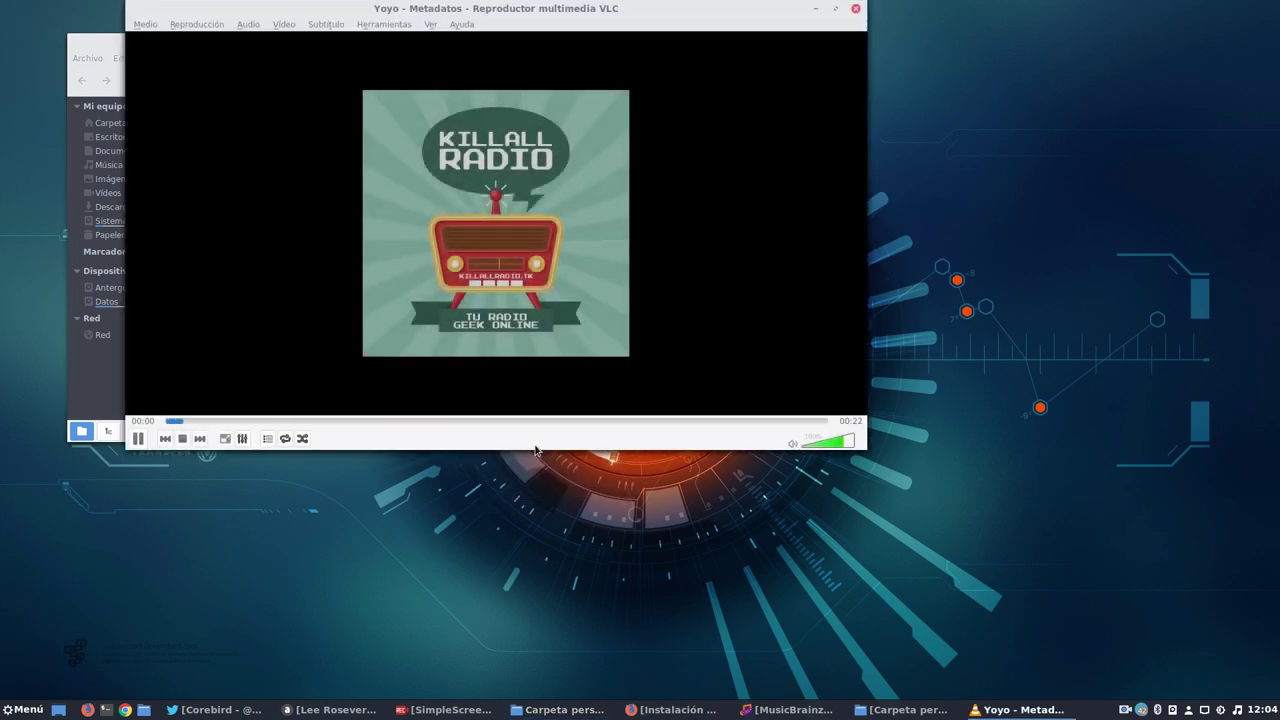
click(855, 8)
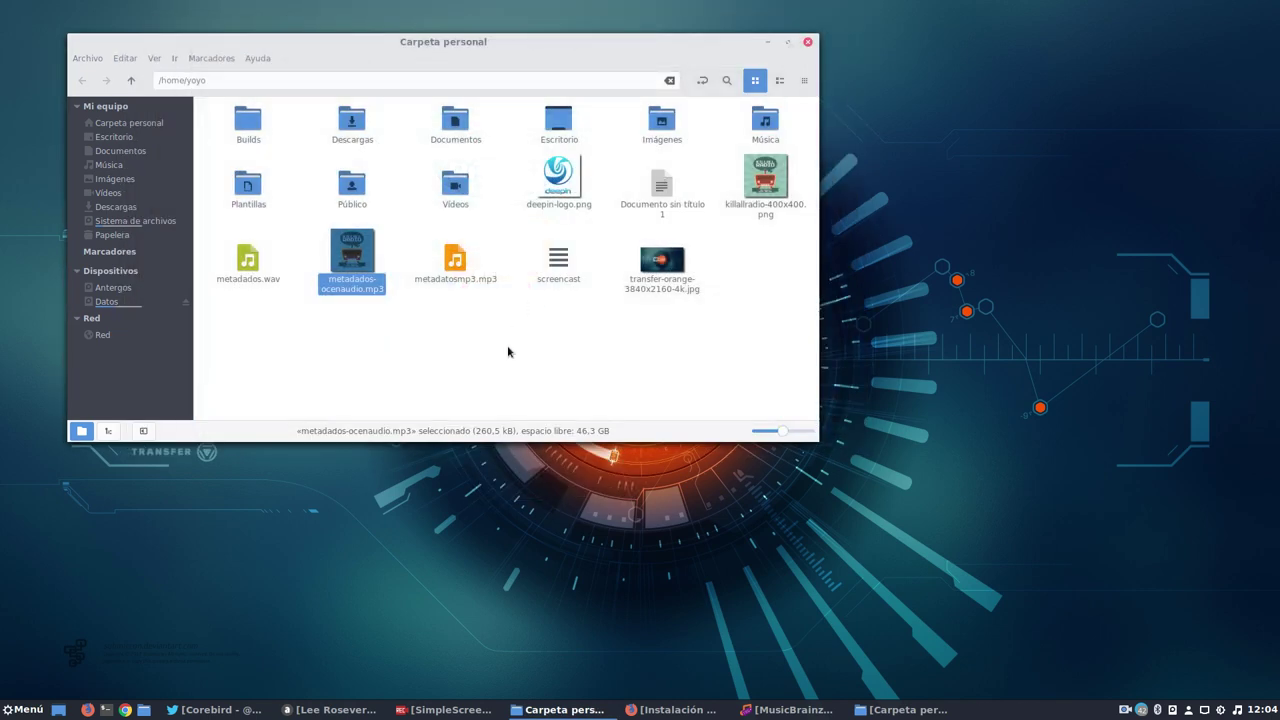
click(511, 350)
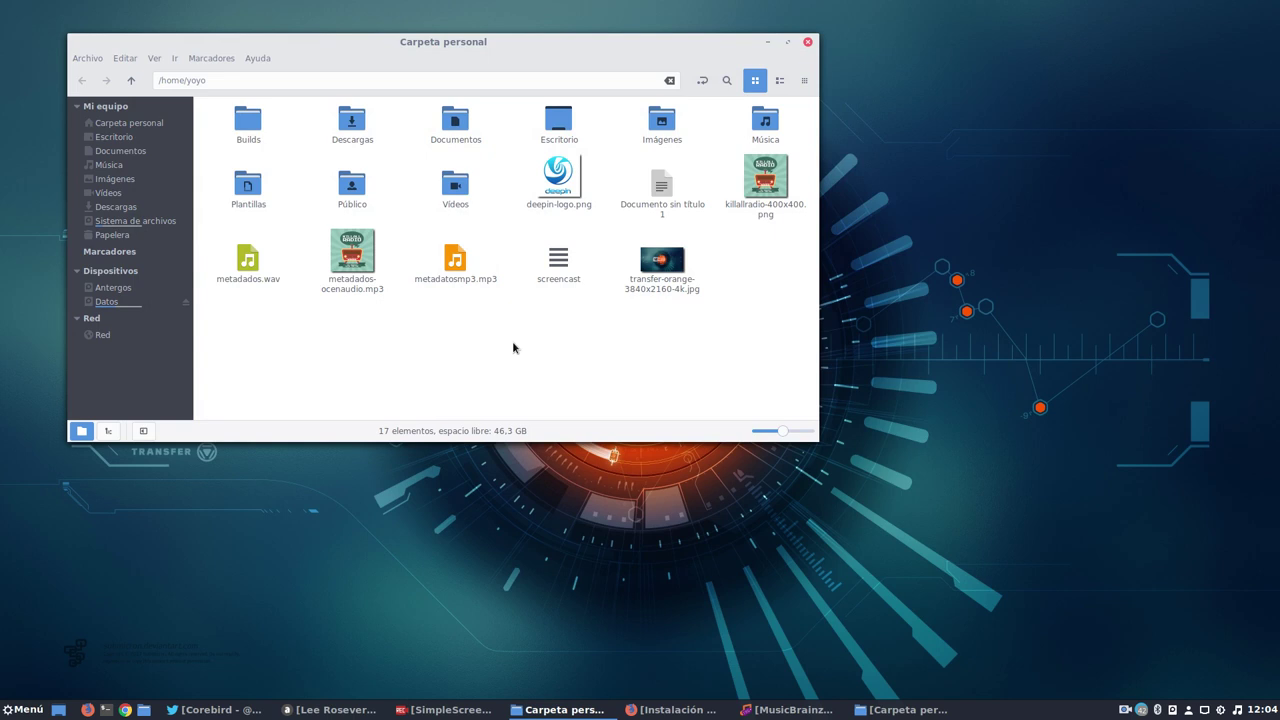
Open metadatosmp3.mp3 with Abrir con > Reproductor multimedia VLC.
click(466, 262)
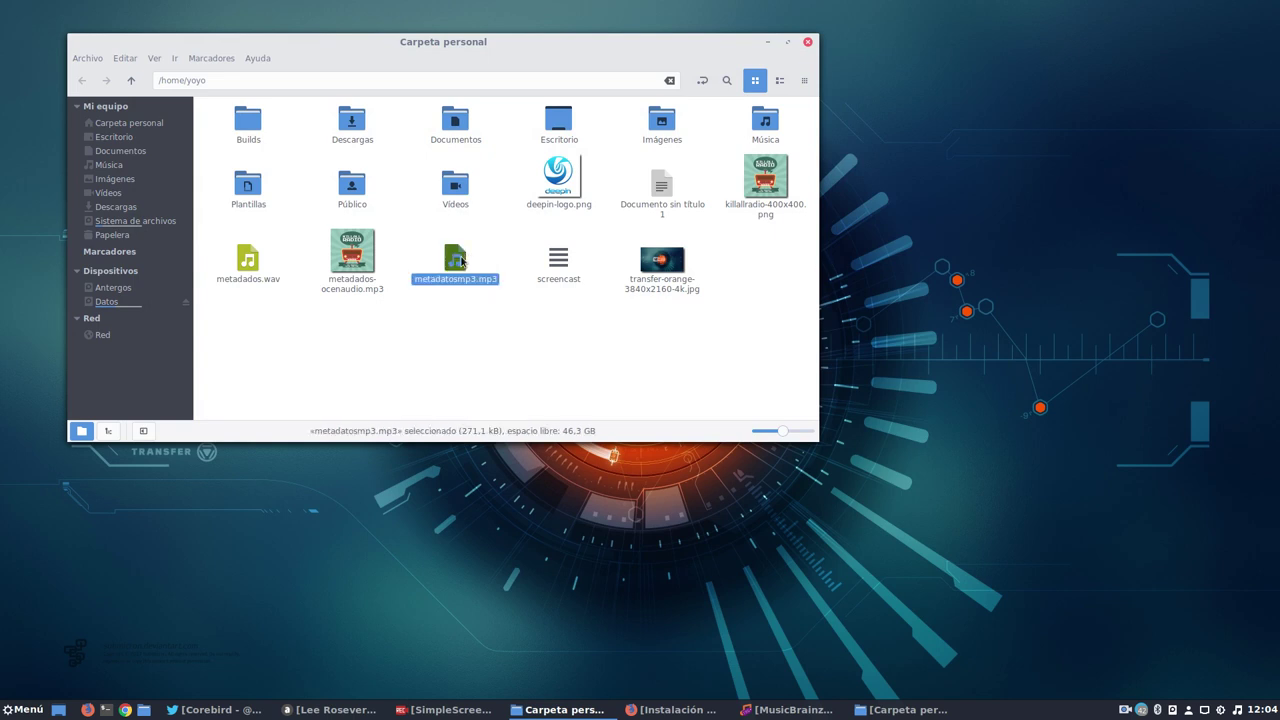
right_click(462, 262)
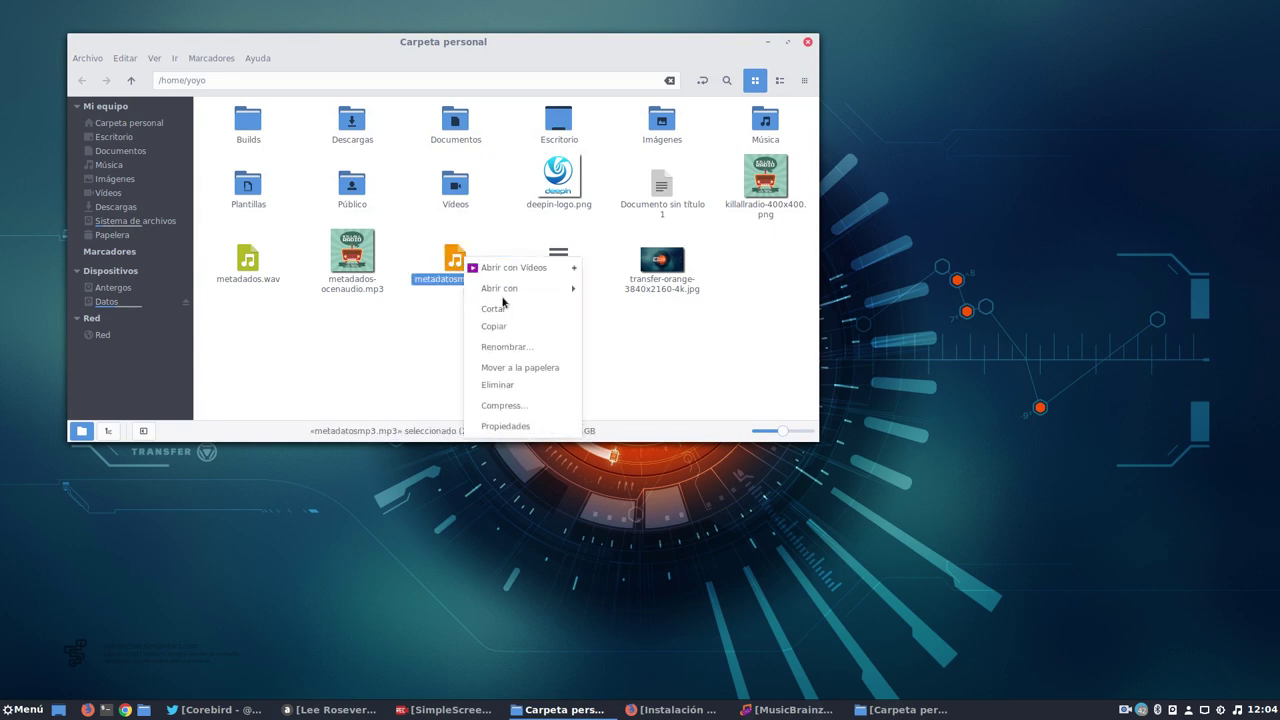
mouse_move(566, 289)
click(630, 444)
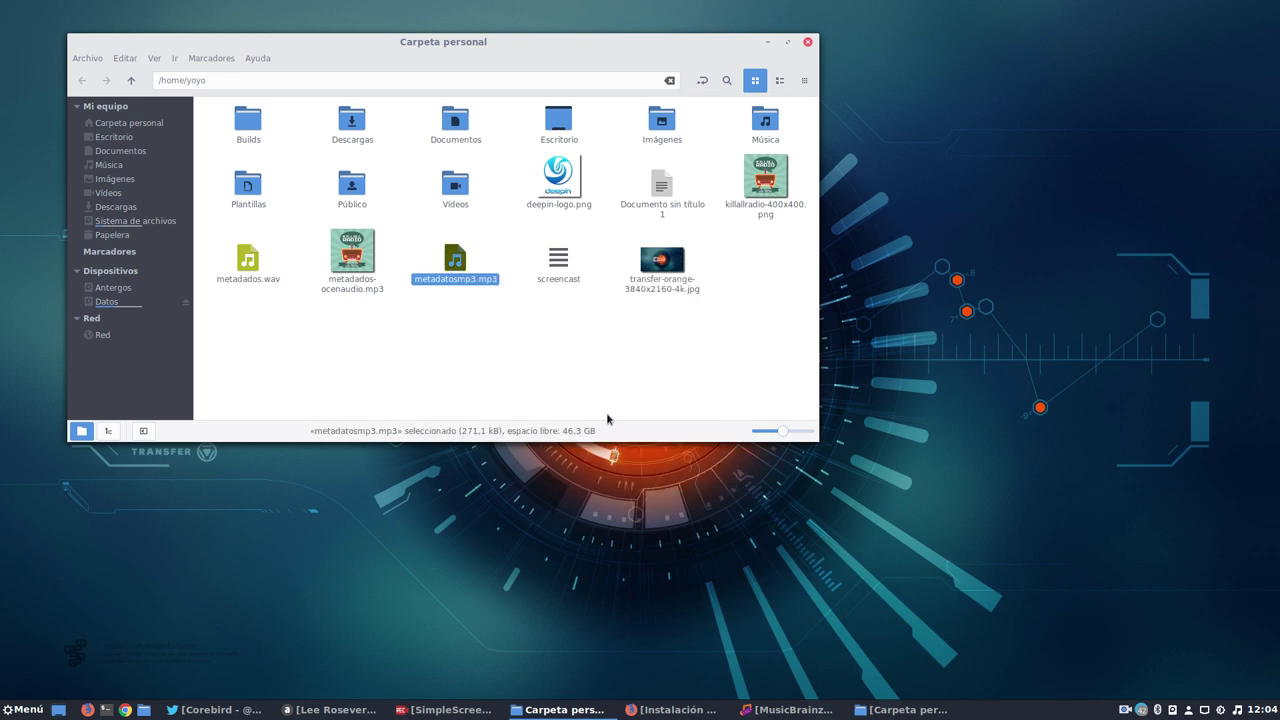
click(550, 320)
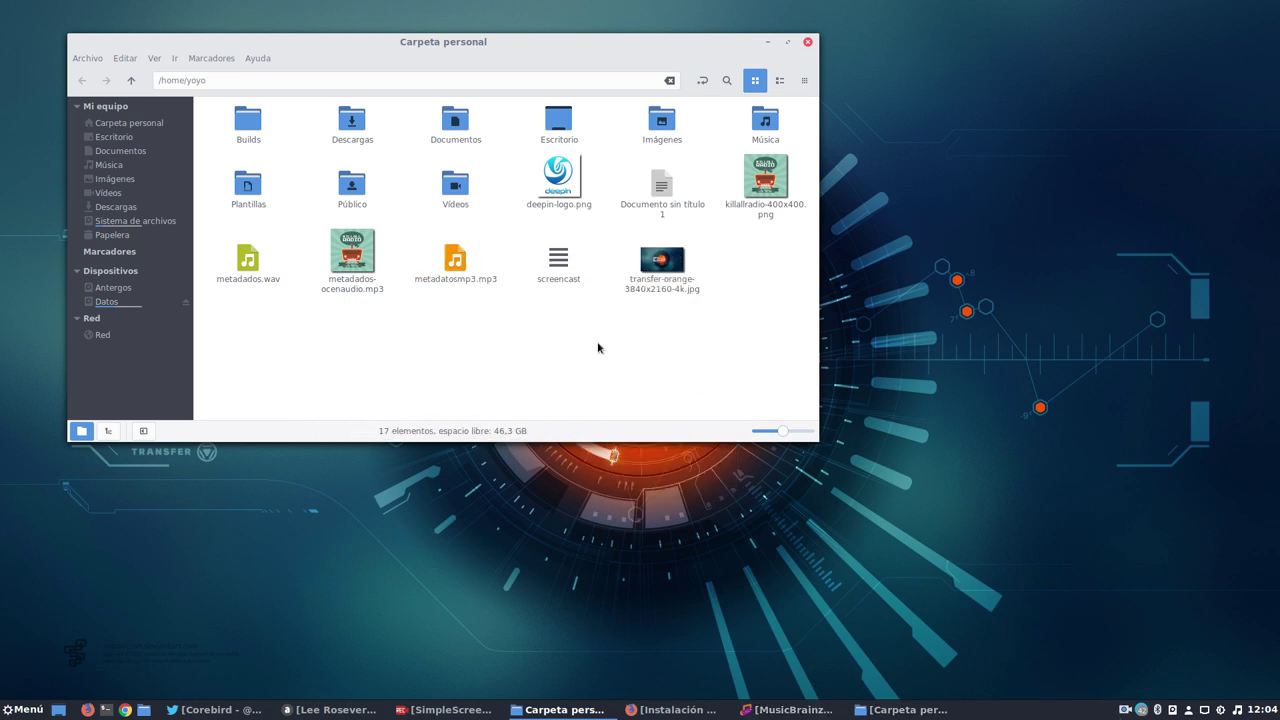
Play metadatosmp3.mp3 in VLC again to see the deepin cover, then close VLC and minimize Nemo.
click(456, 260)
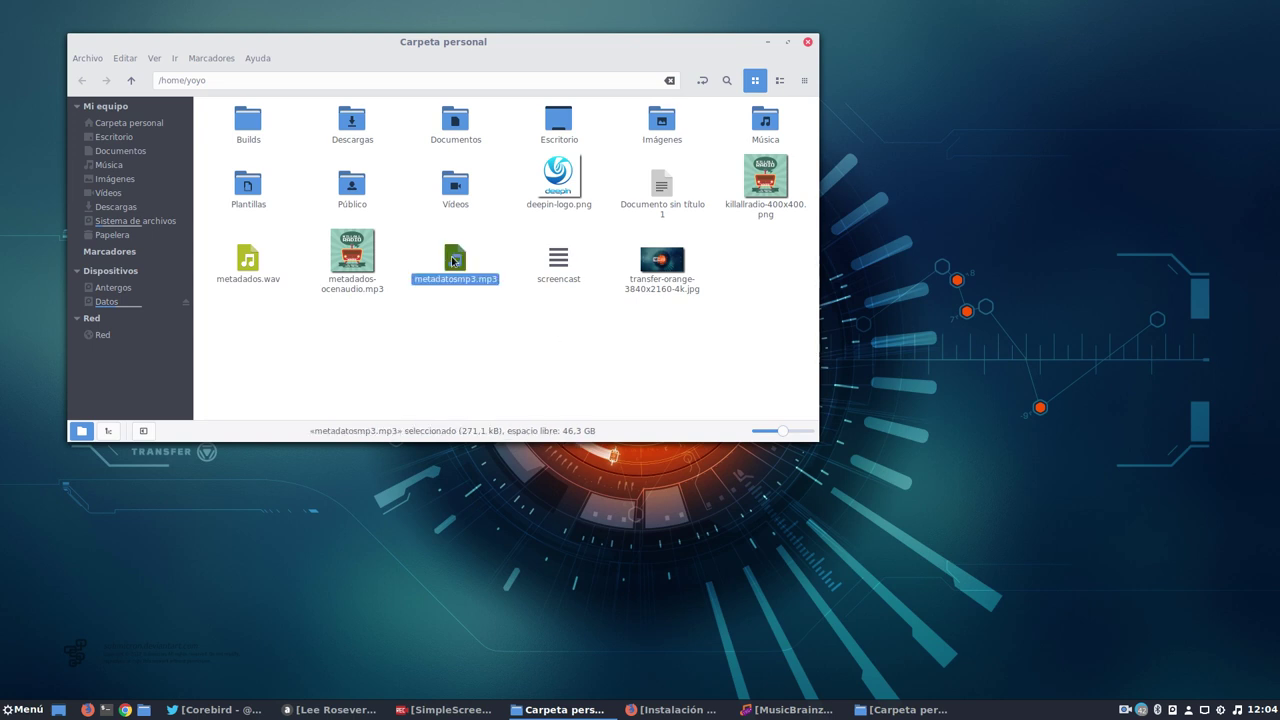
right_click(456, 260)
mouse_move(490, 288)
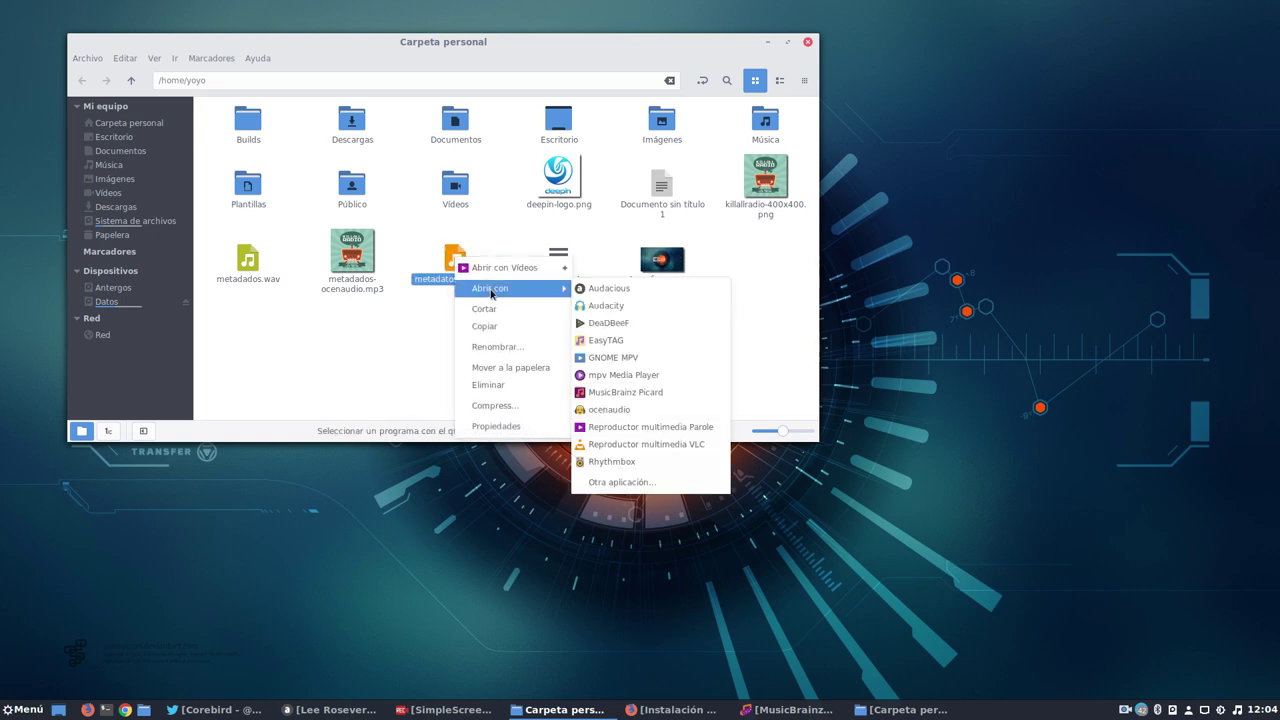
click(613, 444)
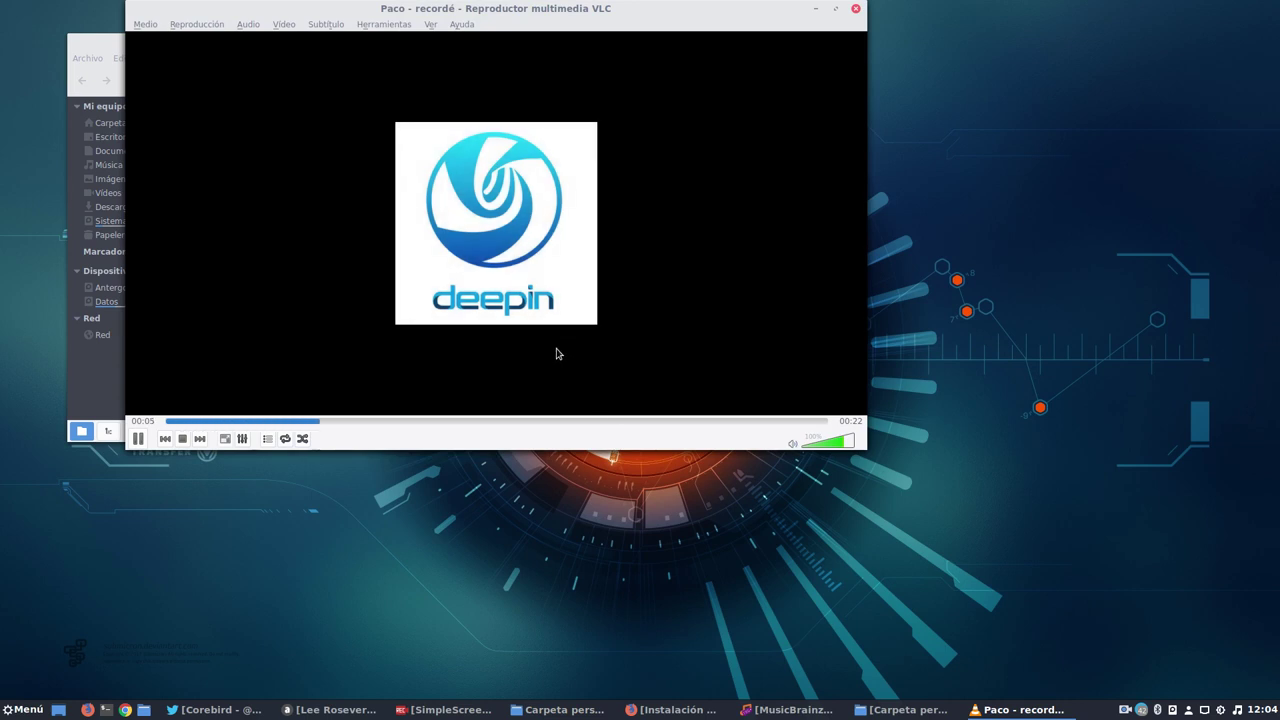
click(855, 10)
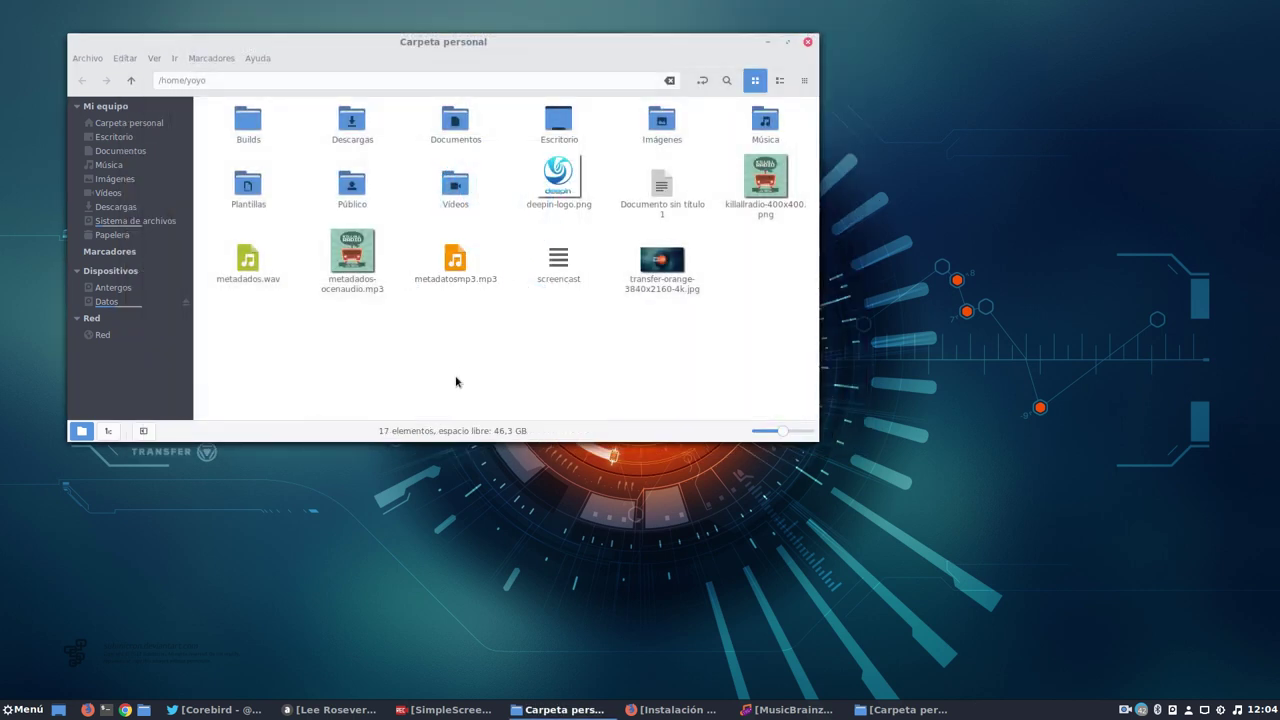
click(766, 41)
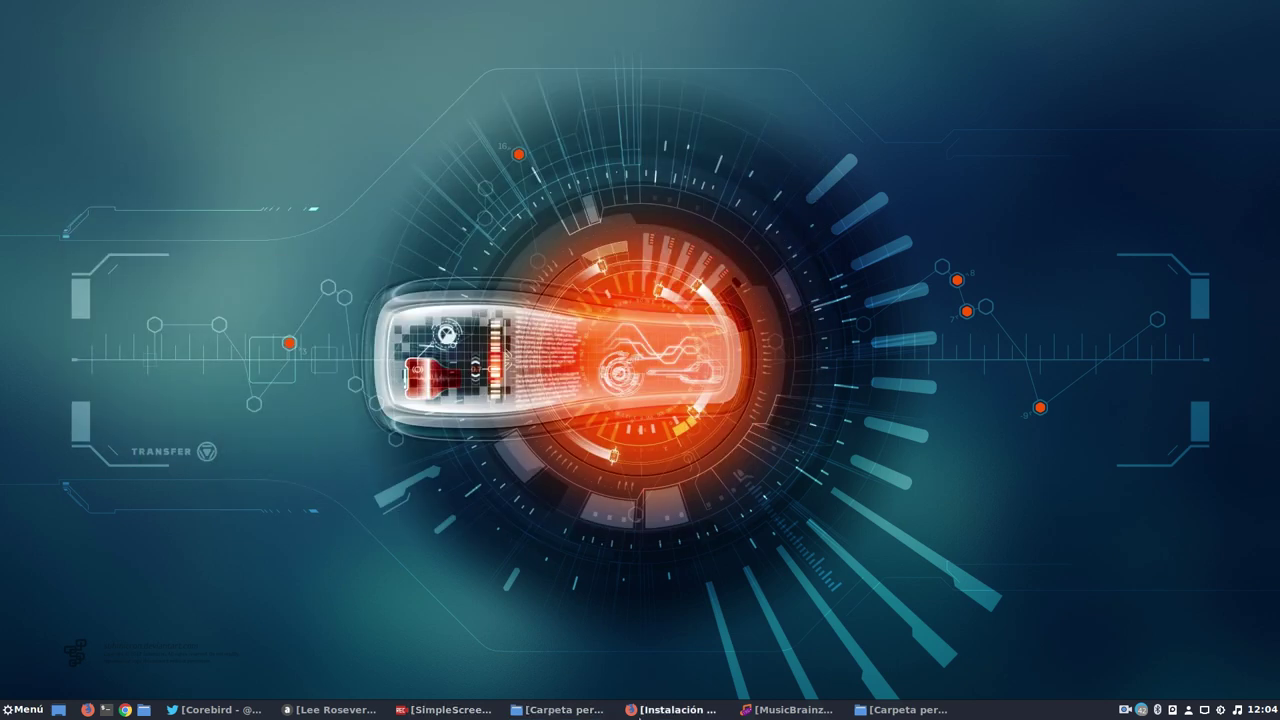
Restore Picard, shrink its window and move it up and left.
click(795, 710)
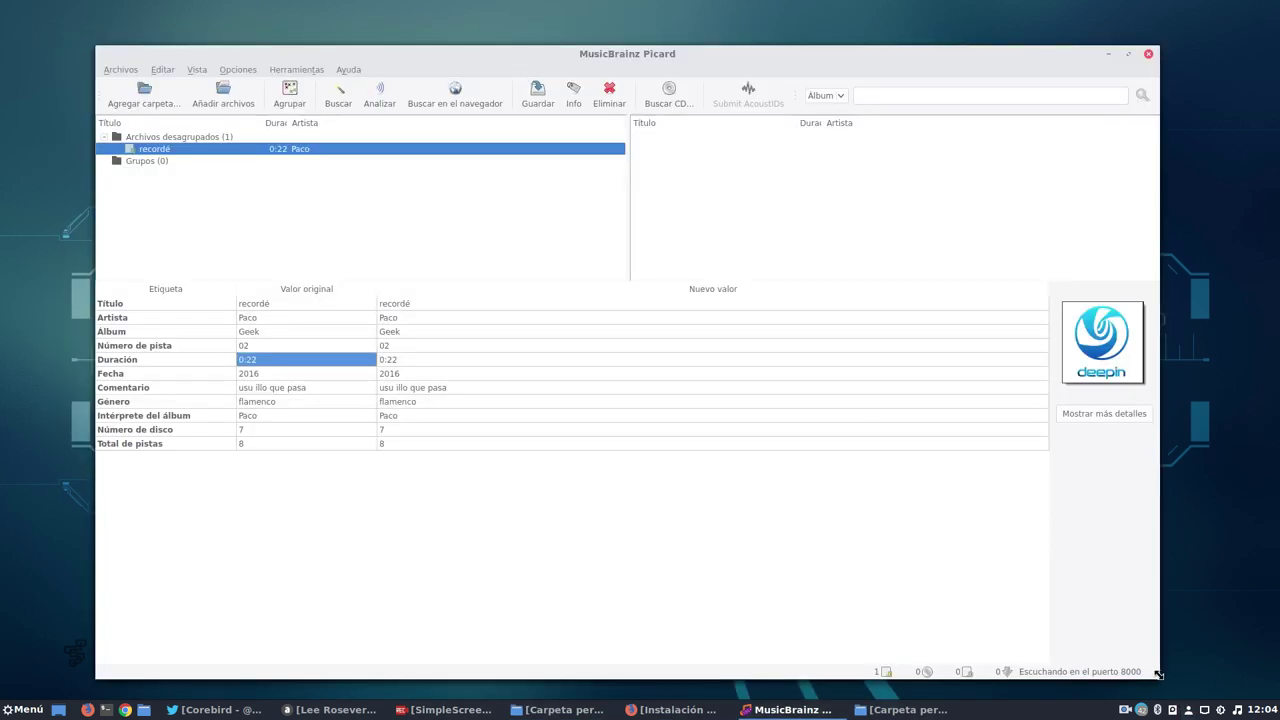
drag(1155, 677, 938, 557)
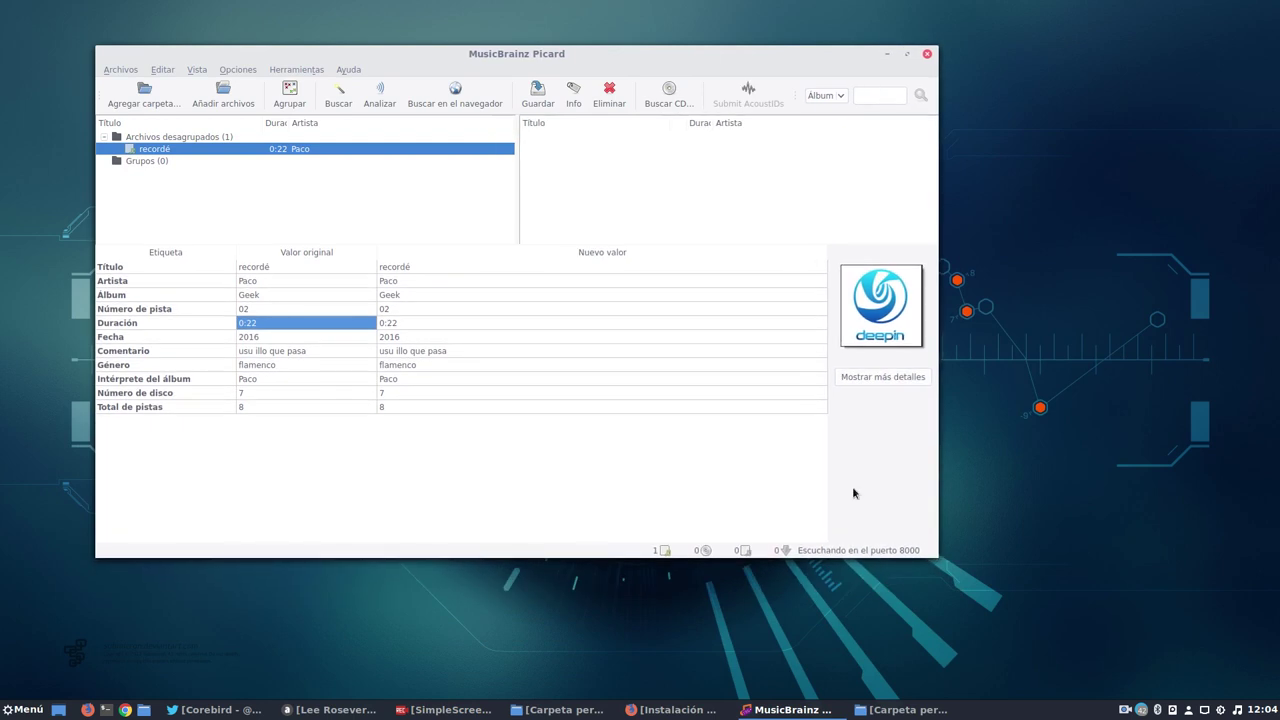
drag(484, 52, 424, 16)
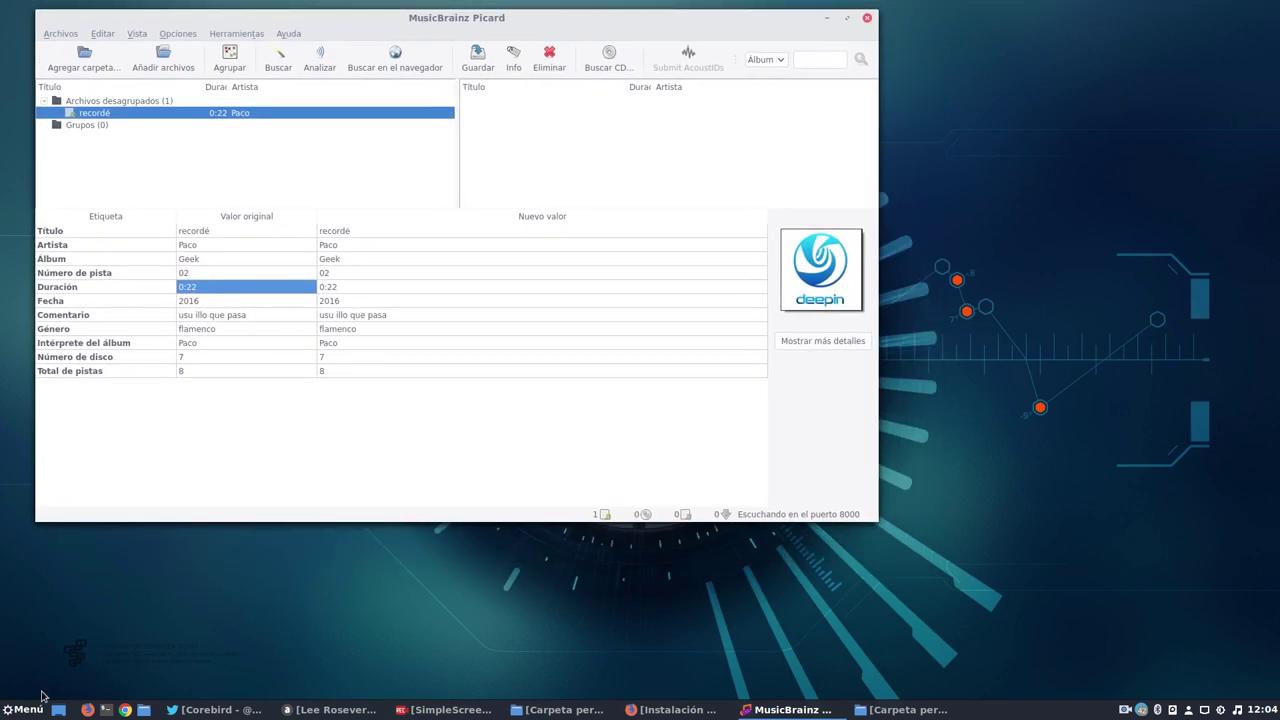
Launch EasyTAG from Menú > Sonido y vídeo.
click(22, 710)
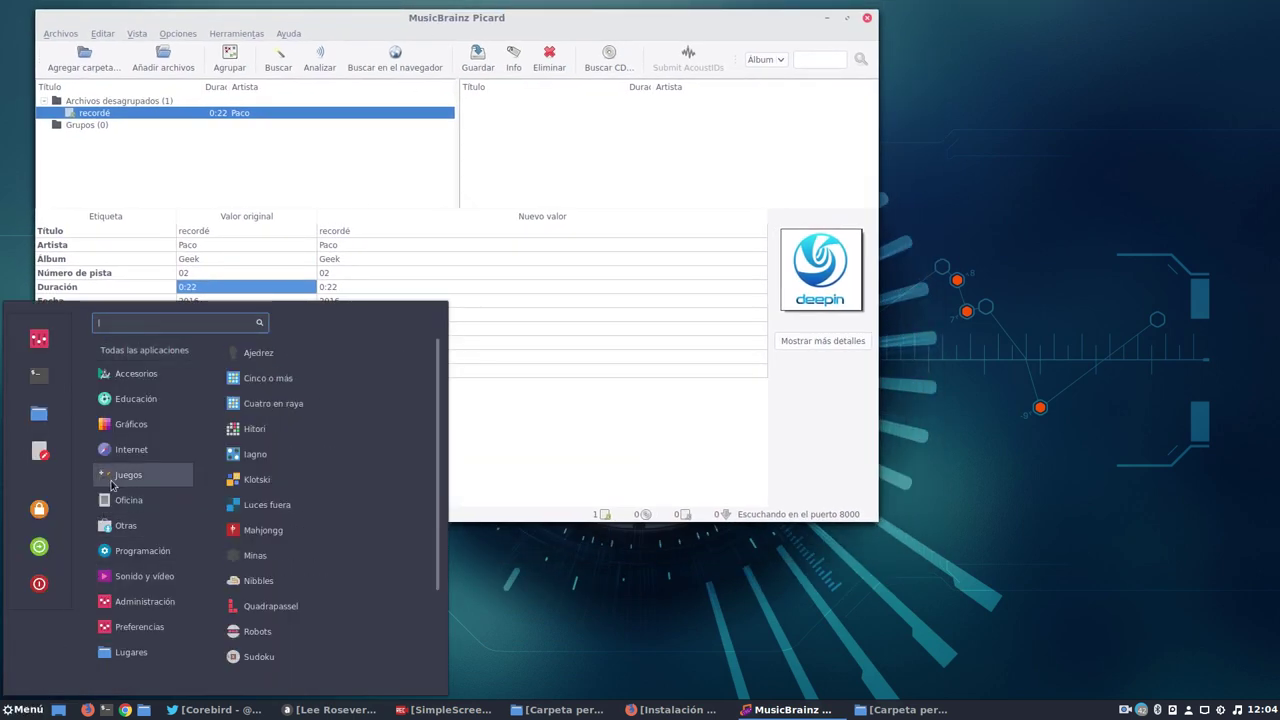
mouse_move(135, 450)
mouse_move(144, 576)
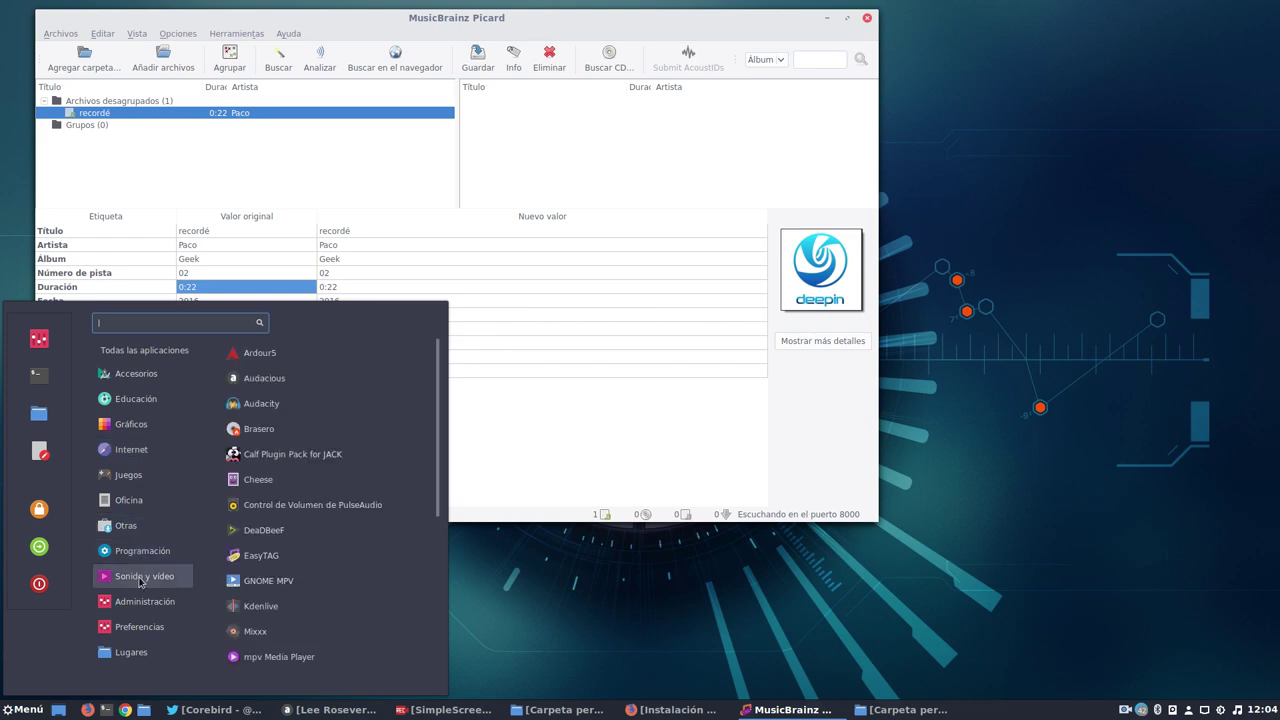
click(302, 555)
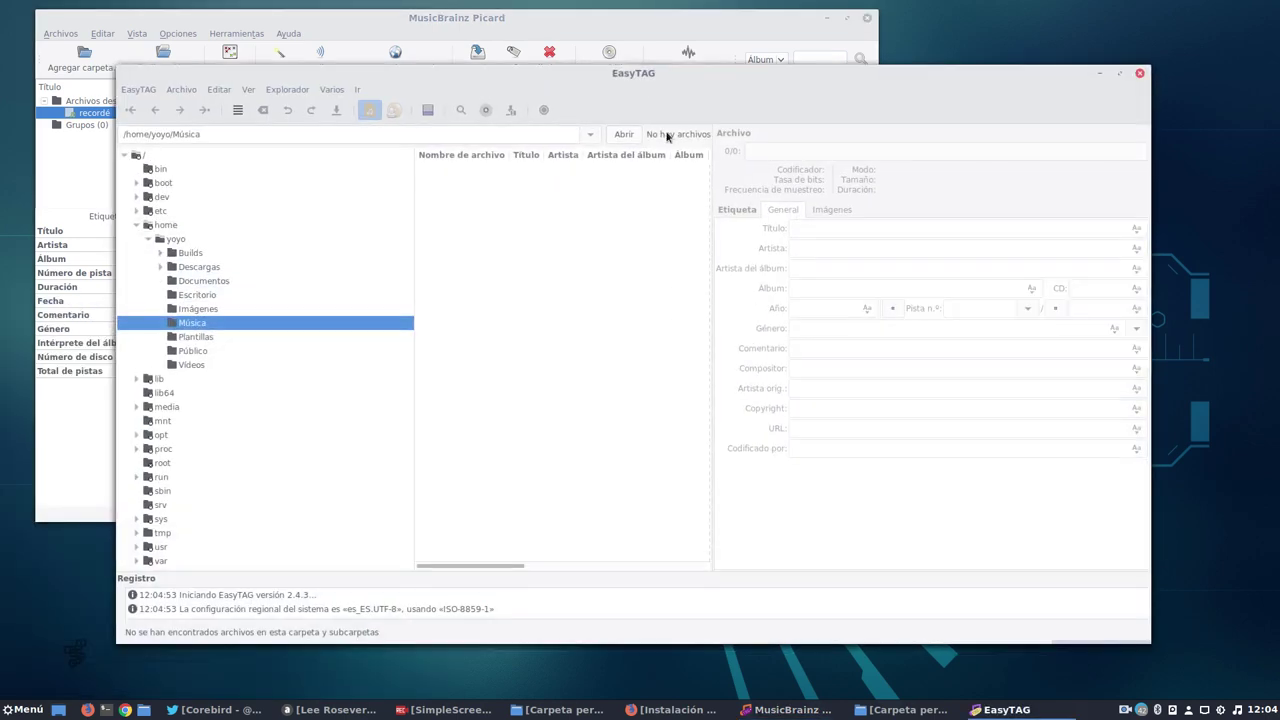
Move EasyTAG down and right, then launch ocenaudio from Menú > Sonido y vídeo.
drag(626, 76, 756, 104)
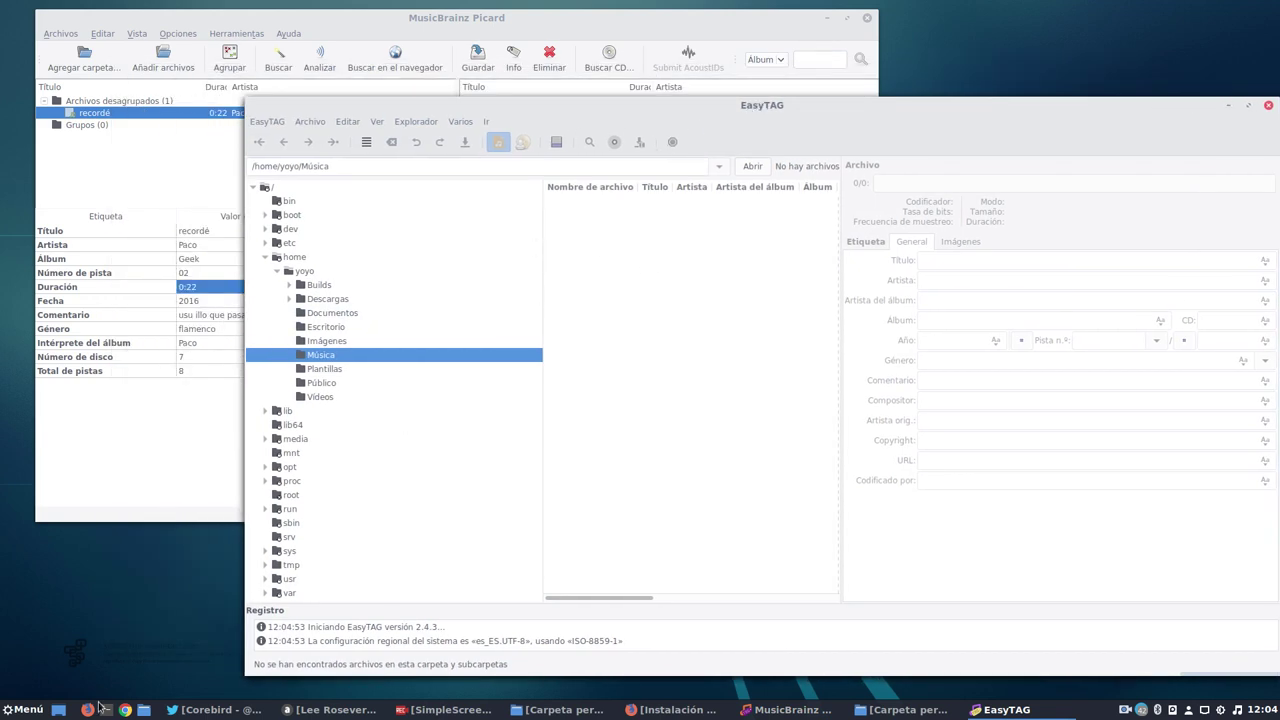
click(22, 709)
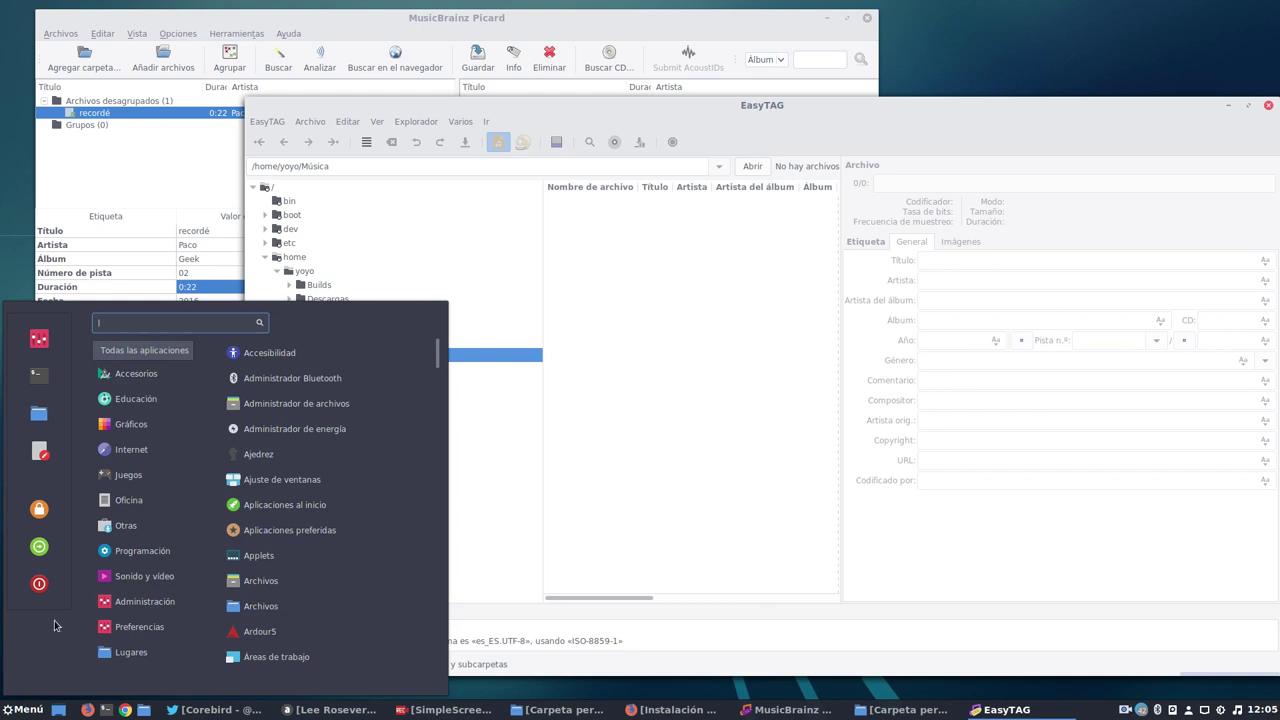
mouse_move(160, 576)
scroll(311, 515, down, 3)
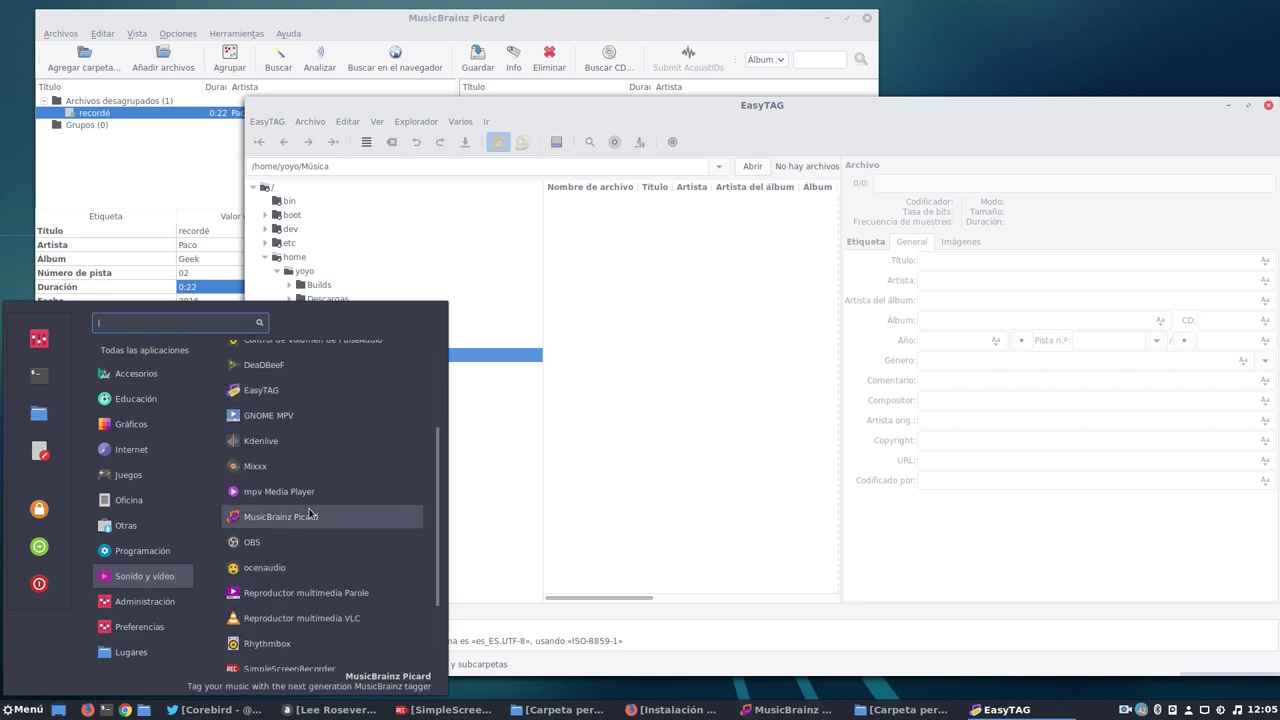
click(281, 567)
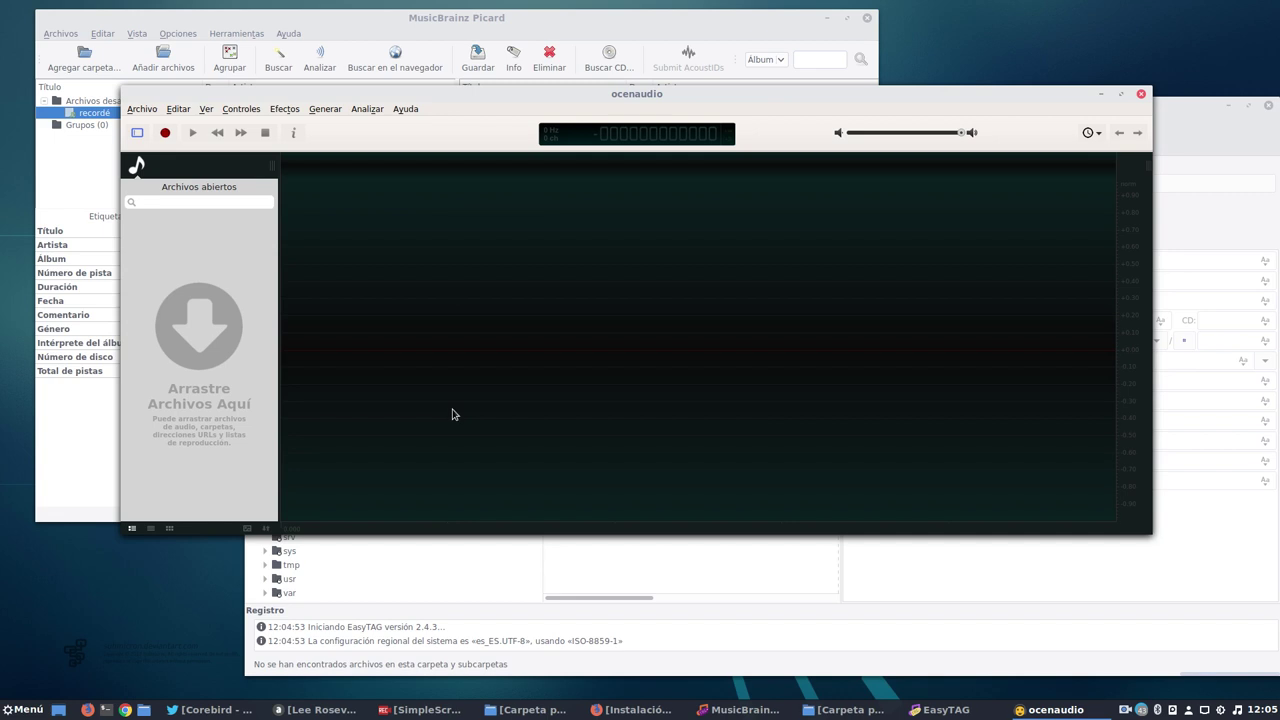
Close ocenaudio, bring Picard forward, and minimize the EasyTAG window.
click(1141, 93)
drag(832, 97, 816, 102)
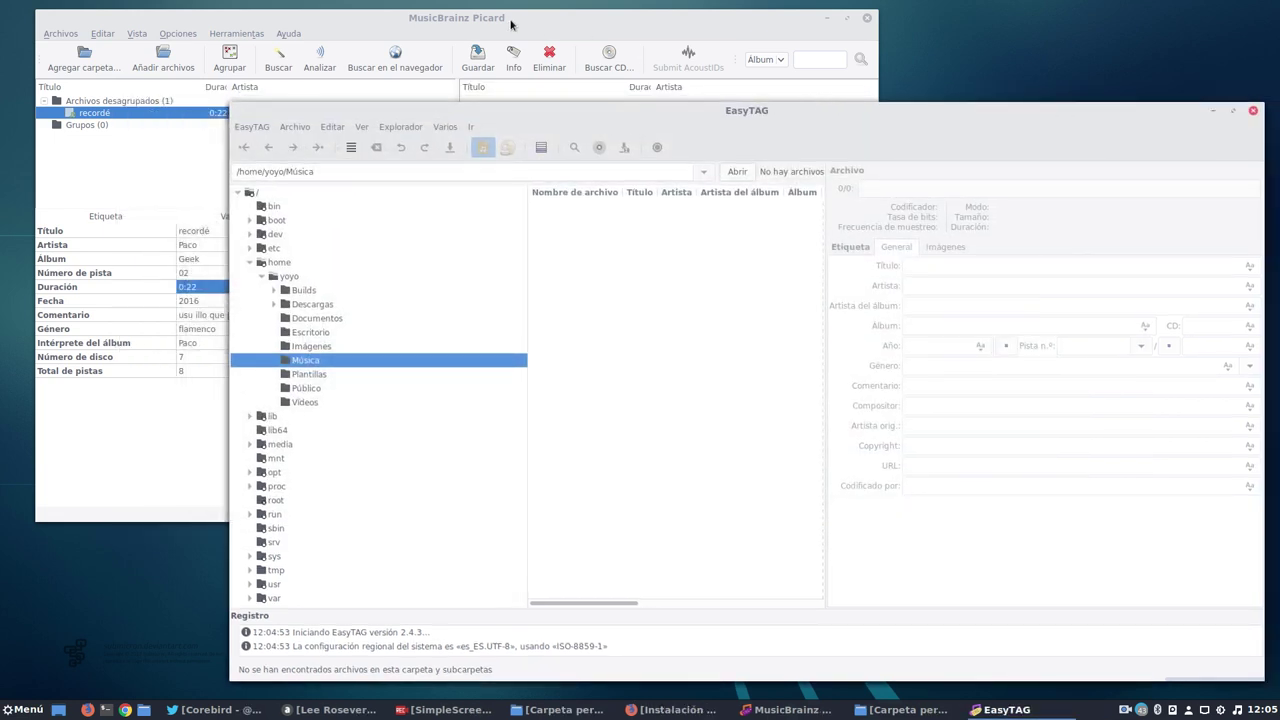
click(514, 20)
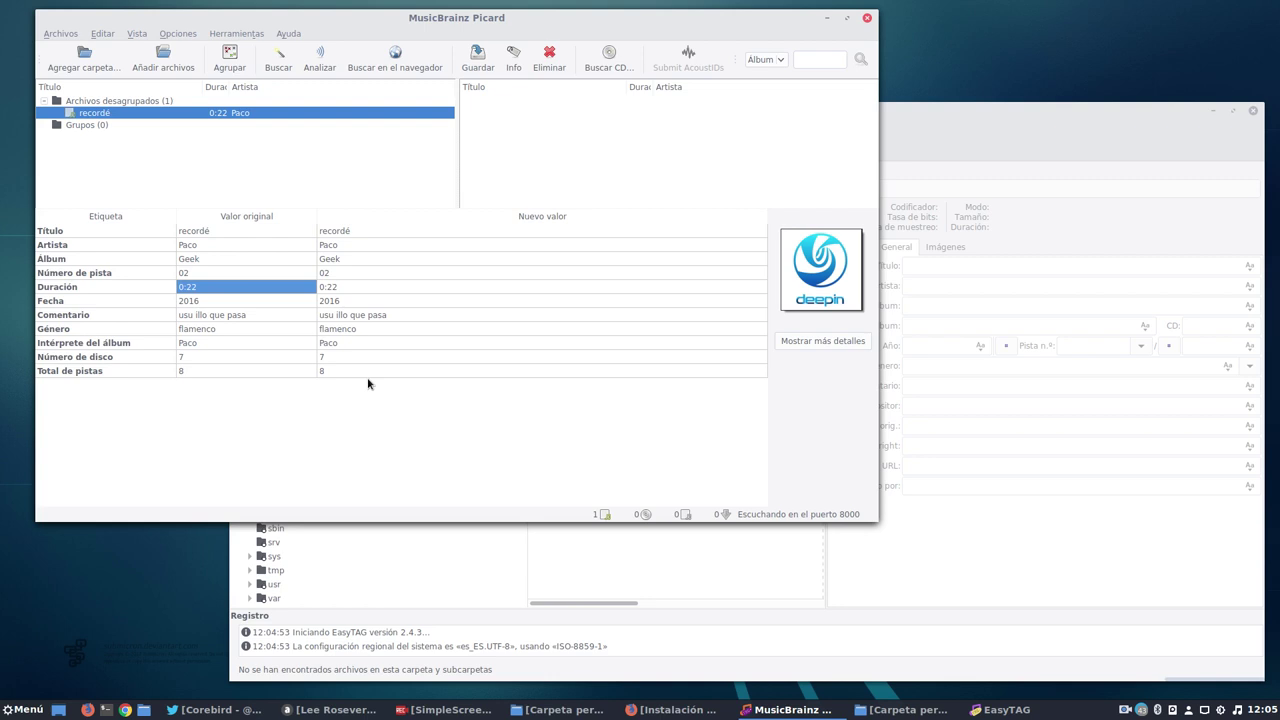
click(914, 116)
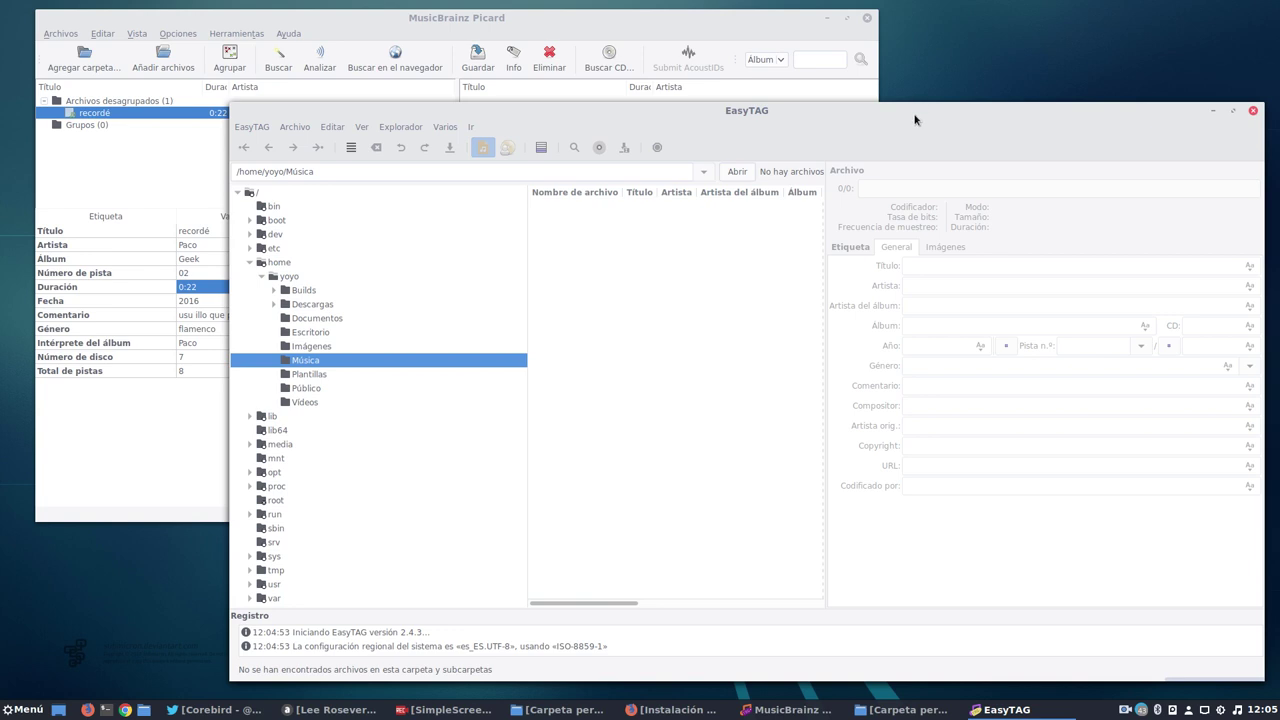
click(1232, 111)
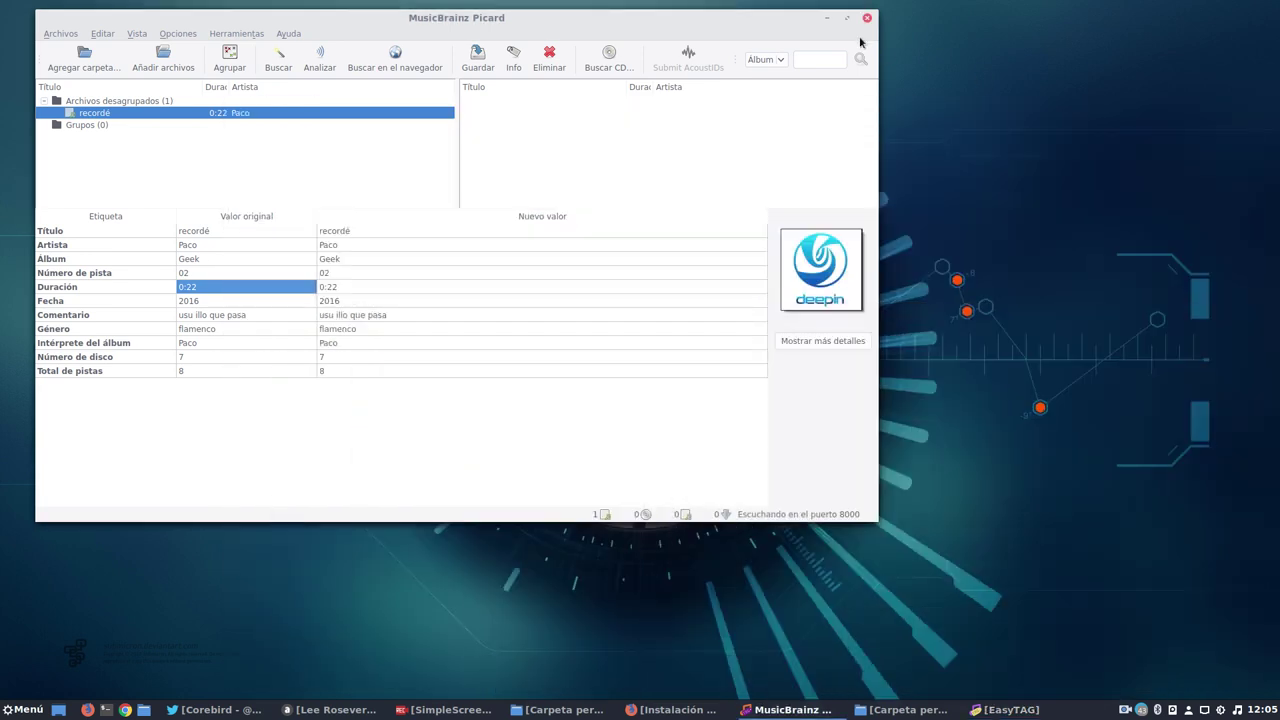
Minimize Picard and show the SimpleScreenRecorder window from the taskbar.
click(826, 18)
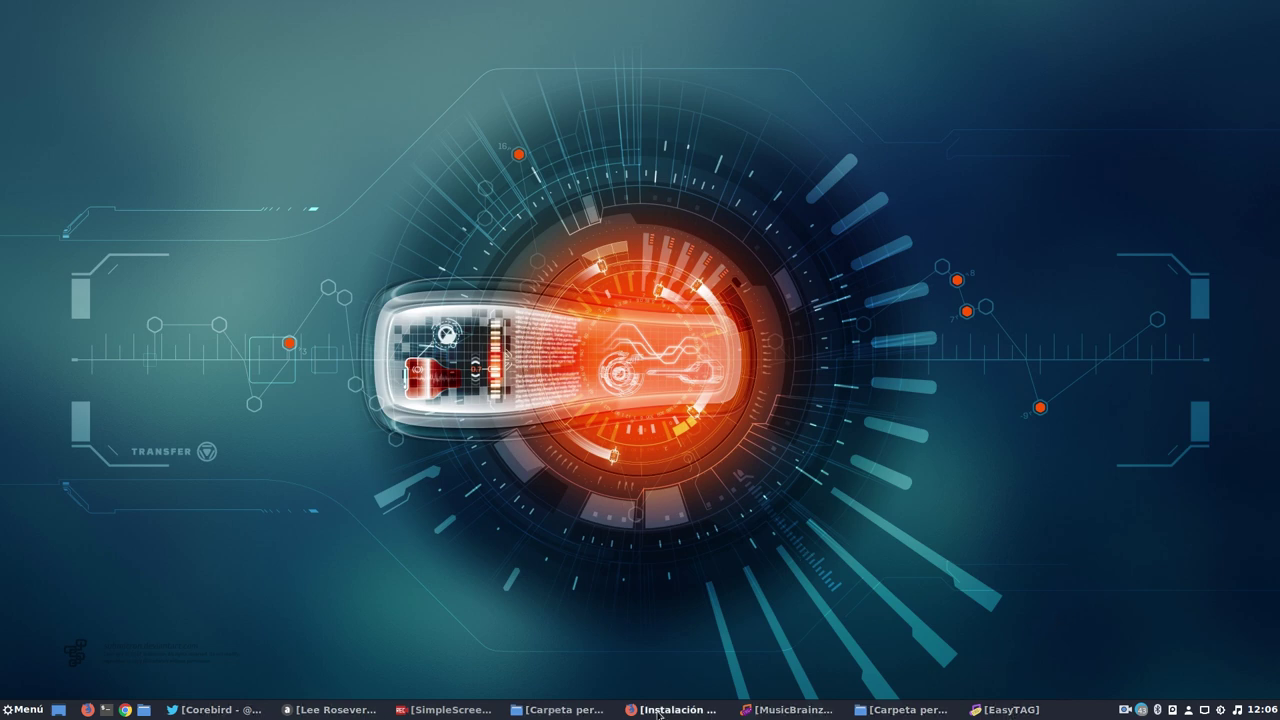
click(445, 710)
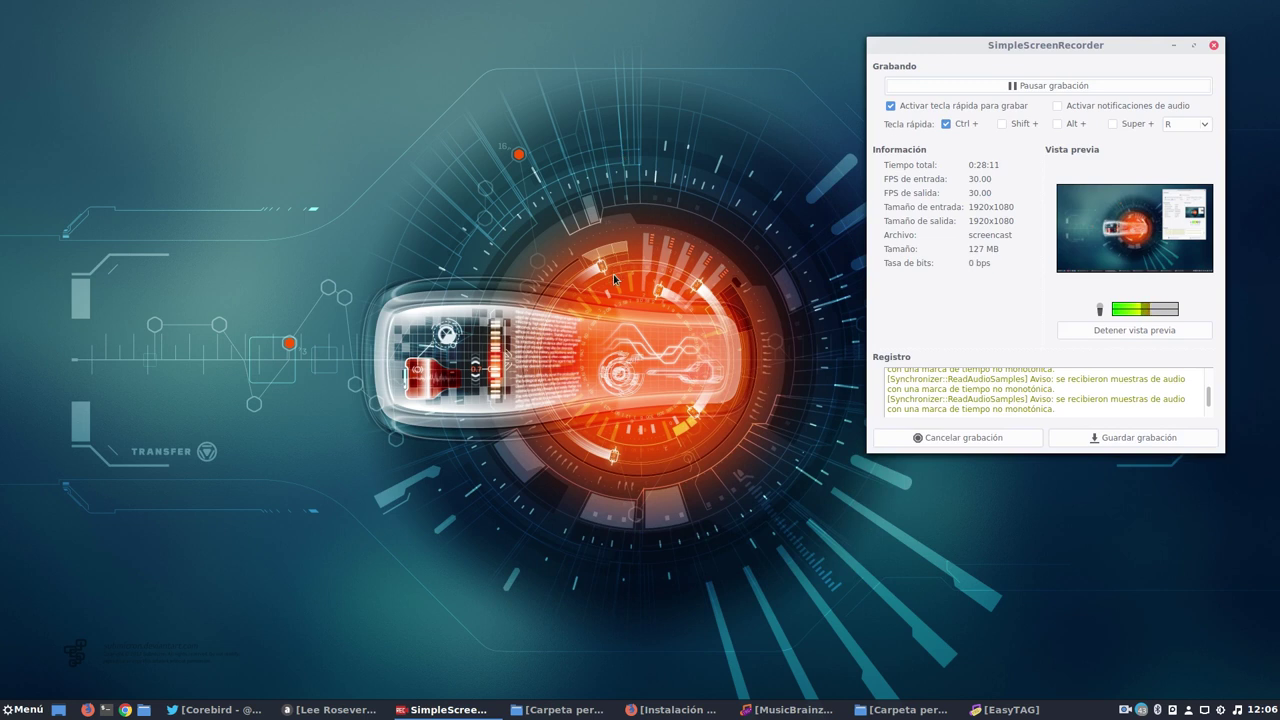